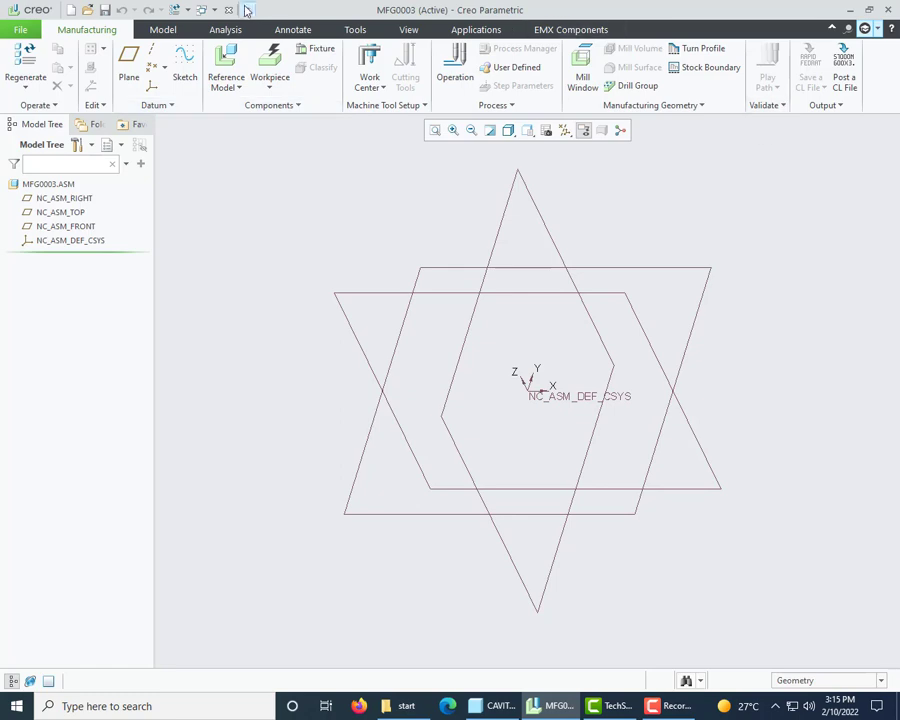
# Step: Load cavity_insert_camera.prt as the reference model and place it with the Default constraint
pyautogui.click(226, 62)
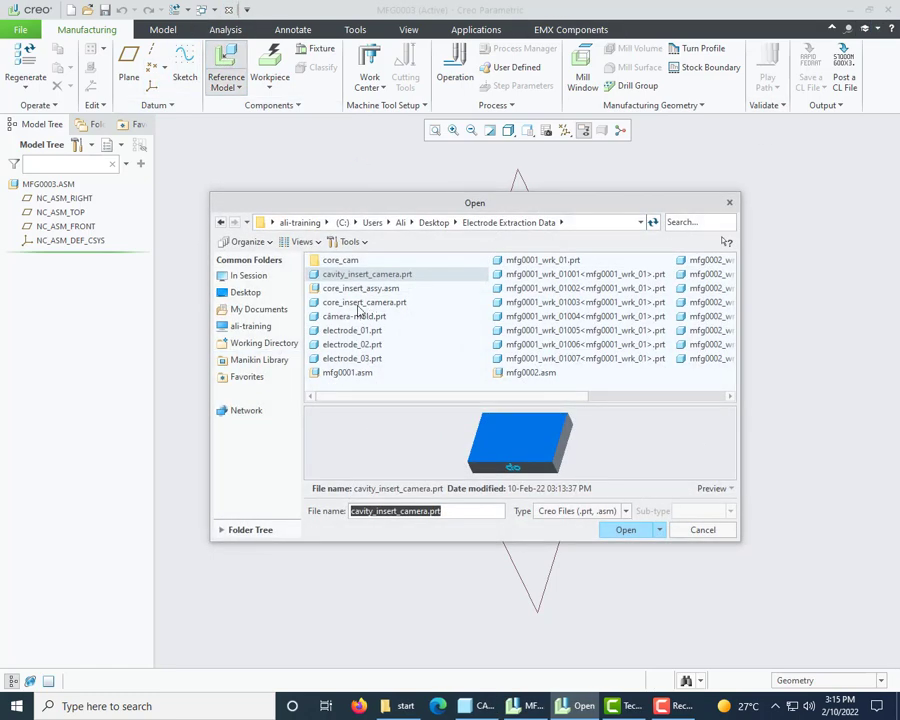
pyautogui.click(362, 302)
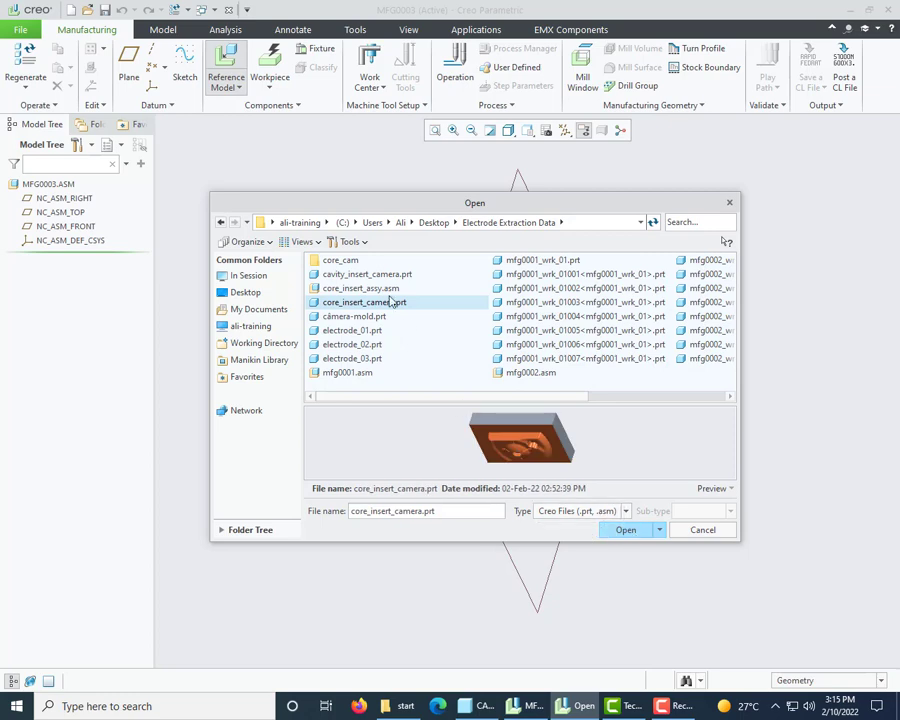
pyautogui.click(340, 274)
pyautogui.click(625, 530)
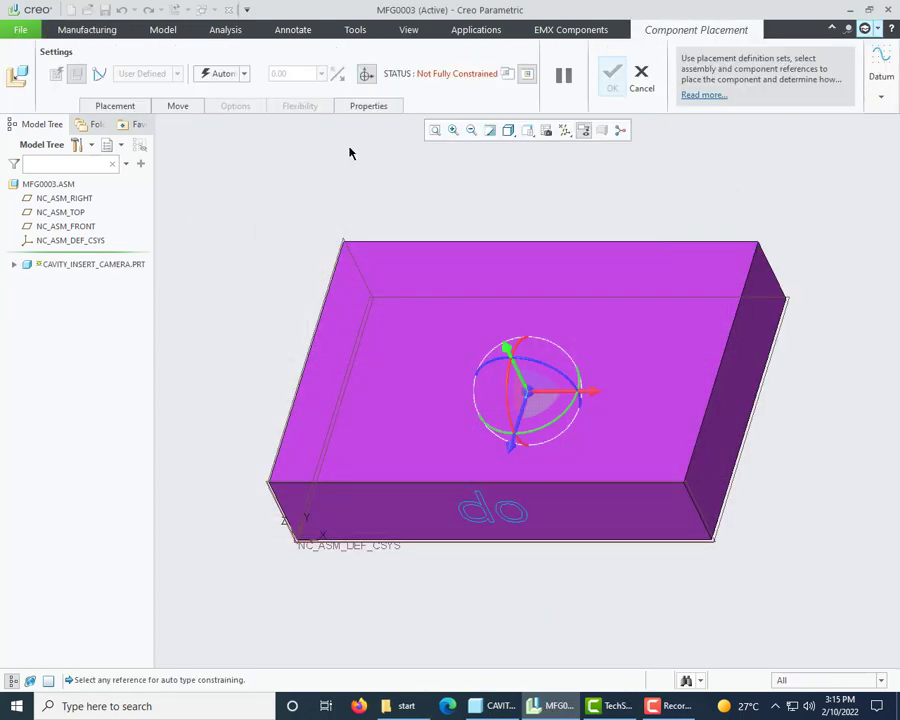
pyautogui.click(213, 73)
pyautogui.click(224, 214)
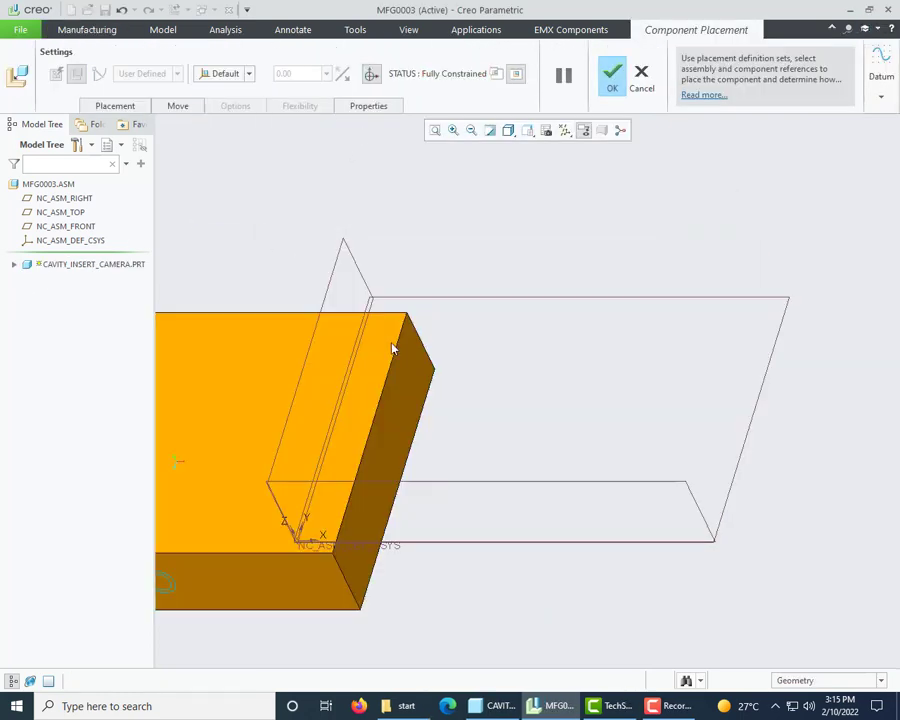
pyautogui.click(604, 91)
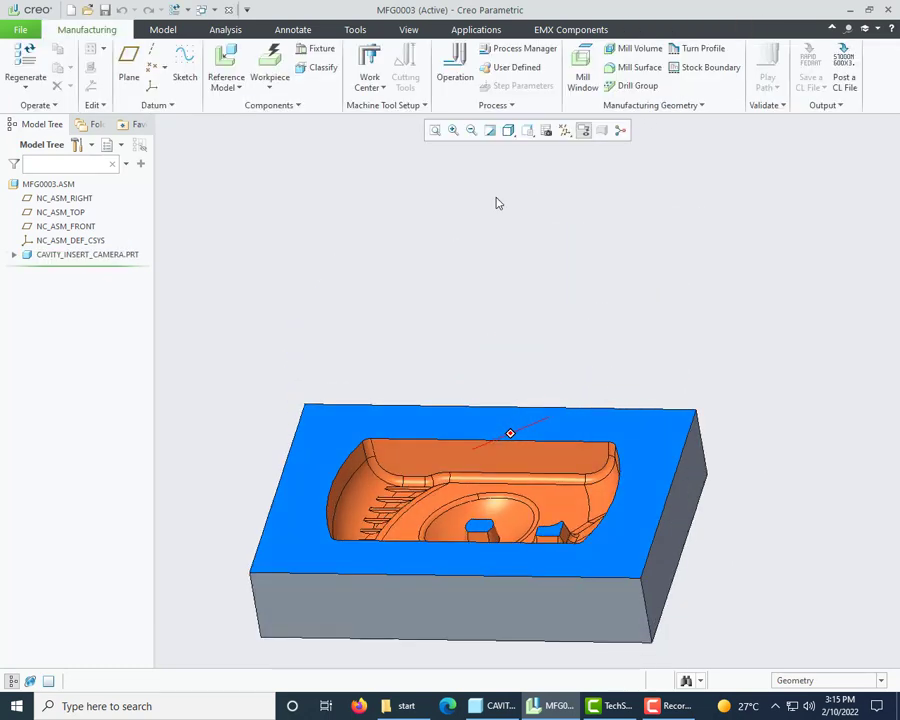
# Step: Hide the three NC_ASM default datum planes and the NC_ASM_DEF_CSYS coordinate system
pyautogui.click(14, 256)
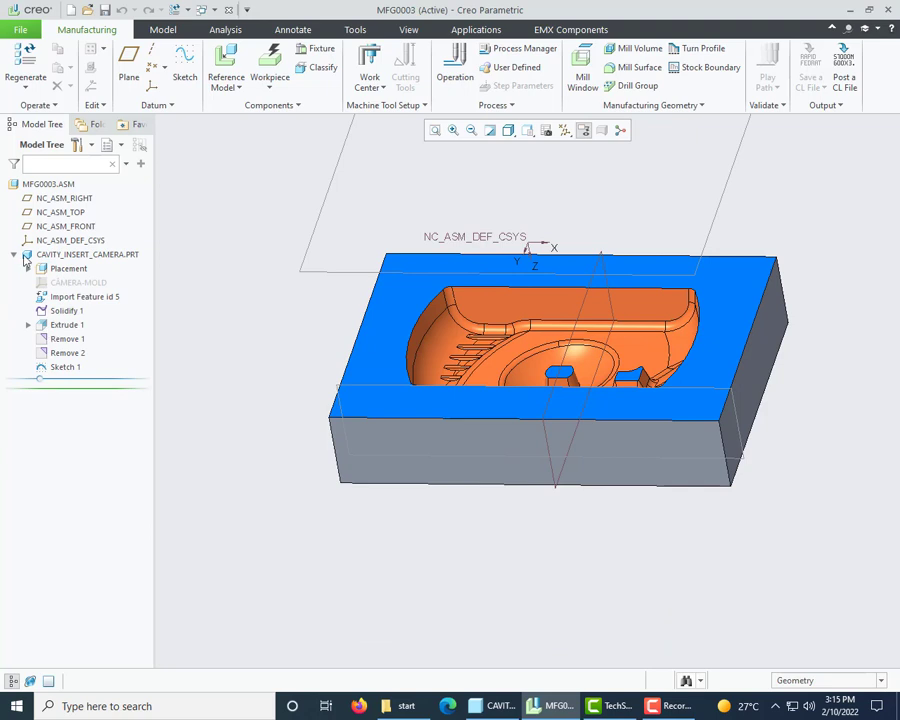
pyautogui.click(14, 256)
pyautogui.click(62, 242)
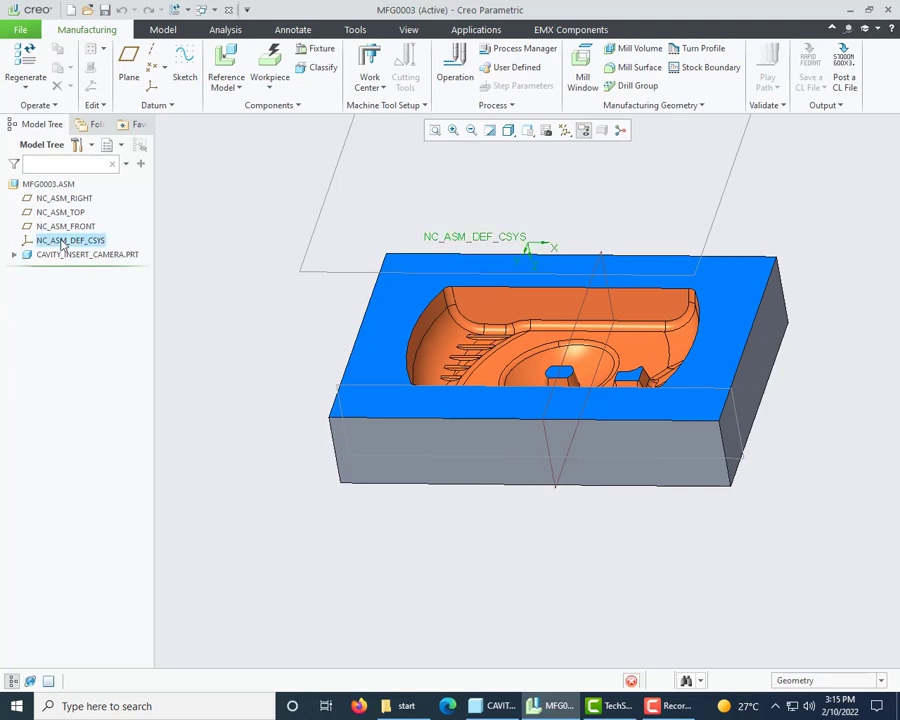
pyautogui.keyDown('shift'); pyautogui.click(33, 200); pyautogui.keyUp('shift')
pyautogui.rightClick(40, 199)
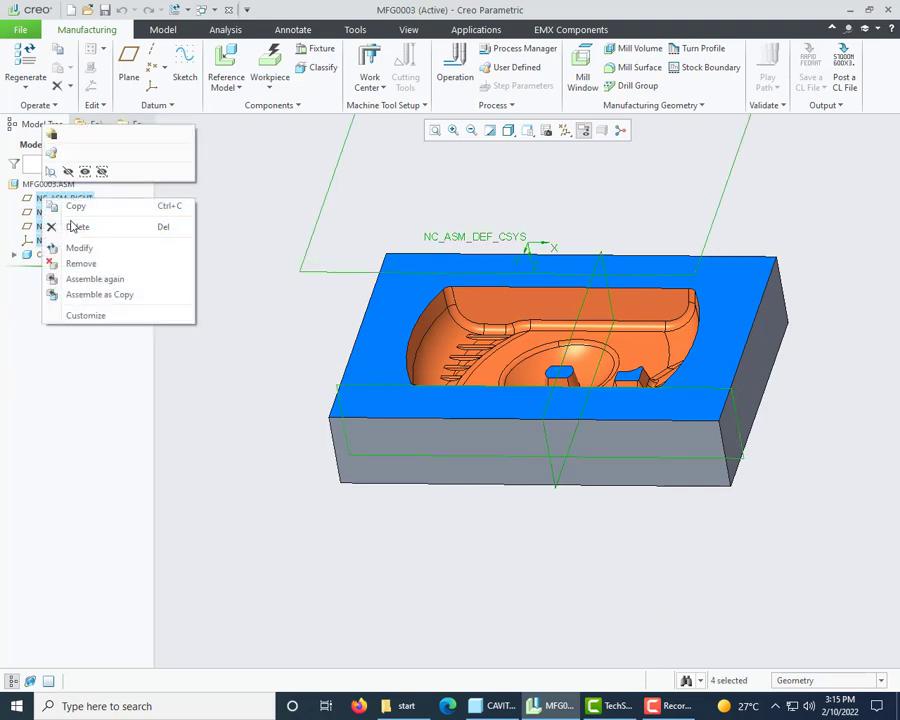
pyautogui.click(67, 172)
pyautogui.moveTo(331, 422); pyautogui.dragTo(370, 440, button='middle')
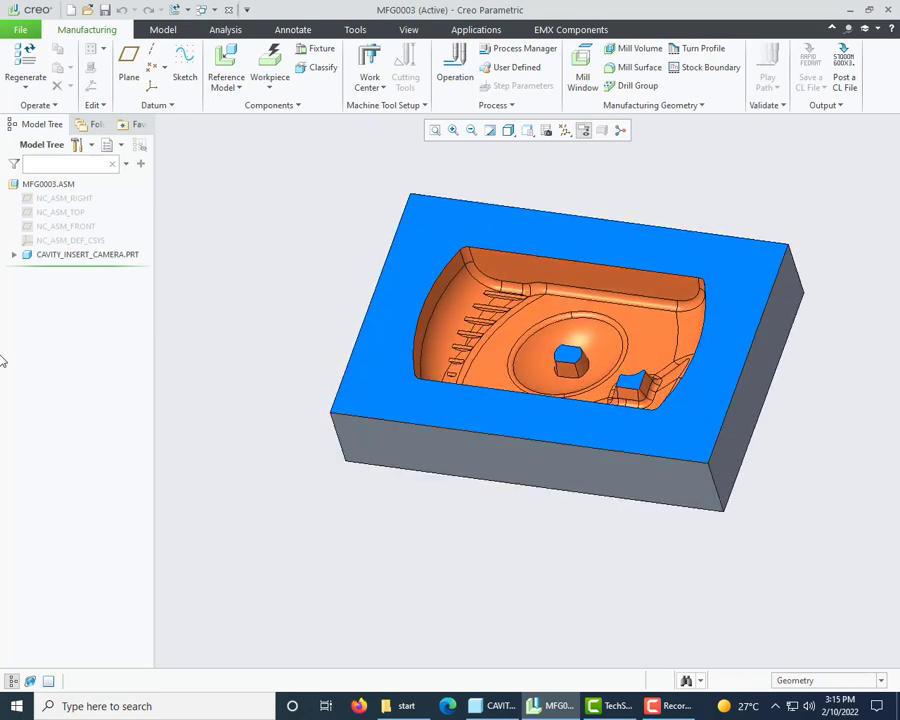
# Step: Save the manufacturing assembly MFG0003.ASM in the Electrode Extraction Data folder
pyautogui.hotkey('ctrl', 's')
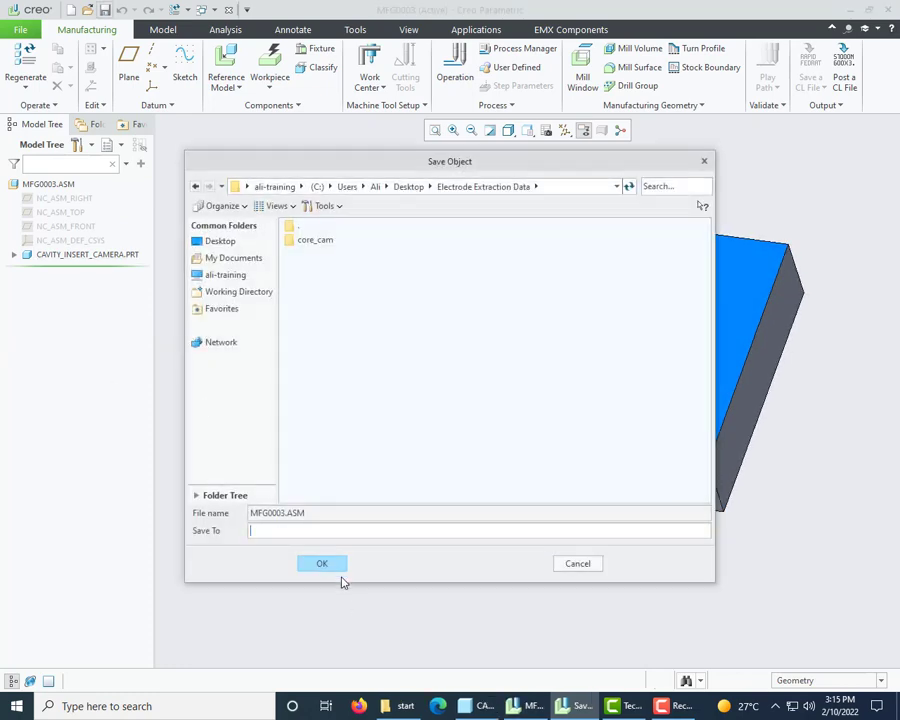
pyautogui.click(330, 563)
pyautogui.moveTo(412, 325); pyautogui.dragTo(323, 425, button='middle')
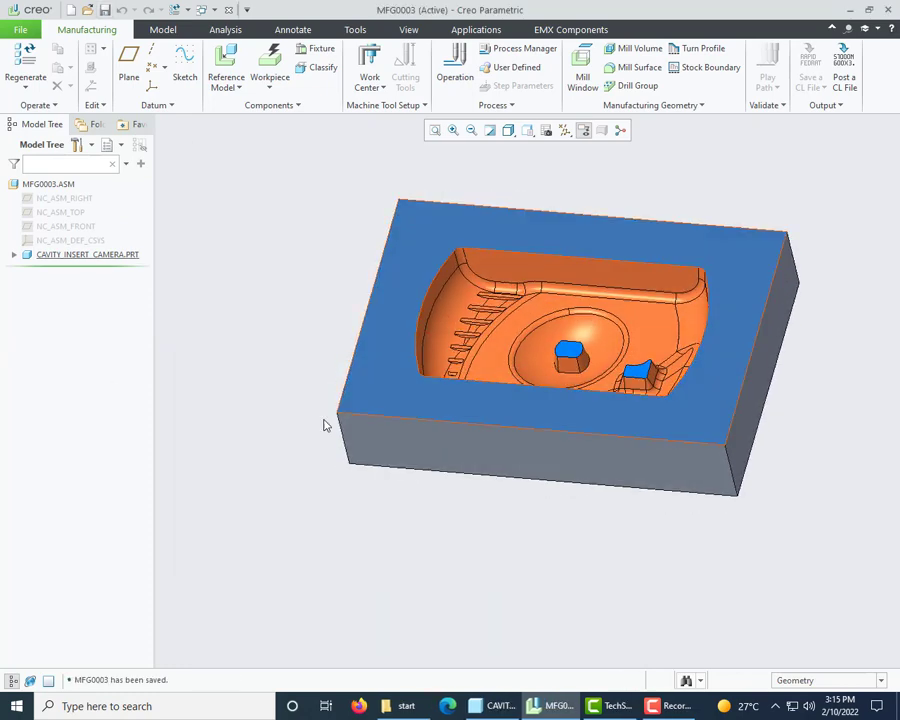
pyautogui.scroll(3, 323, 425)
pyautogui.scroll(-3, 356, 331)
pyautogui.moveTo(295, 335)
pyautogui.mouseDown(button='middle')
pyautogui.moveTo(295, 309)
pyautogui.moveTo(291, 319)
pyautogui.mouseUp(button='middle')
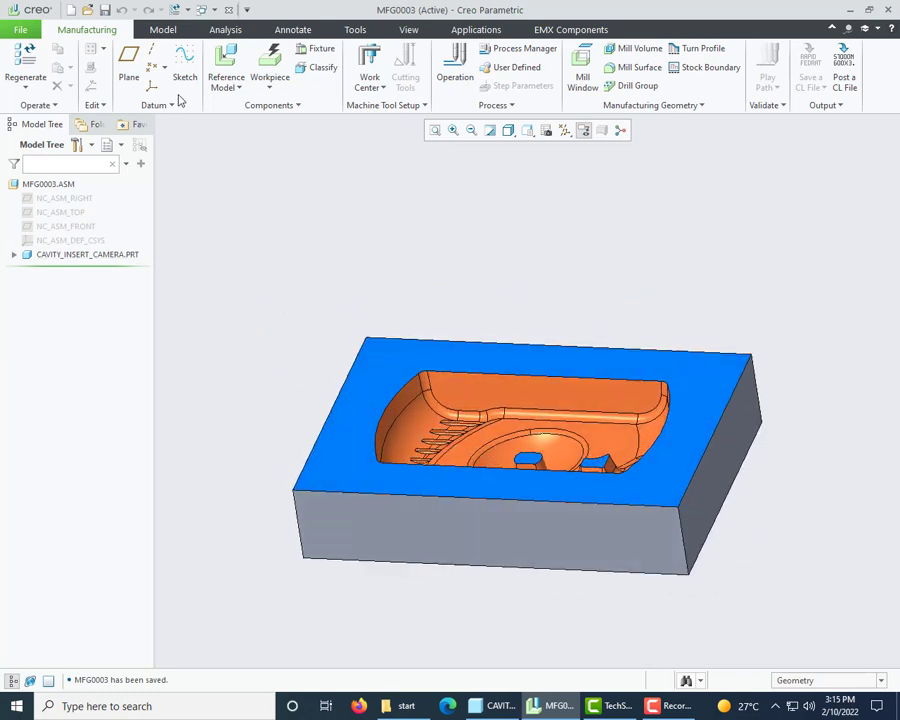
# Step: Create a datum plane midway between the two long side faces of the cavity insert, parallel to them
pyautogui.click(129, 62)
pyautogui.scroll(3, 357, 437)
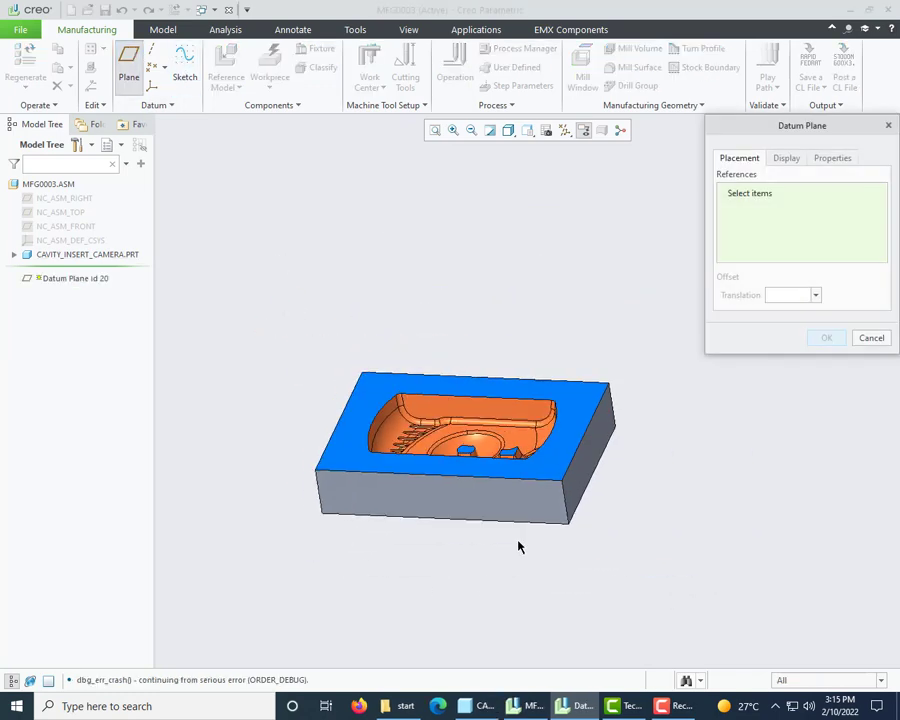
pyautogui.scroll(-4, 518, 546)
pyautogui.click(396, 535)
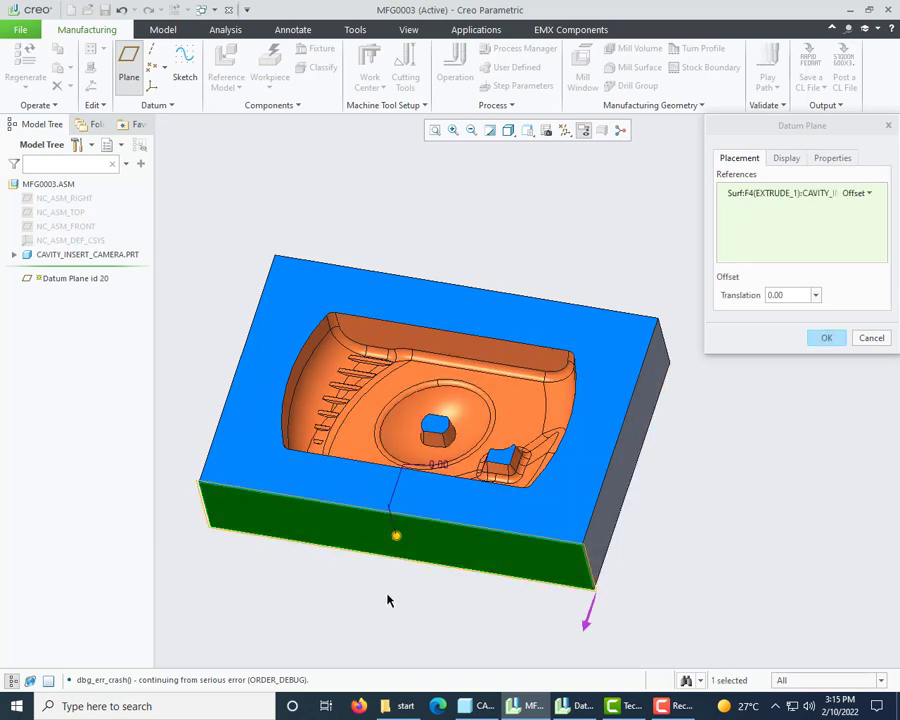
pyautogui.scroll(3, 389, 600)
pyautogui.moveTo(389, 600); pyautogui.dragTo(412, 446, button='middle')
pyautogui.keyDown('ctrl'); pyautogui.click(407, 447); pyautogui.keyUp('ctrl')
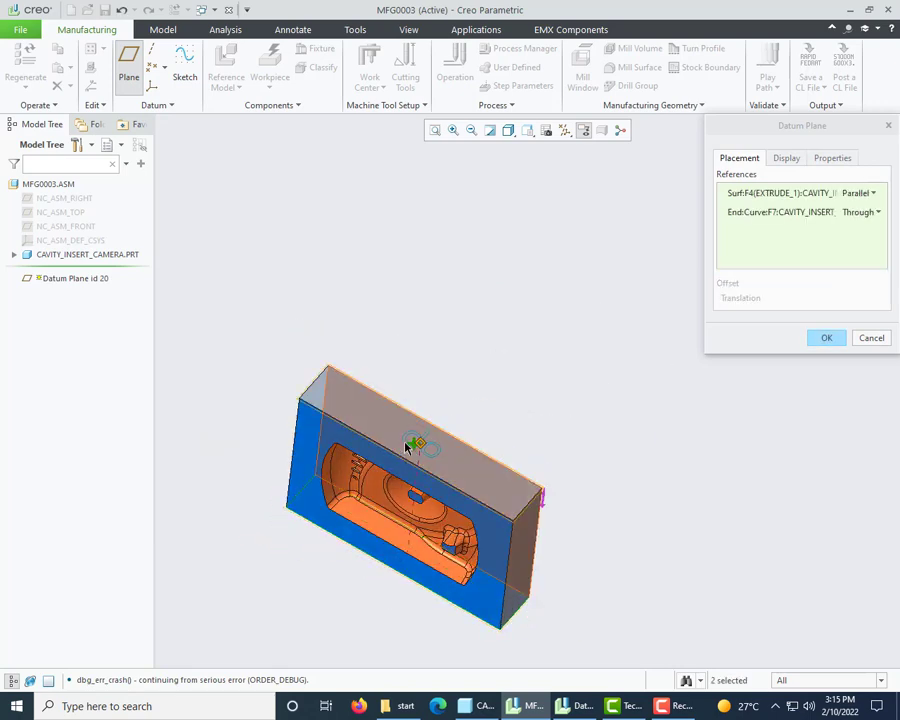
pyautogui.scroll(-6, 407, 447)
pyautogui.keyDown('ctrl'); pyautogui.click(430, 449); pyautogui.keyUp('ctrl')
pyautogui.scroll(4, 486, 427)
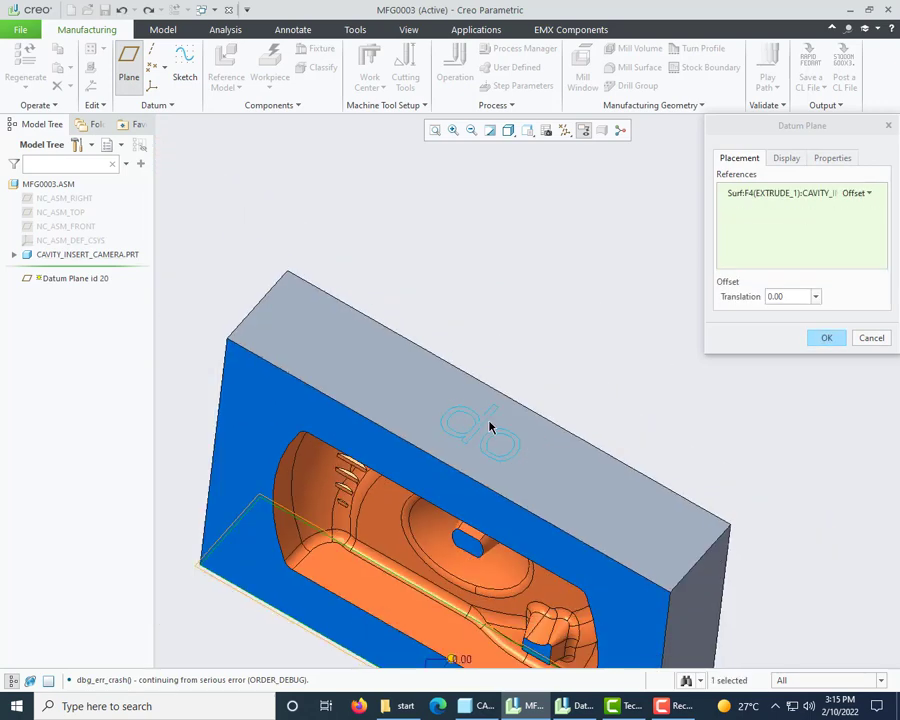
pyautogui.keyDown('ctrl'); pyautogui.click(402, 378); pyautogui.keyUp('ctrl')
pyautogui.scroll(4, 412, 321)
pyautogui.moveTo(412, 321); pyautogui.dragTo(404, 283, button='middle')
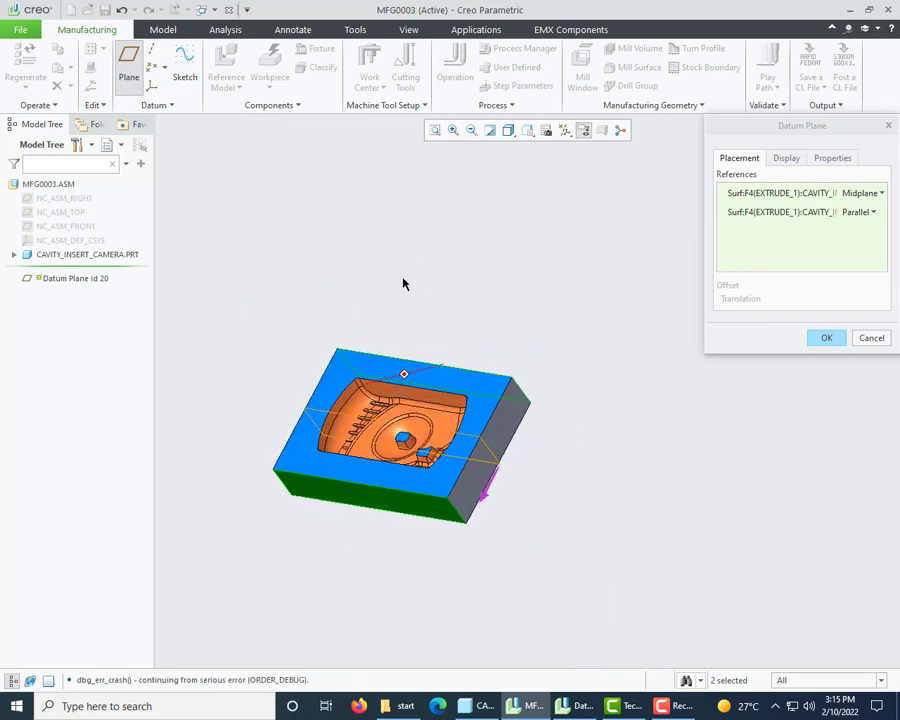
pyautogui.click(827, 339)
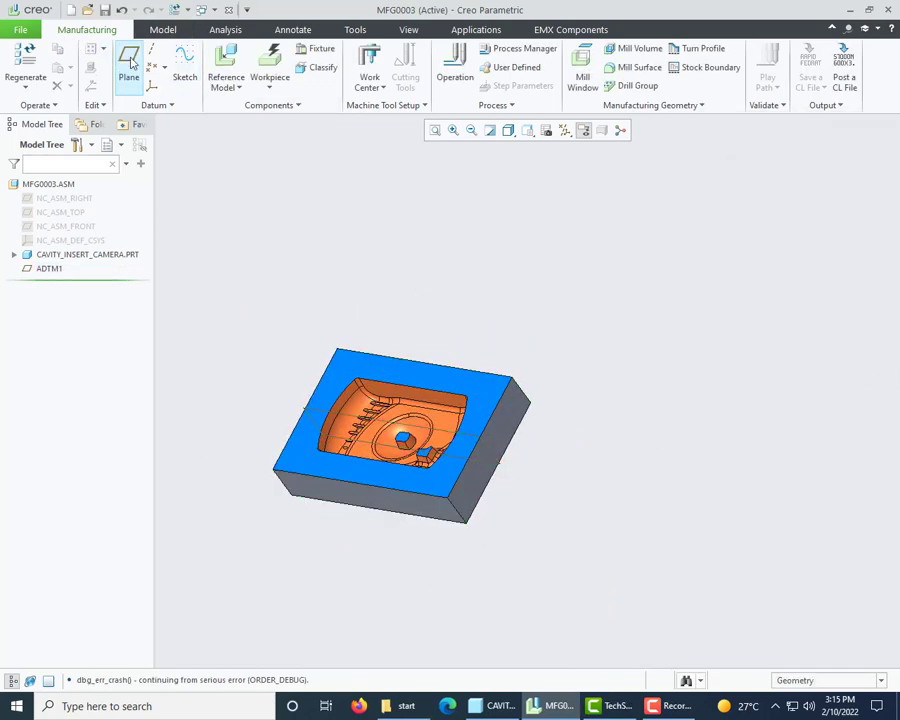
# Step: Create a second datum plane midway between the two short end faces of the cavity insert
pyautogui.click(128, 66)
pyautogui.click(482, 482)
pyautogui.scroll(3, 623, 490)
pyautogui.moveTo(623, 490); pyautogui.dragTo(413, 476, button='middle')
pyautogui.scroll(-3, 413, 476)
pyautogui.keyDown('ctrl'); pyautogui.click(516, 522); pyautogui.keyUp('ctrl')
pyautogui.scroll(3, 446, 512)
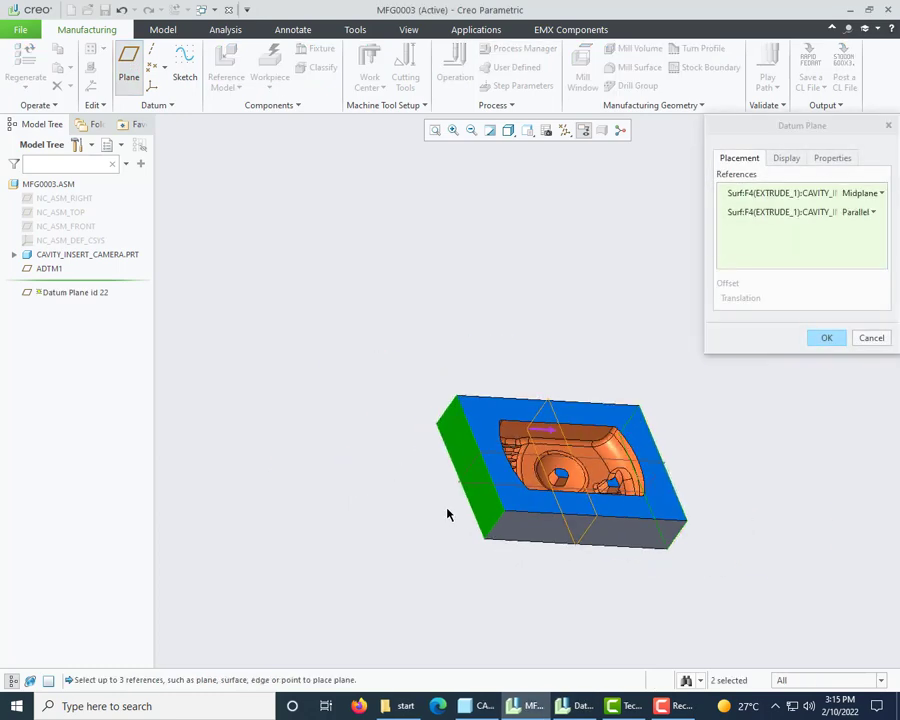
pyautogui.moveTo(446, 512); pyautogui.dragTo(697, 436, button='middle')
pyautogui.click(827, 339)
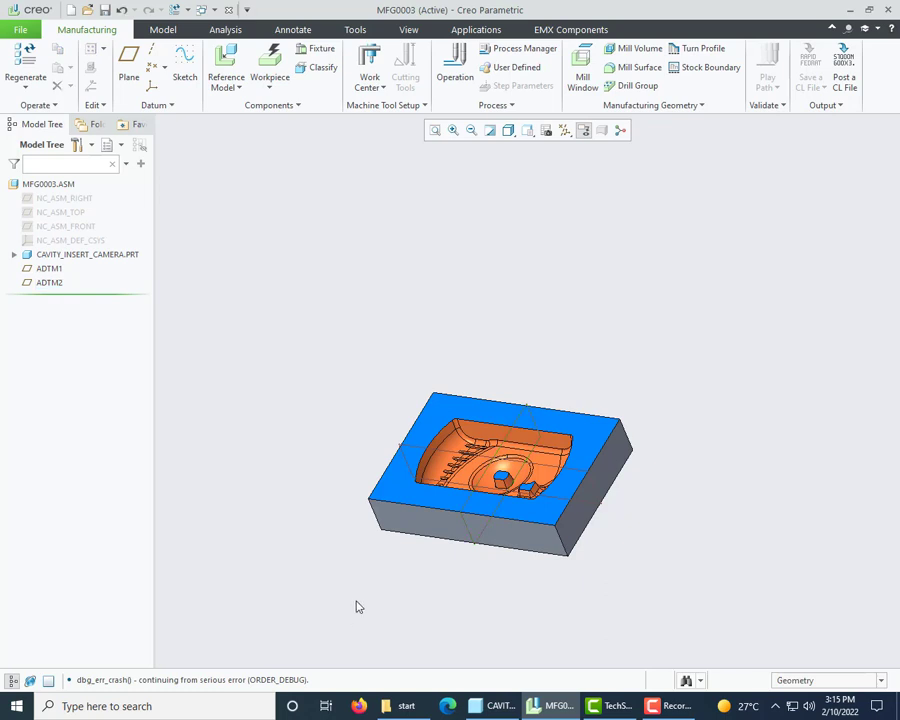
# Step: Create an automatic rectangular workpiece fitted around the cavity insert reference model
pyautogui.click(446, 414)
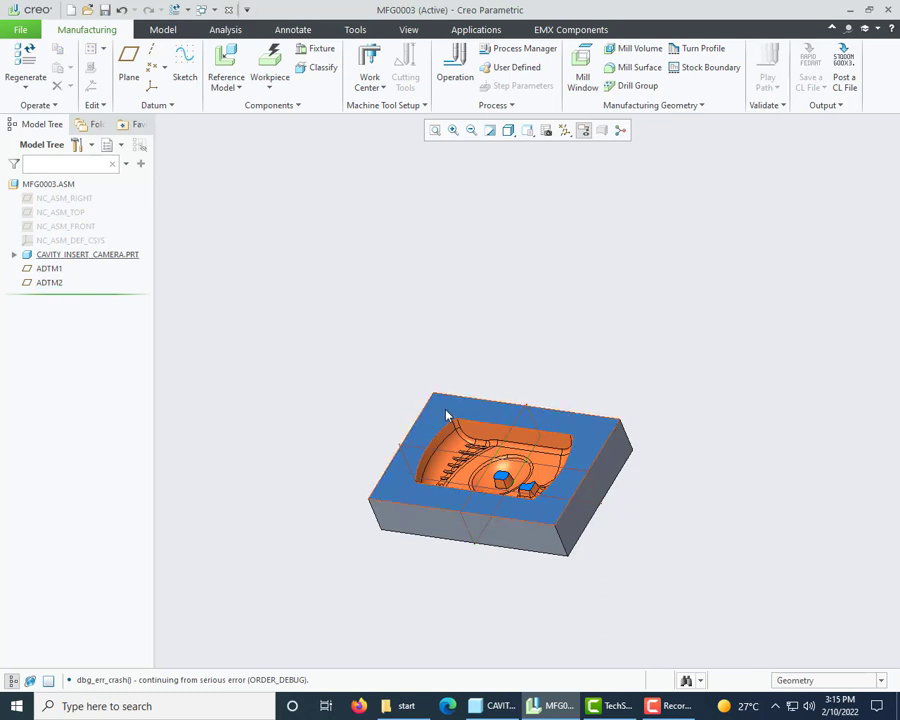
pyautogui.click(270, 62)
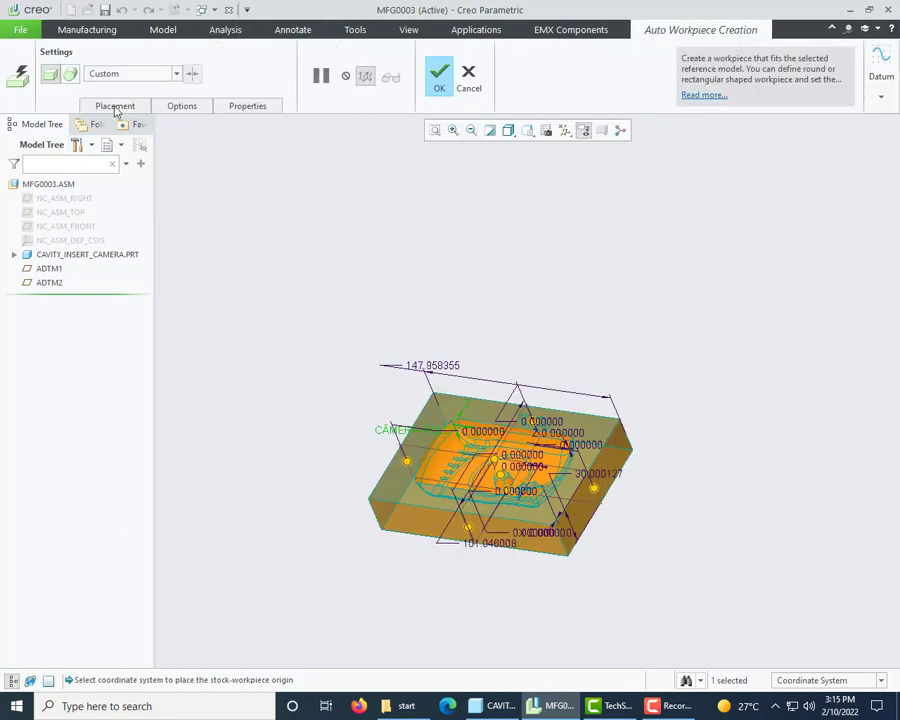
pyautogui.click(446, 86)
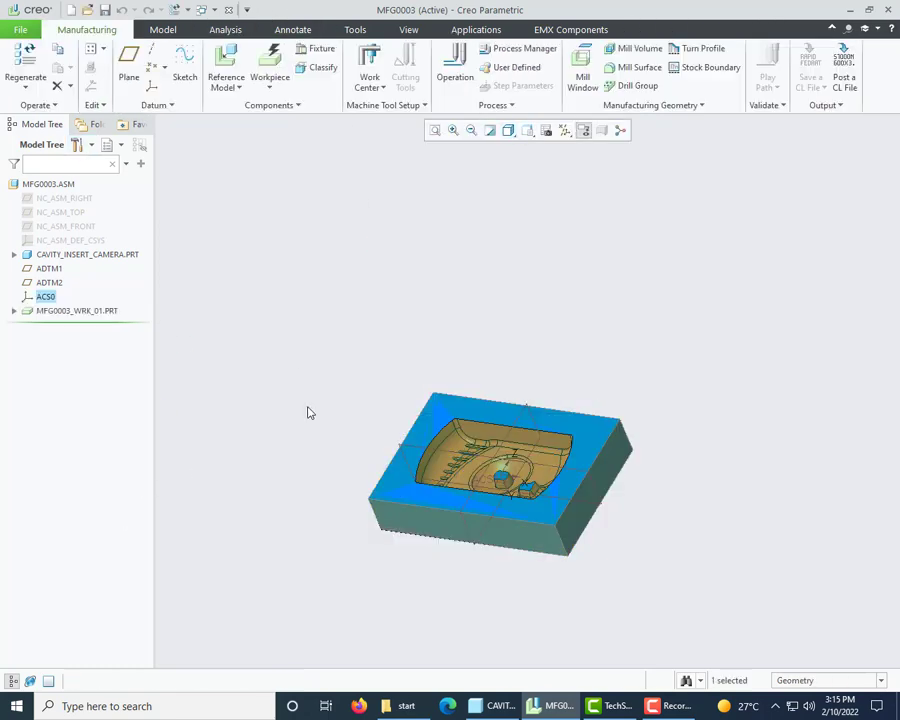
# Step: Hide the assembly coordinate system ACS0 and the workpiece's own coordinate system CS0
pyautogui.click(13, 311)
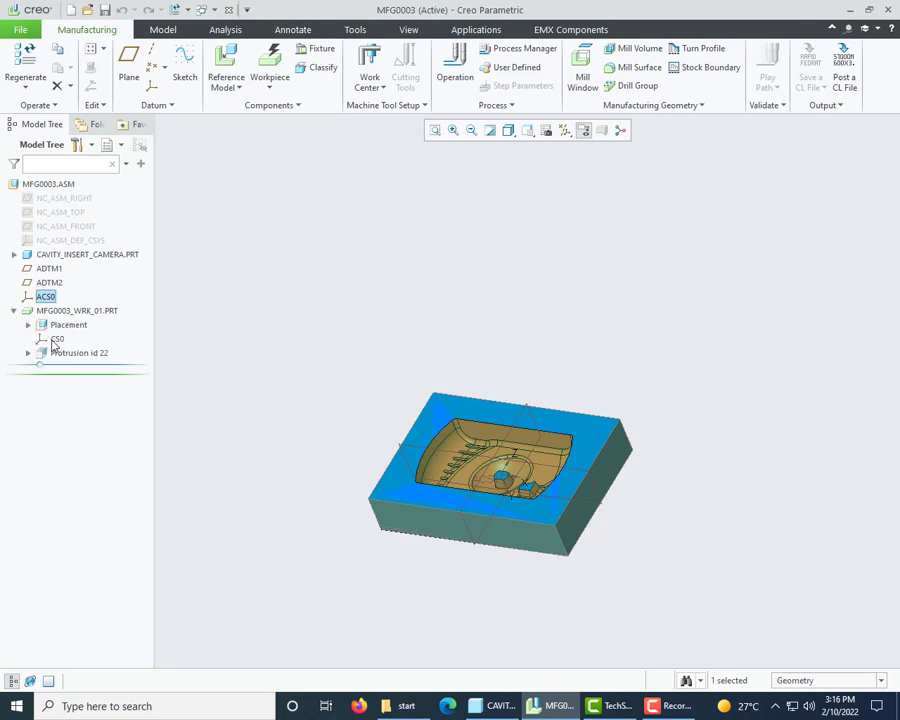
pyautogui.click(56, 340)
pyautogui.click(79, 295)
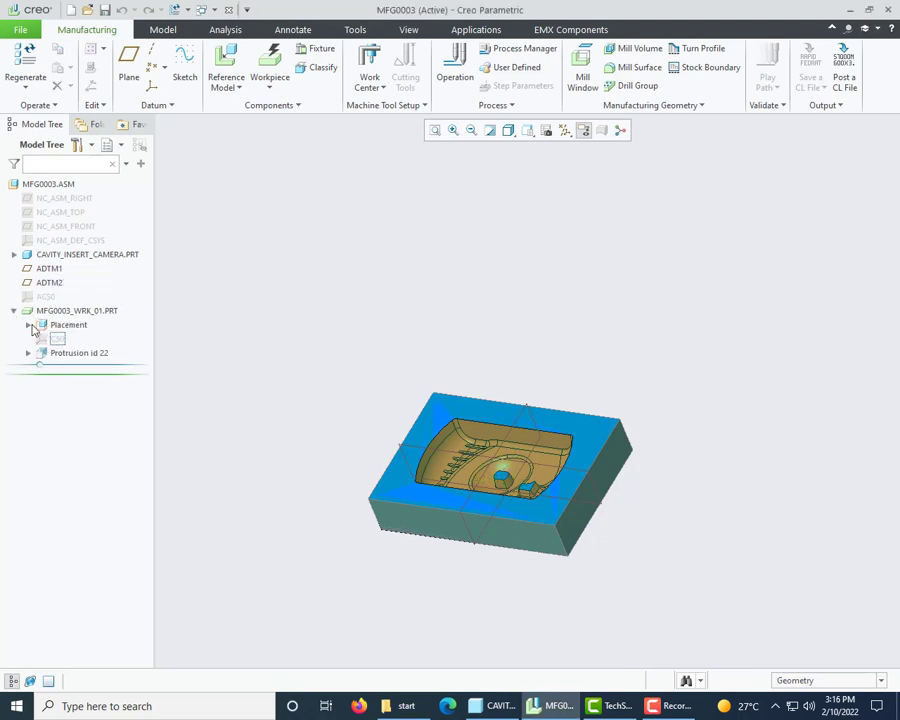
pyautogui.click(14, 312)
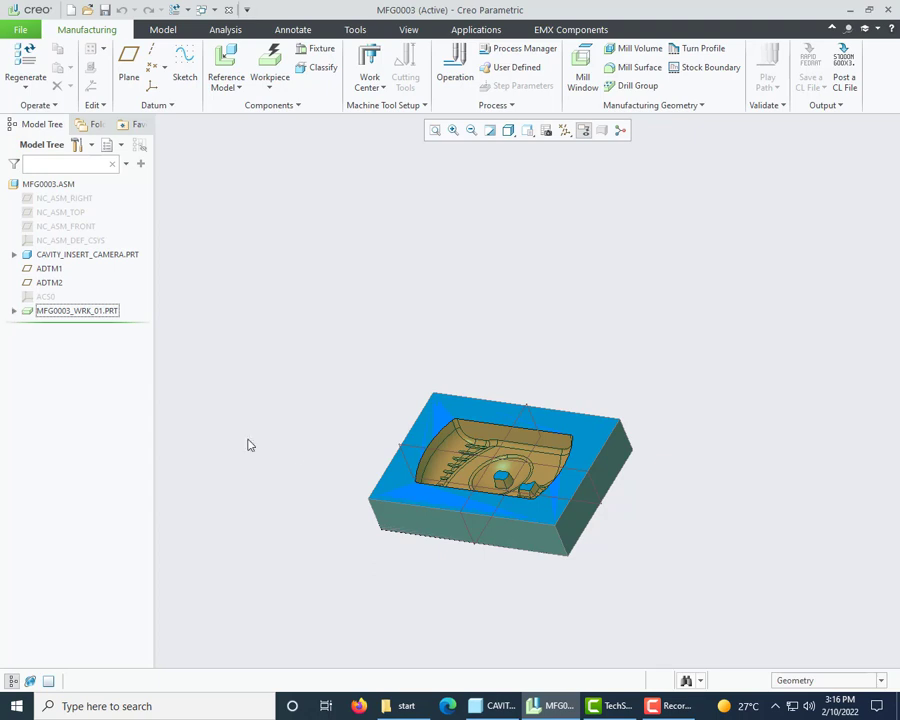
# Step: Start a new coordinate system with its origin where the insert's top face meets the datum planes ADTM2 and ADTM1
pyautogui.moveTo(250, 445); pyautogui.dragTo(418, 493, button='middle')
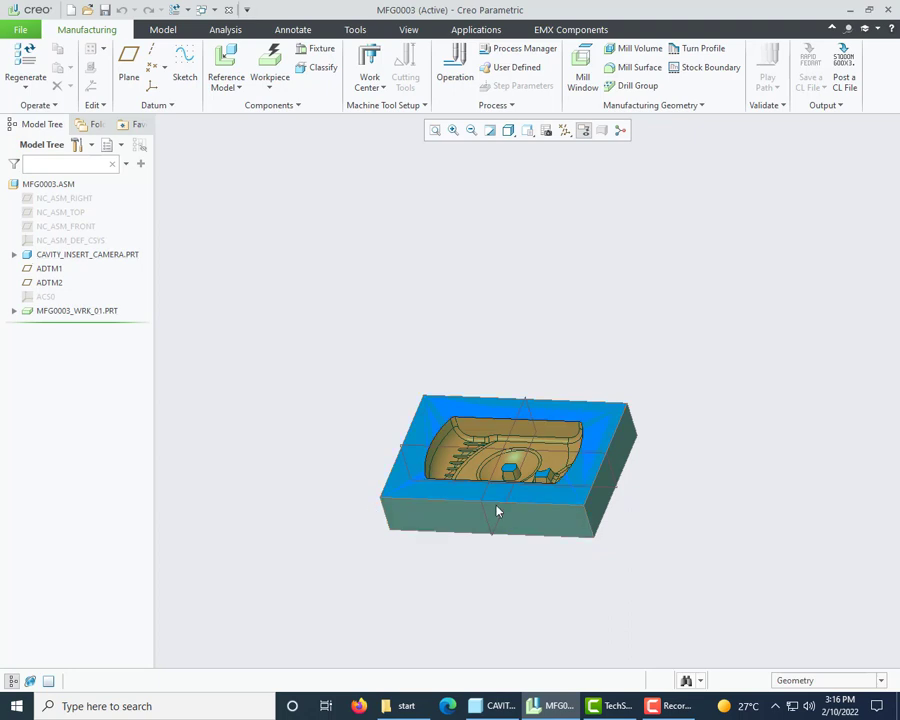
pyautogui.moveTo(498, 511); pyautogui.dragTo(87, 417, button='middle')
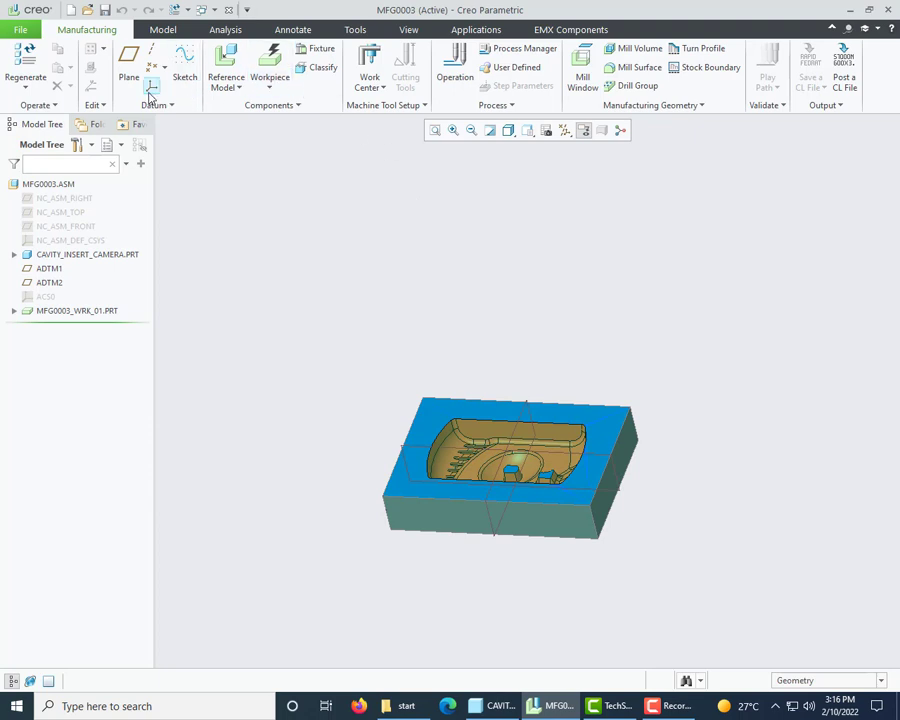
pyautogui.moveTo(540, 470); pyautogui.dragTo(290, 450, button='middle')
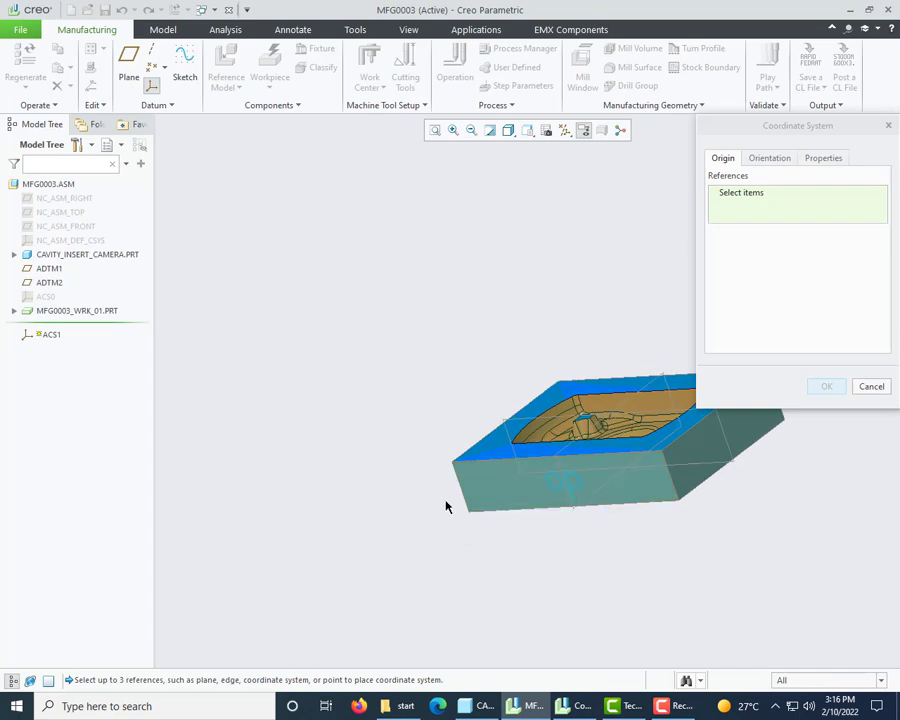
pyautogui.scroll(3, 446, 502)
pyautogui.scroll(-5, 538, 480)
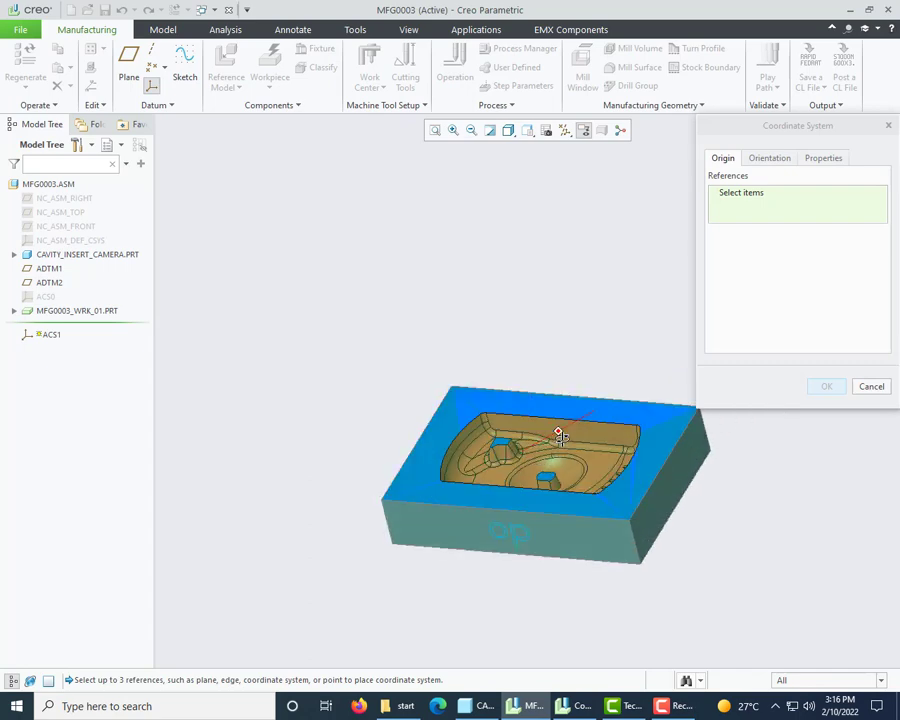
pyautogui.scroll(-4, 580, 395)
pyautogui.scroll(3, 400, 430)
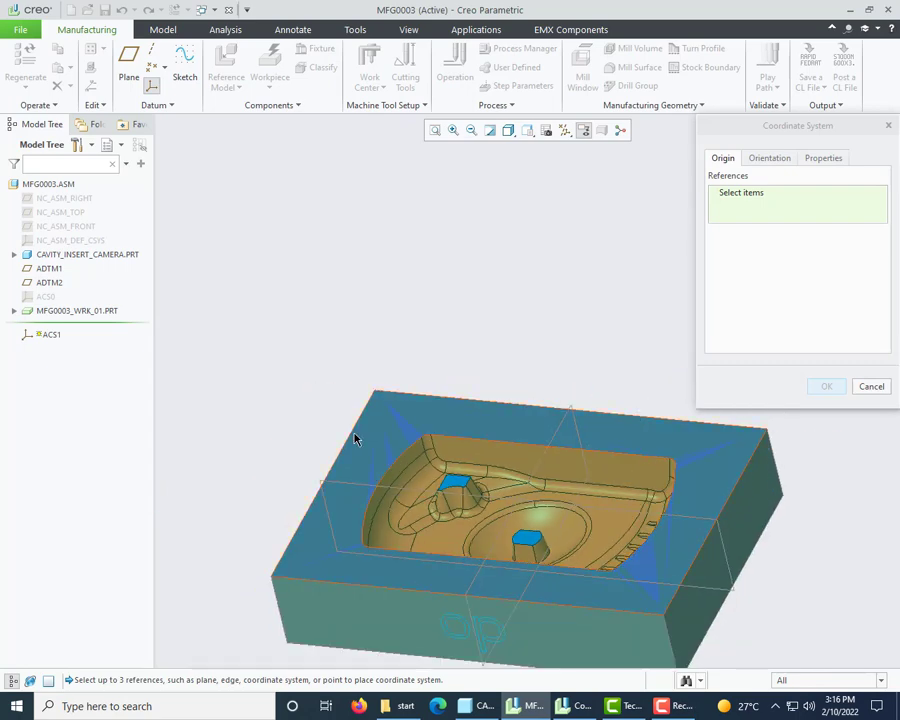
pyautogui.click(407, 430)
pyautogui.keyDown('ctrl'); pyautogui.click(570, 408); pyautogui.keyUp('ctrl')
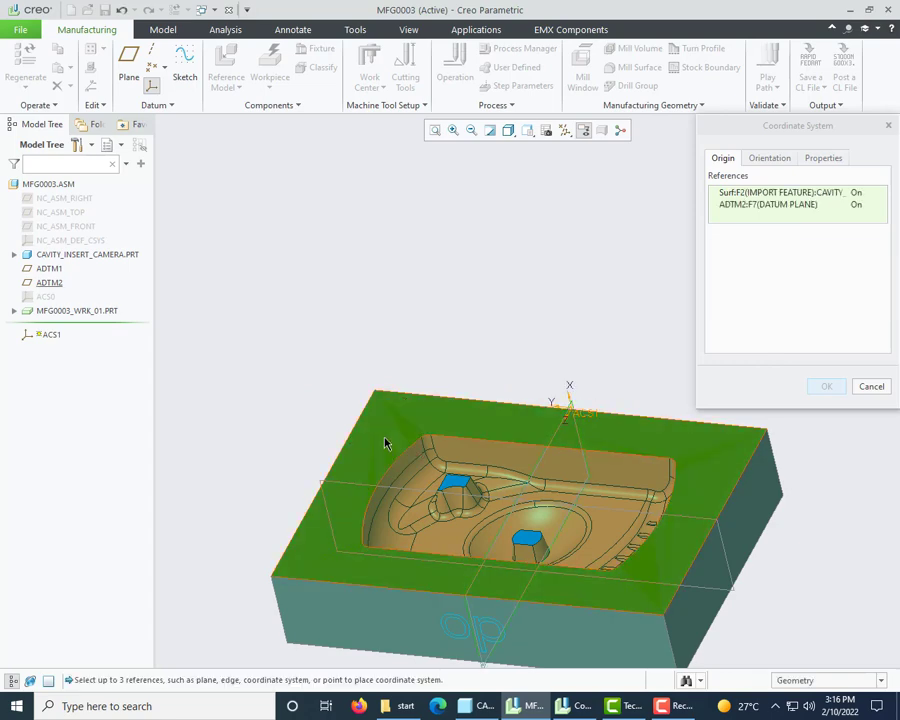
pyautogui.keyDown('ctrl'); pyautogui.click(319, 483); pyautogui.keyUp('ctrl')
pyautogui.scroll(1, 405, 425)
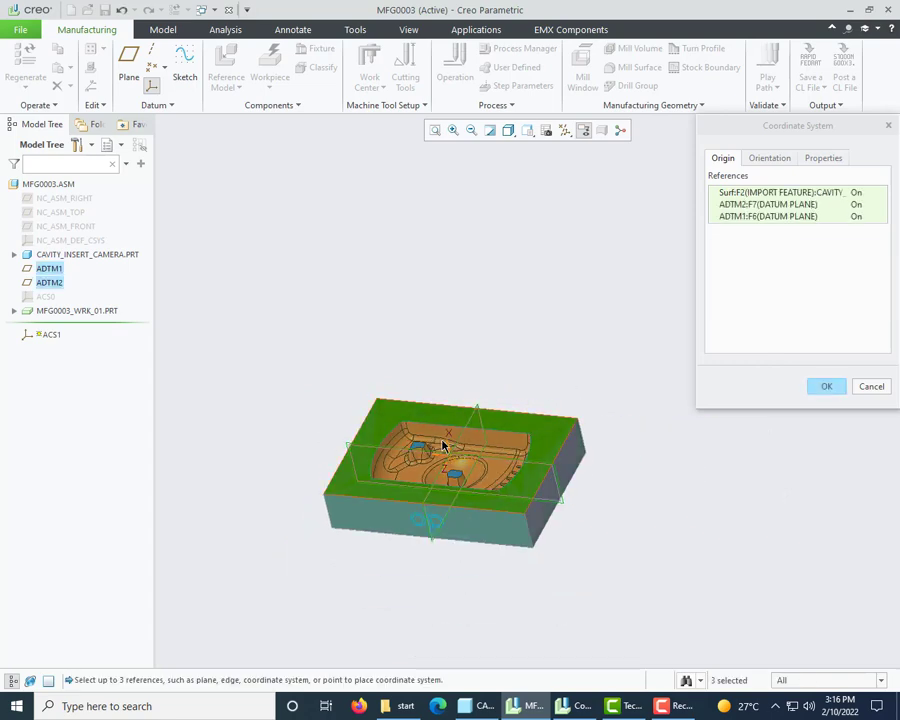
pyautogui.scroll(-1, 442, 442)
# Step: Orient the coordinate system with Z normal to the insert's top face pointing up and X projected from ADTM2, and create it
pyautogui.click(769, 158)
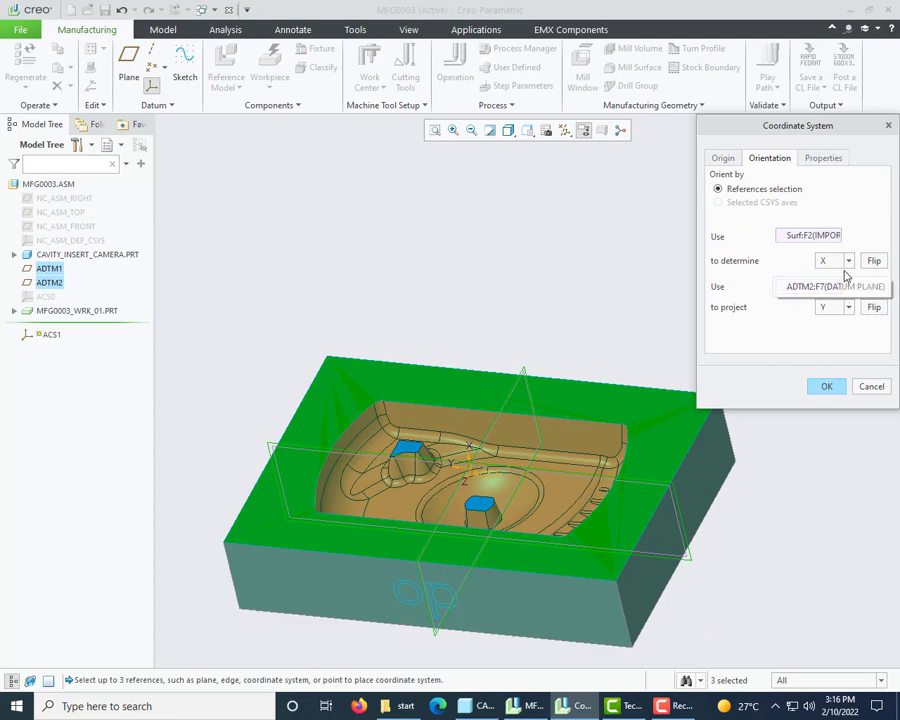
pyautogui.click(849, 261)
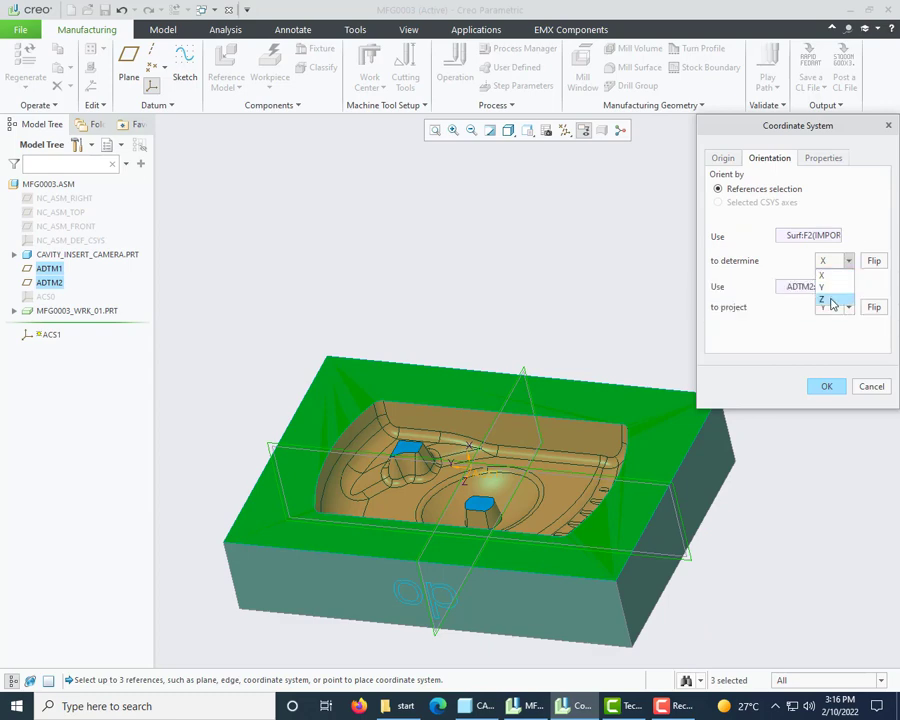
pyautogui.click(826, 298)
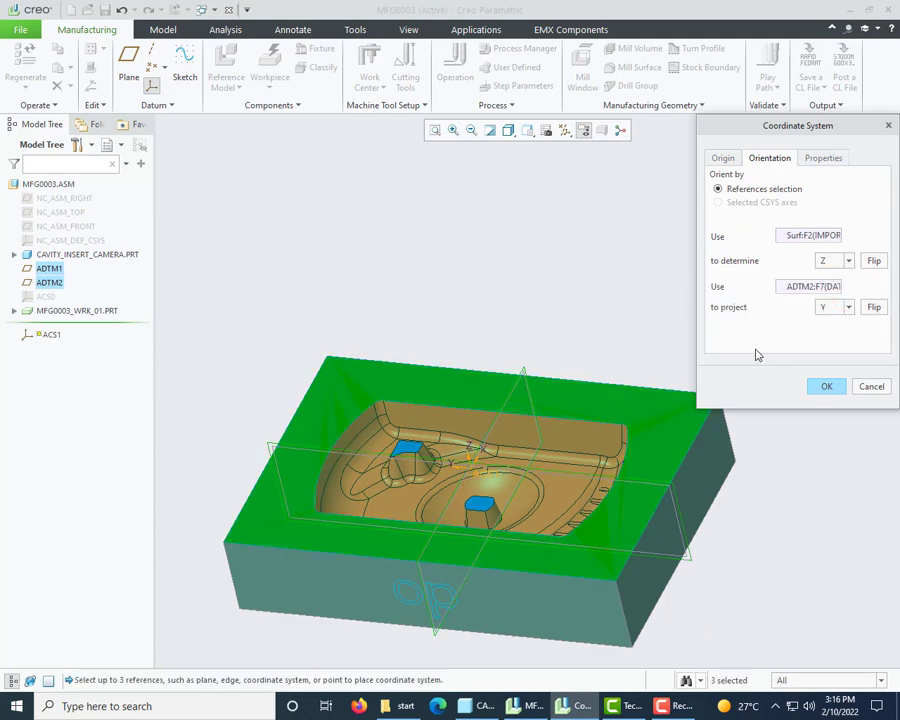
pyautogui.click(828, 309)
pyautogui.click(824, 319)
pyautogui.click(876, 261)
pyautogui.click(874, 308)
pyautogui.click(876, 261)
pyautogui.click(826, 388)
# Step: Rename the coordinate system ACS1 to MCS
pyautogui.moveTo(572, 500); pyautogui.dragTo(576, 480, button='middle')
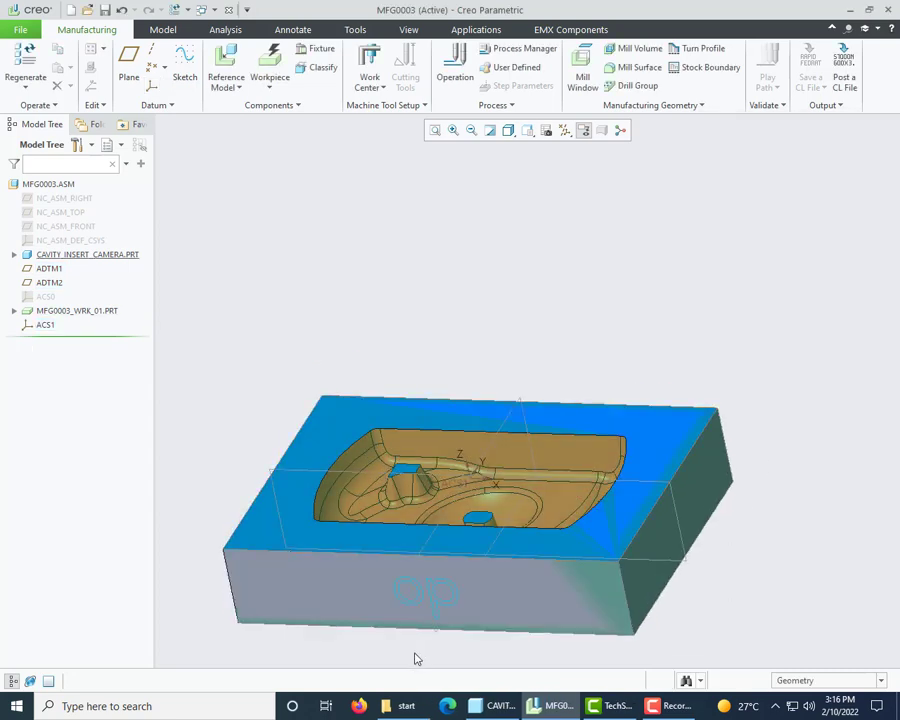
pyautogui.scroll(-2, 670, 500)
pyautogui.click(45, 325)
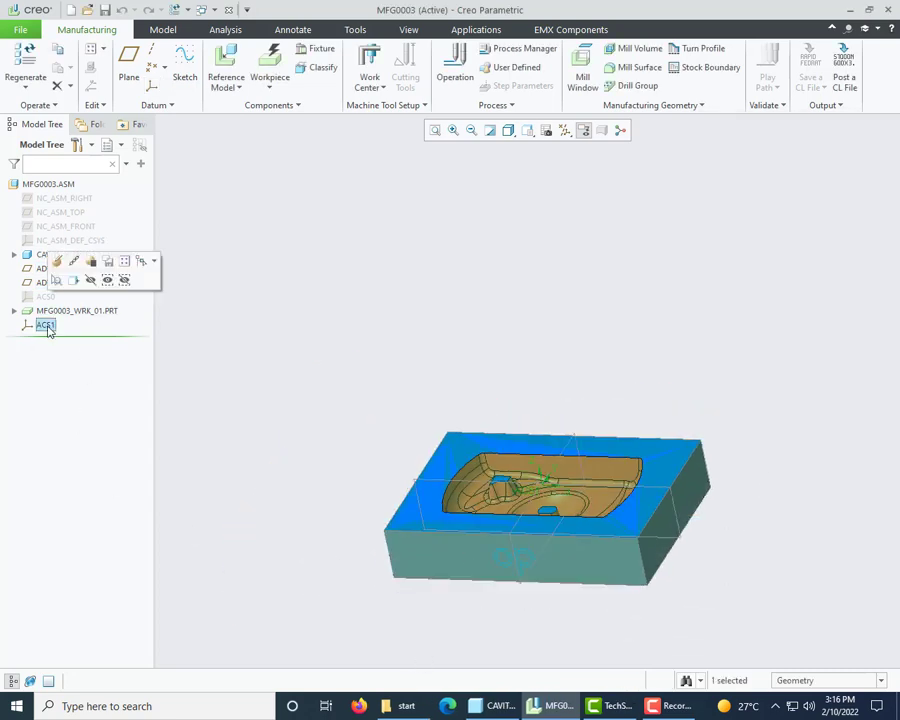
pyautogui.click(45, 325)
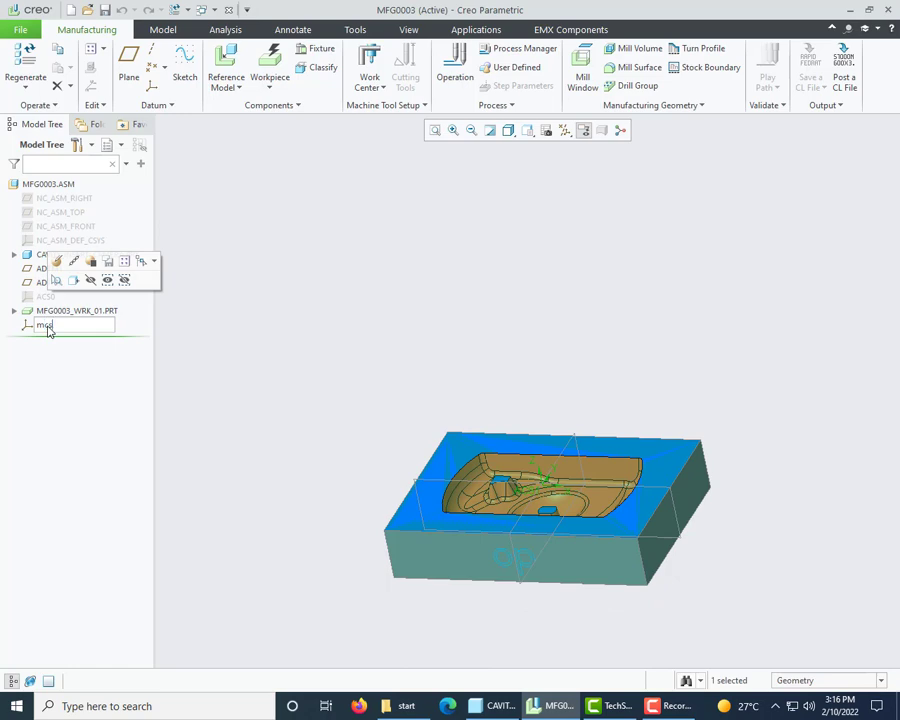
pyautogui.write('mcs')
pyautogui.press('Return')
pyautogui.click(390, 485)
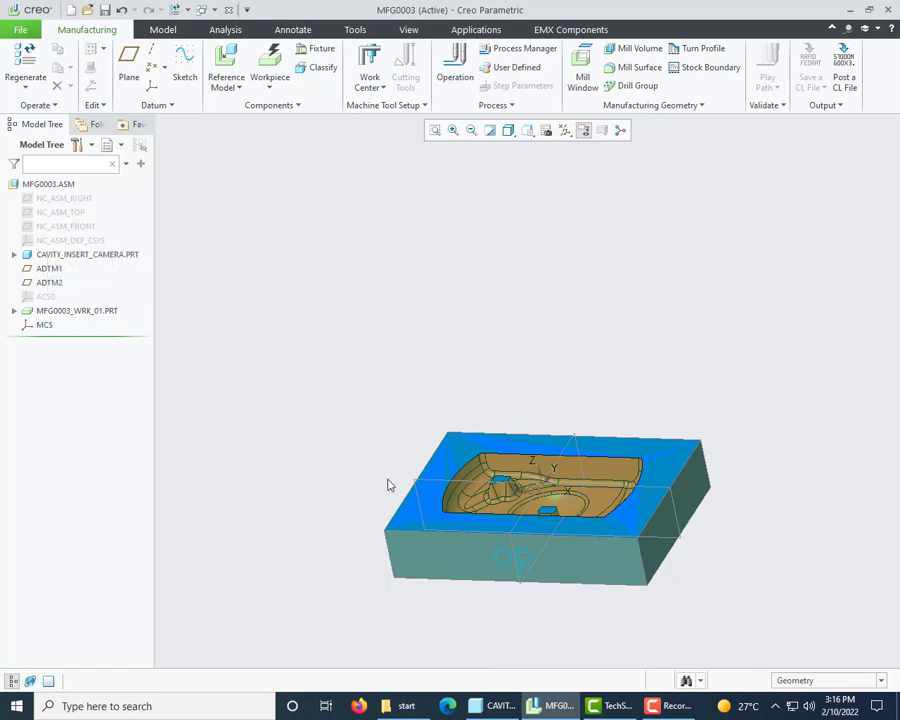
# Step: Save the manufacturing assembly
pyautogui.moveTo(396, 418)
pyautogui.mouseDown(button='middle')
pyautogui.moveTo(400, 480)
pyautogui.moveTo(402, 405)
pyautogui.mouseUp(button='middle')
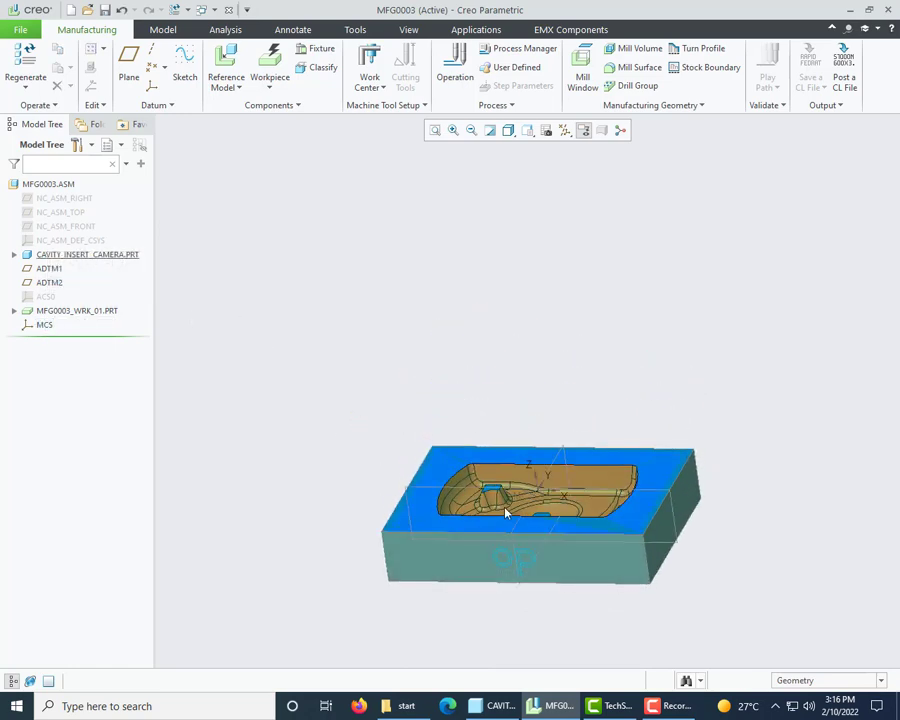
pyautogui.scroll(-3, 503, 511)
pyautogui.scroll(3, 362, 398)
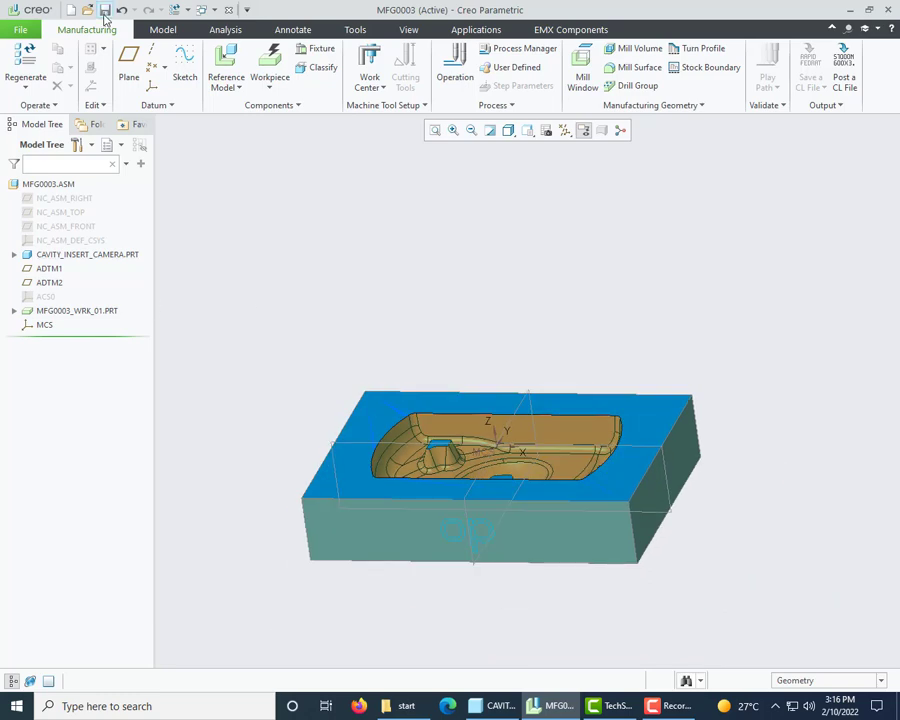
pyautogui.click(104, 12)
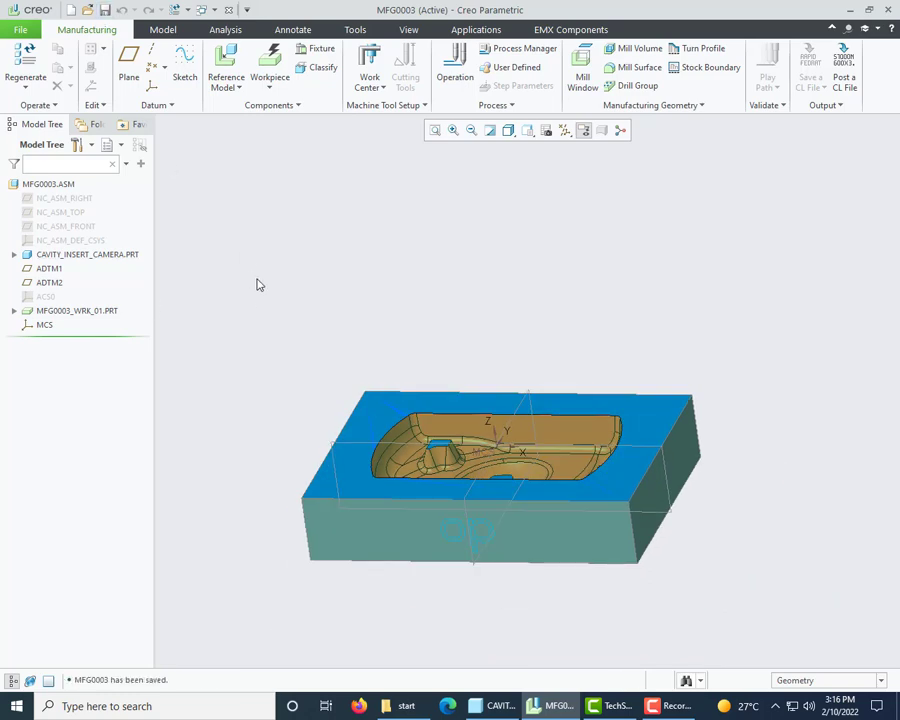
# Step: Create the 3-axis milling work center MILL01 with its default settings
pyautogui.click(375, 88)
pyautogui.click(389, 110)
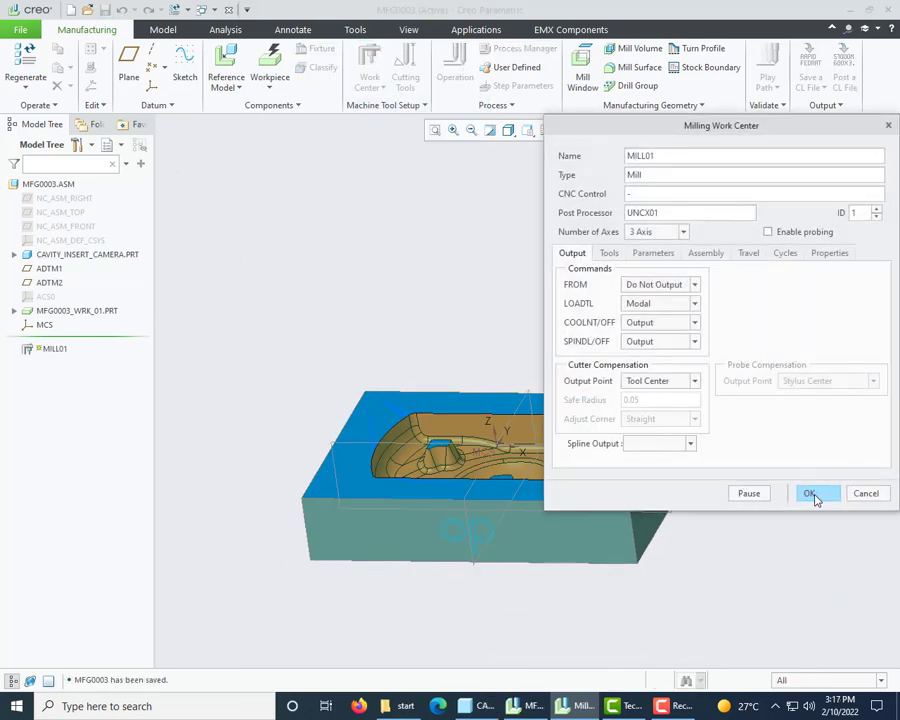
pyautogui.click(808, 490)
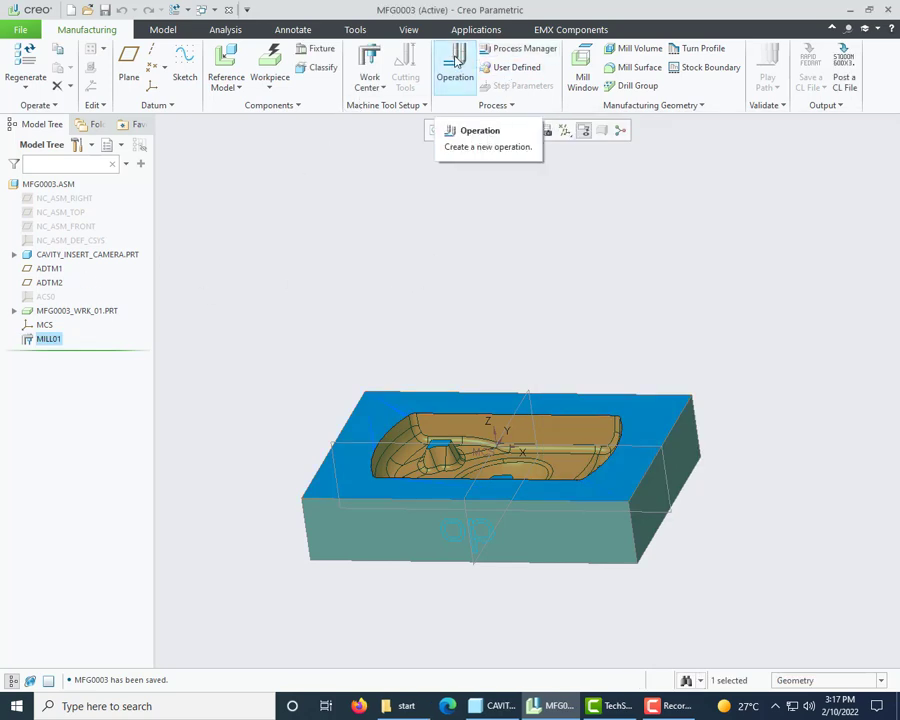
# Step: Create a new operation on work center MILL01 with MCS as its program zero coordinate system
pyautogui.click(455, 75)
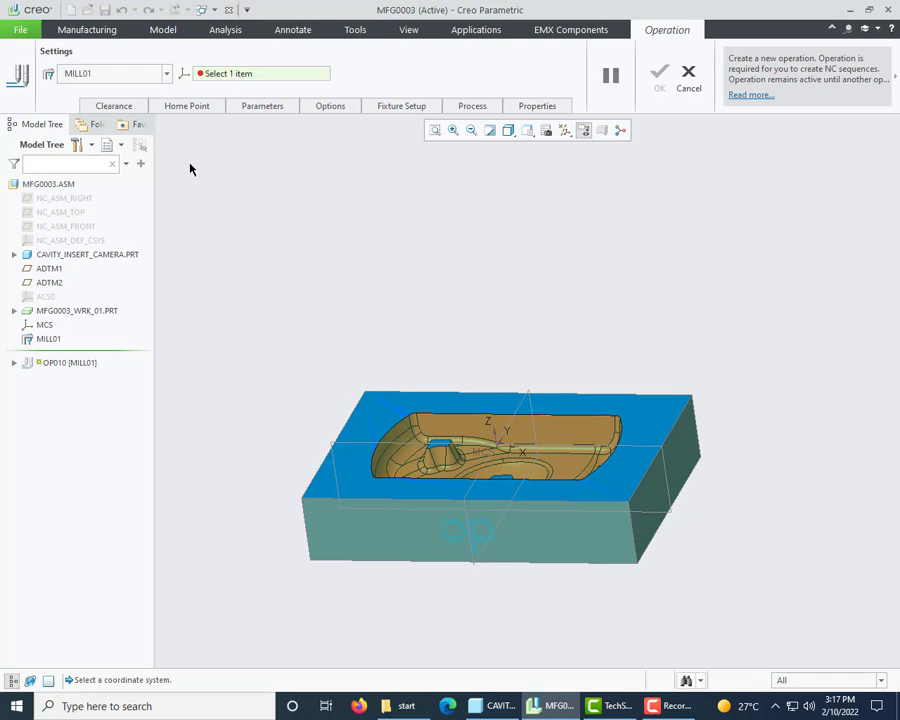
pyautogui.click(44, 327)
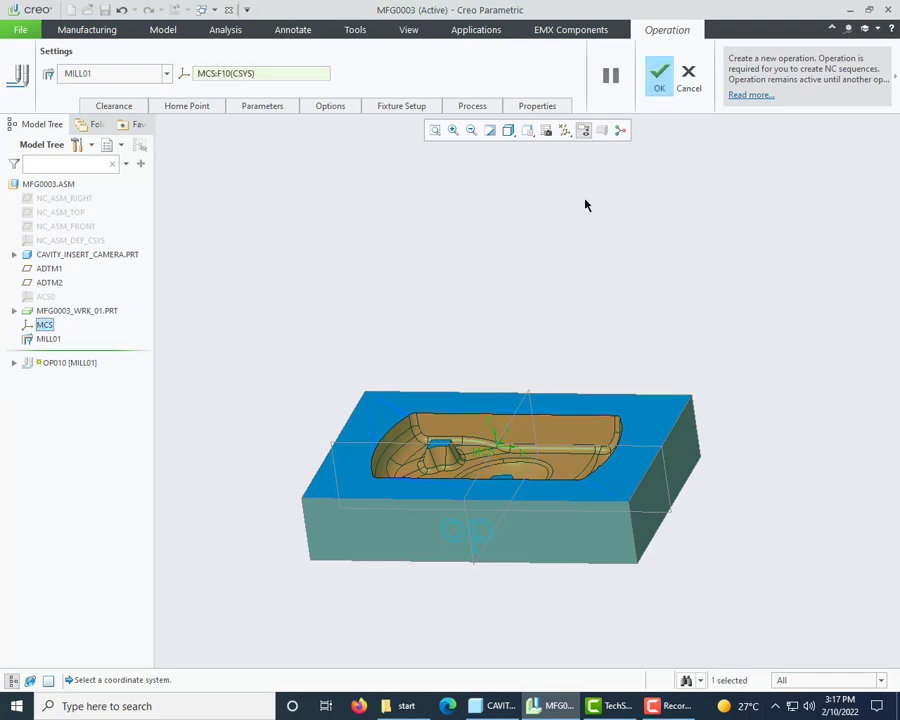
pyautogui.click(660, 88)
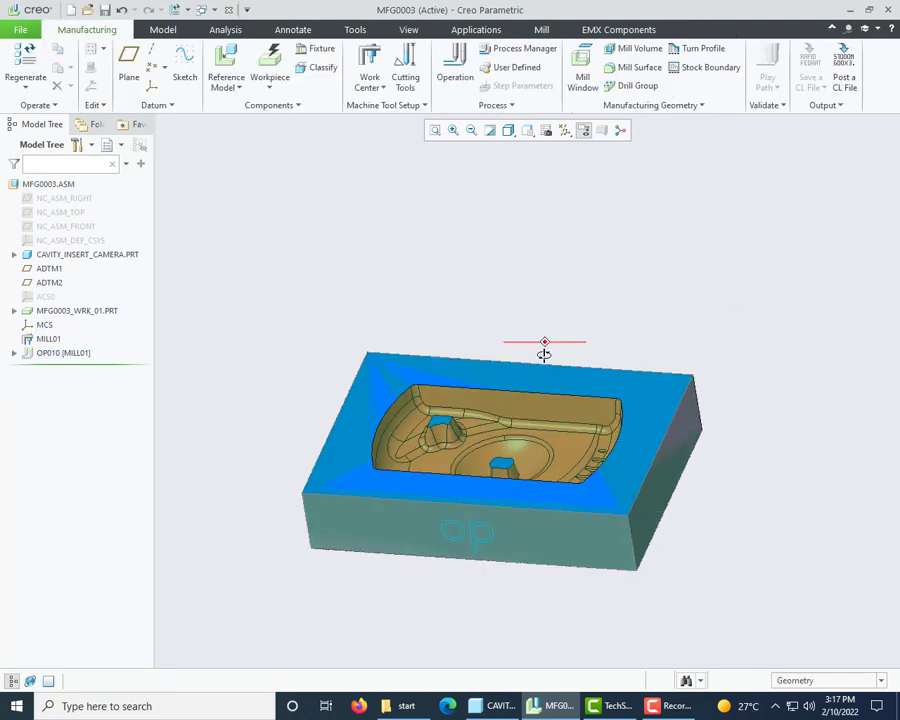
# Step: Bring up the milling commands and hide the workpiece MFG0003_WRK_01
pyautogui.click(541, 29)
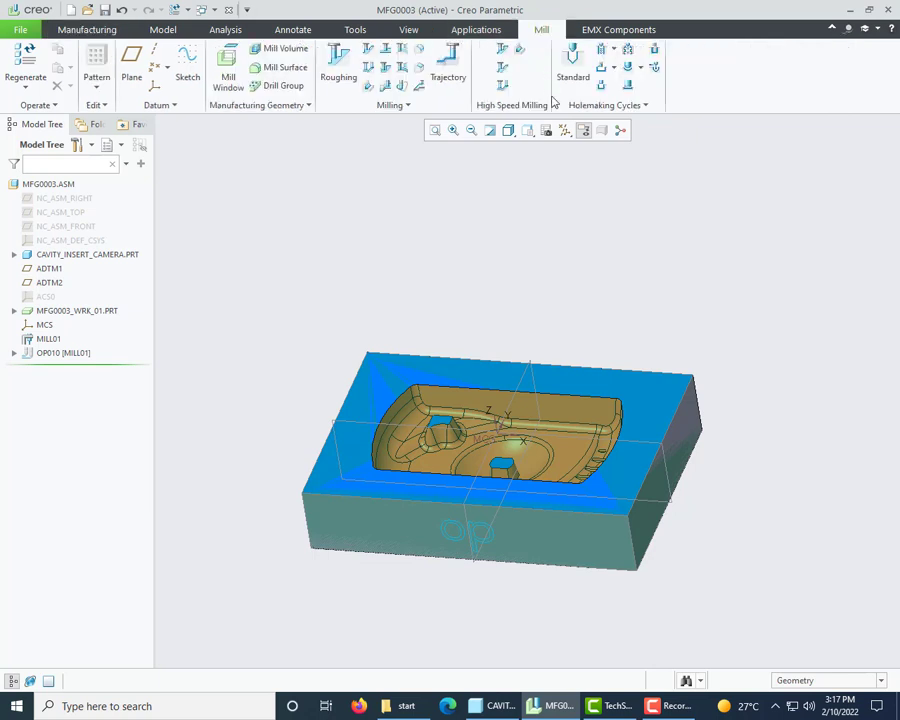
pyautogui.rightClick(83, 316)
pyautogui.click(161, 265)
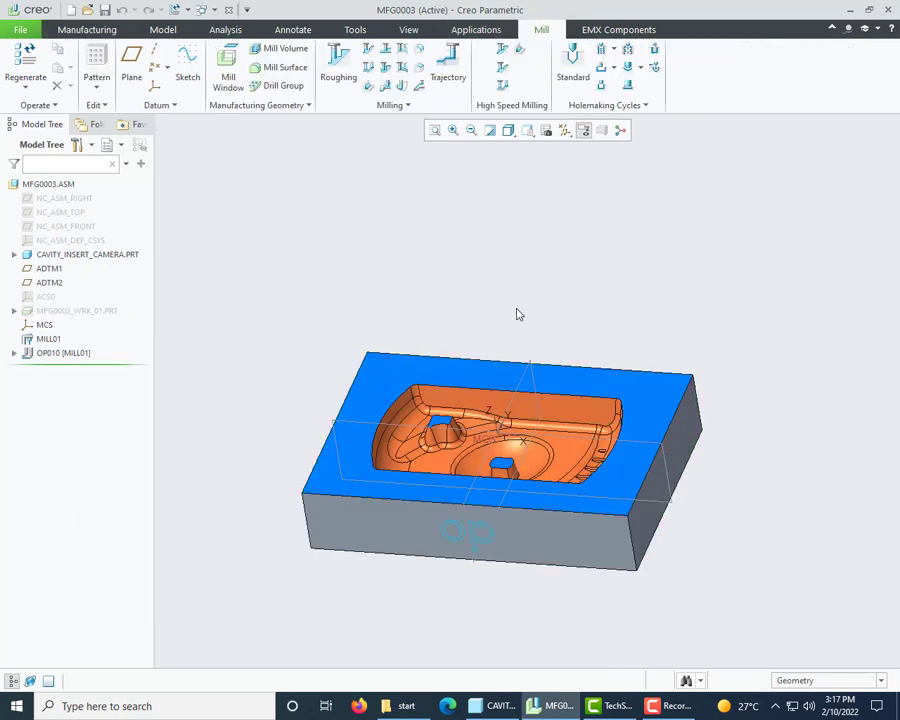
# Step: Examine the cavity insert's top face, pocket and raised bosses from several angles to plan the machining
pyautogui.scroll(1, 517, 314)
pyautogui.moveTo(498, 338); pyautogui.dragTo(501, 347, button='middle')
pyautogui.scroll(-2, 403, 327)
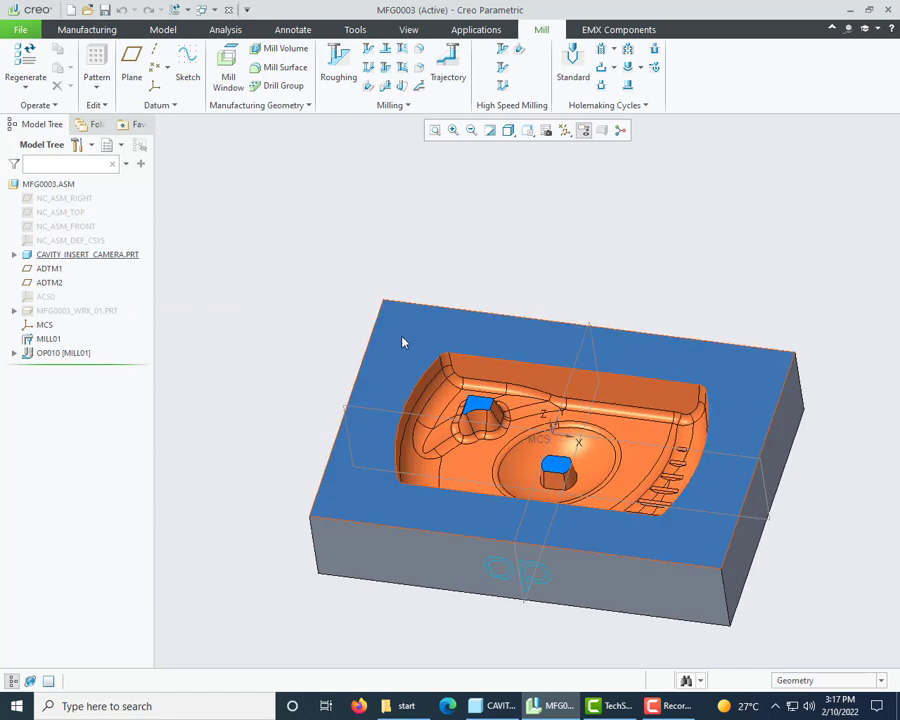
pyautogui.moveTo(421, 346)
pyautogui.mouseDown(button='middle')
pyautogui.moveTo(431, 377)
pyautogui.moveTo(418, 347)
pyautogui.mouseUp(button='middle')
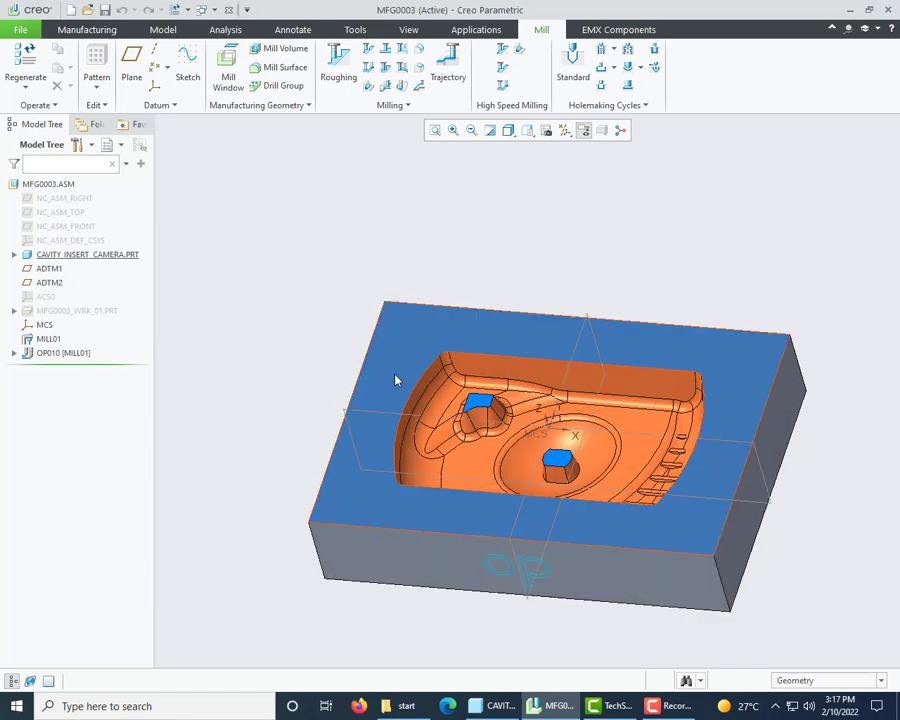
pyautogui.moveTo(380, 492); pyautogui.dragTo(512, 538, button='middle')
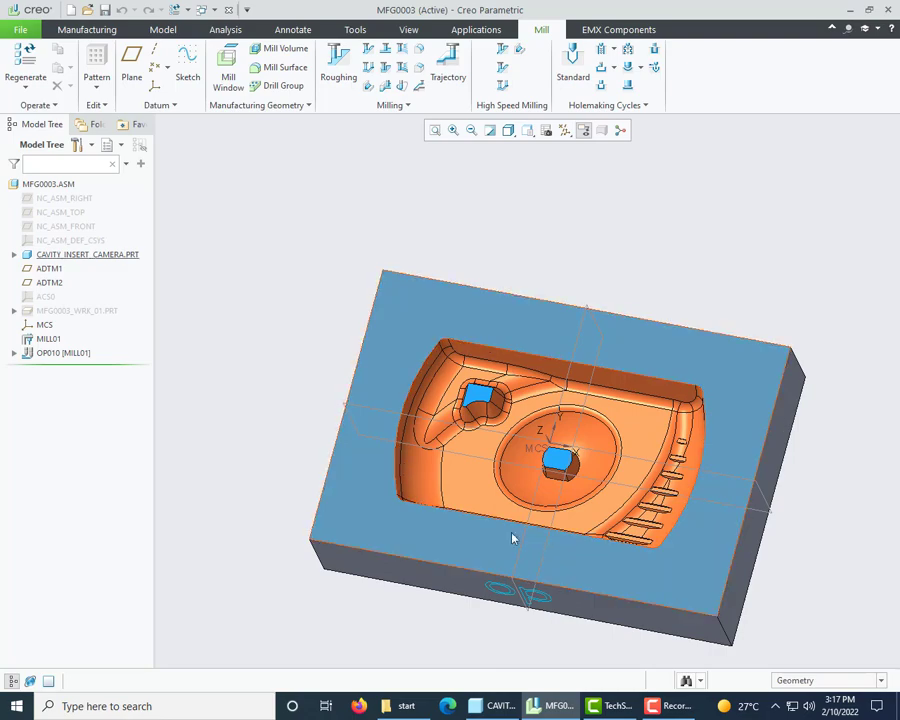
pyautogui.moveTo(725, 394); pyautogui.dragTo(558, 346, button='middle')
pyautogui.moveTo(651, 407); pyautogui.dragTo(595, 428, button='middle')
pyautogui.scroll(-3, 540, 428)
pyautogui.moveTo(469, 394)
pyautogui.mouseDown(button='middle')
pyautogui.moveTo(474, 484)
pyautogui.moveTo(453, 482)
pyautogui.moveTo(471, 491)
pyautogui.moveTo(491, 465)
pyautogui.moveTo(483, 454)
pyautogui.moveTo(505, 445)
pyautogui.mouseUp(button='middle')
pyautogui.scroll(-3, 486, 472)
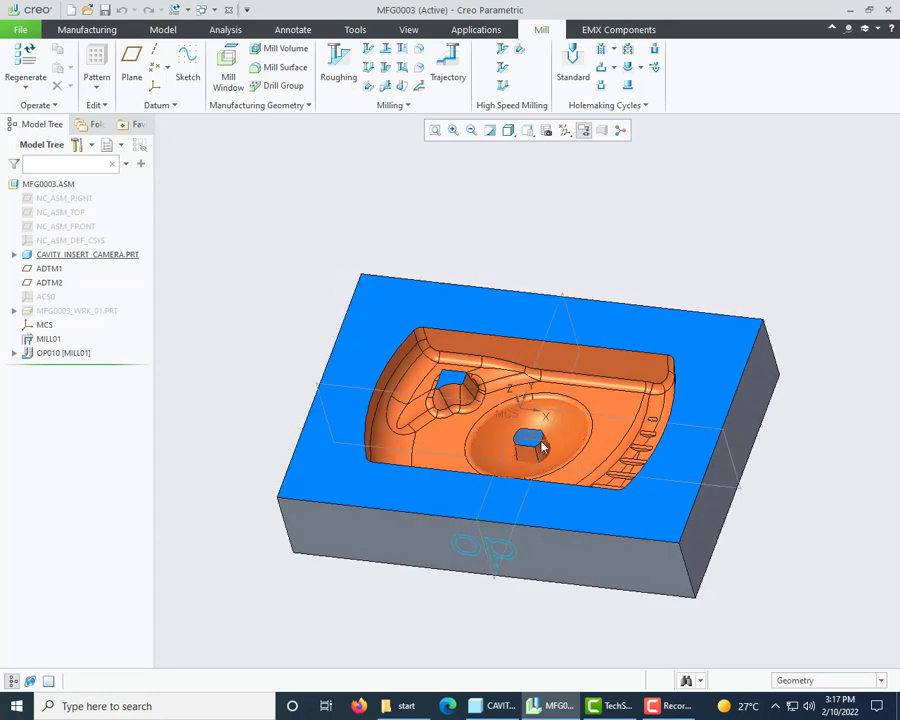
pyautogui.scroll(-2, 522, 437)
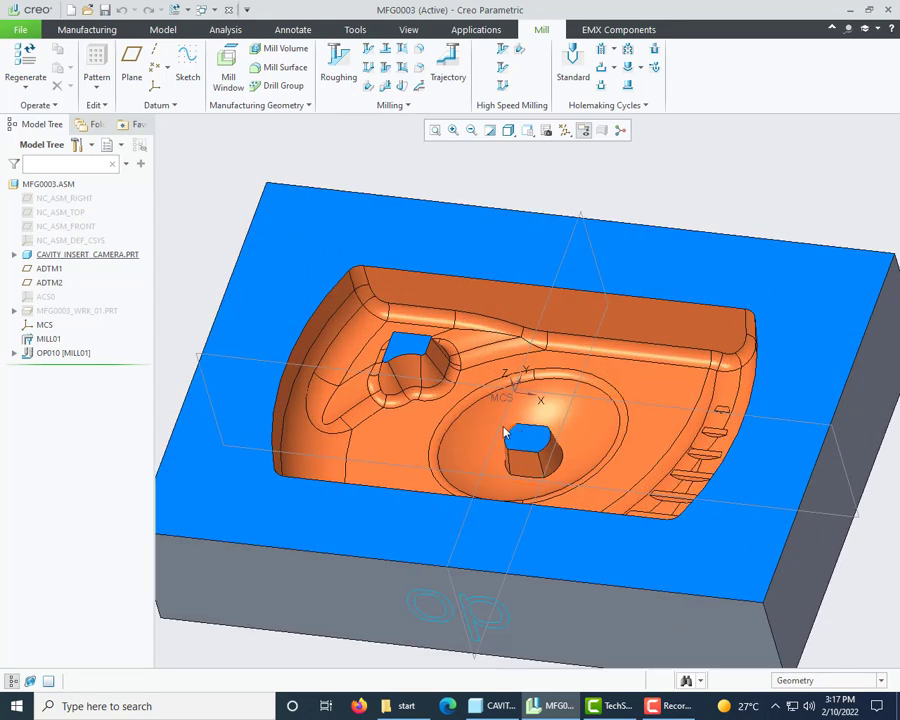
pyautogui.scroll(1, 464, 418)
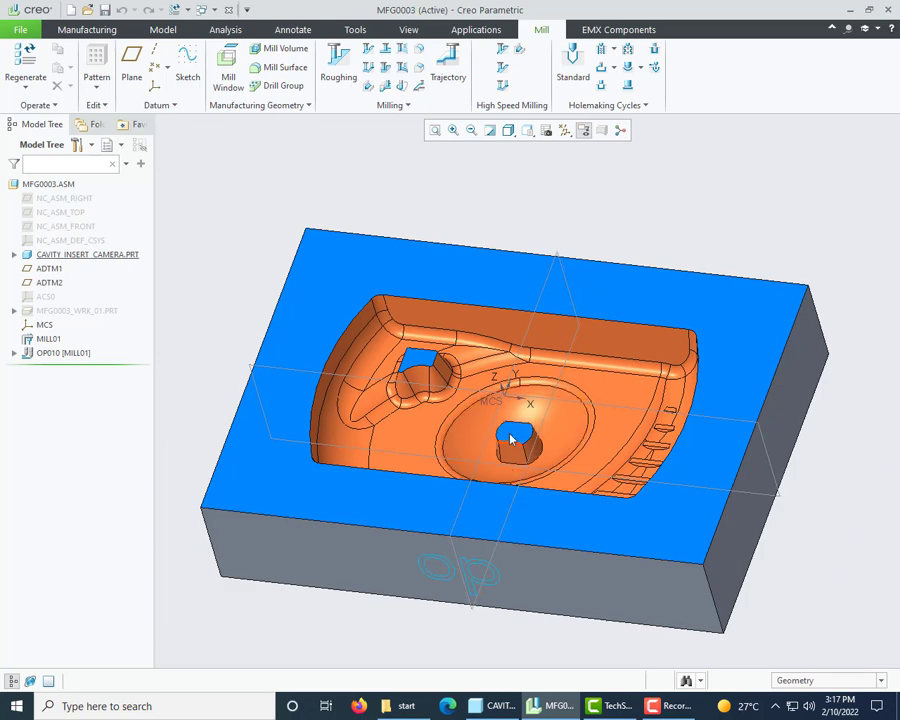
# Step: Create a datum axis through the intersection of datum planes ADTM2 and ADTM1
pyautogui.click(155, 52)
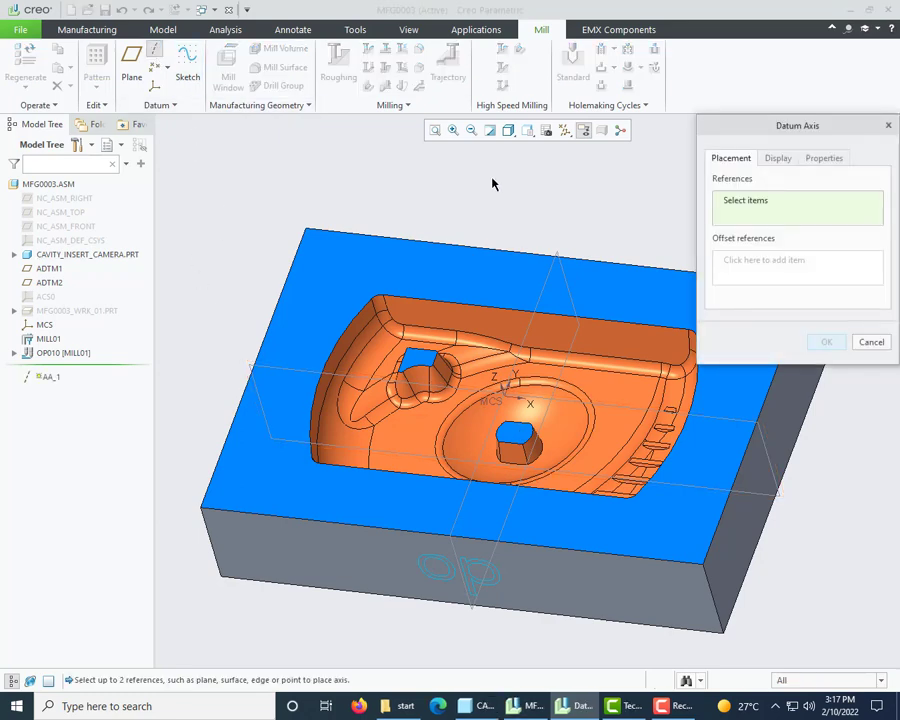
pyautogui.click(558, 254)
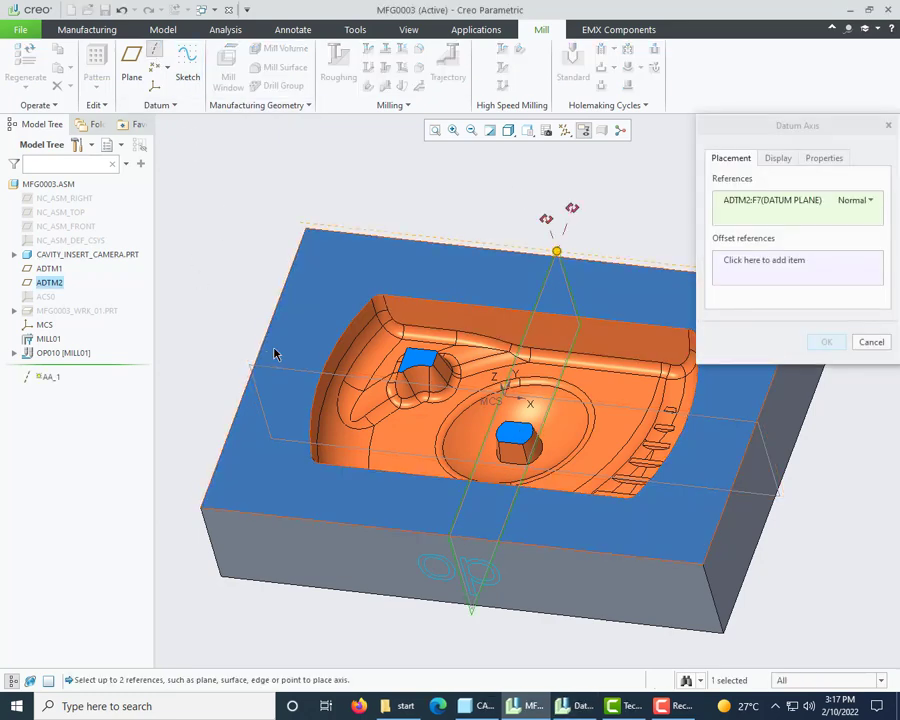
pyautogui.keyDown('ctrl'); pyautogui.click(558, 472); pyautogui.keyUp('ctrl')
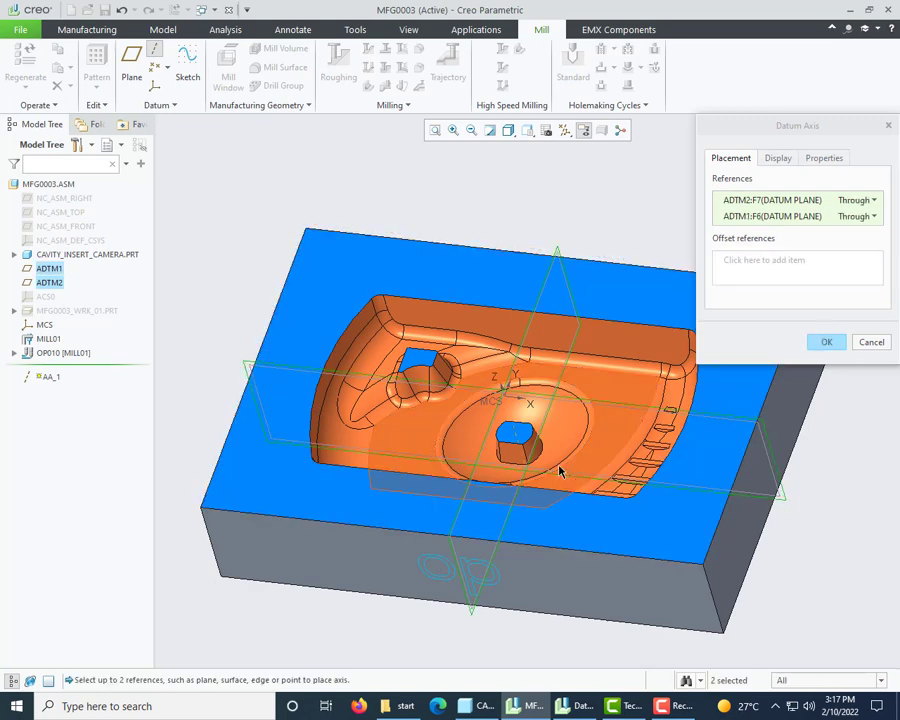
pyautogui.click(828, 342)
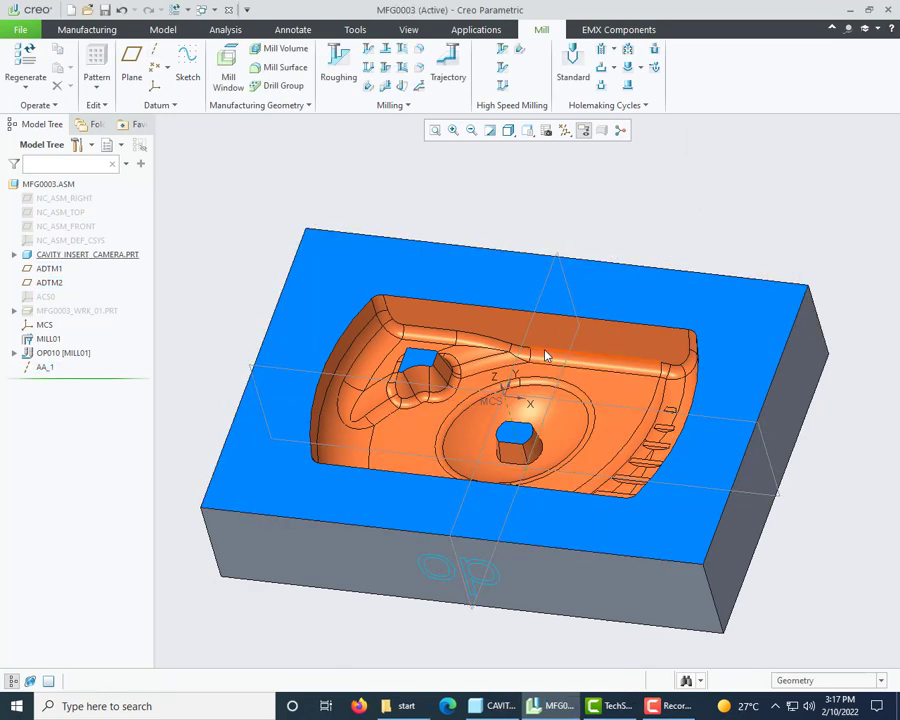
# Step: Start a deep drilling sequence in operation OP010 for the cavity insert
pyautogui.moveTo(546, 354); pyautogui.dragTo(542, 342, button='middle')
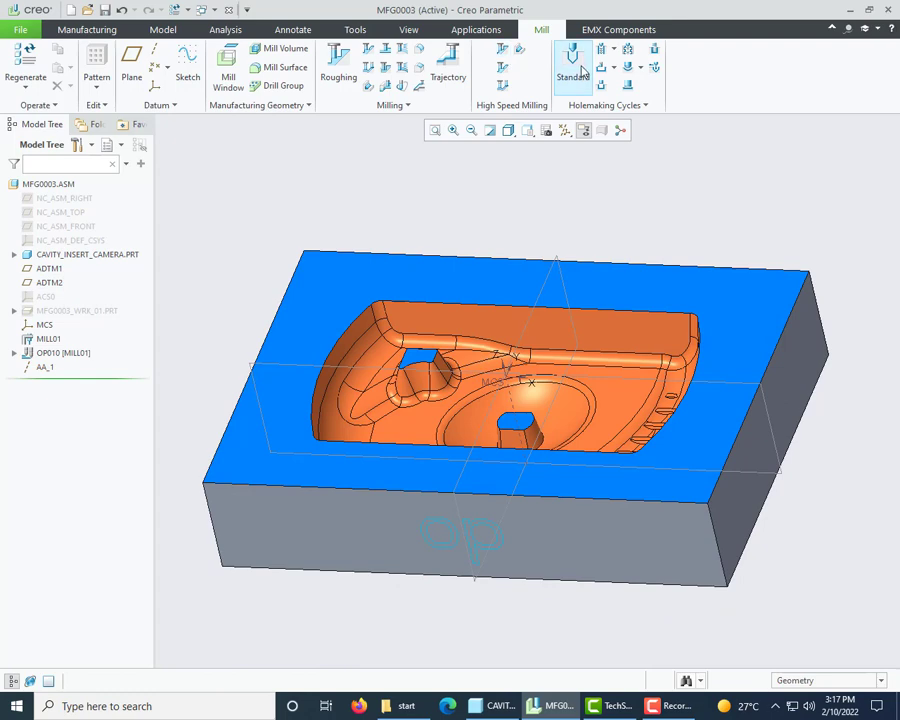
pyautogui.moveTo(522, 295); pyautogui.dragTo(520, 315, button='middle')
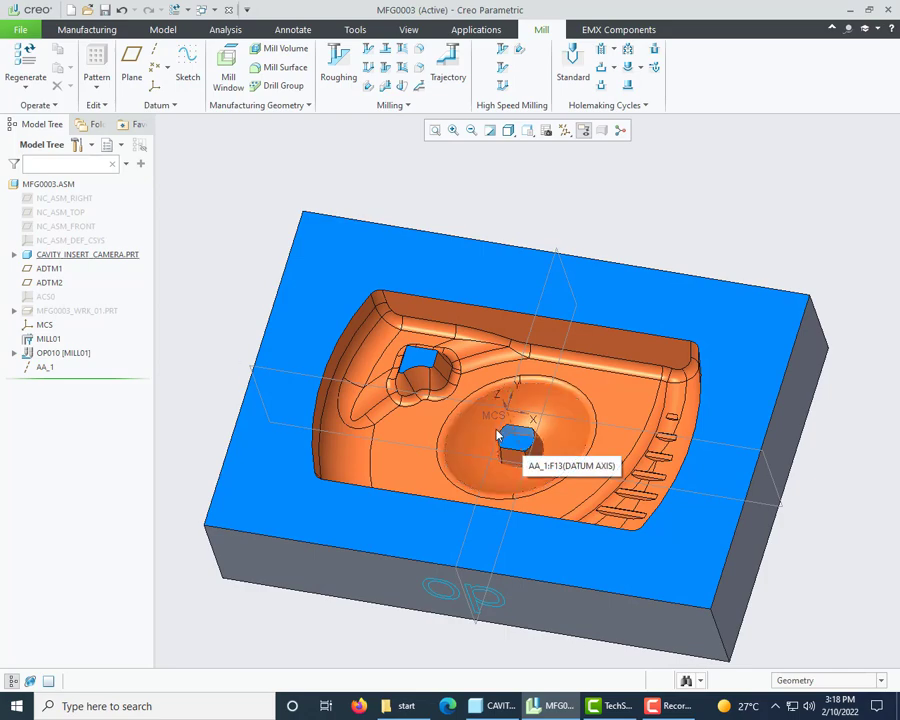
pyautogui.moveTo(506, 425)
pyautogui.mouseDown(button='middle')
pyautogui.moveTo(526, 416)
pyautogui.moveTo(480, 385)
pyautogui.moveTo(527, 407)
pyautogui.mouseUp(button='middle')
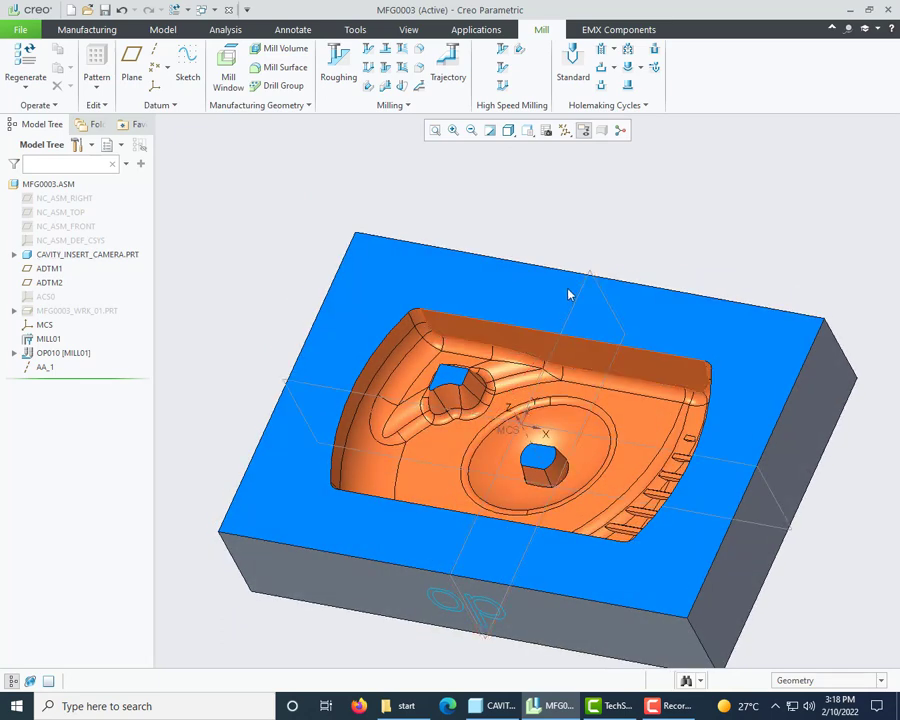
pyautogui.click(613, 49)
pyautogui.click(629, 67)
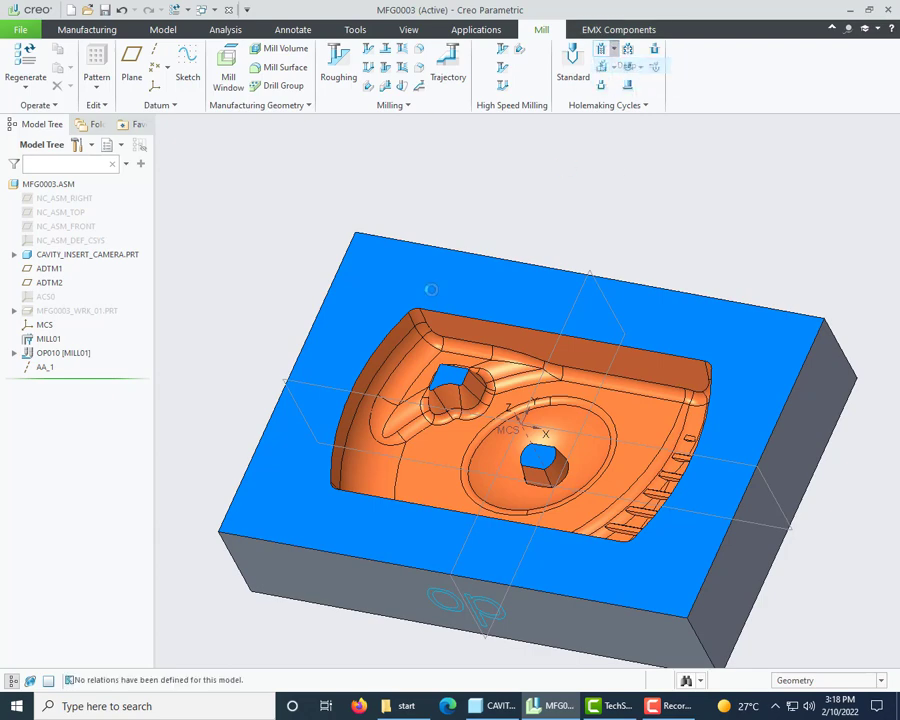
# Step: Add a basic drill named 12_drill with a 12 mm cutter diameter to the tool table
pyautogui.click(145, 74)
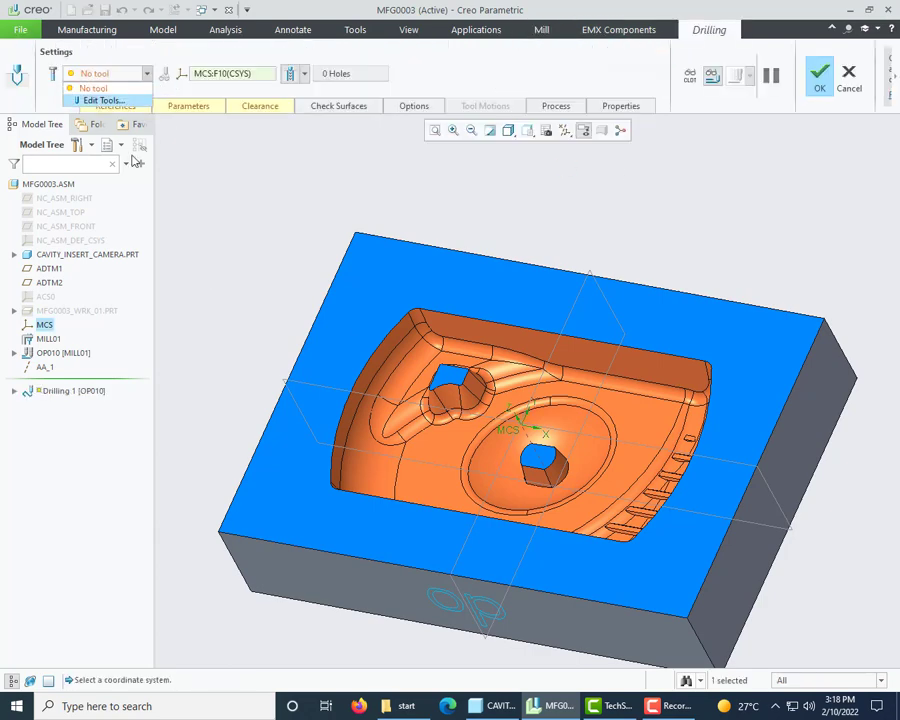
pyautogui.click(103, 101)
pyautogui.moveTo(695, 131); pyautogui.dragTo(674, 90)
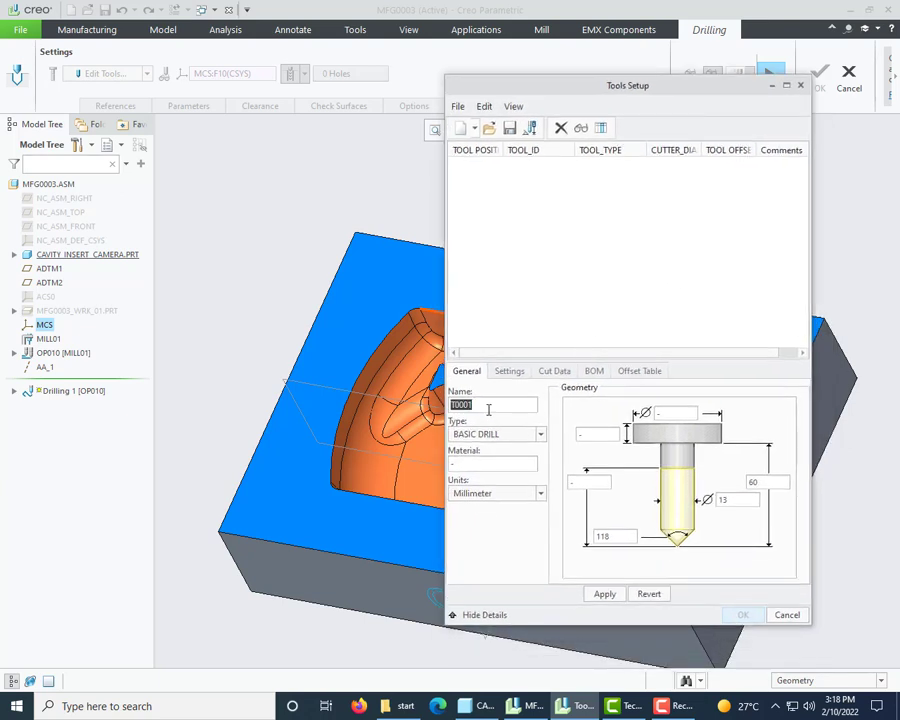
pyautogui.write('drill')
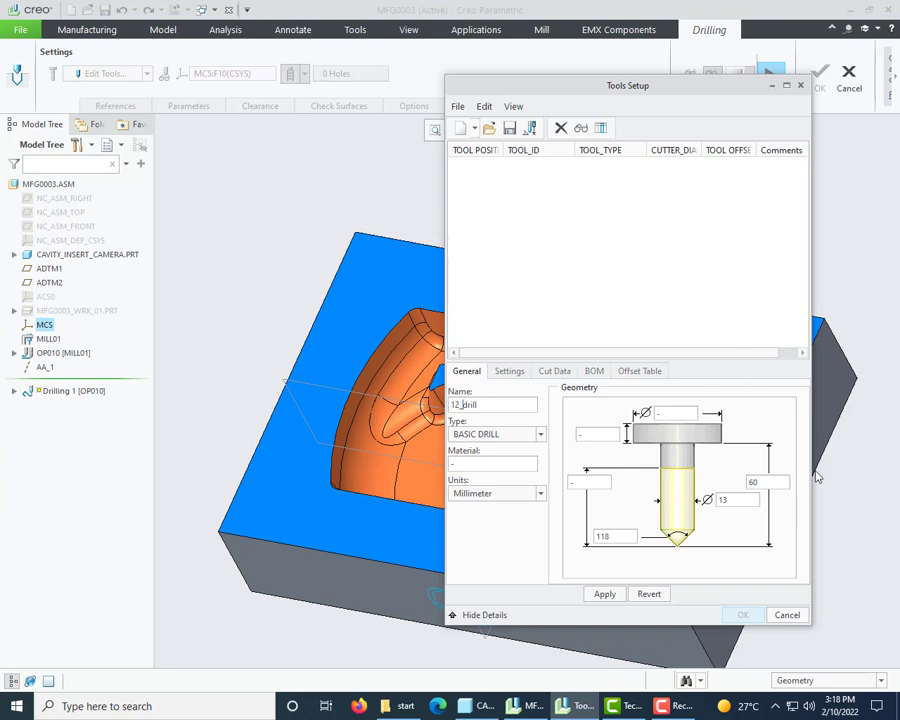
pyautogui.click(733, 495)
pyautogui.click(603, 594)
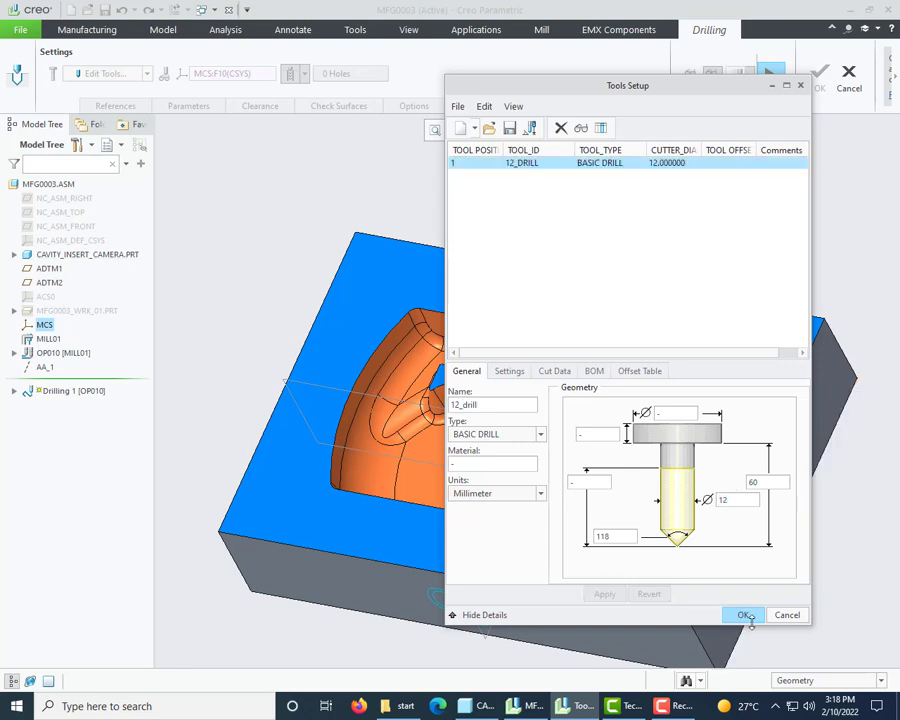
# Step: Confirm the 12_DRILL tool and assign the central datum axis AA_1 as the hole to drill
pyautogui.click(742, 613)
pyautogui.click(124, 106)
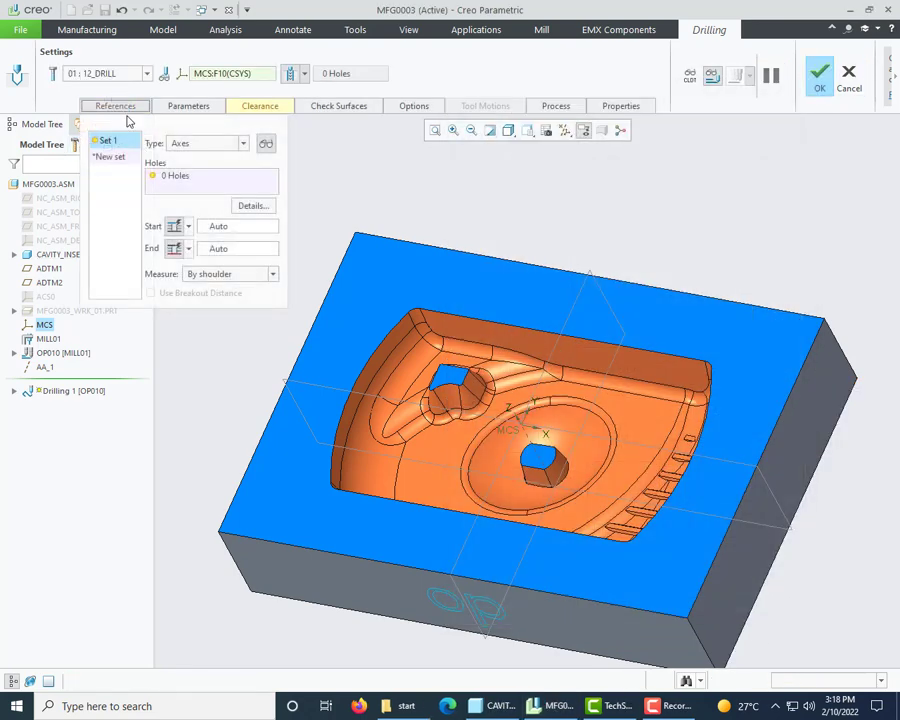
pyautogui.click(516, 457)
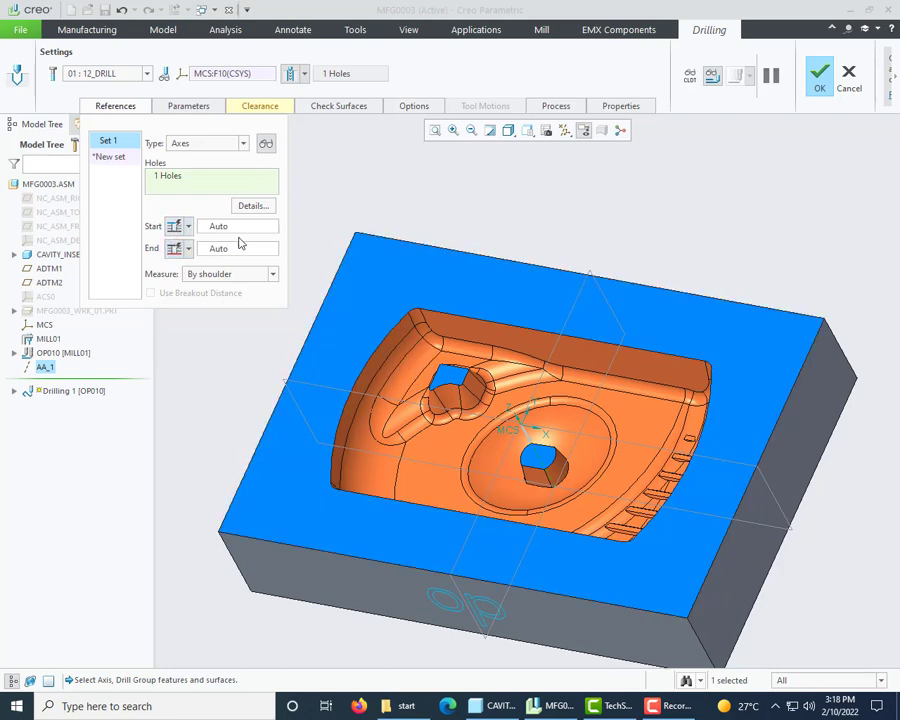
# Step: Set the hole to start from a selected reference, the cavity insert's flat top face
pyautogui.click(188, 226)
pyautogui.click(176, 269)
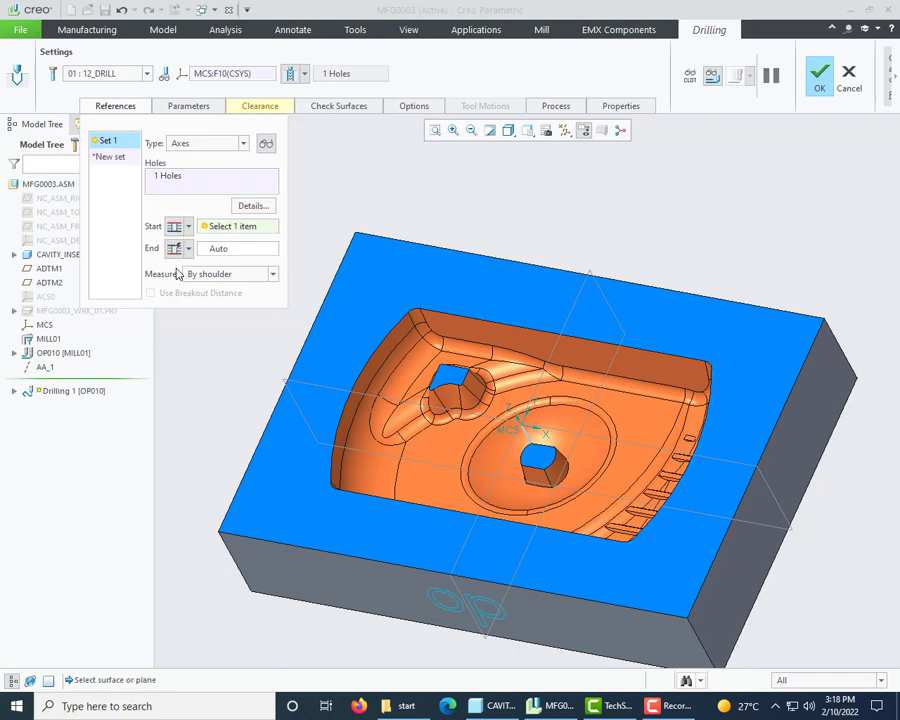
pyautogui.click(367, 271)
pyautogui.moveTo(581, 410)
pyautogui.mouseDown(button='middle')
pyautogui.moveTo(585, 370)
pyautogui.moveTo(578, 388)
pyautogui.mouseUp(button='middle')
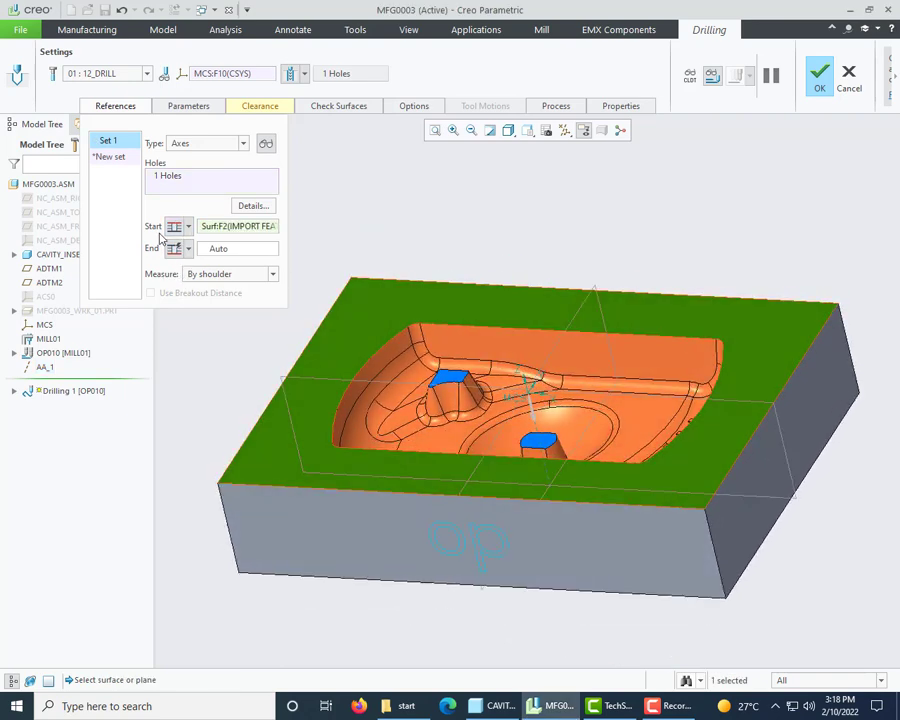
# Step: Set the hole to end at a selected reference, the top face of the boss in the central round recess
pyautogui.click(188, 248)
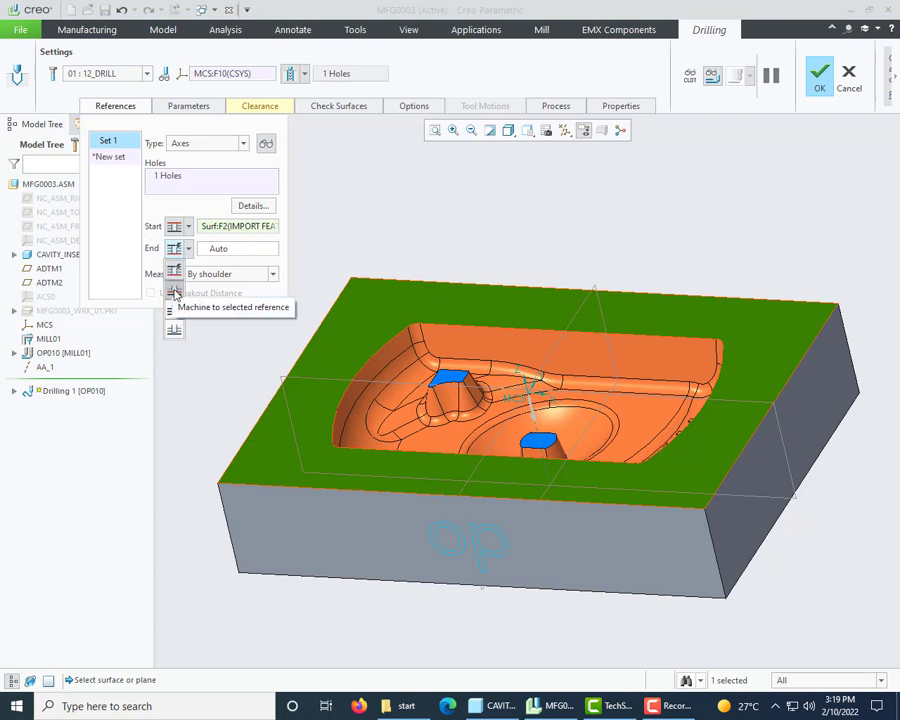
pyautogui.click(174, 293)
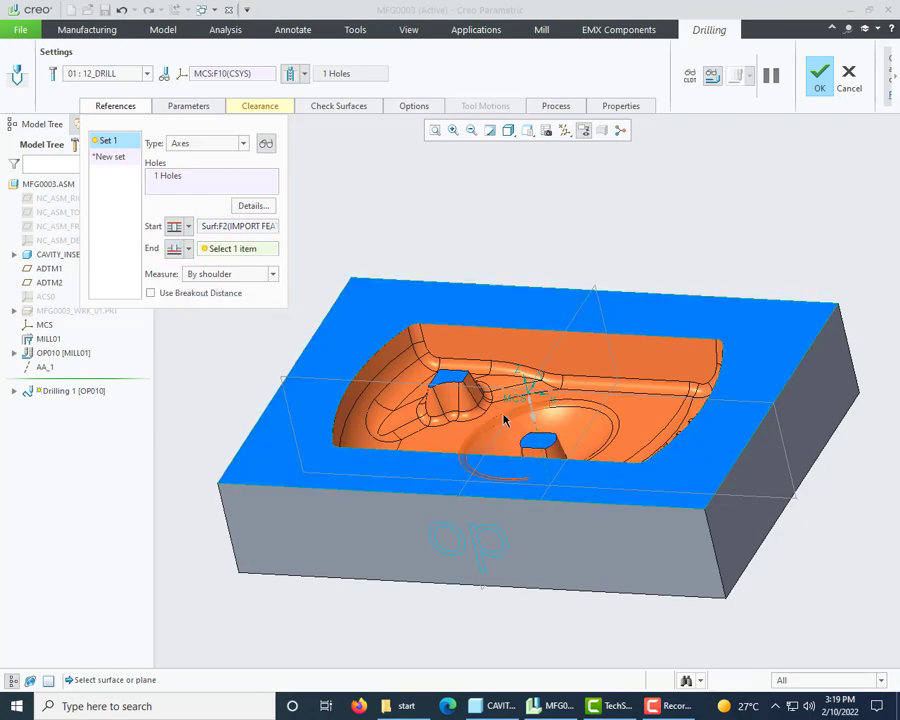
pyautogui.moveTo(502, 438); pyautogui.dragTo(597, 448, button='middle')
pyautogui.scroll(2, 560, 430)
pyautogui.click(543, 445)
pyautogui.scroll(-2, 598, 424)
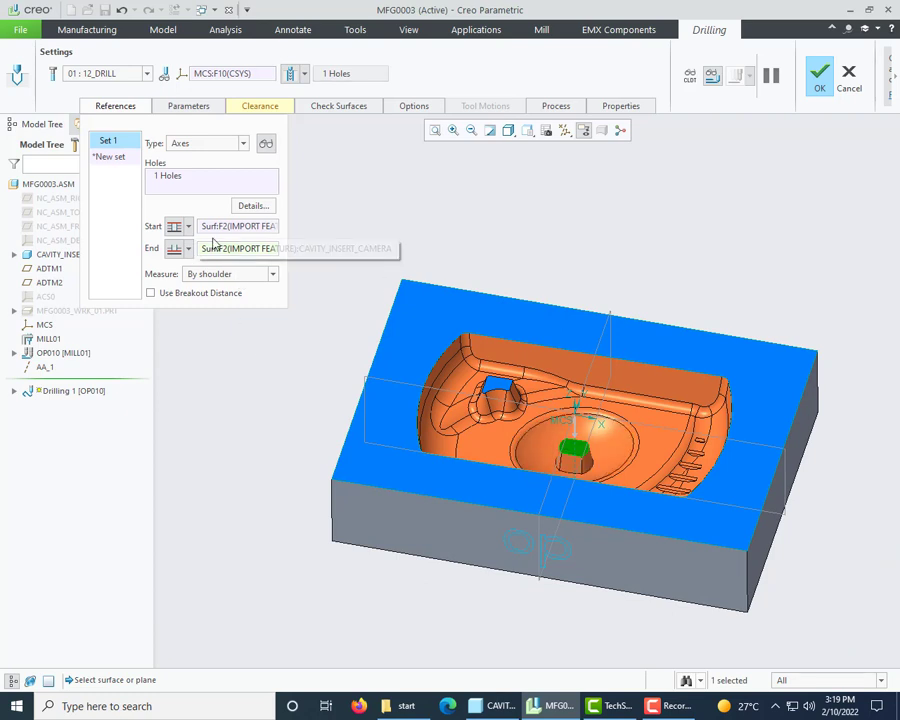
# Step: Measure the distance between the insert's top face and the central boss's top face, then return to the drilling definition
pyautogui.click(88, 30)
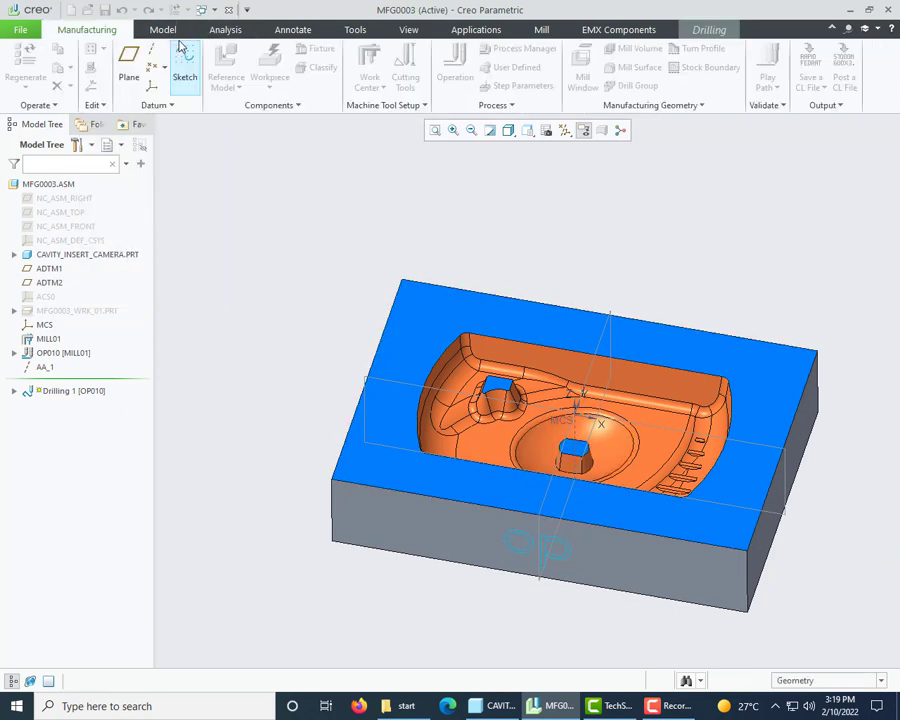
pyautogui.click(222, 30)
pyautogui.click(305, 80)
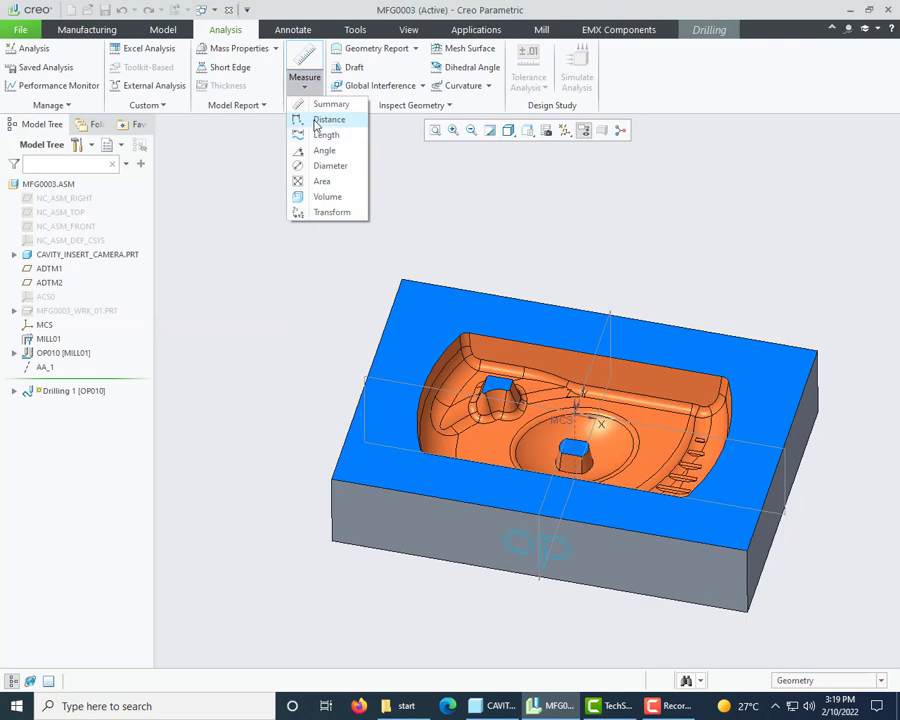
pyautogui.click(329, 119)
pyautogui.click(444, 330)
pyautogui.scroll(-3, 536, 449)
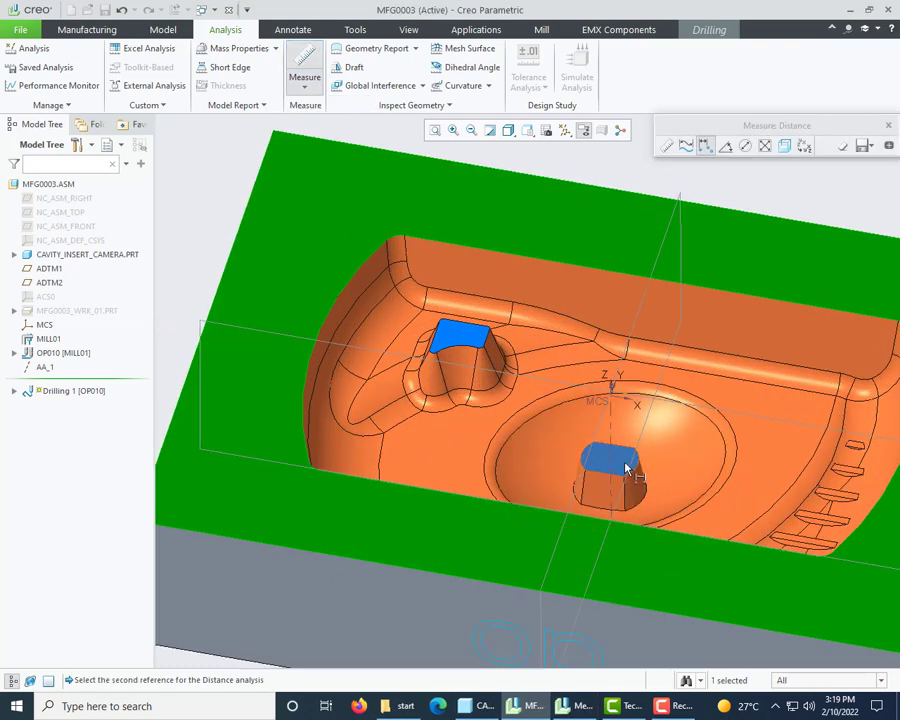
pyautogui.click(627, 466)
pyautogui.scroll(3, 524, 445)
pyautogui.click(888, 126)
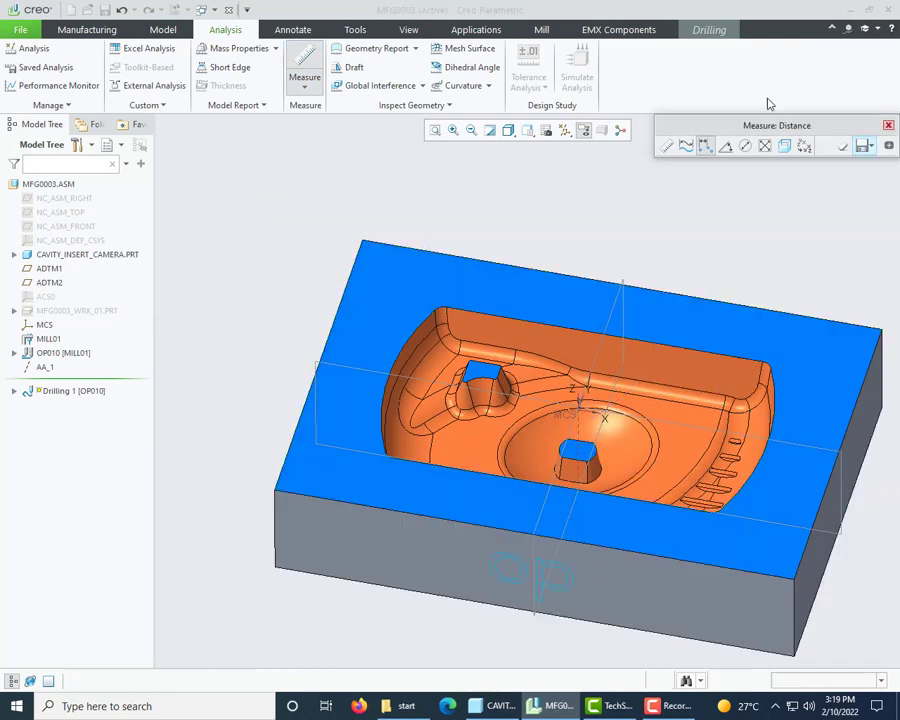
pyautogui.click(707, 30)
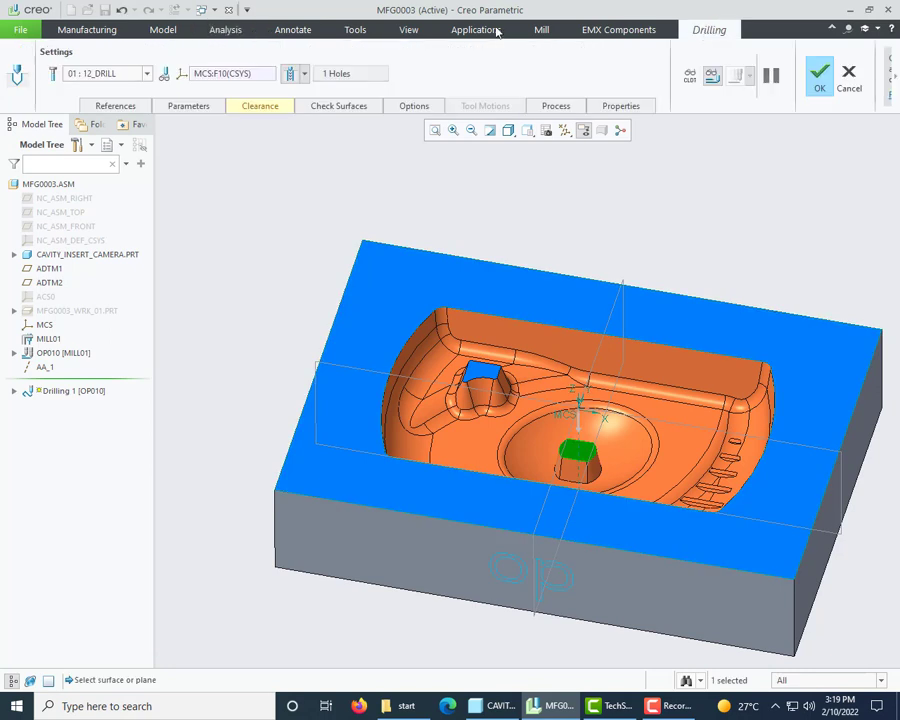
# Step: Set the hole's end by a depth value of 14, measured by tip
pyautogui.click(116, 106)
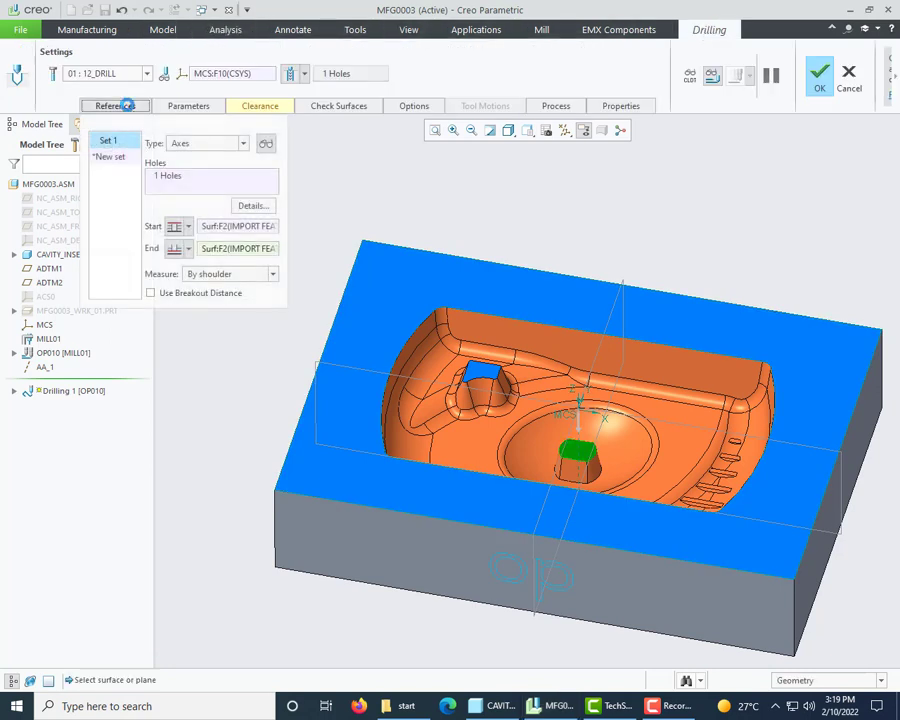
pyautogui.click(176, 249)
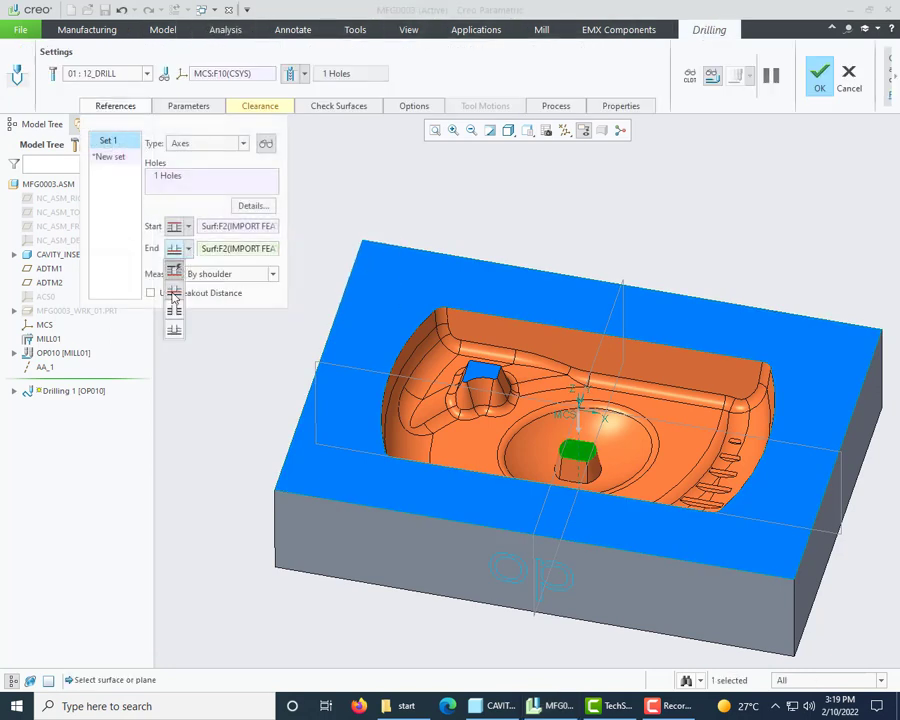
pyautogui.click(174, 329)
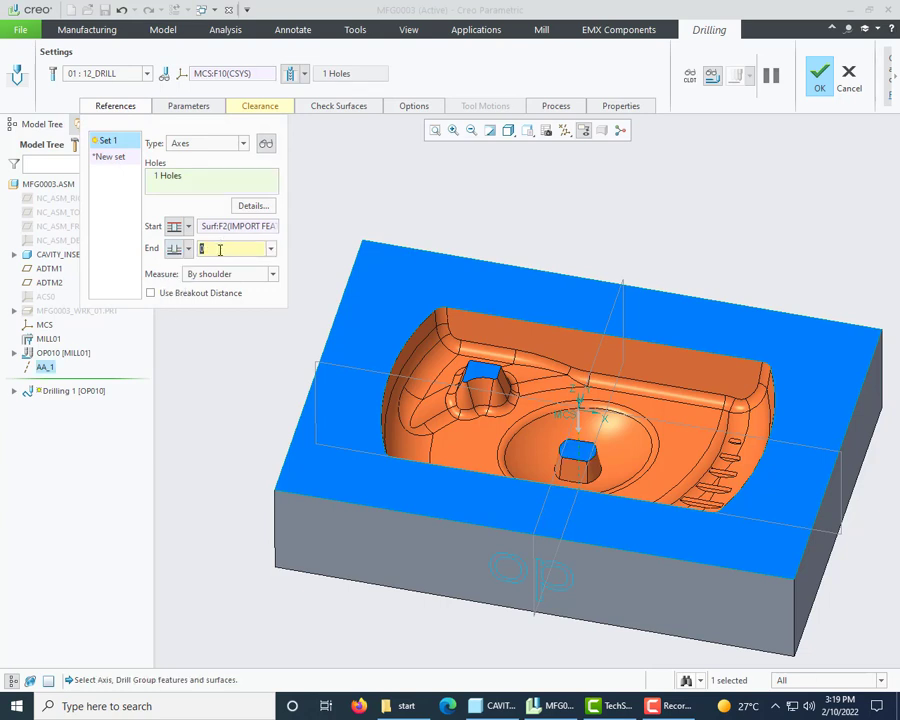
pyautogui.write('14')
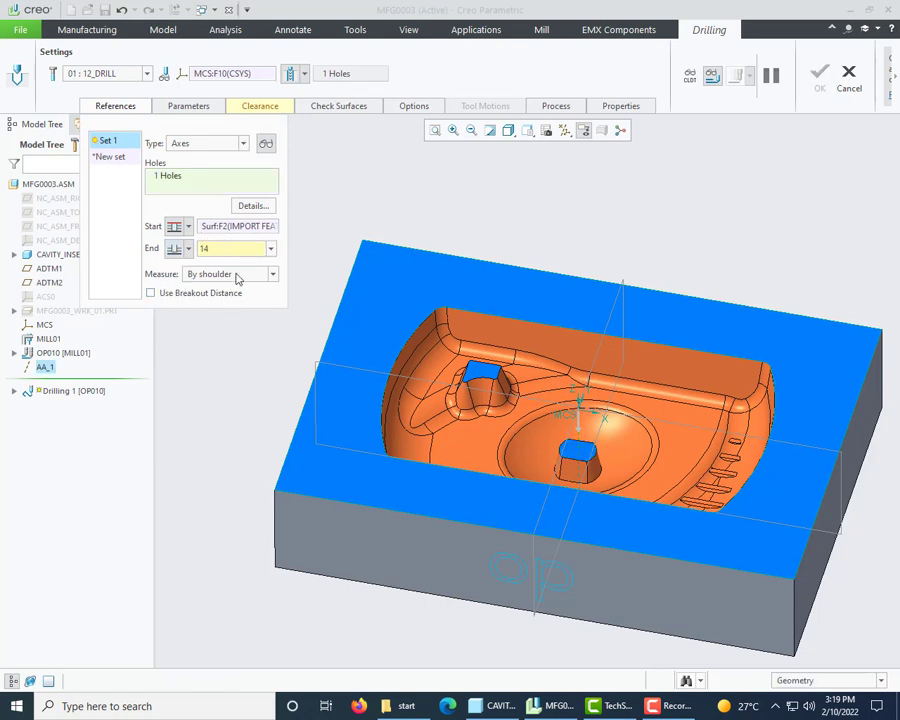
pyautogui.click(236, 275)
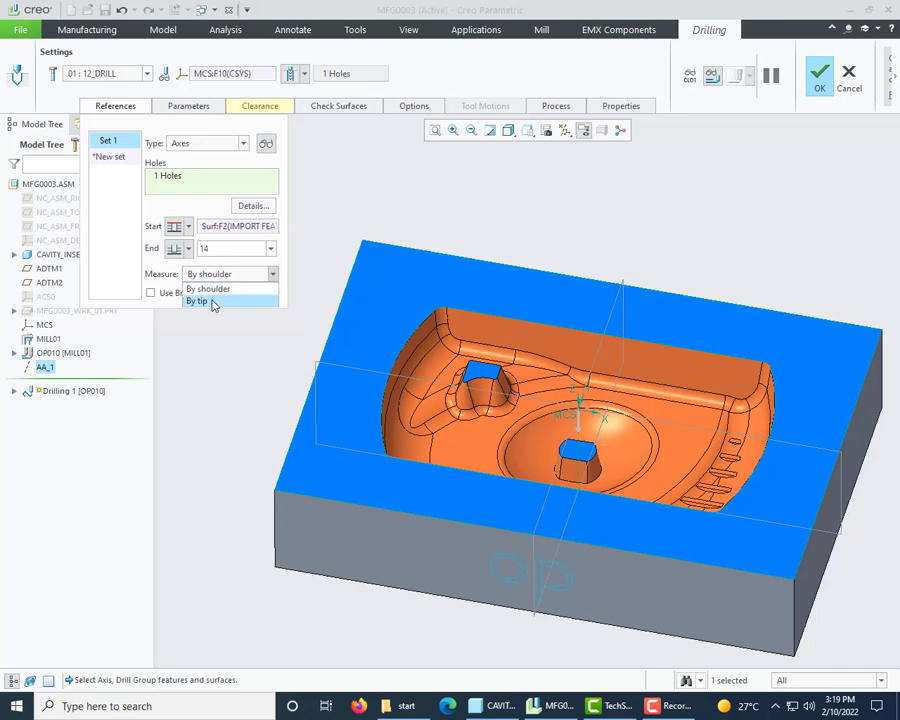
pyautogui.click(200, 301)
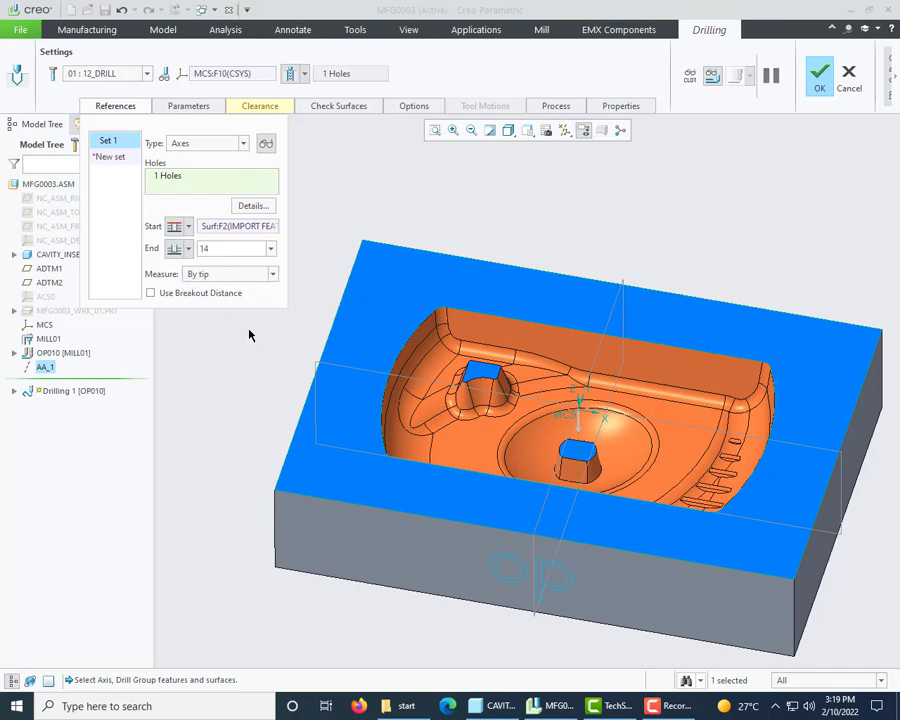
# Step: Set the drilling sequence's CUT_FEED to 600 and FREE_FEED to 2000
pyautogui.click(261, 107)
pyautogui.click(190, 106)
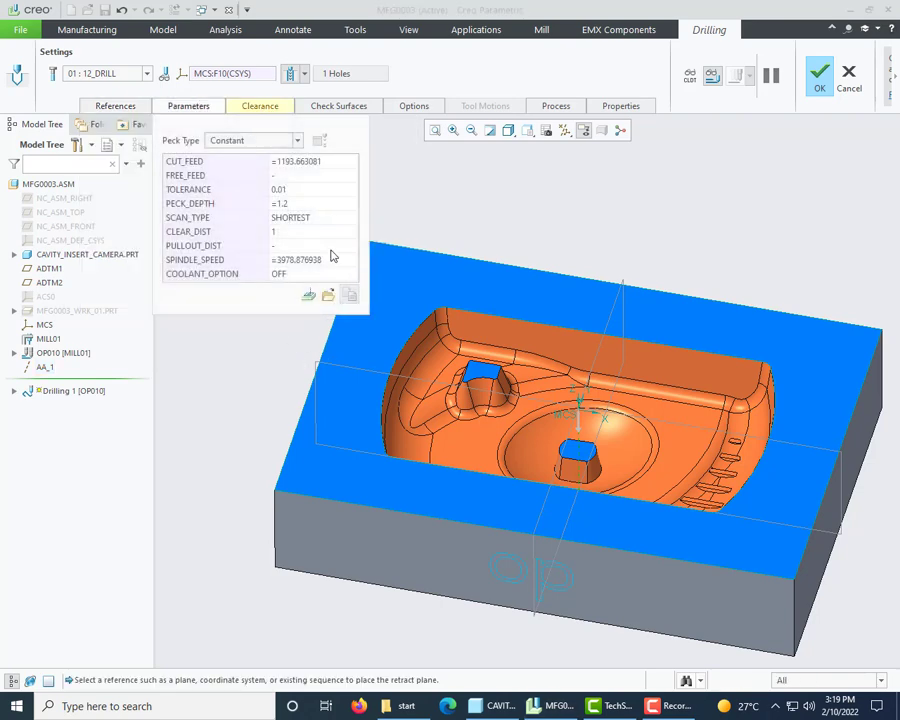
pyautogui.click(308, 295)
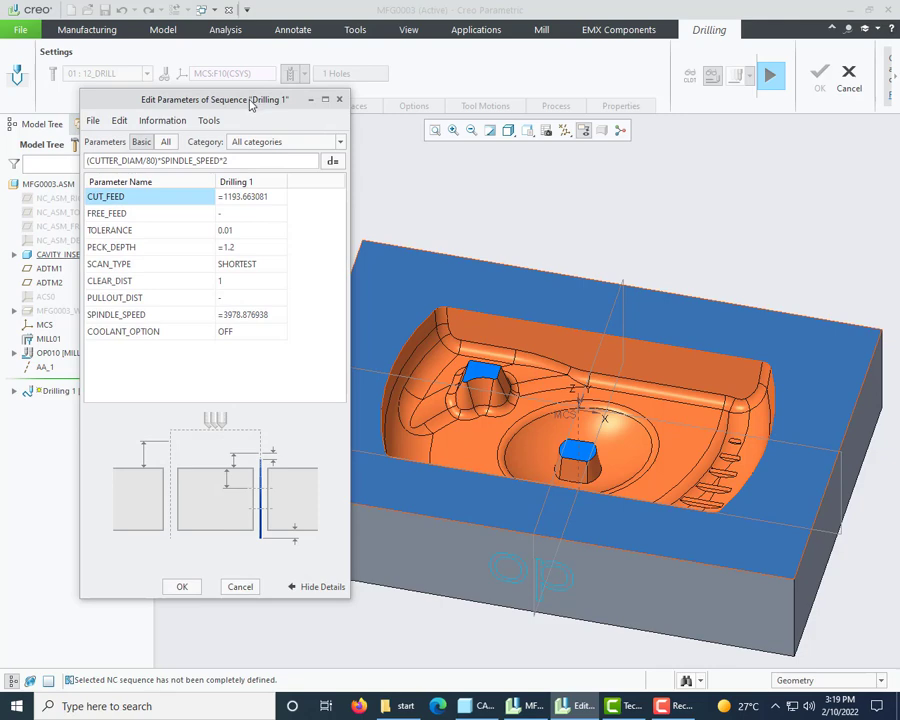
pyautogui.moveTo(251, 104); pyautogui.dragTo(231, 116)
pyautogui.click(228, 208)
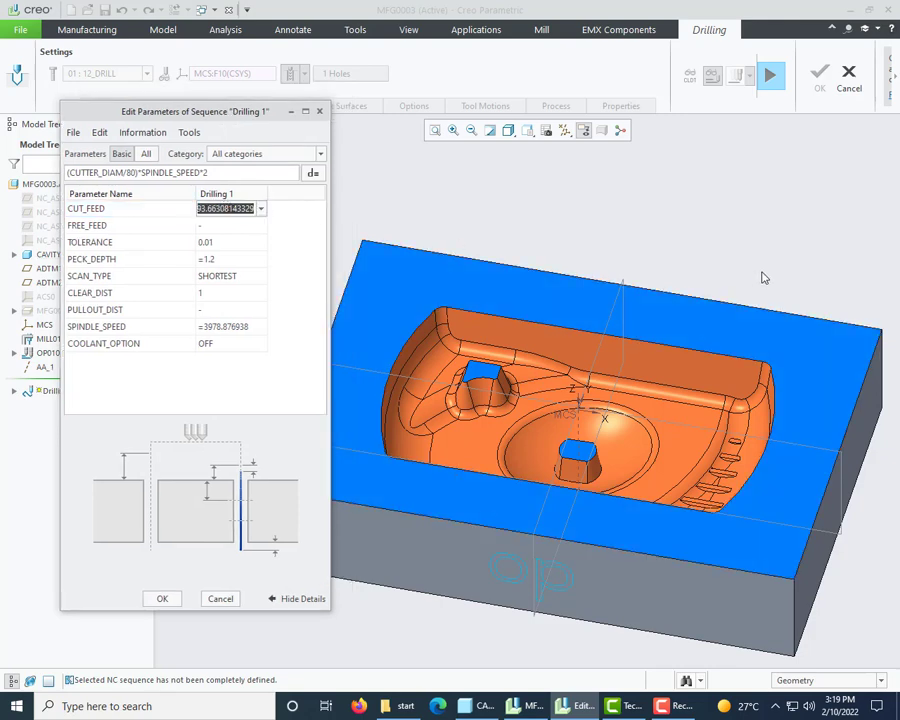
pyautogui.write('1')
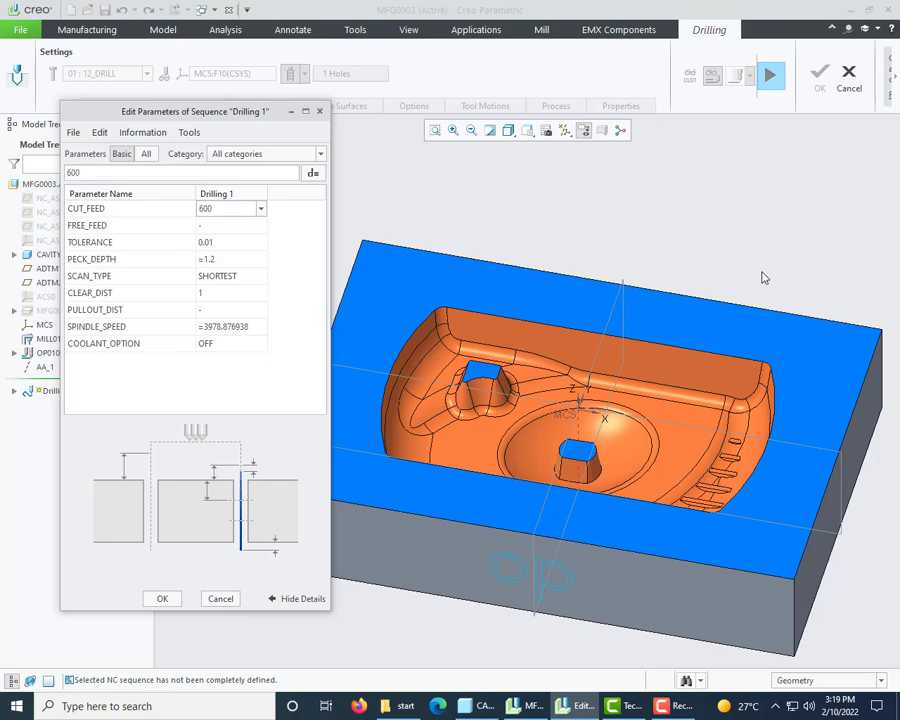
pyautogui.press('Return')
pyautogui.write('2000')
pyautogui.press('Return')
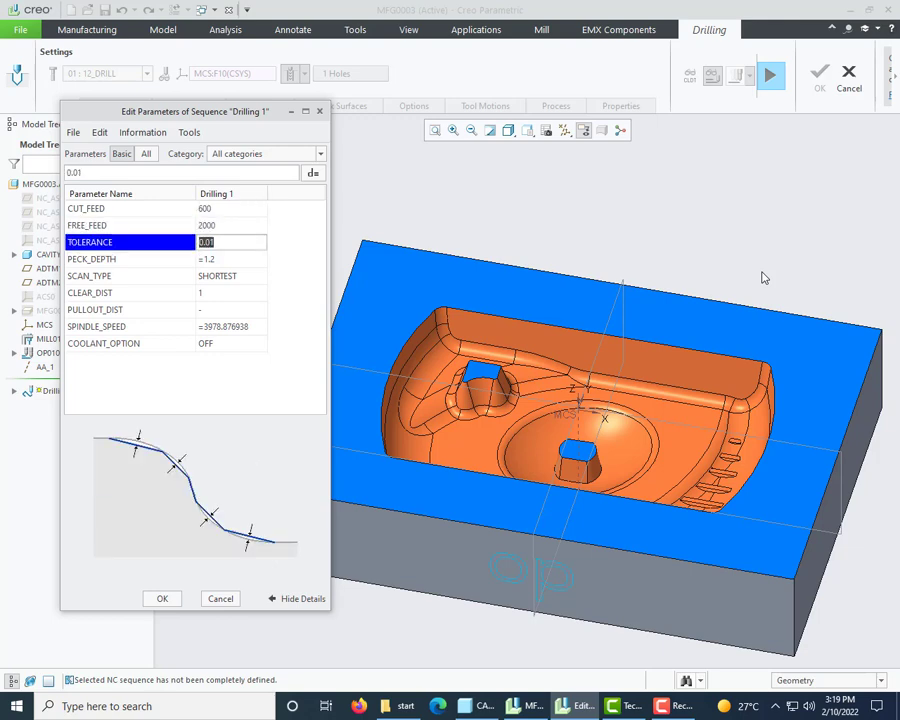
# Step: Set PECK_DEPTH to 2, CLEAR_DIST to 10 and SPINDLE_SPEED to 1200, and accept the sequence parameters
pyautogui.press('Return')
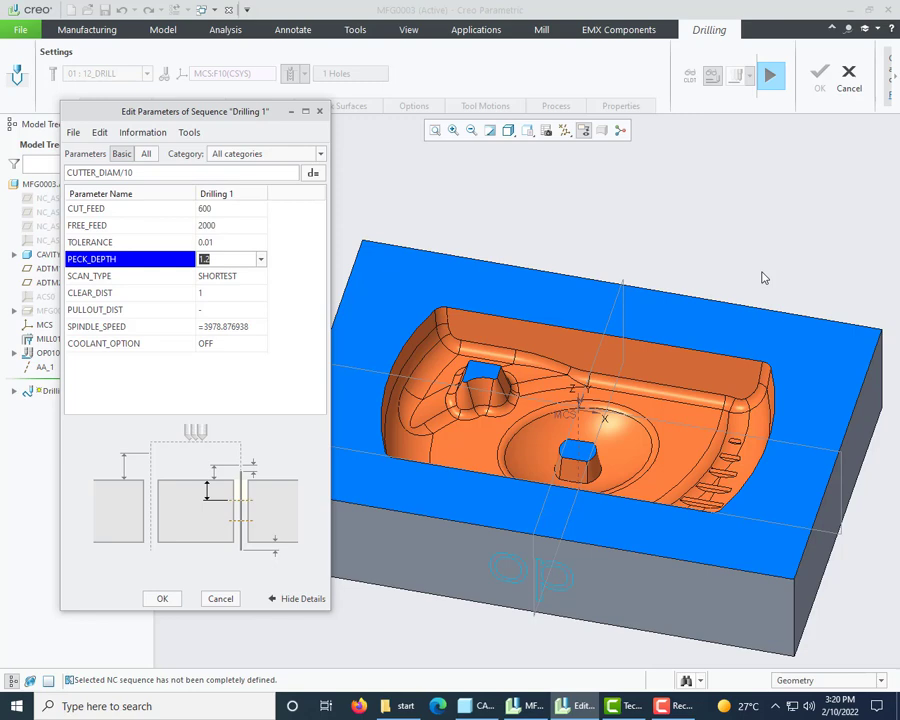
pyautogui.write('2')
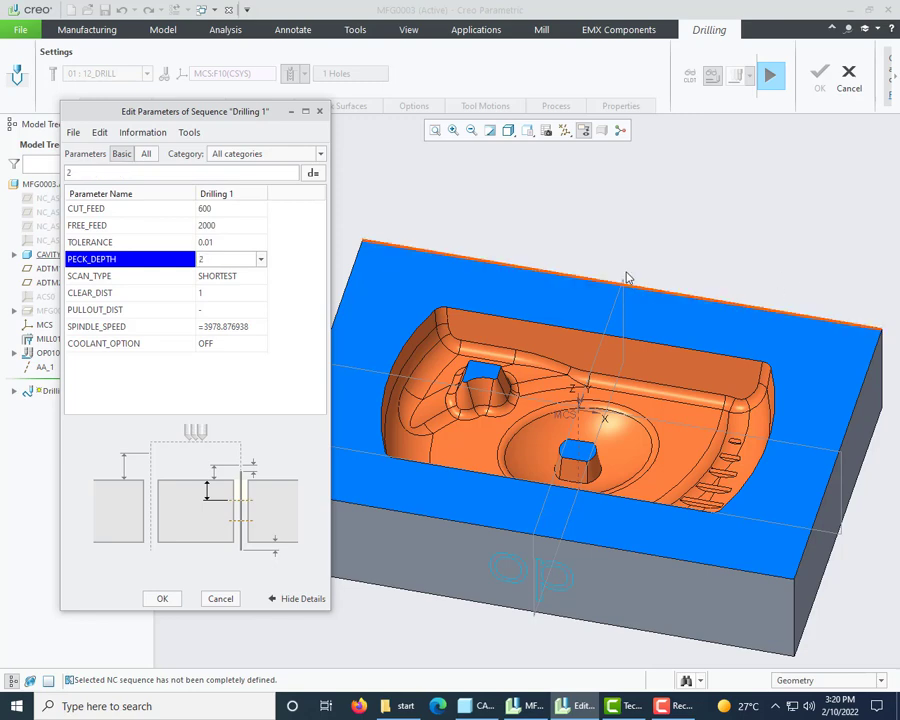
pyautogui.click(218, 292)
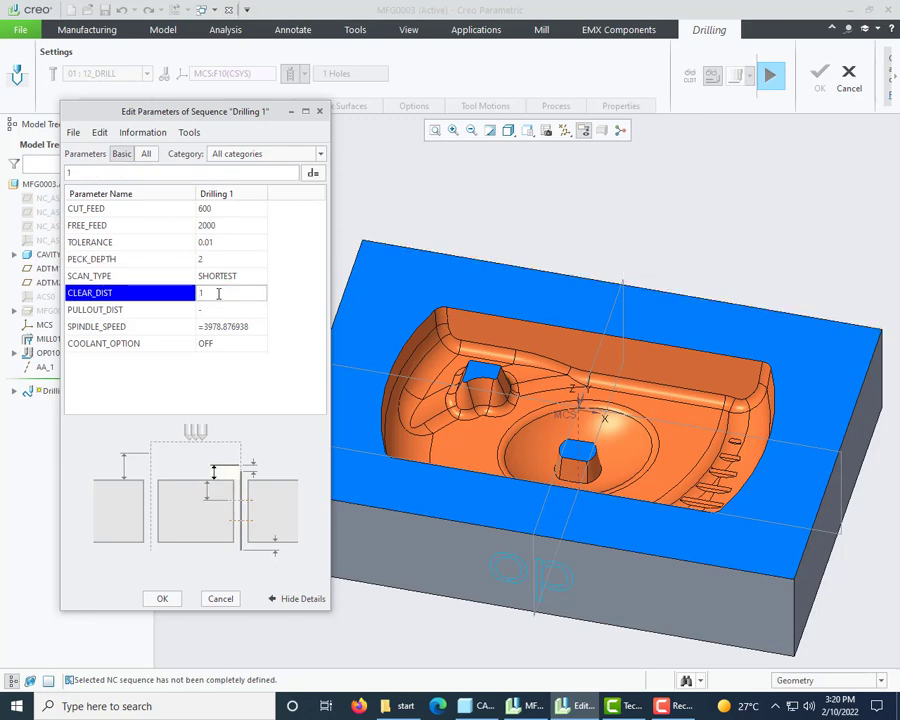
pyautogui.write('10')
pyautogui.press('Return')
pyautogui.press('Return')
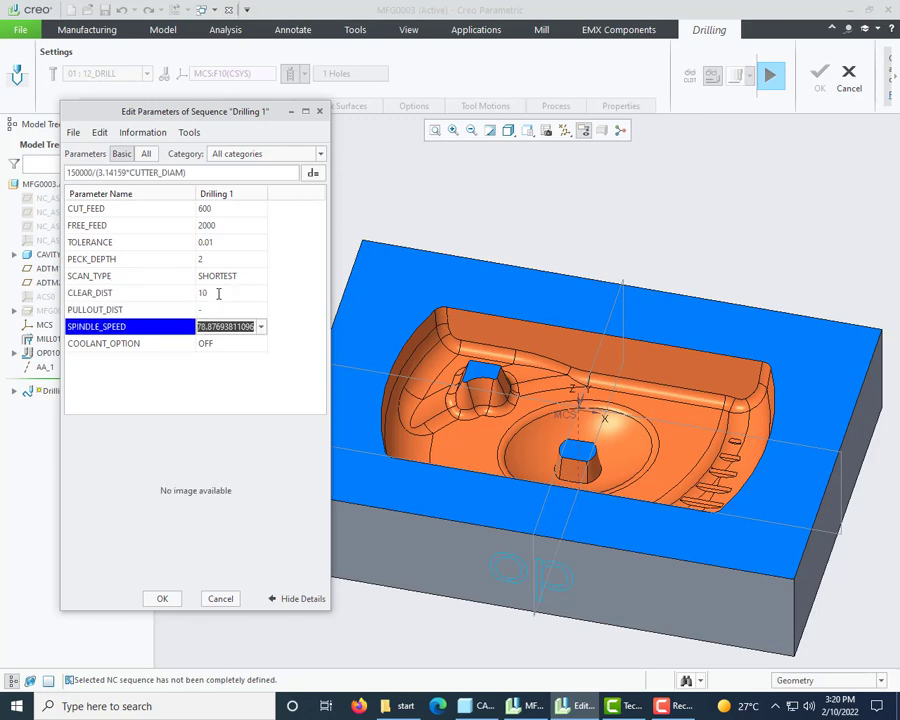
pyautogui.write('1200')
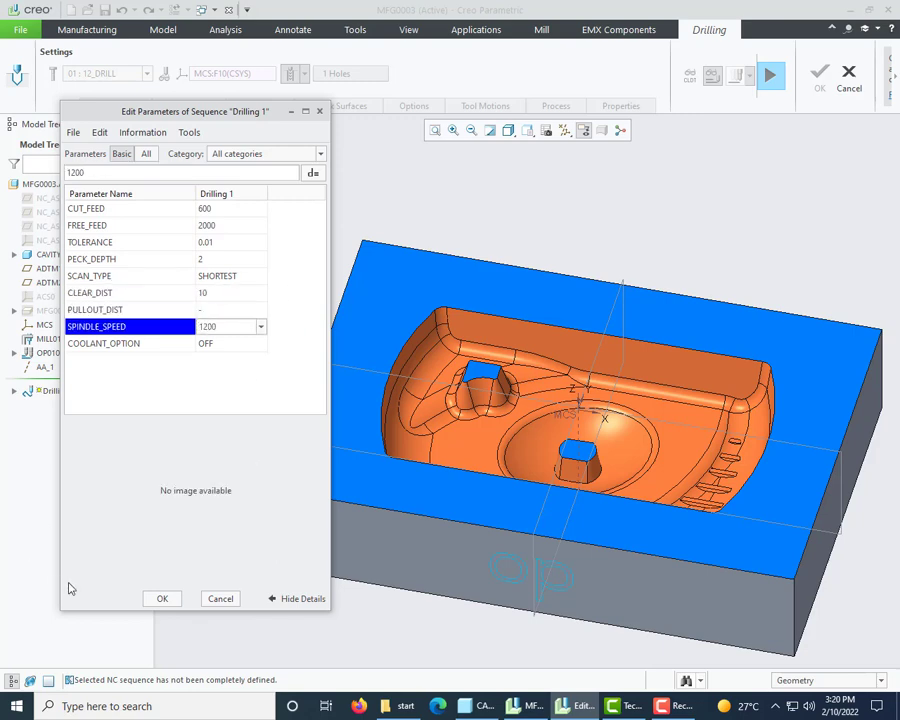
pyautogui.click(161, 599)
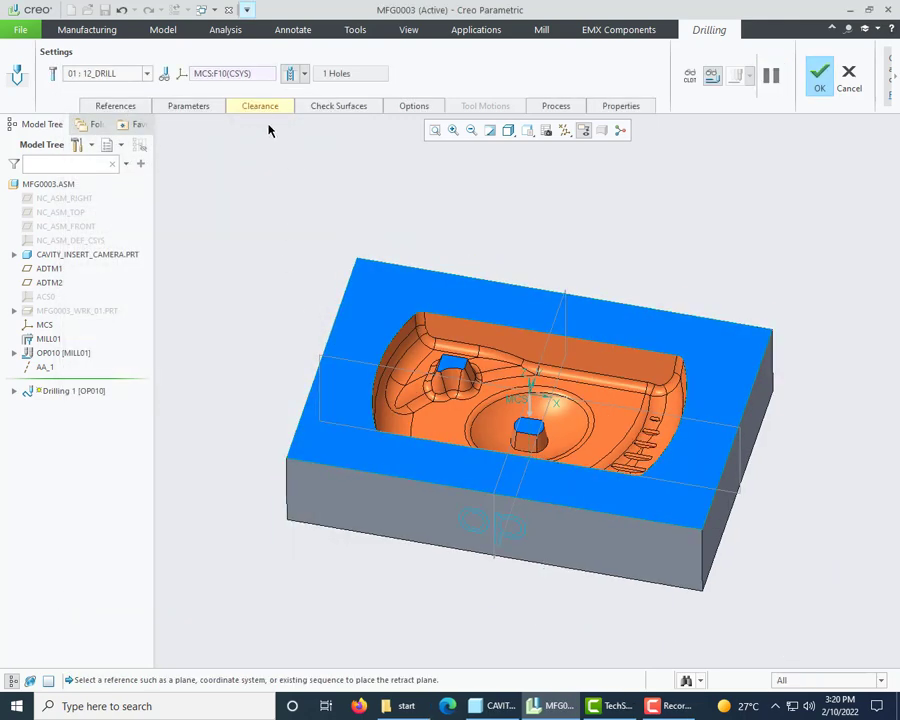
# Step: Place the retract plane 10 above the cavity insert's top face
pyautogui.click(262, 106)
pyautogui.click(378, 291)
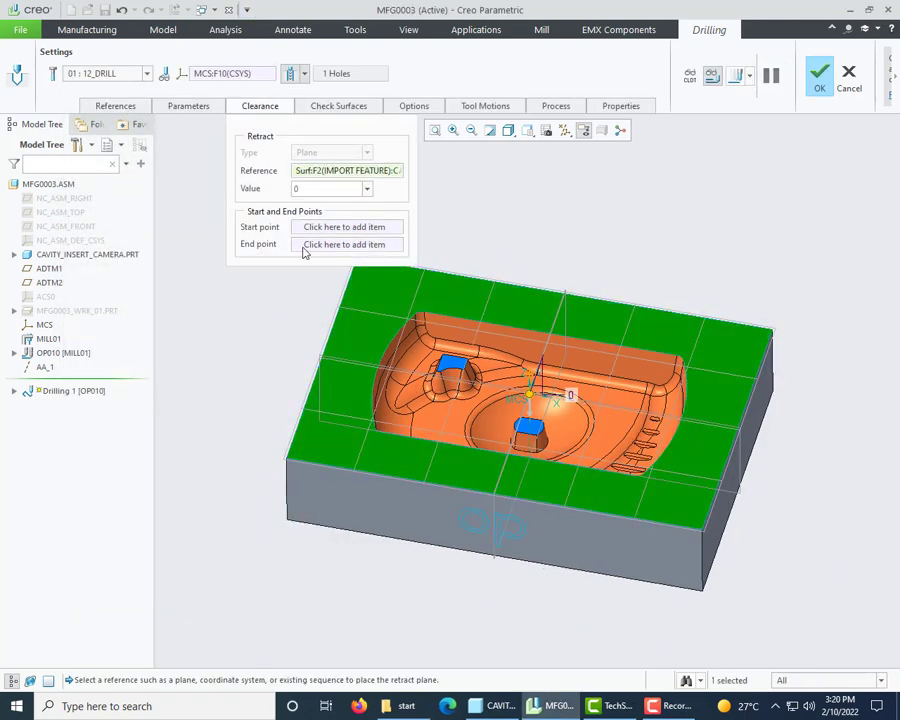
pyautogui.doubleClick(335, 188)
pyautogui.write('10')
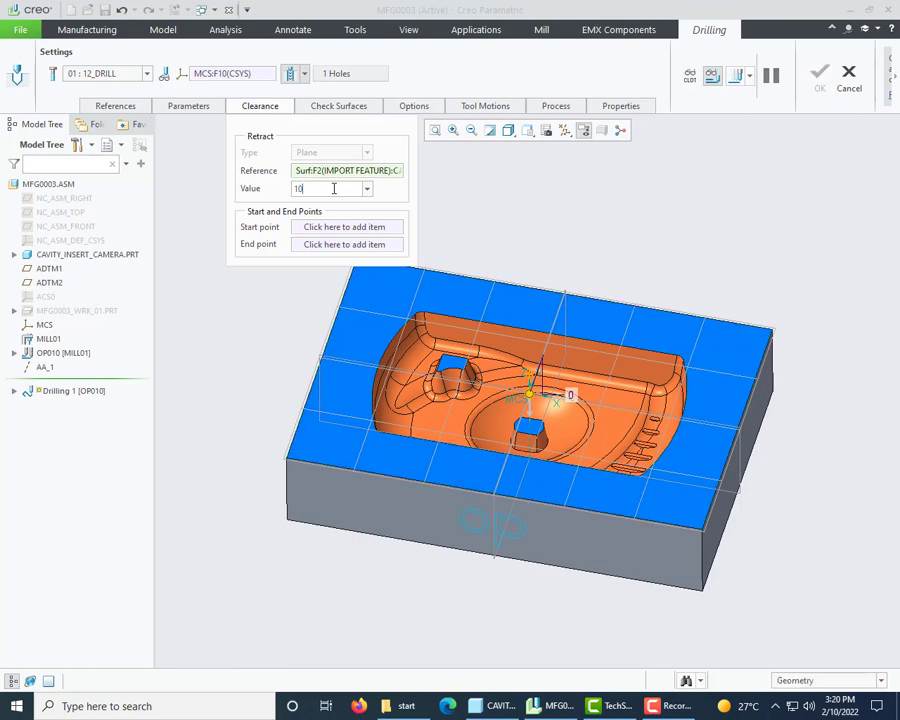
pyautogui.press('Return')
pyautogui.moveTo(466, 424); pyautogui.dragTo(464, 391, button='middle')
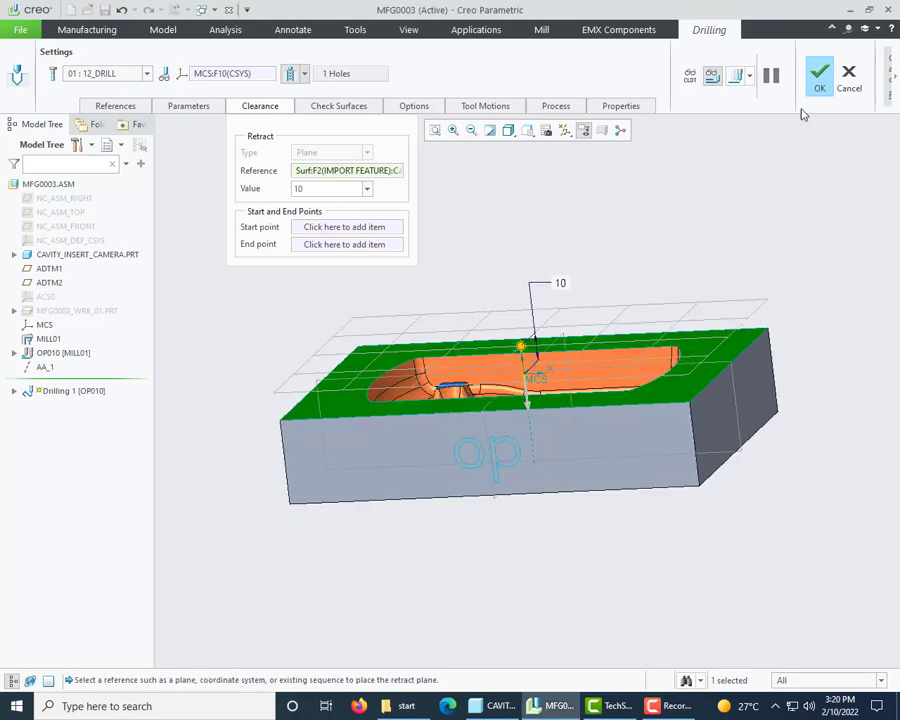
# Step: Play the drilling tool path and inspect the drill's motion over the central boss from several angles
pyautogui.click(739, 76)
pyautogui.scroll(1, 425, 310)
pyautogui.moveTo(444, 310); pyautogui.dragTo(434, 350, button='middle')
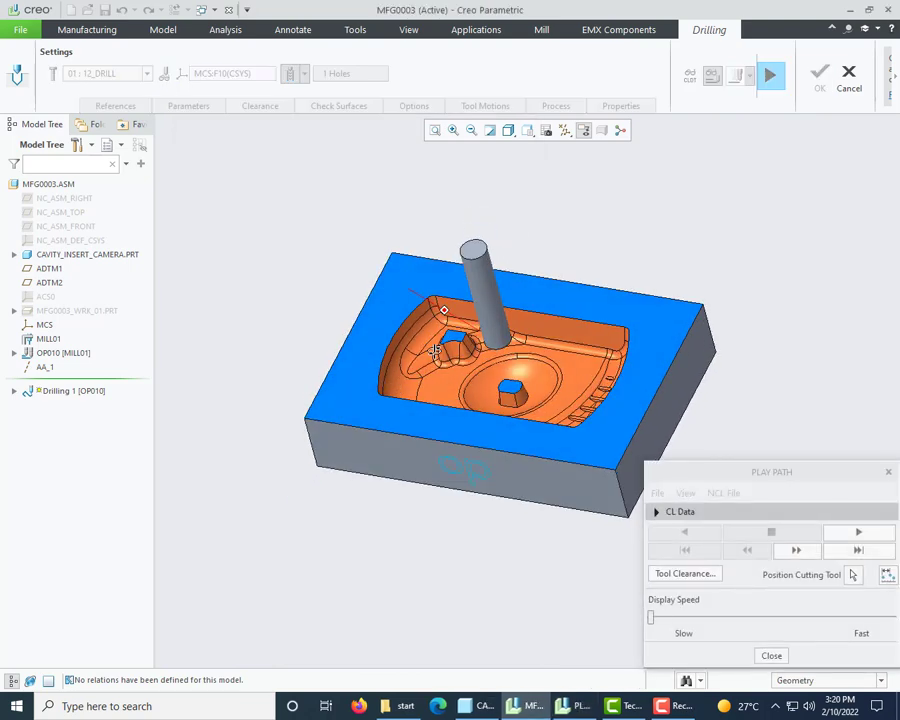
pyautogui.click(860, 532)
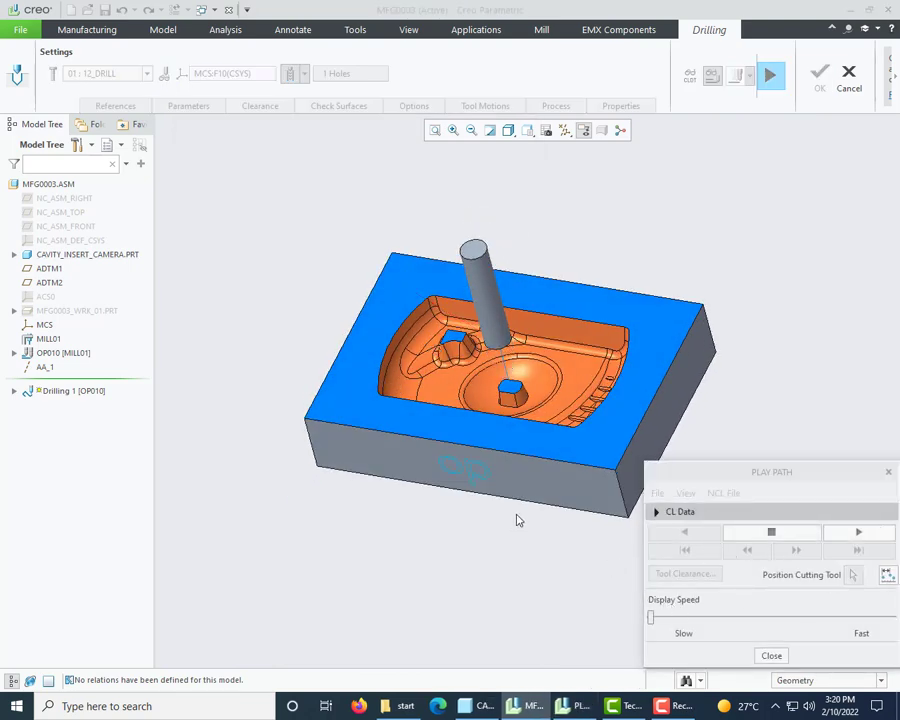
pyautogui.moveTo(514, 518); pyautogui.dragTo(560, 508, button='middle')
pyautogui.scroll(-2, 460, 420)
pyautogui.scroll(2, 585, 395)
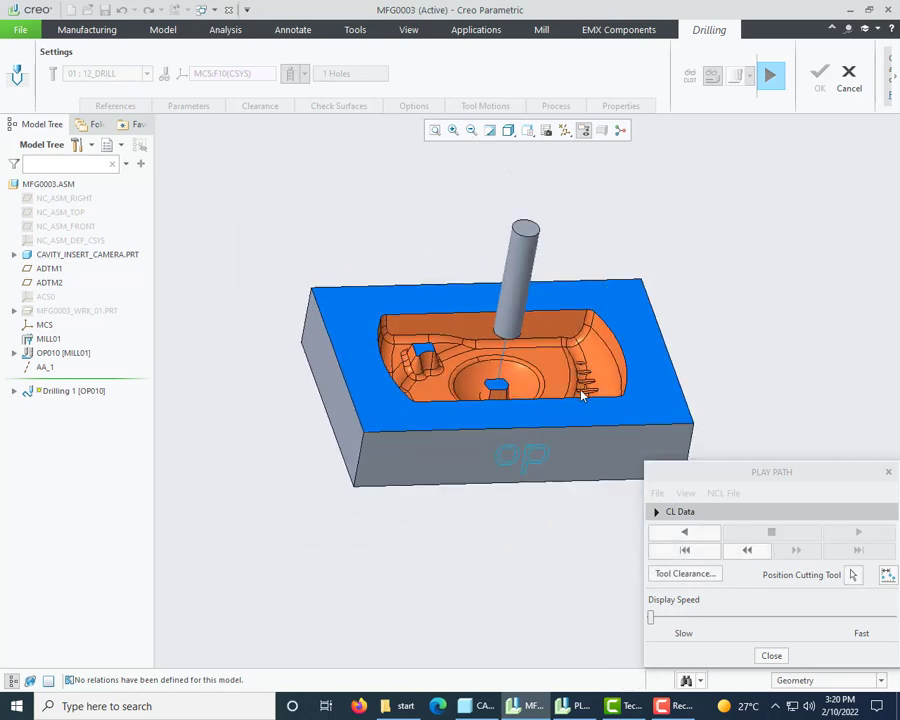
# Step: Close the tool path playback, review the hole references and accept the drilling sequence
pyautogui.moveTo(583, 394)
pyautogui.mouseDown(button='middle')
pyautogui.moveTo(590, 412)
pyautogui.moveTo(572, 396)
pyautogui.mouseUp(button='middle')
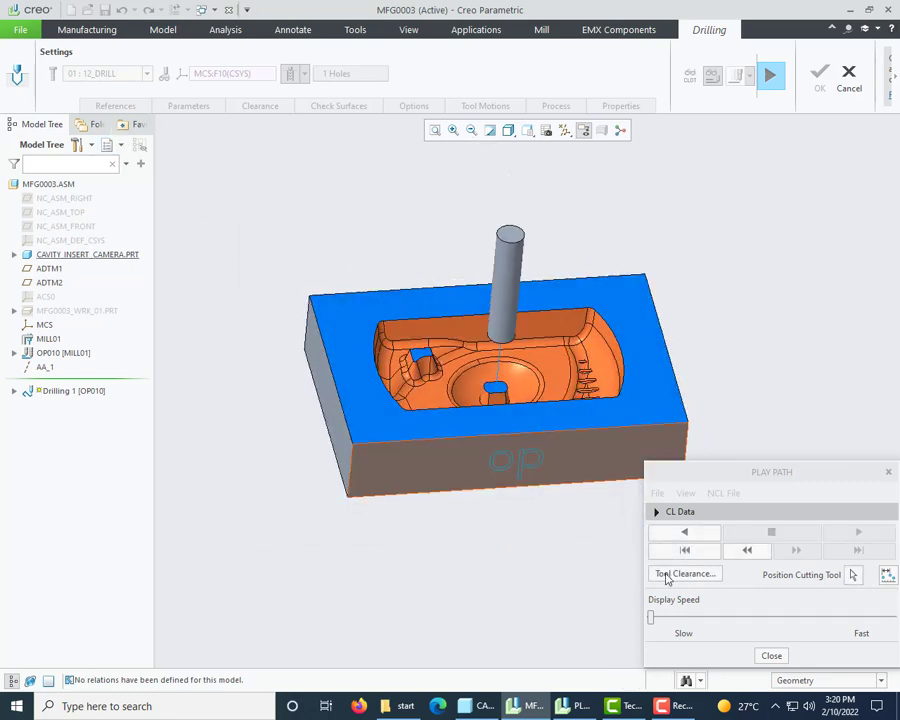
pyautogui.click(771, 655)
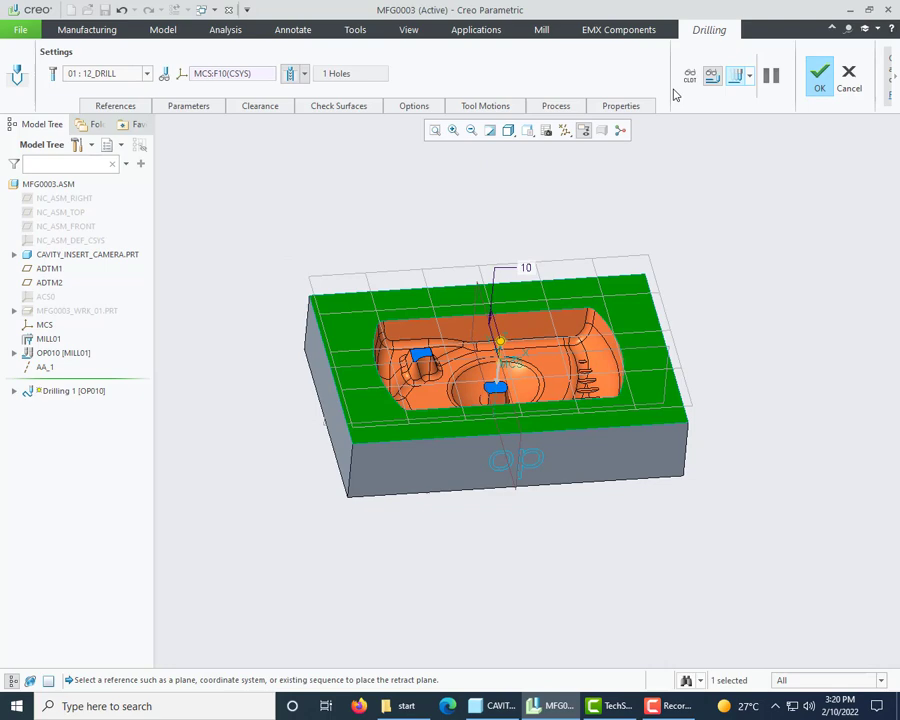
pyautogui.click(113, 105)
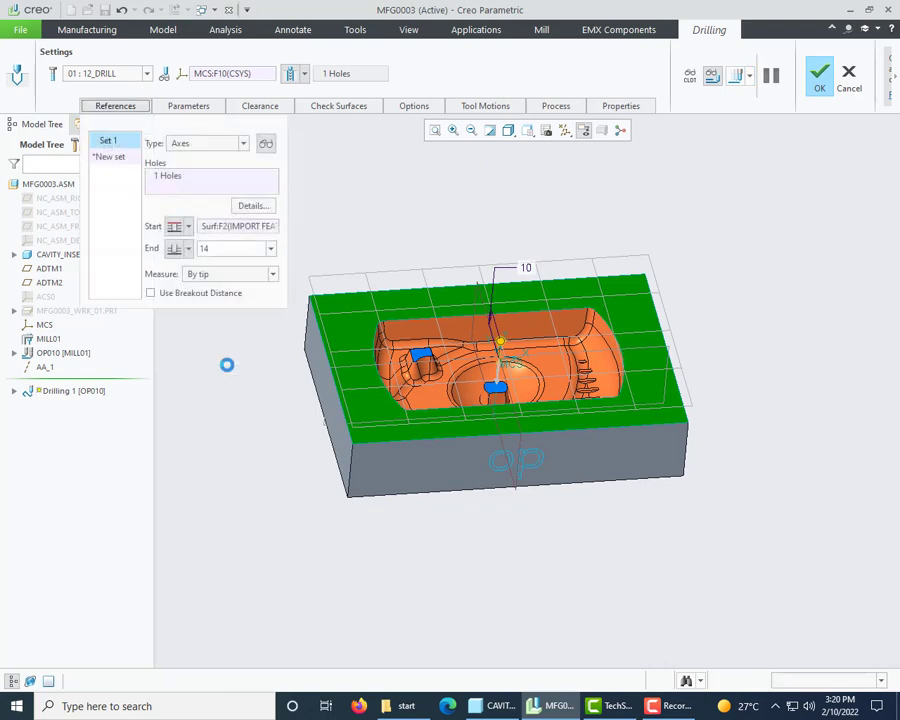
pyautogui.click(819, 75)
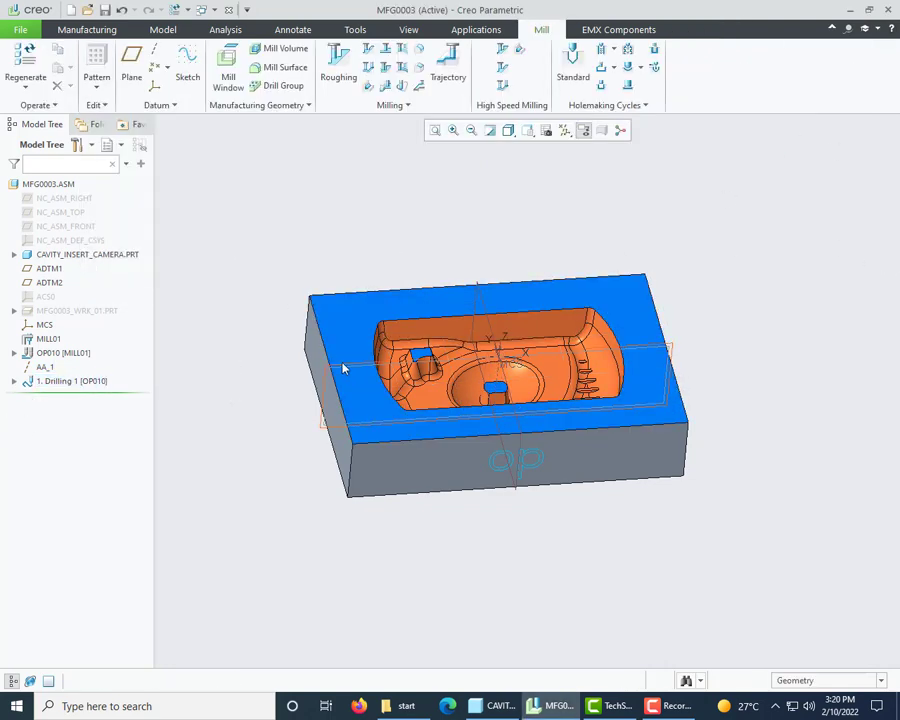
# Step: Show the hidden workpiece MFG0003_WRK_01 around the cavity insert
pyautogui.moveTo(342, 368); pyautogui.dragTo(37, 345, button='middle')
pyautogui.rightClick(62, 310)
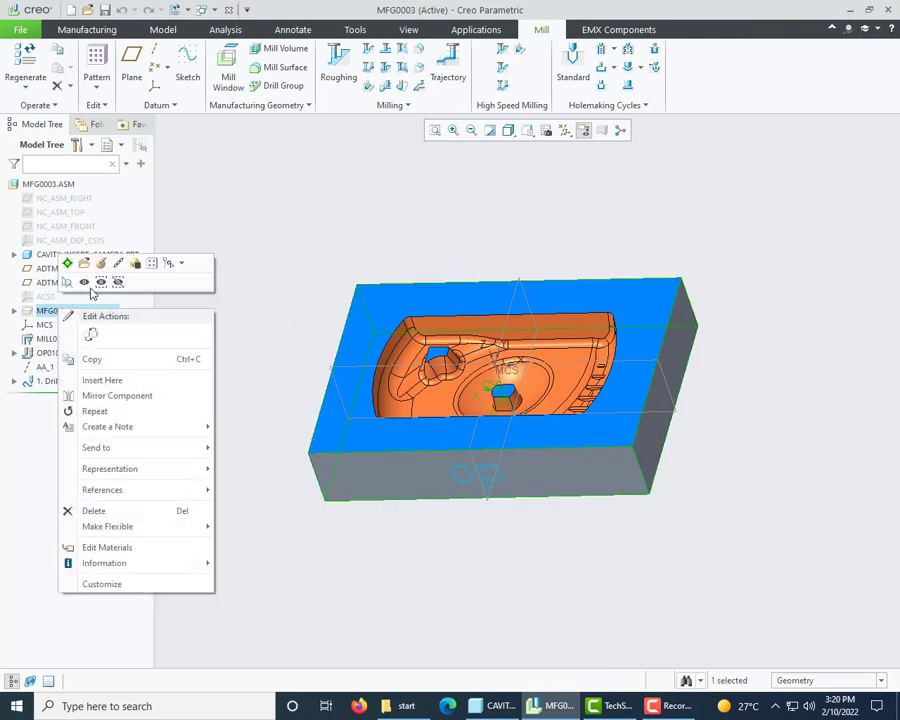
pyautogui.click(84, 281)
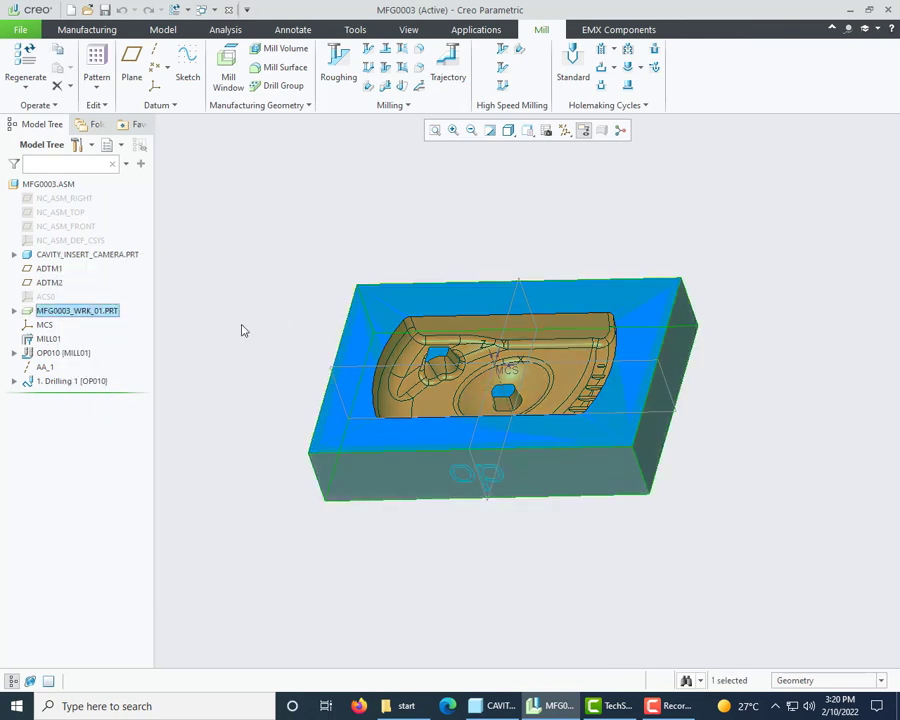
# Step: Run the material removal simulation of the Drilling 1 sequence at the slowest display speed
pyautogui.rightClick(107, 382)
pyautogui.click(112, 354)
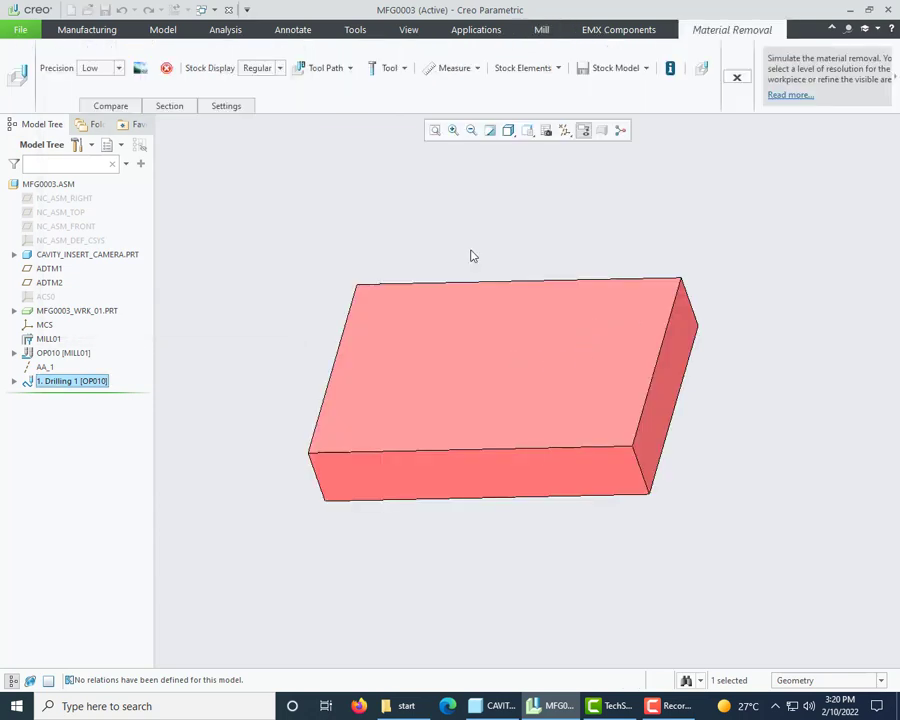
pyautogui.click(702, 70)
pyautogui.moveTo(168, 291); pyautogui.dragTo(149, 291)
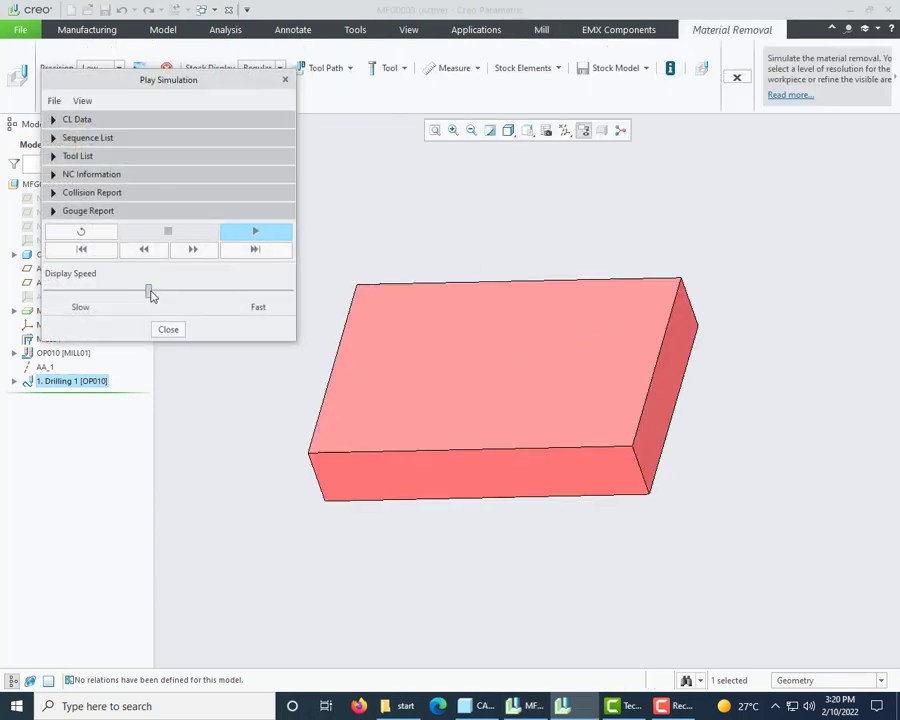
pyautogui.moveTo(248, 83); pyautogui.dragTo(198, 109)
pyautogui.moveTo(98, 315); pyautogui.dragTo(1, 316)
pyautogui.click(205, 258)
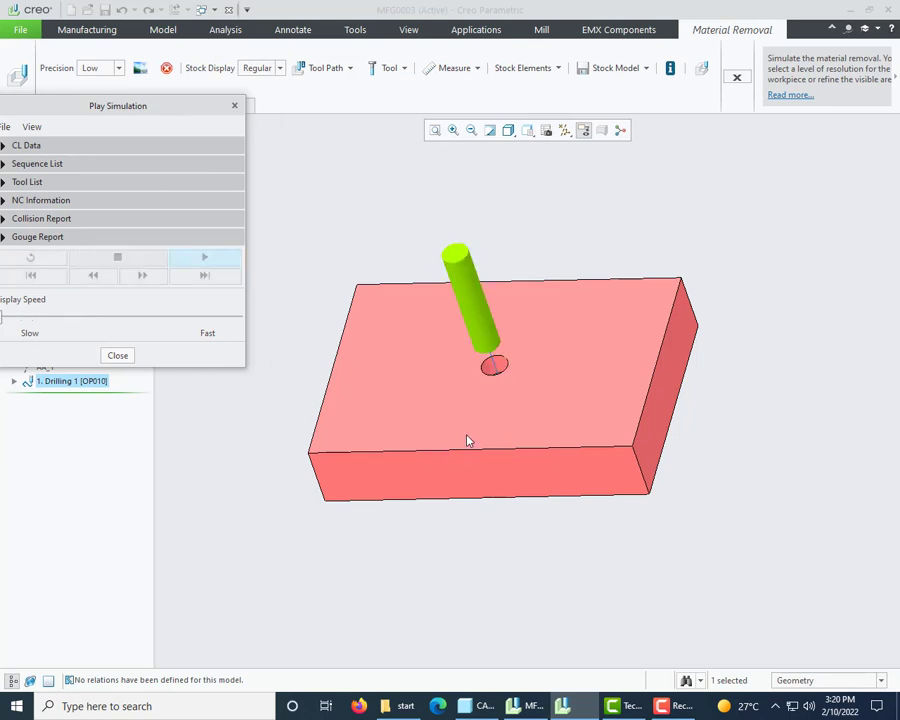
# Step: Inspect the simulated drilled hole in the stock from close up and close the material removal simulation
pyautogui.moveTo(532, 385); pyautogui.dragTo(510, 413, button='middle')
pyautogui.scroll(-5, 510, 413)
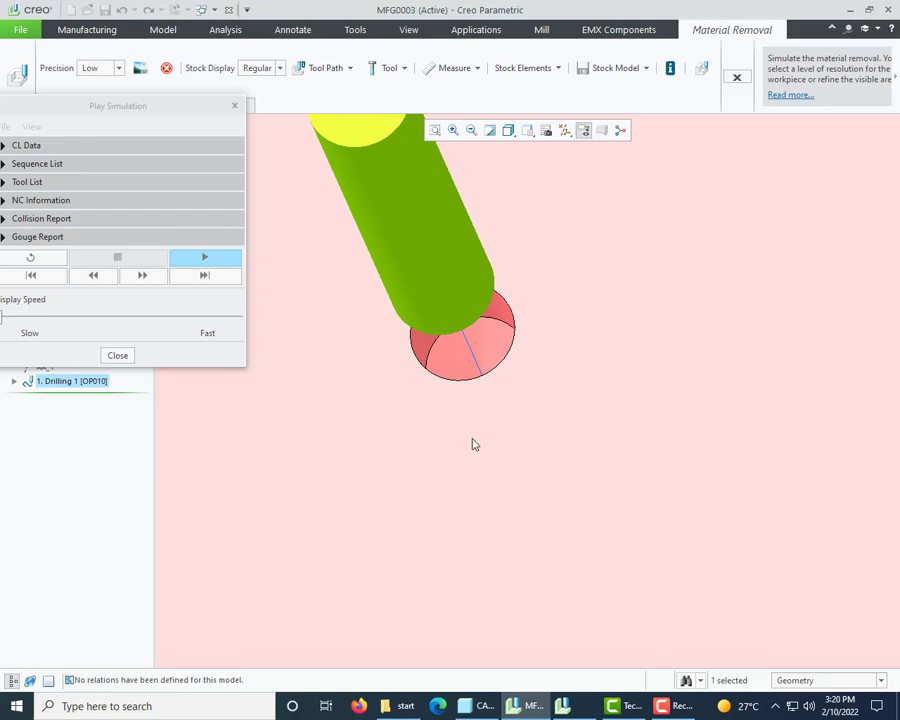
pyautogui.scroll(4, 474, 444)
pyautogui.moveTo(480, 426); pyautogui.dragTo(466, 400, button='middle')
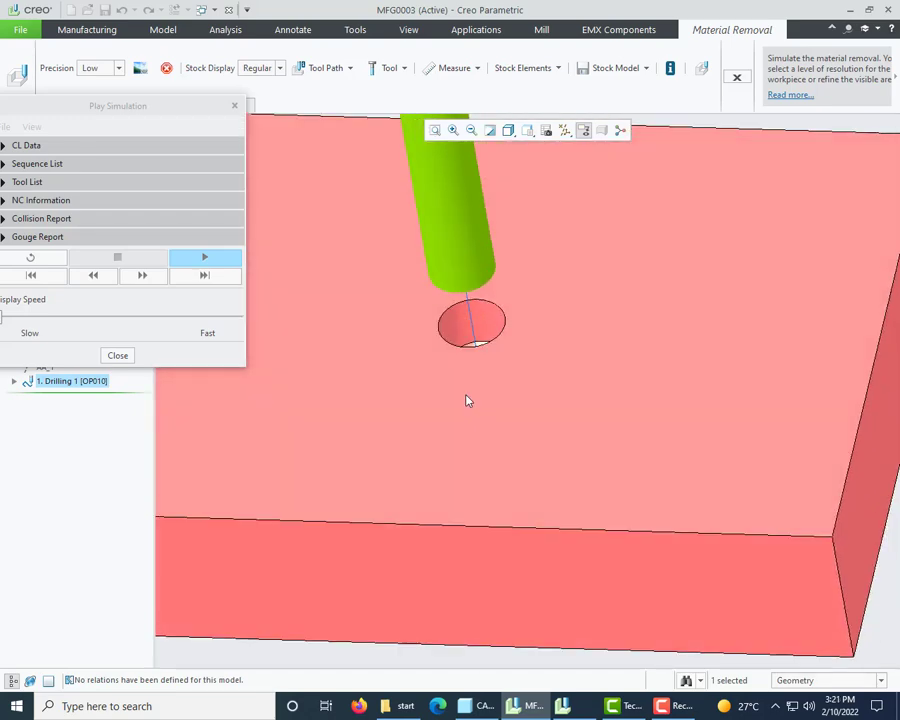
pyautogui.click(118, 360)
pyautogui.click(738, 79)
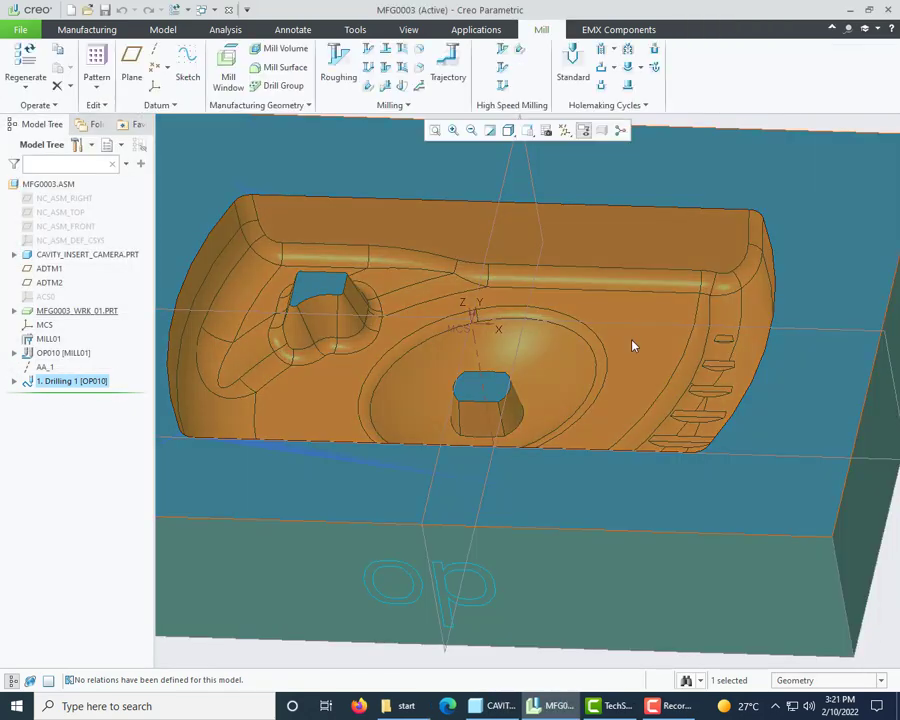
# Step: Hide the workpiece MFG0003_WRK_01 so only the cavity insert is displayed
pyautogui.rightClick(60, 311)
pyautogui.click(85, 282)
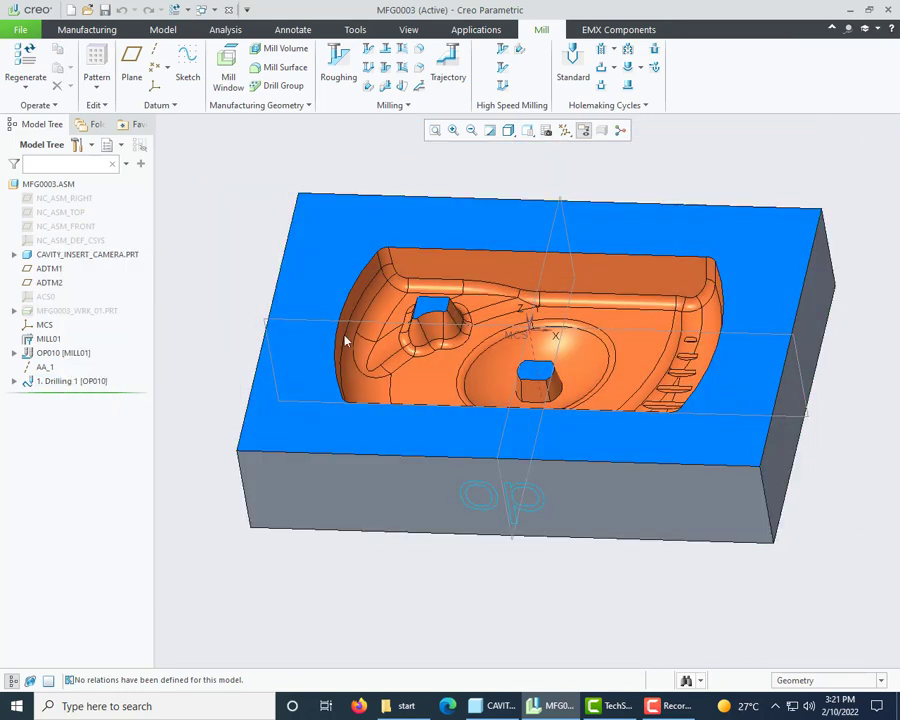
pyautogui.scroll(1, 460, 394)
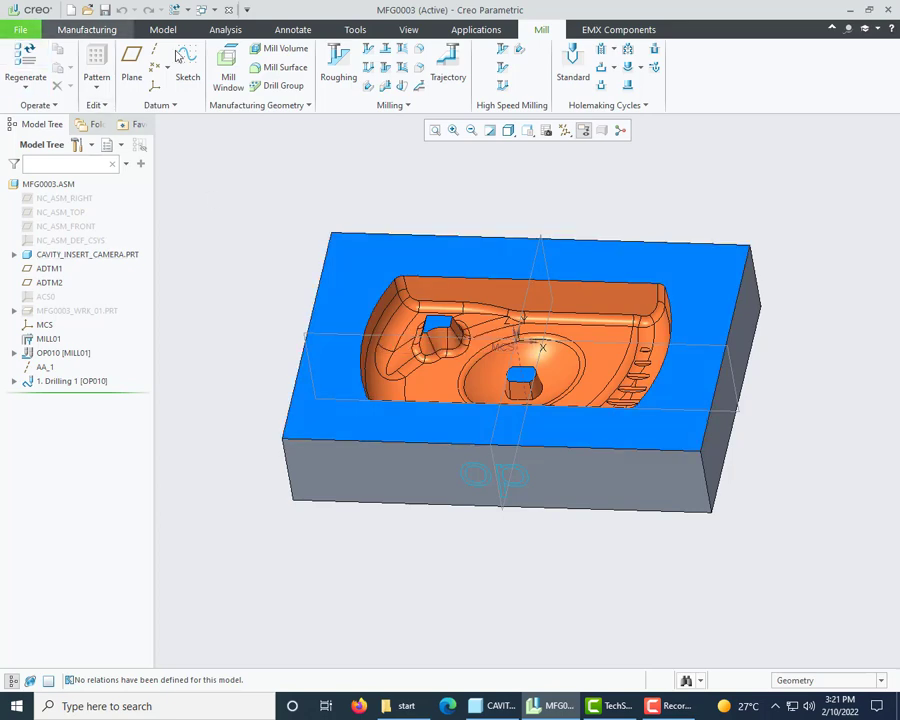
# Step: Apply the first grey appearance from My Appearances to the whole MFG0003 assembly
pyautogui.click(408, 29)
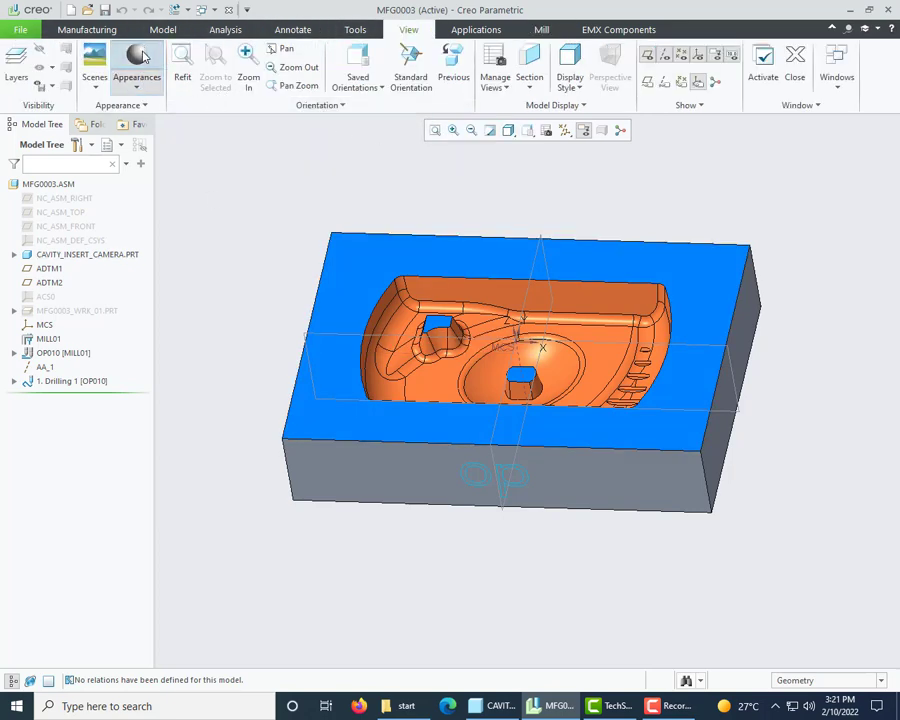
pyautogui.click(68, 185)
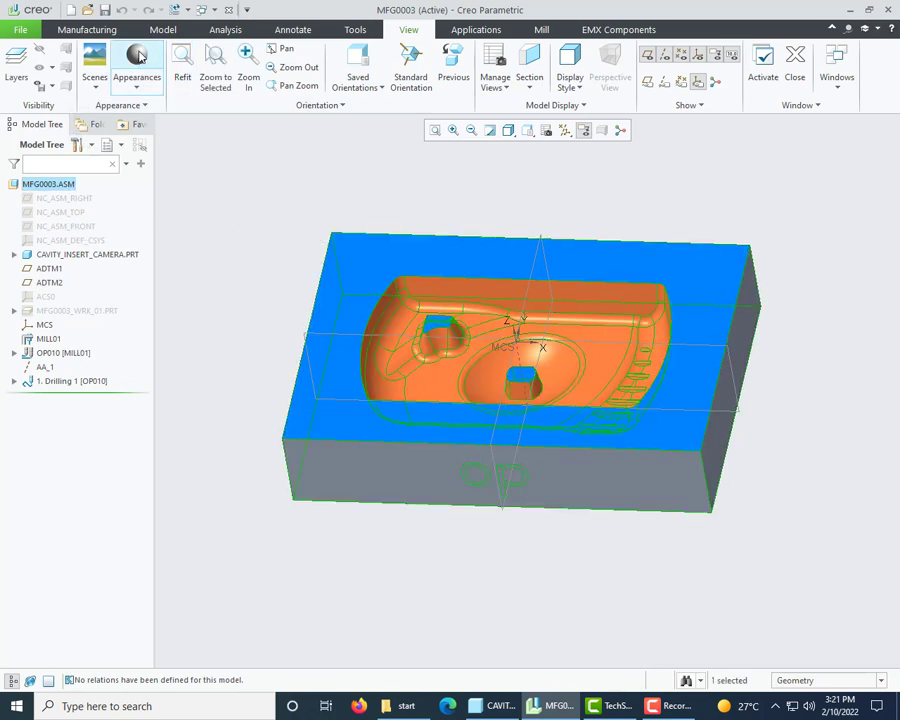
pyautogui.click(138, 88)
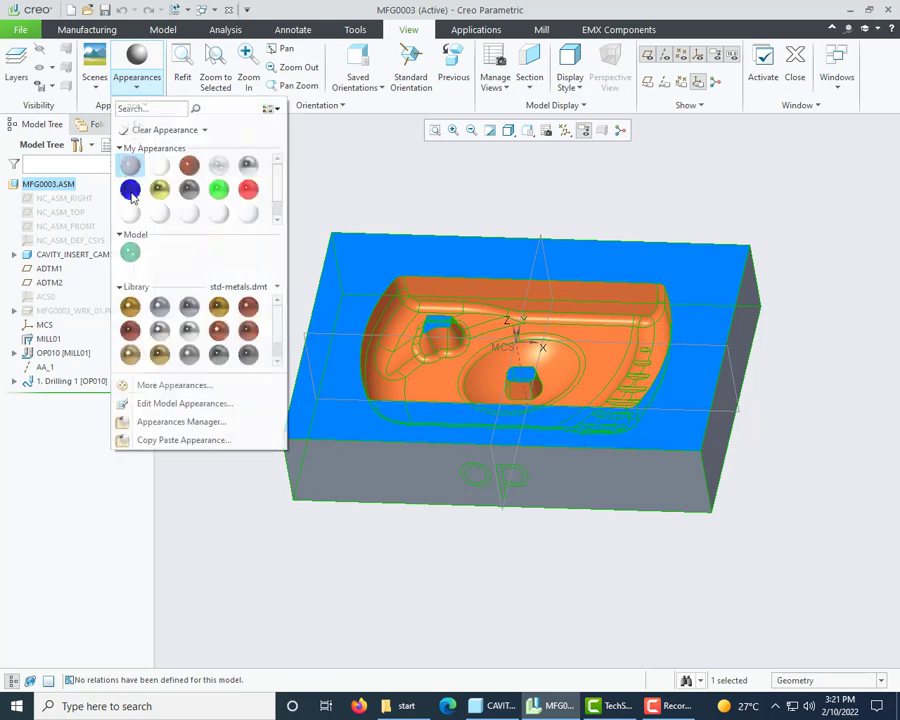
pyautogui.click(129, 163)
pyautogui.click(66, 186)
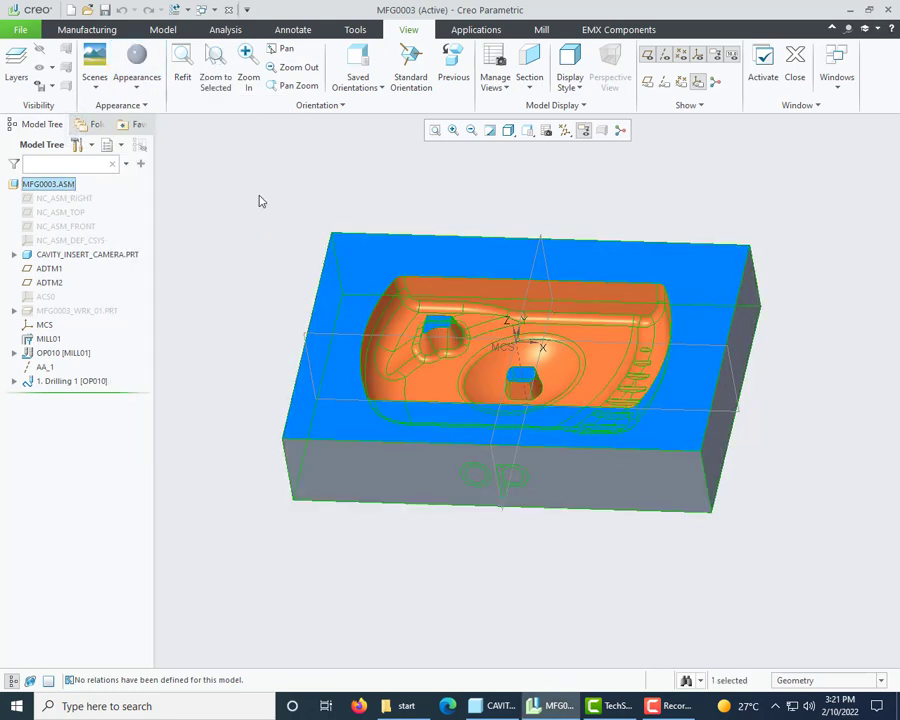
pyautogui.click(142, 91)
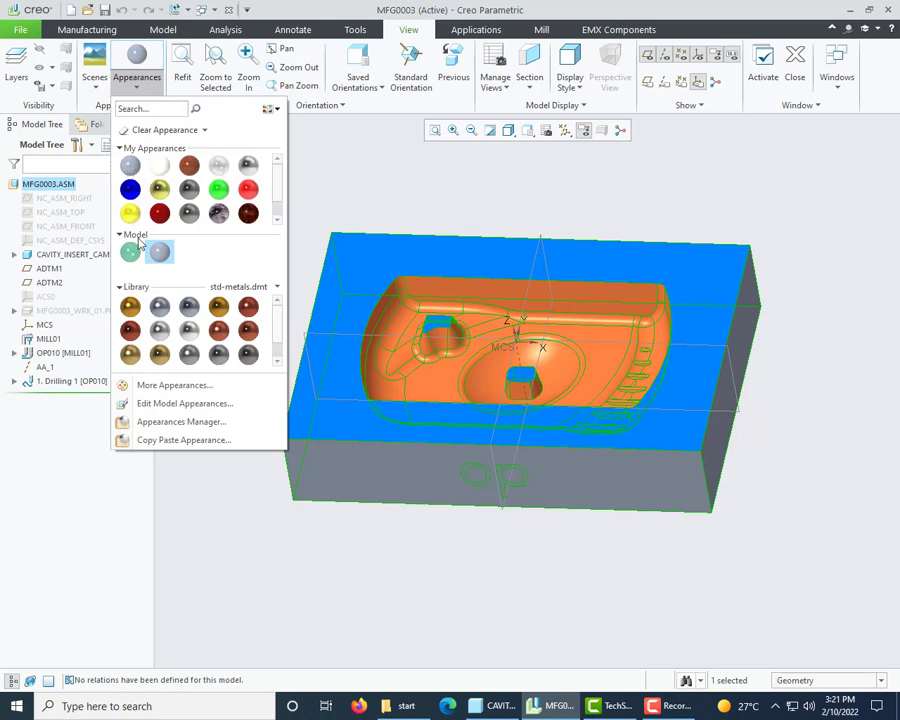
pyautogui.click(130, 165)
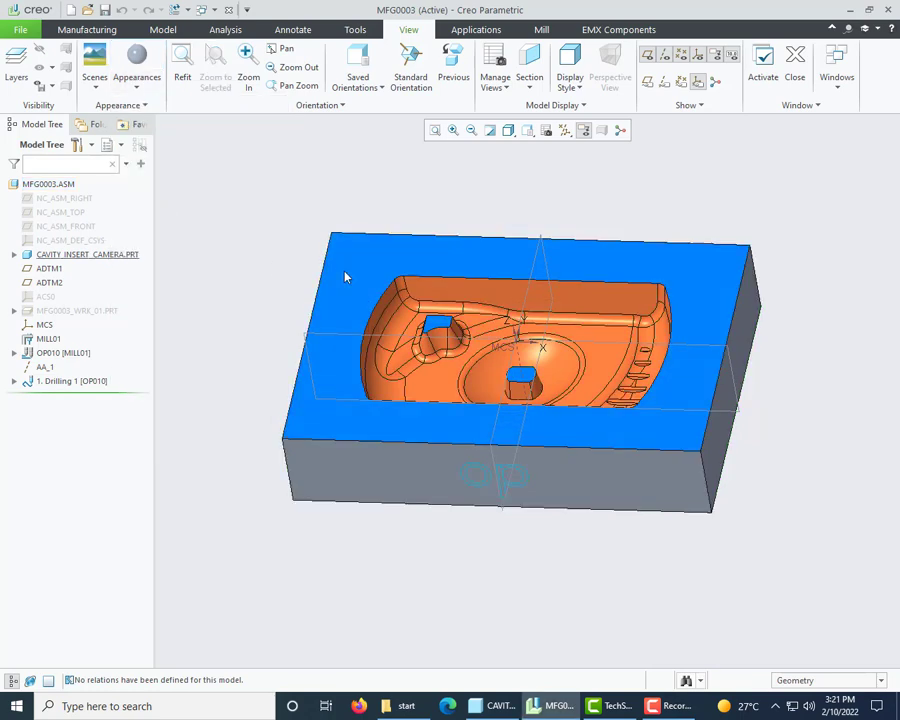
# Step: Apply the grey appearance to the cavity insert's blue top face
pyautogui.click(345, 277)
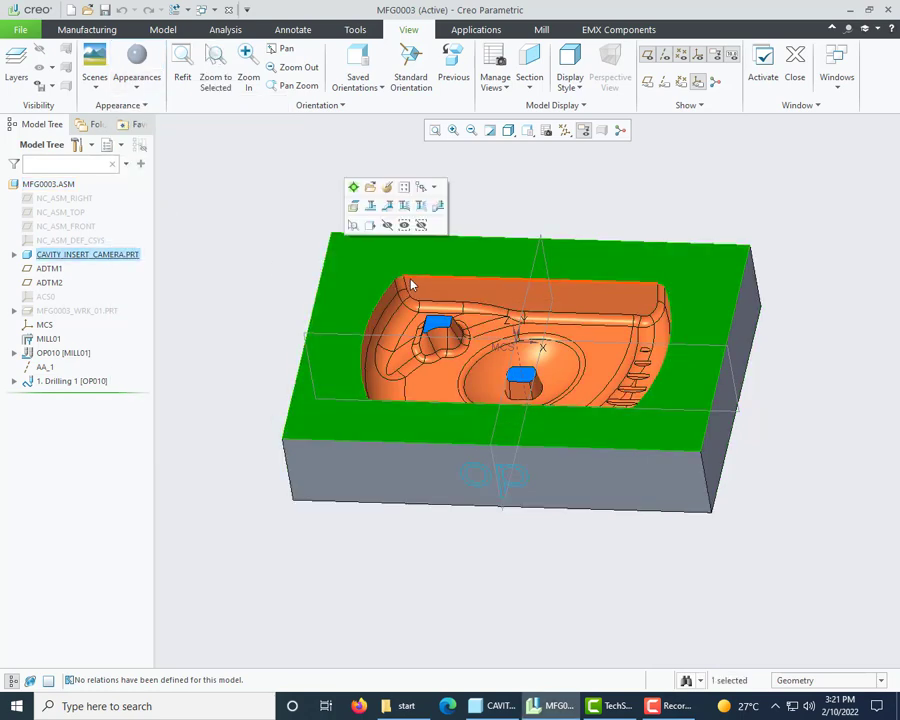
pyautogui.click(202, 58)
pyautogui.click(468, 198)
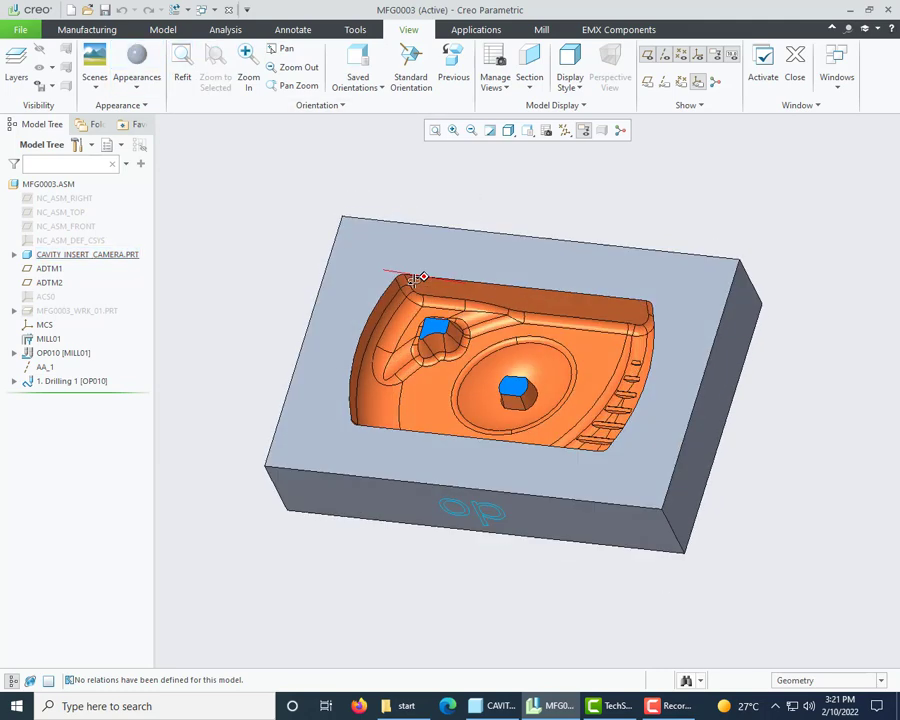
pyautogui.moveTo(415, 279)
pyautogui.mouseDown(button='middle')
pyautogui.moveTo(398, 263)
pyautogui.moveTo(414, 276)
pyautogui.moveTo(350, 328)
pyautogui.mouseUp(button='middle')
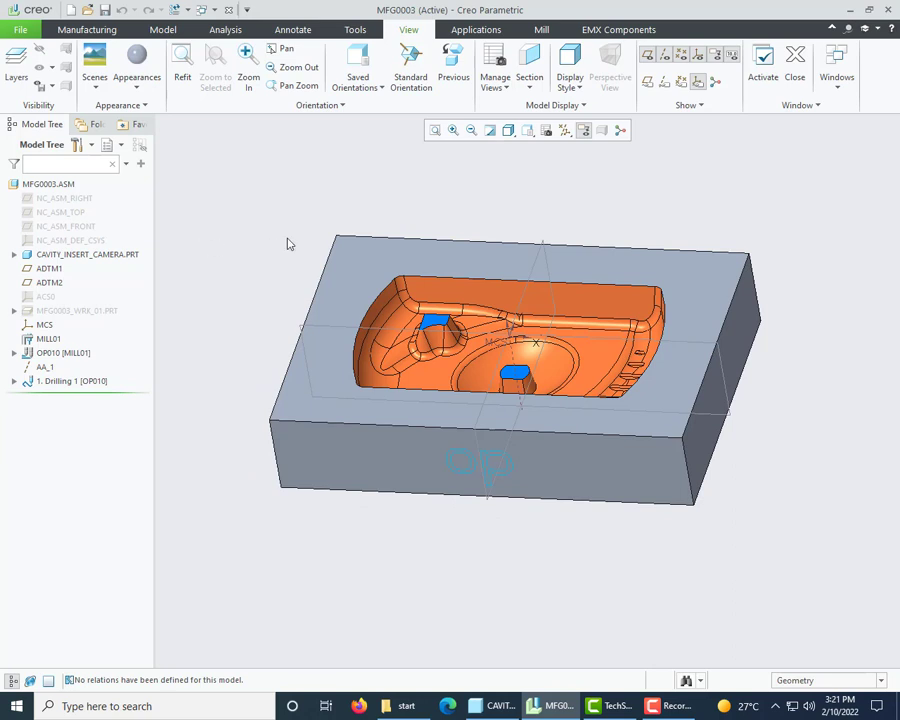
# Step: Start a sketched mill window with the cavity insert's top face as its window plane
pyautogui.click(87, 29)
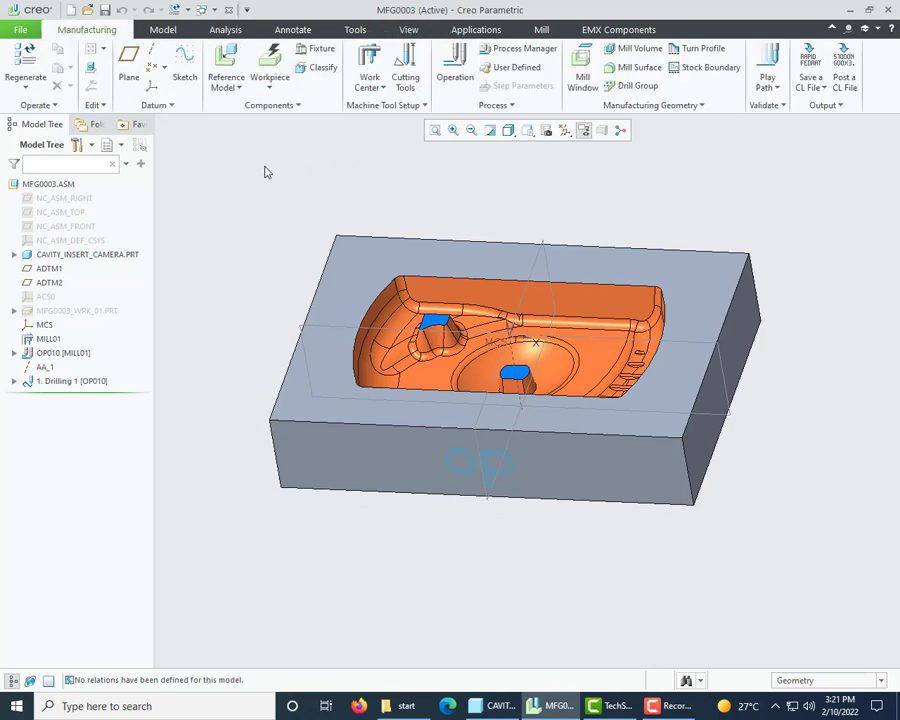
pyautogui.click(540, 29)
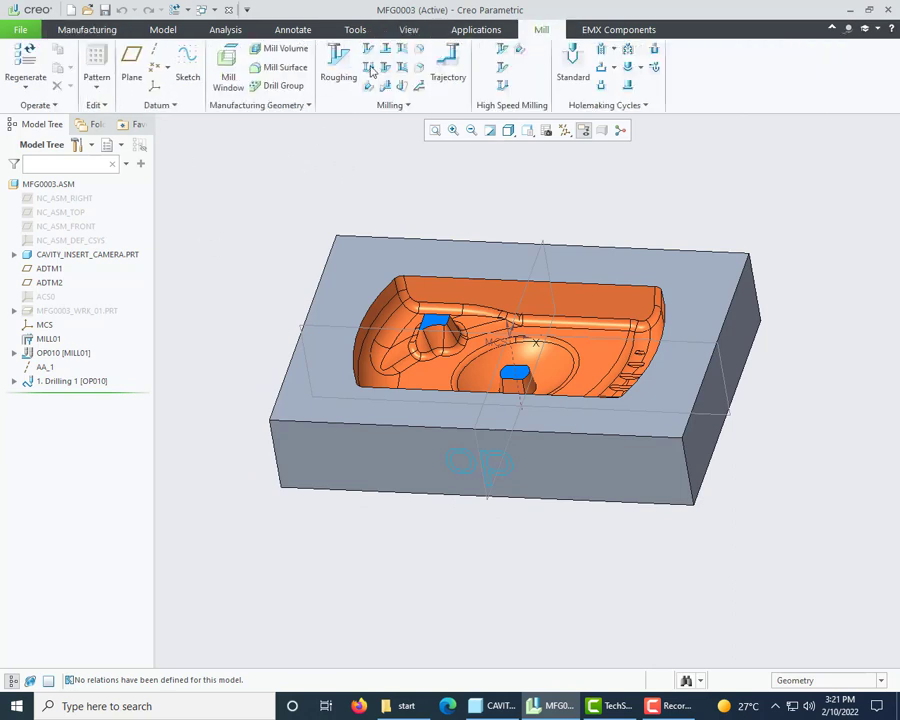
pyautogui.click(228, 58)
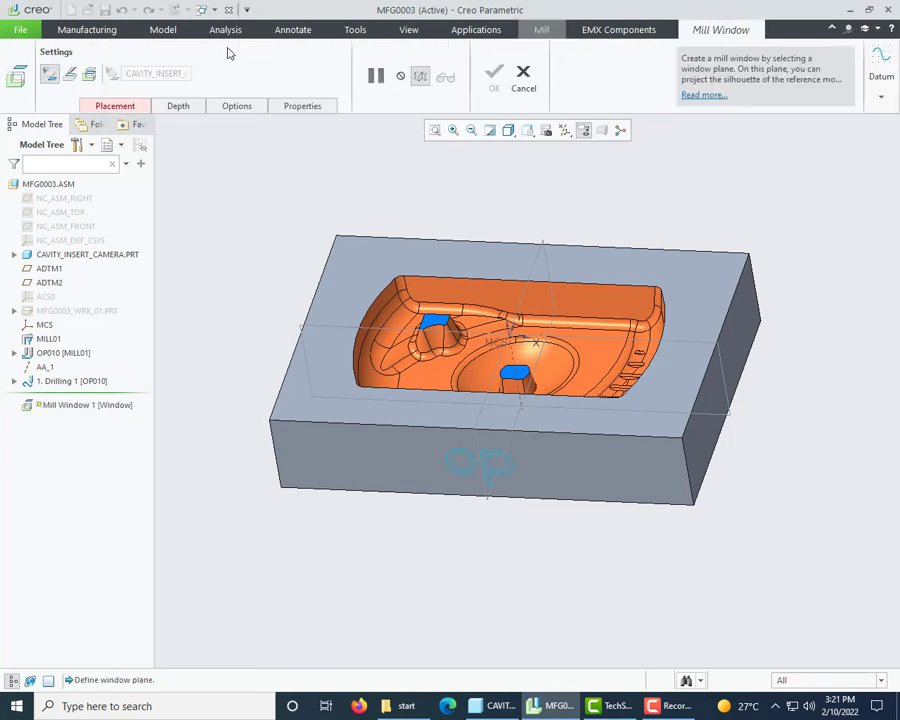
pyautogui.click(71, 76)
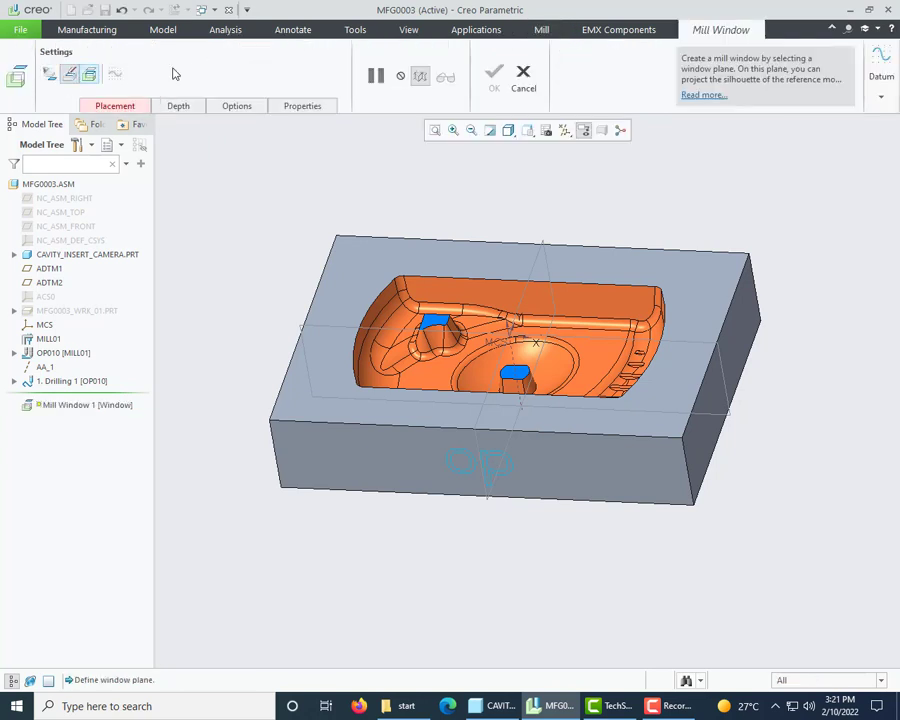
pyautogui.click(361, 276)
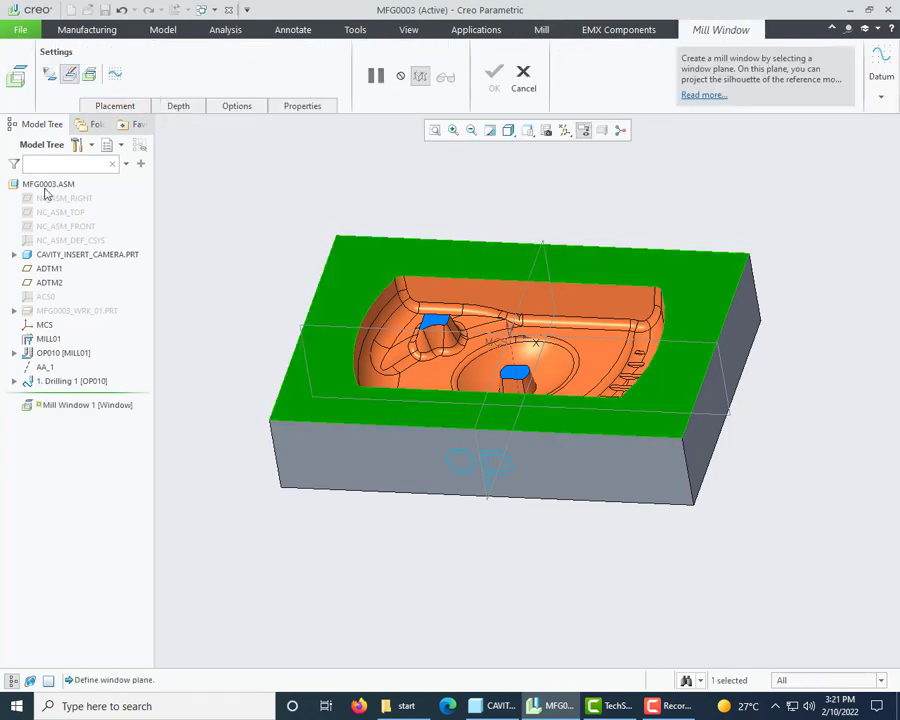
# Step: Open the mill window's sketch and flip its view direction to look straight into the cavity
pyautogui.click(116, 77)
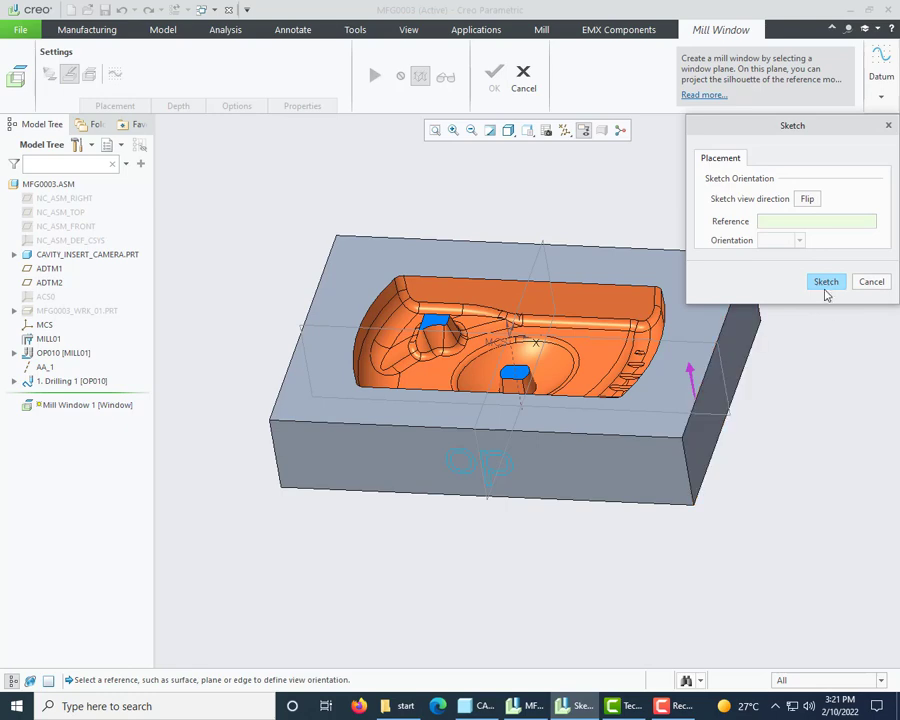
pyautogui.click(826, 283)
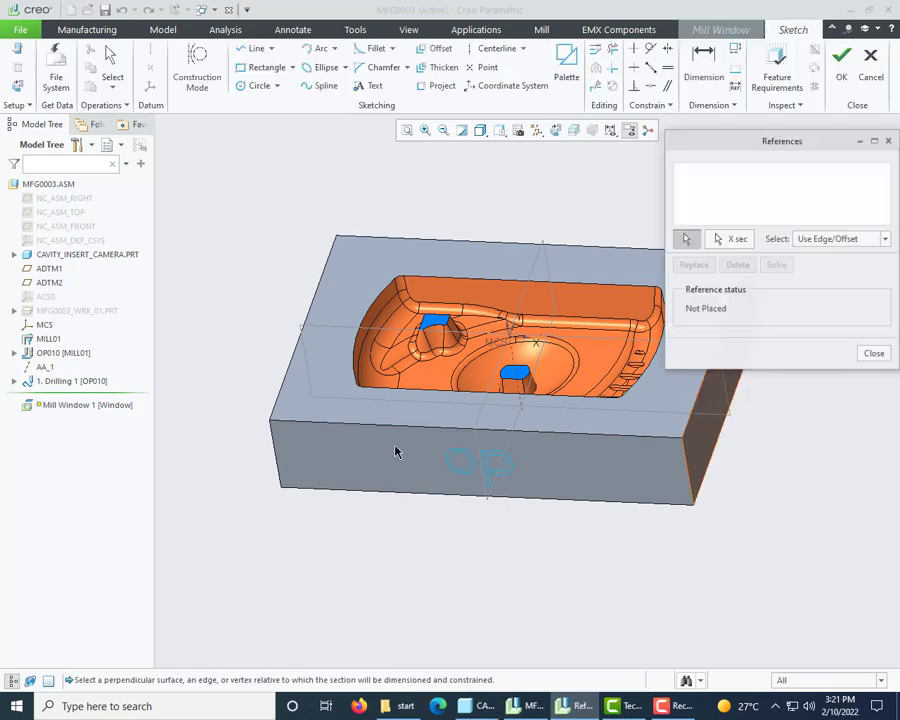
pyautogui.click(18, 87)
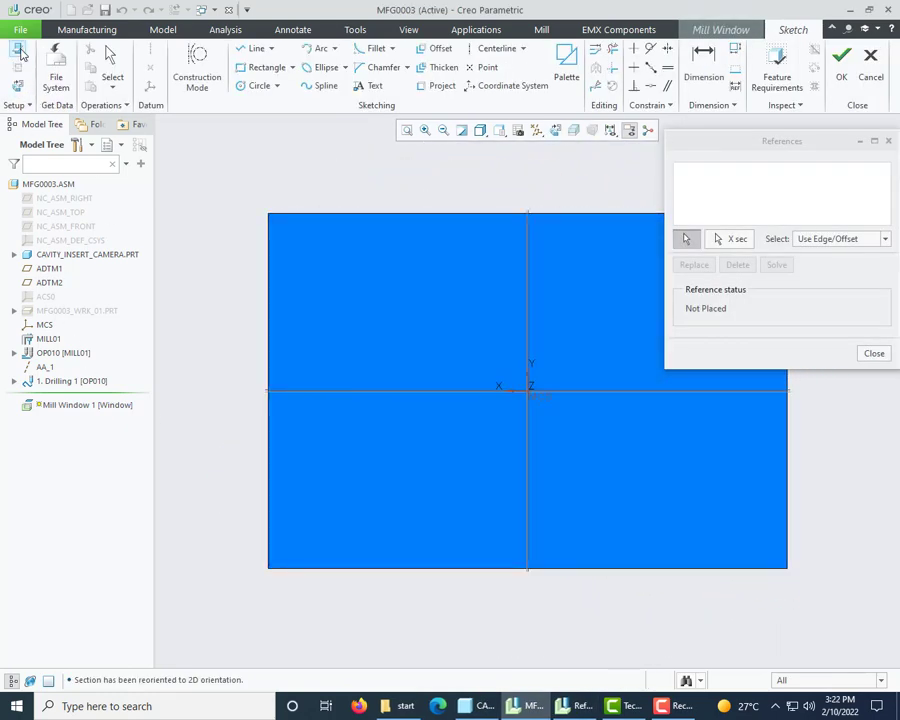
pyautogui.click(460, 382)
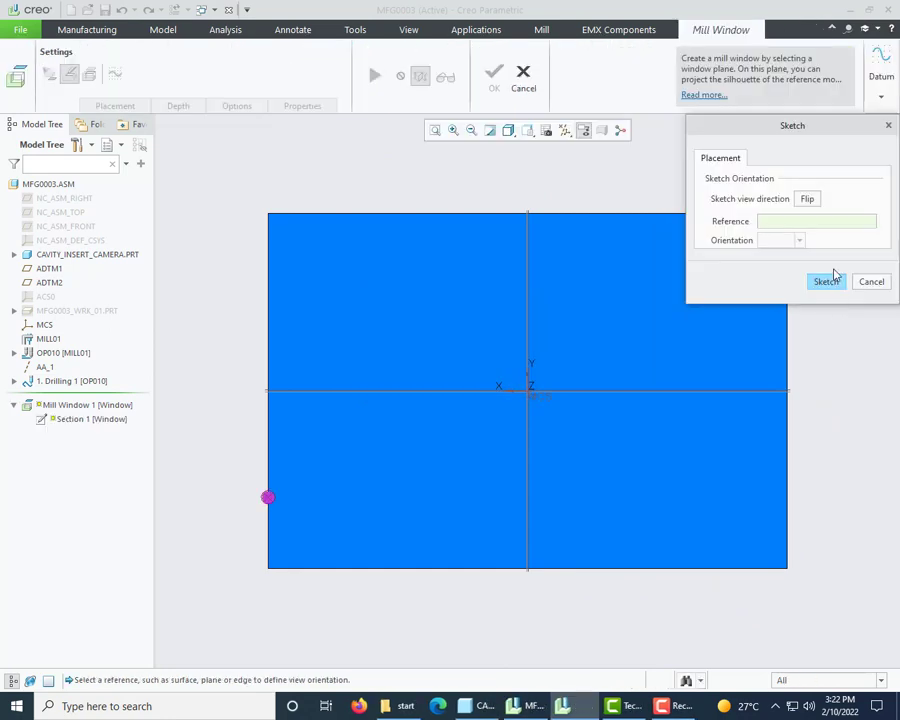
pyautogui.click(806, 199)
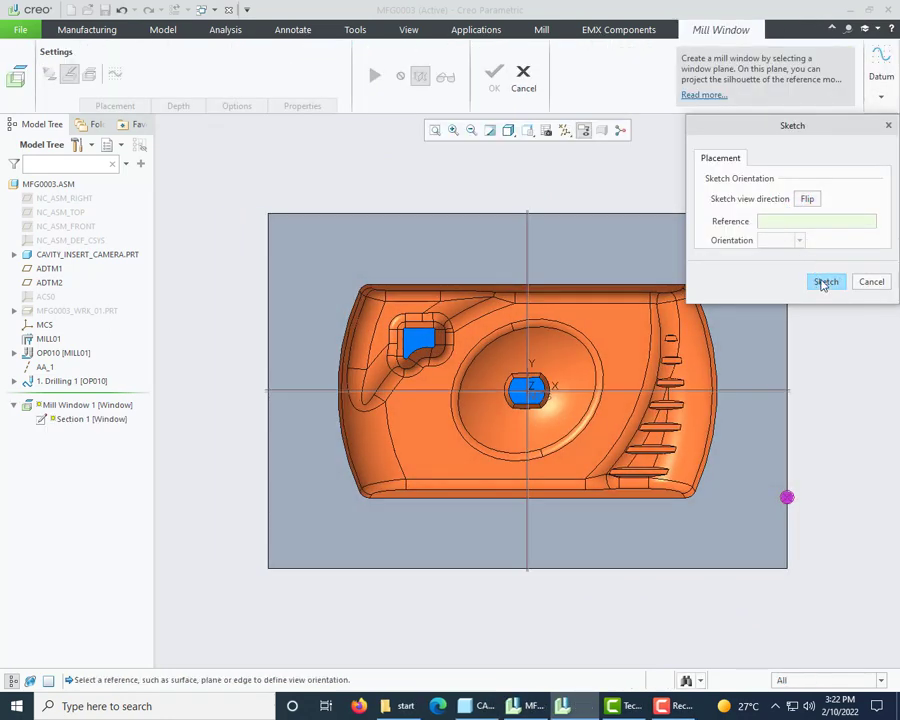
pyautogui.click(823, 285)
# Step: Add datum planes ADTM2 and ADTM1 as the sketch references of the mill window
pyautogui.scroll(2, 357, 399)
pyautogui.scroll(-1, 461, 300)
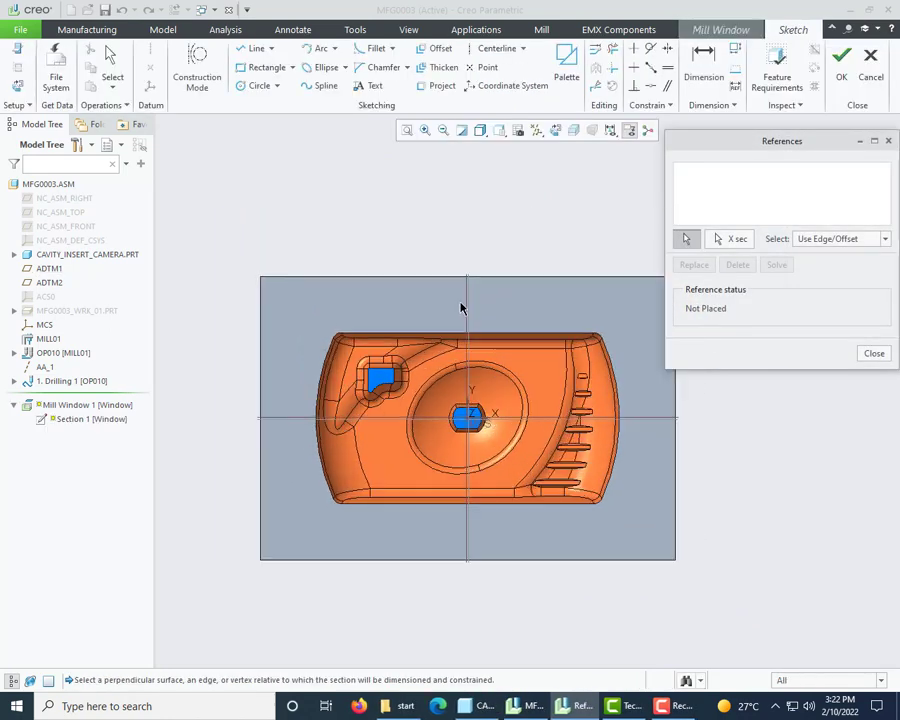
pyautogui.click(465, 311)
pyautogui.click(262, 417)
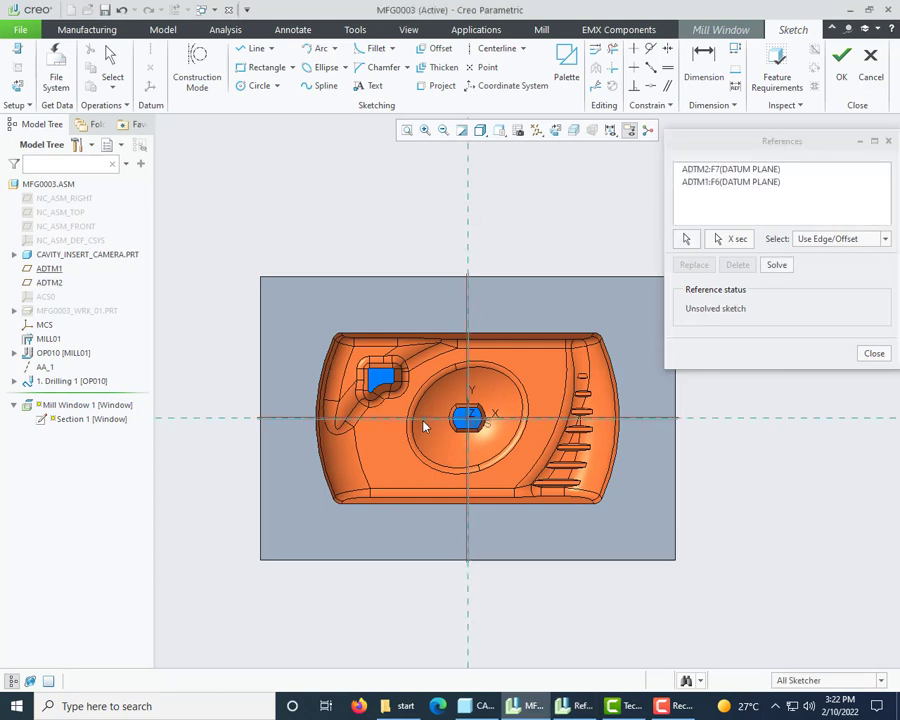
# Step: Project the chain of edges around the camera cavity's outer rim into the mill window sketch as a closed outline
pyautogui.middleClick(424, 425)
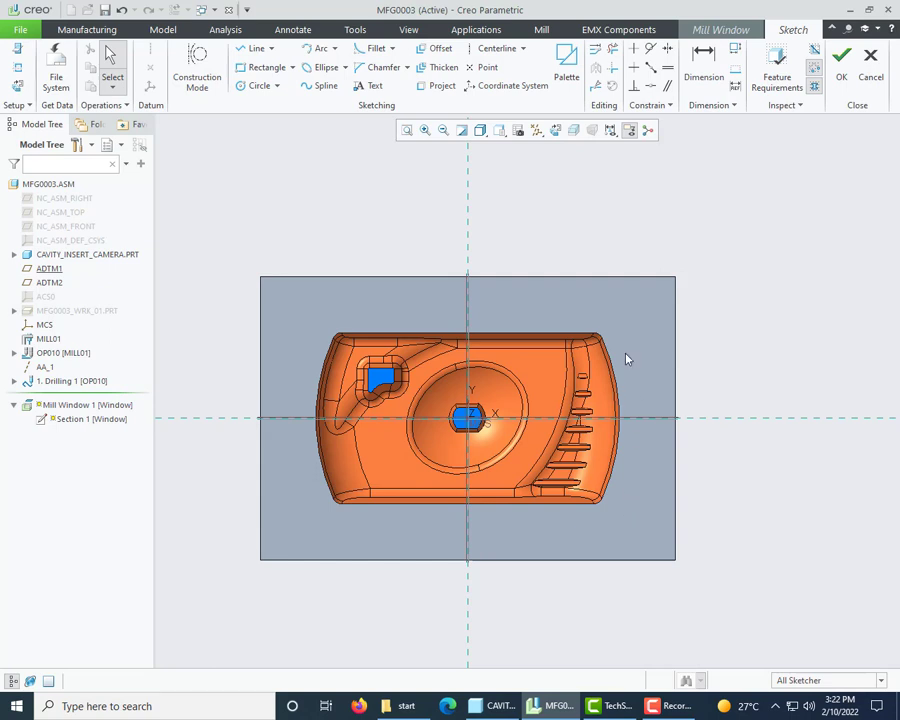
pyautogui.click(432, 92)
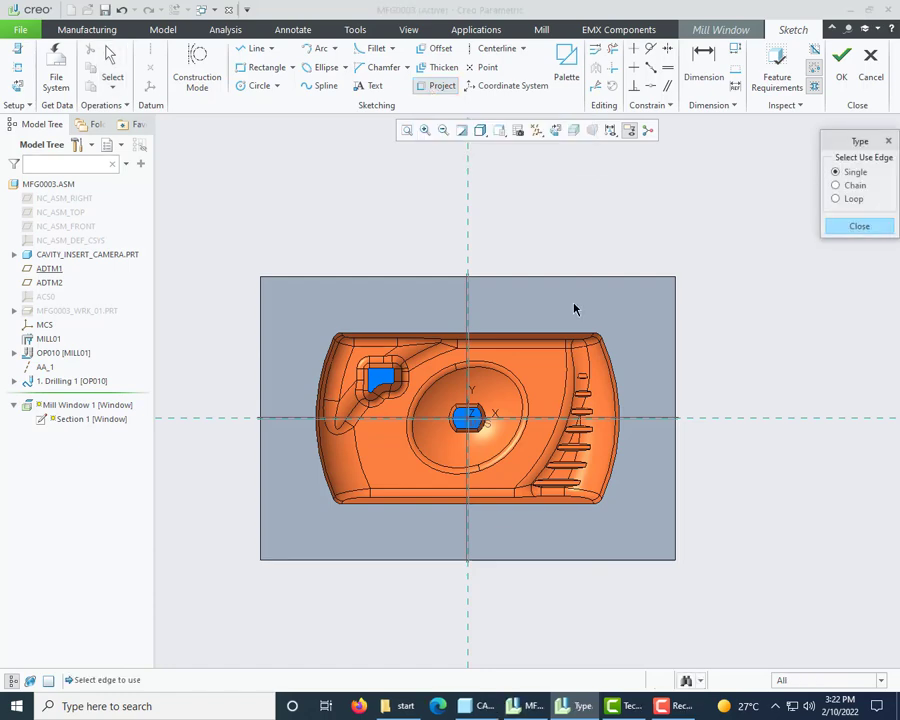
pyautogui.scroll(3, 577, 310)
pyautogui.click(856, 186)
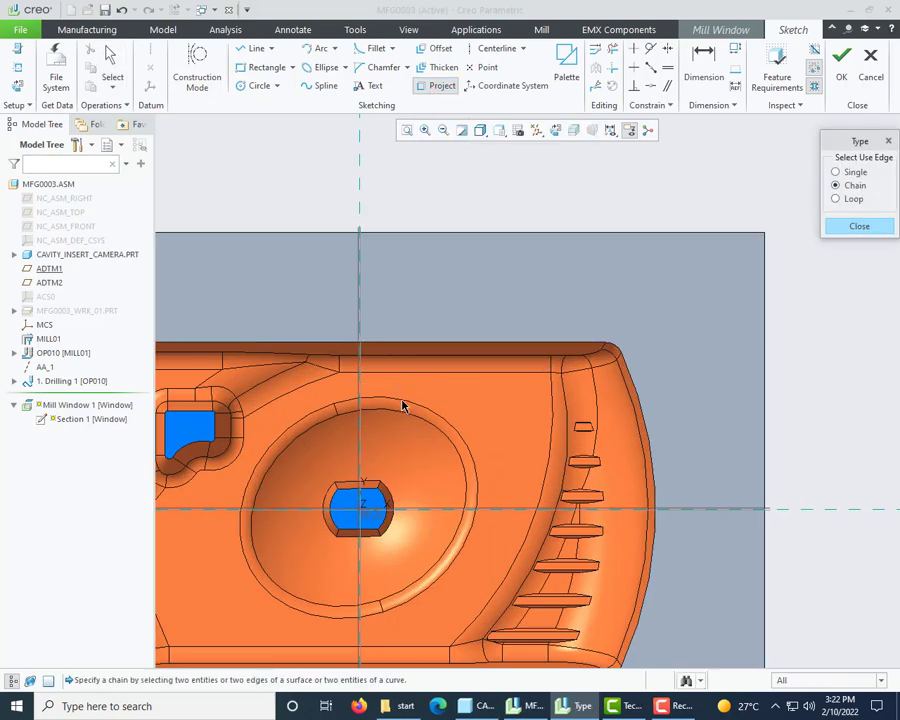
pyautogui.scroll(-2, 509, 313)
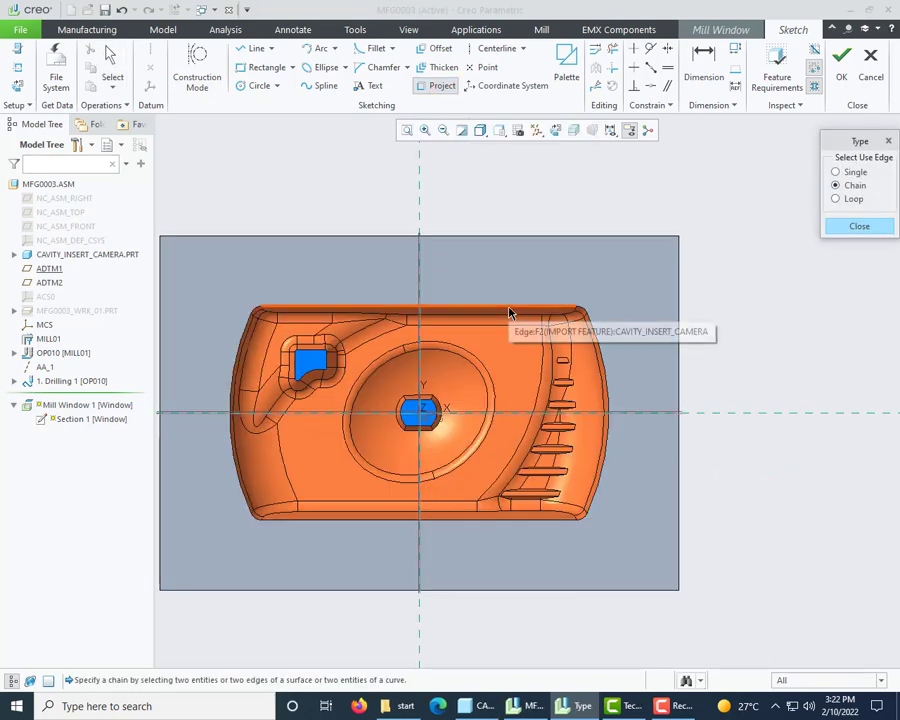
pyautogui.click(511, 311)
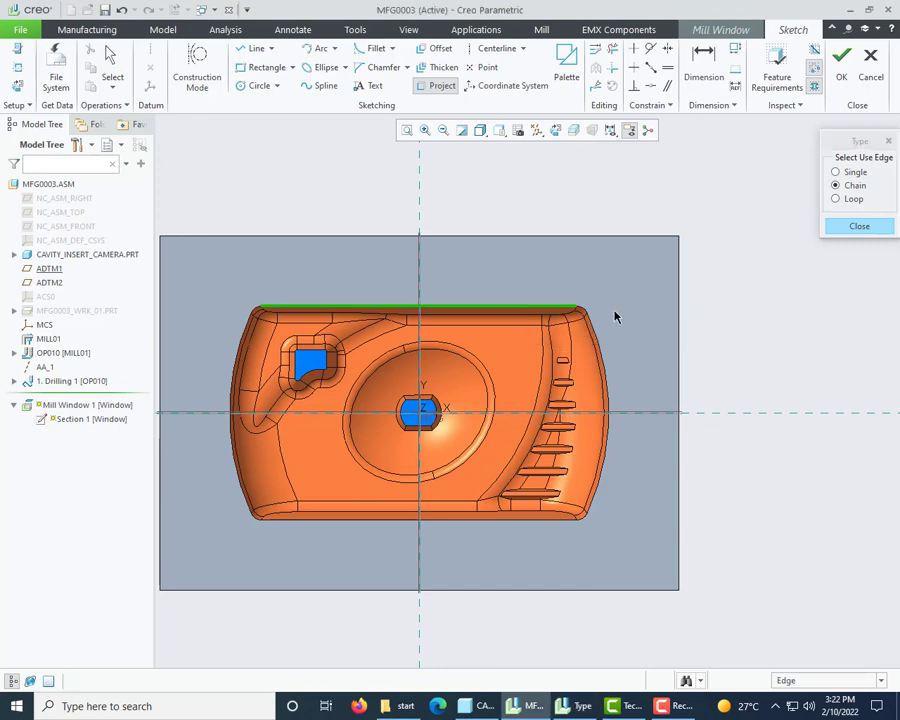
pyautogui.scroll(3, 590, 312)
pyautogui.click(585, 307)
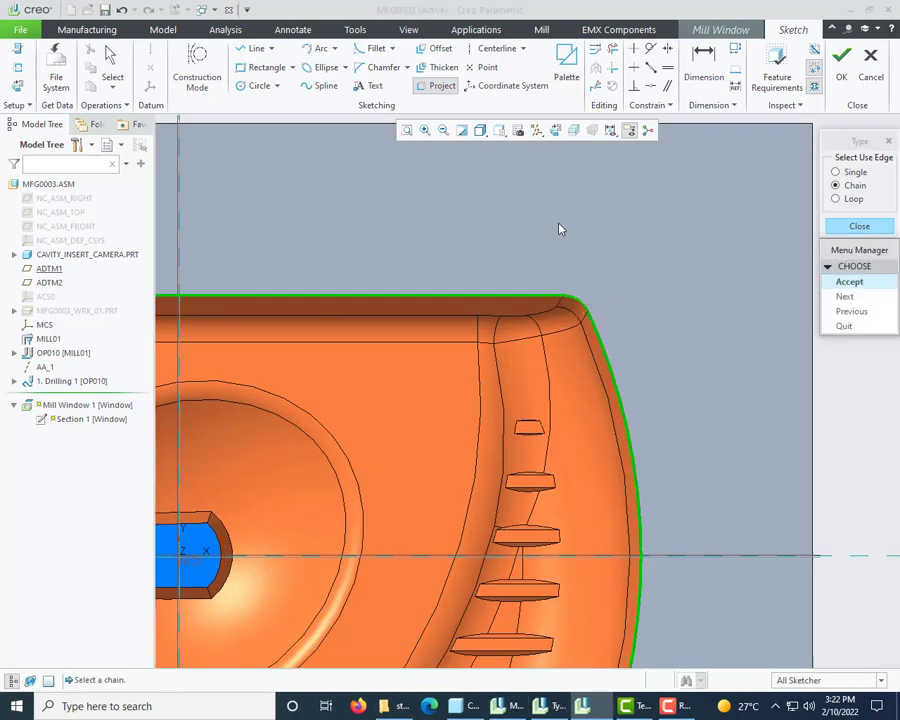
pyautogui.scroll(-3, 562, 229)
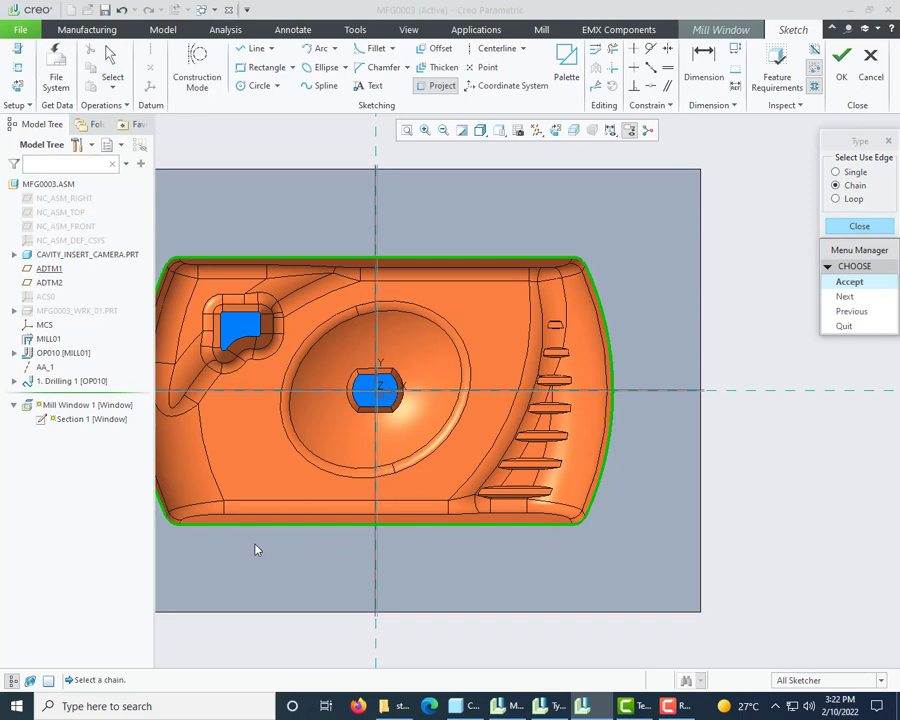
pyautogui.scroll(-2, 650, 495)
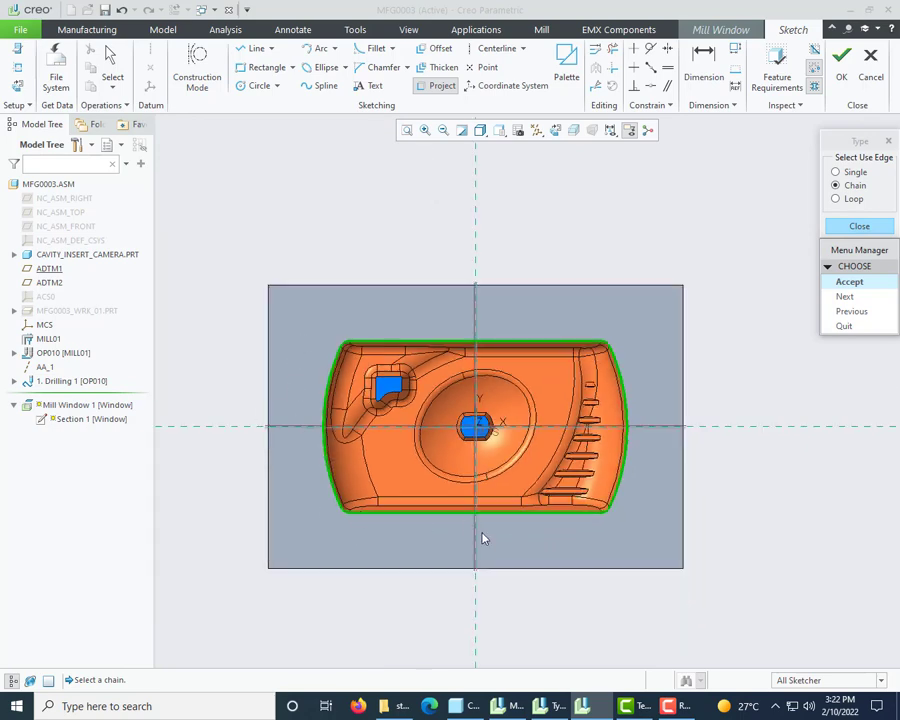
pyautogui.click(858, 283)
pyautogui.click(468, 379)
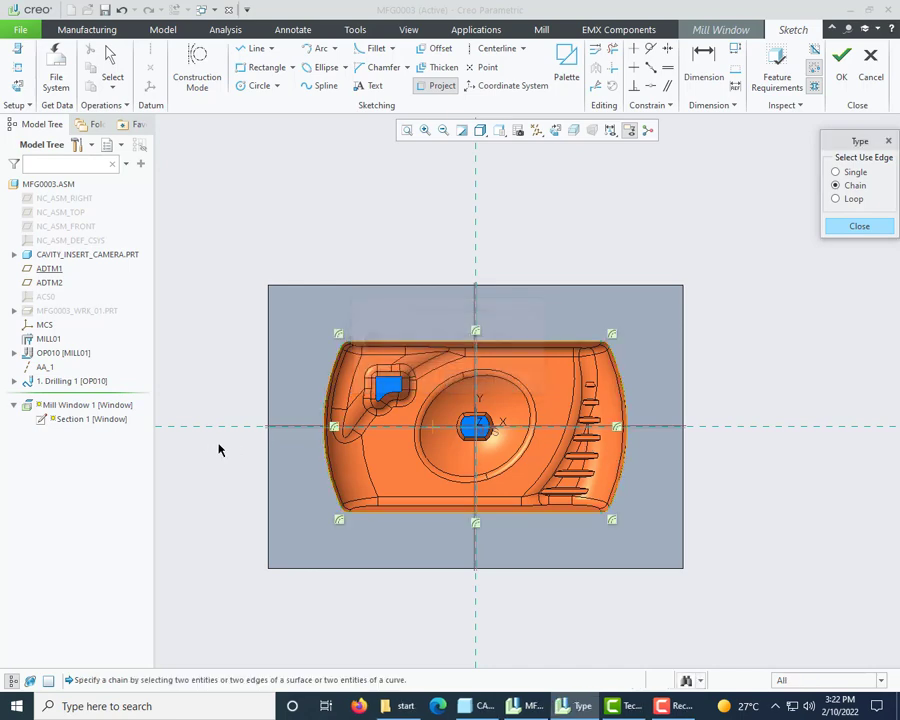
pyautogui.click(840, 231)
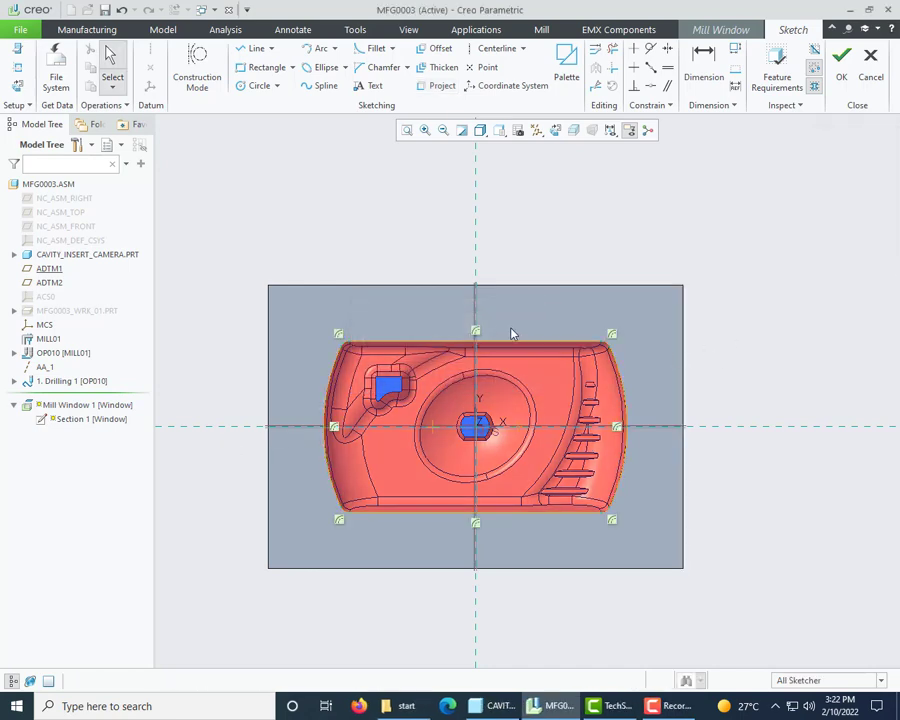
# Step: Finish the outline sketch and complete the mill window on the cavity insert
pyautogui.moveTo(506, 362); pyautogui.dragTo(474, 302, button='middle')
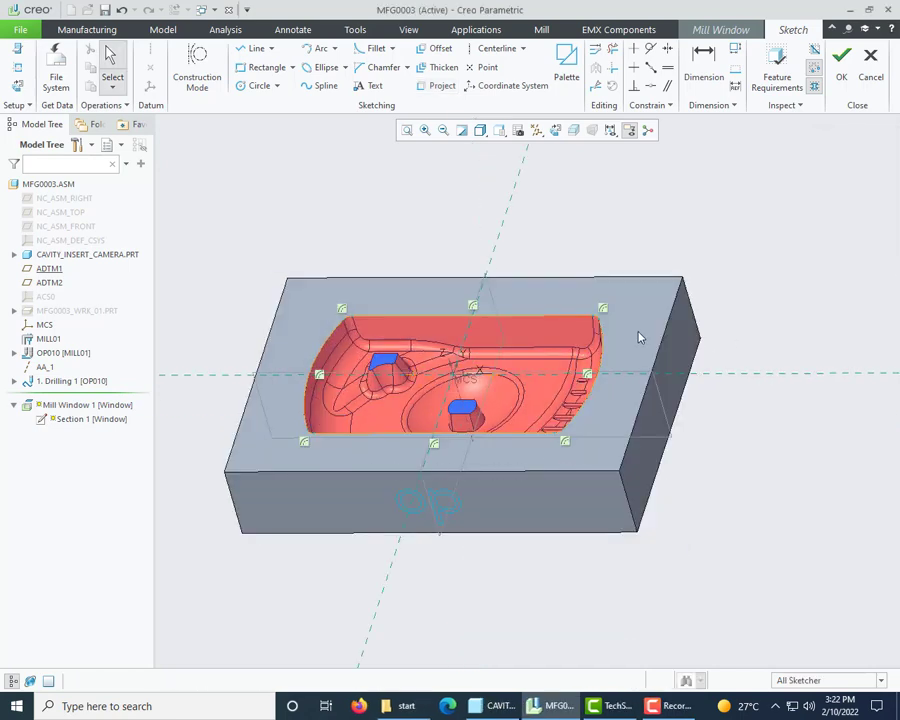
pyautogui.click(845, 70)
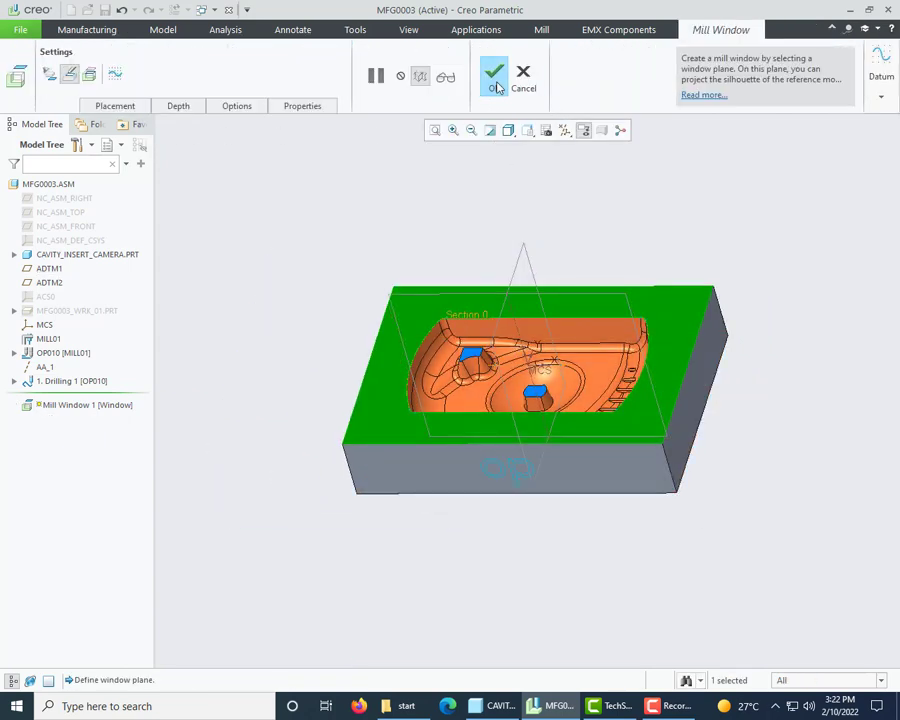
pyautogui.click(495, 84)
pyautogui.scroll(3, 453, 231)
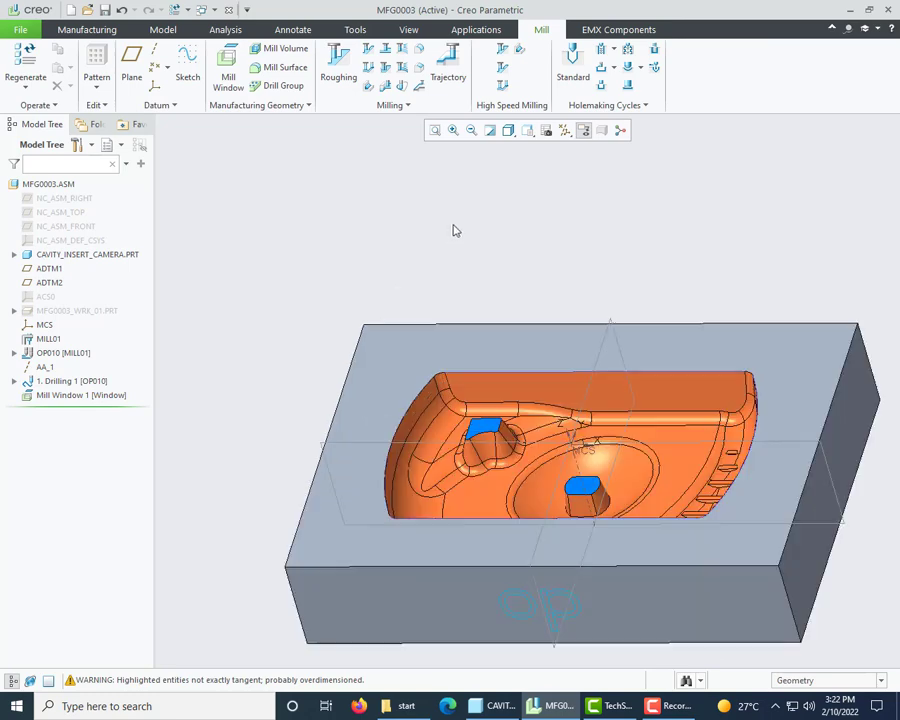
pyautogui.moveTo(458, 249); pyautogui.dragTo(462, 232, button='middle')
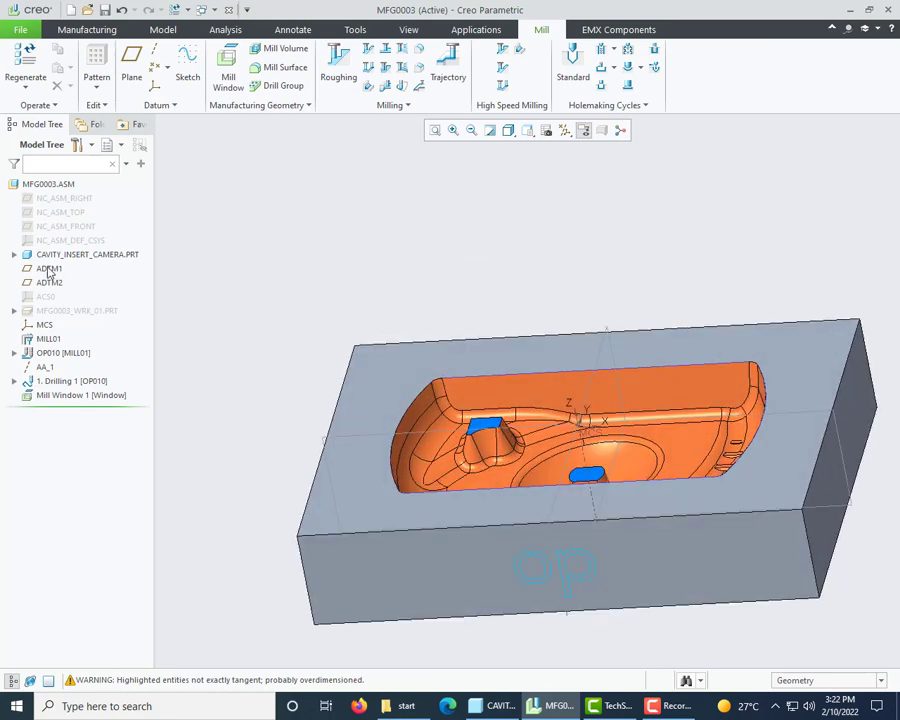
# Step: Inspect the mill window's outline in No Hidden display and return the model to shaded with edges
pyautogui.click(508, 131)
pyautogui.click(510, 193)
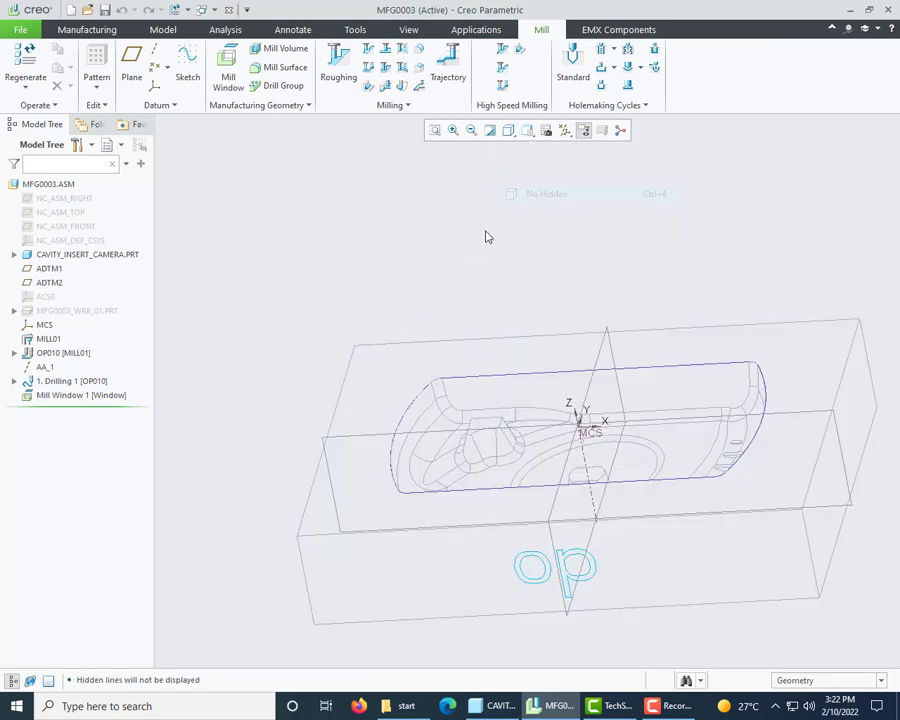
pyautogui.scroll(-2, 500, 270)
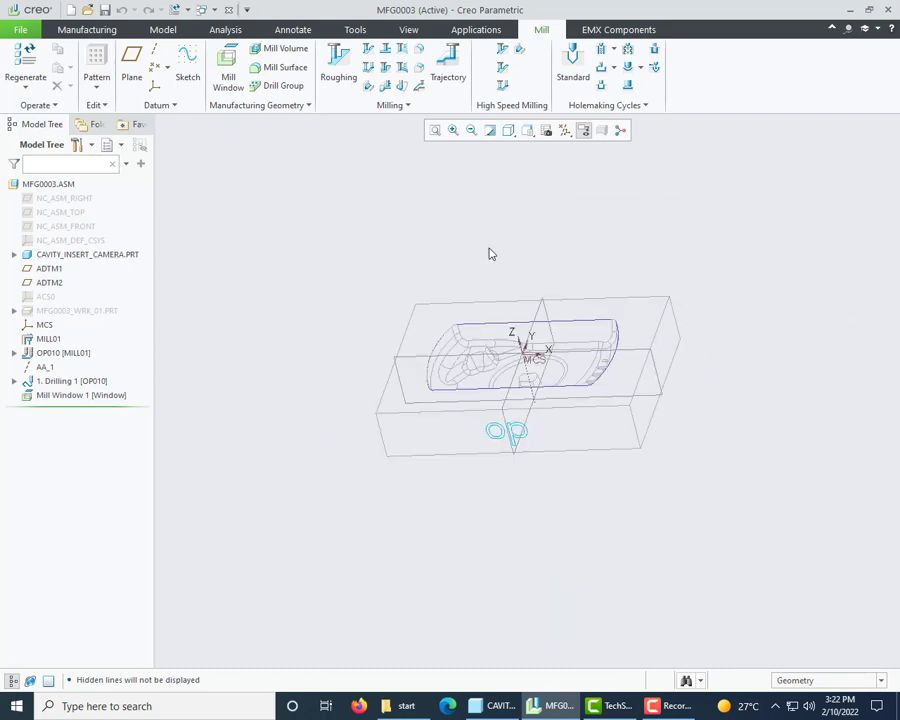
pyautogui.click(508, 131)
pyautogui.click(540, 163)
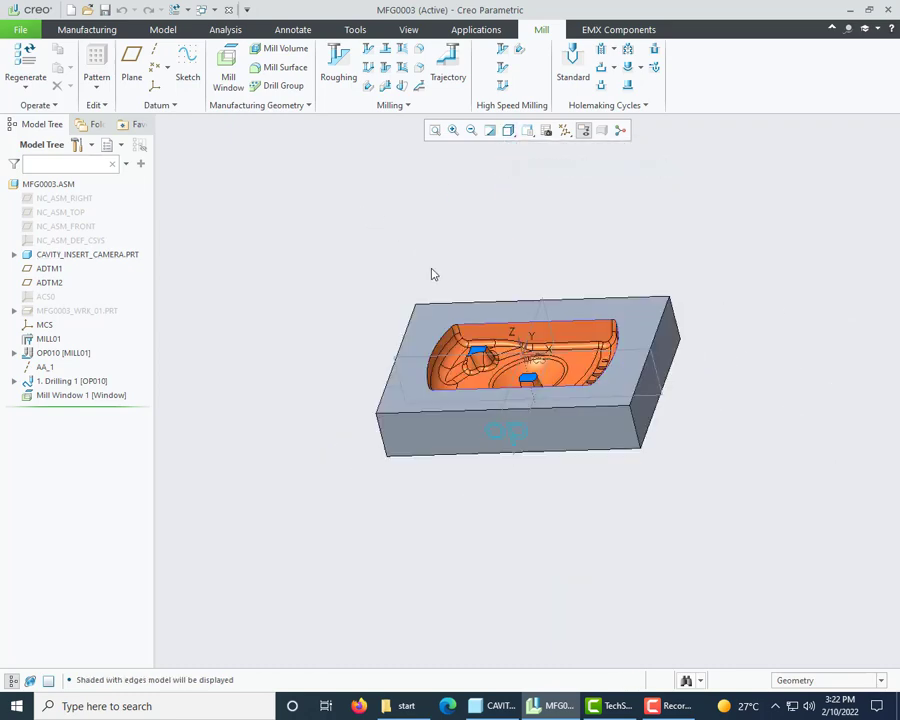
pyautogui.scroll(3, 433, 265)
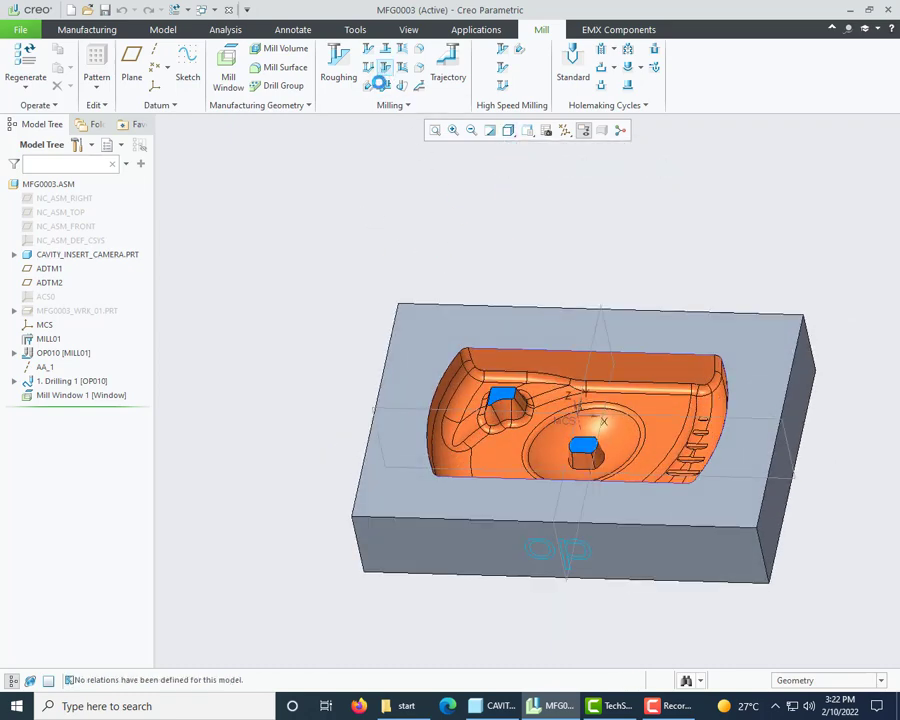
# Step: Start a Volume Milling sequence and define its tool as a 10 mm diameter end mill named 10em
pyautogui.click(398, 87)
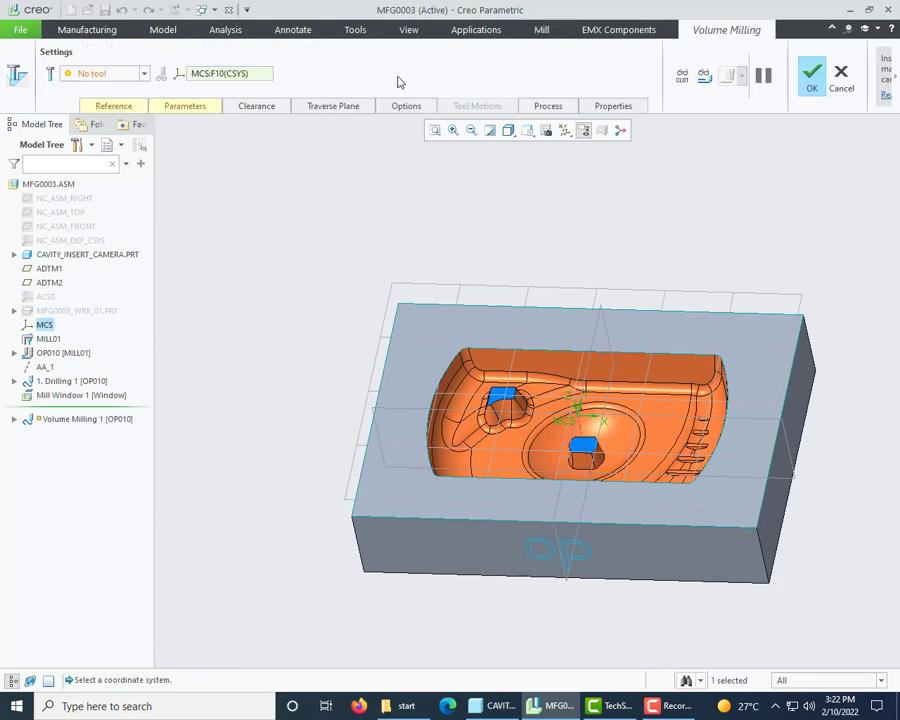
pyautogui.click(82, 71)
pyautogui.click(112, 99)
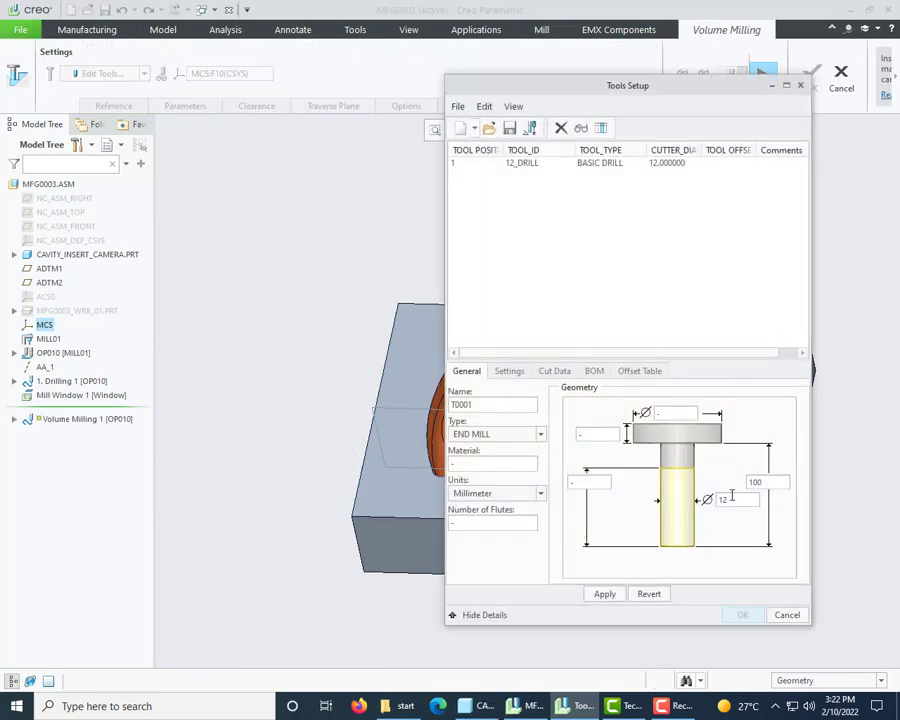
pyautogui.doubleClick(498, 403)
pyautogui.write('10em')
pyautogui.doubleClick(726, 501)
pyautogui.click(604, 594)
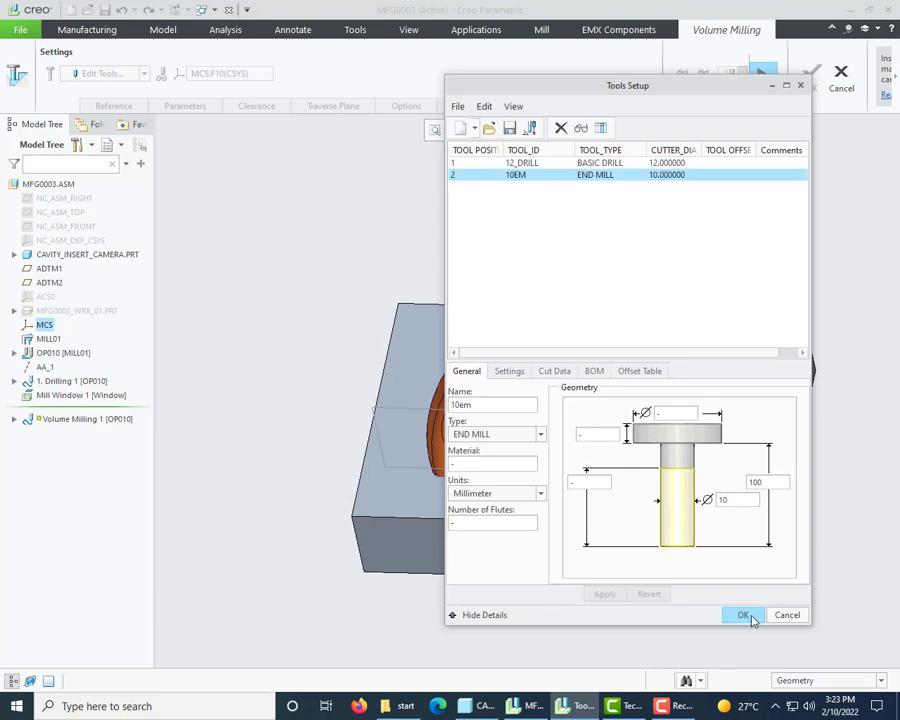
pyautogui.click(748, 617)
# Step: Assign Mill Window 1 as the machining reference of the volume milling sequence
pyautogui.click(116, 105)
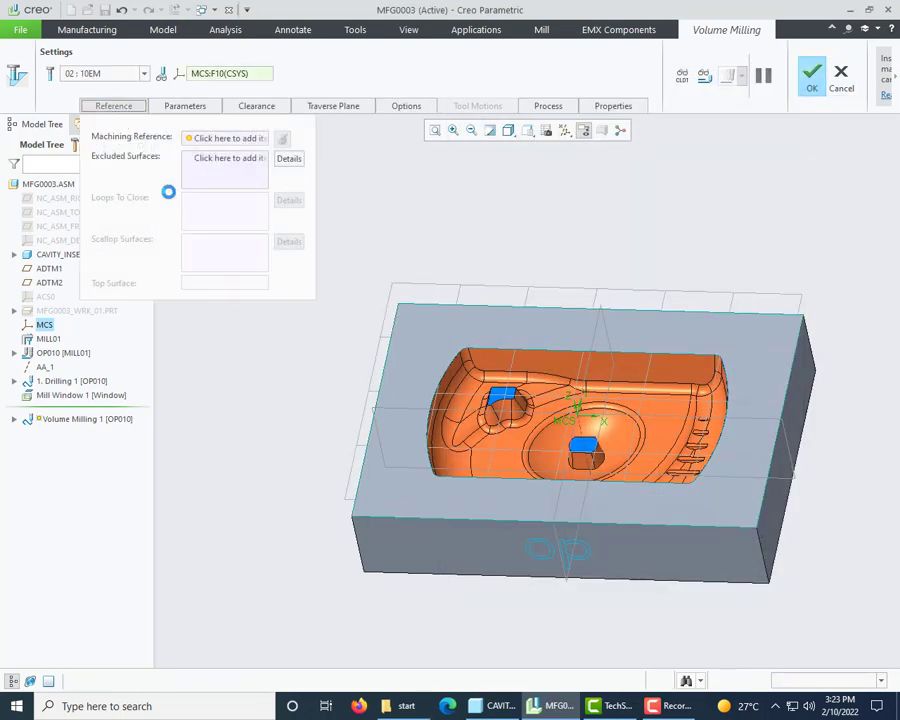
pyautogui.click(214, 139)
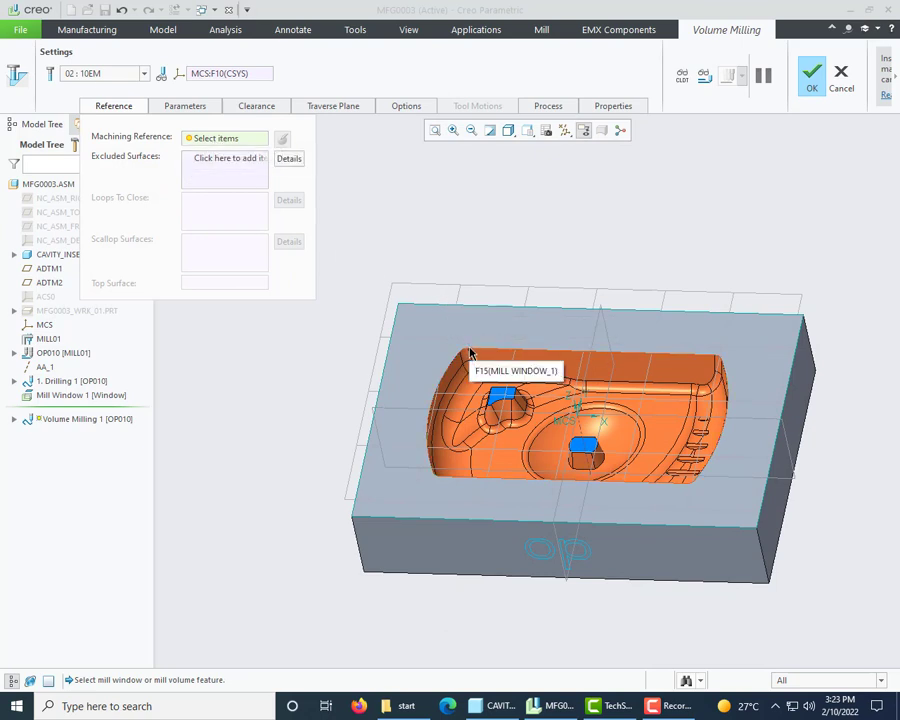
pyautogui.click(45, 396)
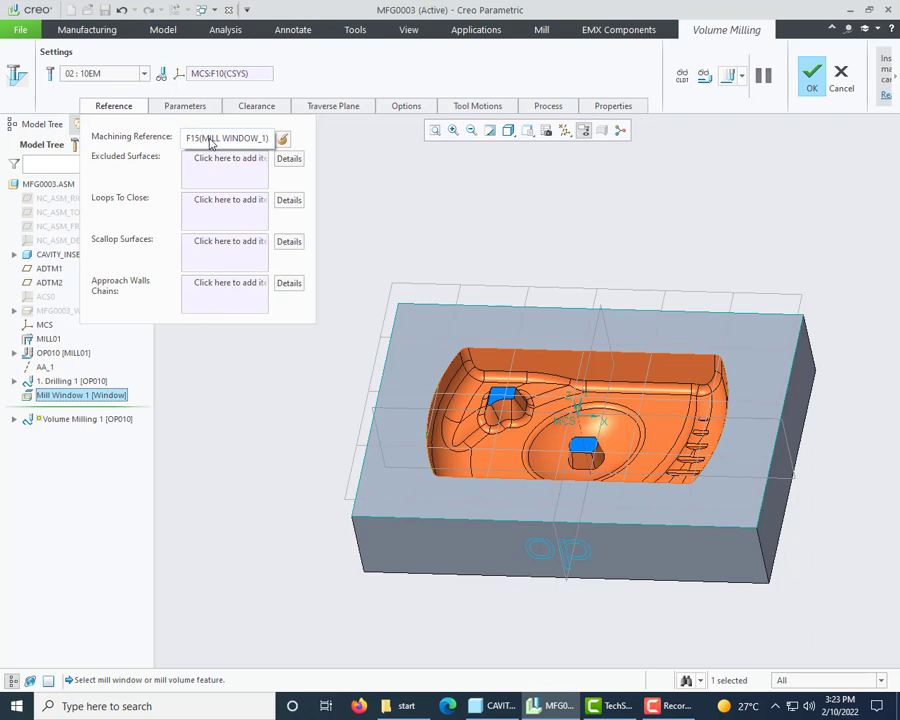
# Step: Set the volume milling CUT_FEED to 1600 and ARC_FEED to 1200
pyautogui.click(196, 108)
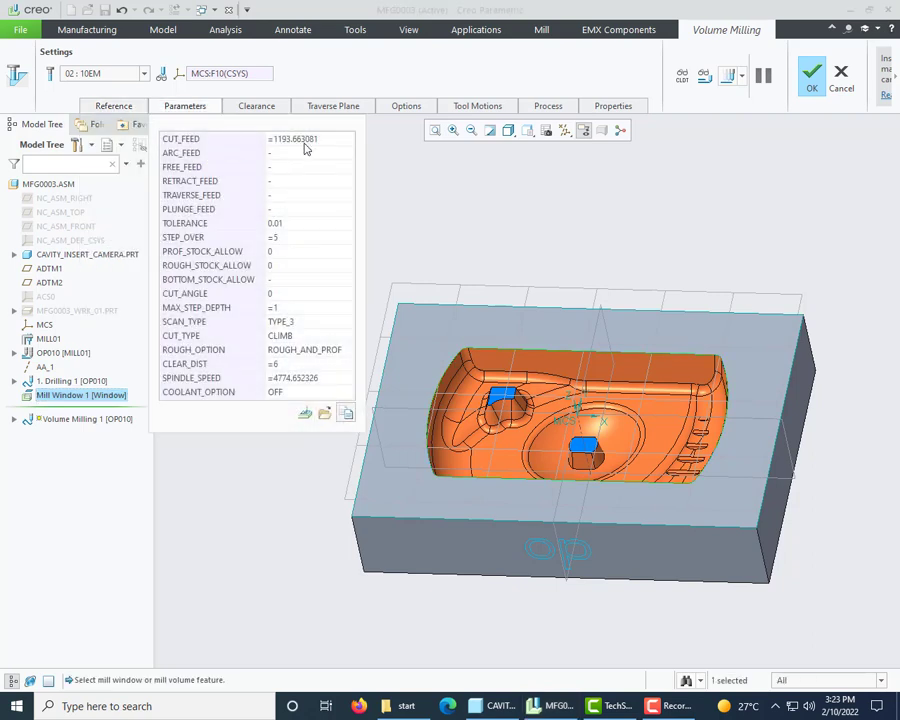
pyautogui.click(300, 140)
pyautogui.write('1600')
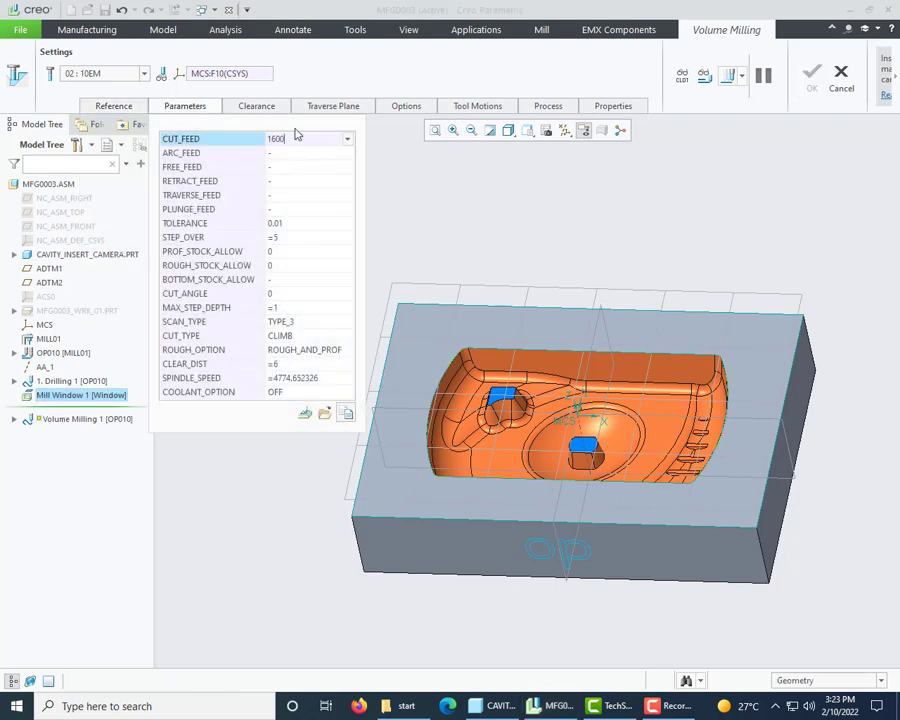
pyautogui.press('Return')
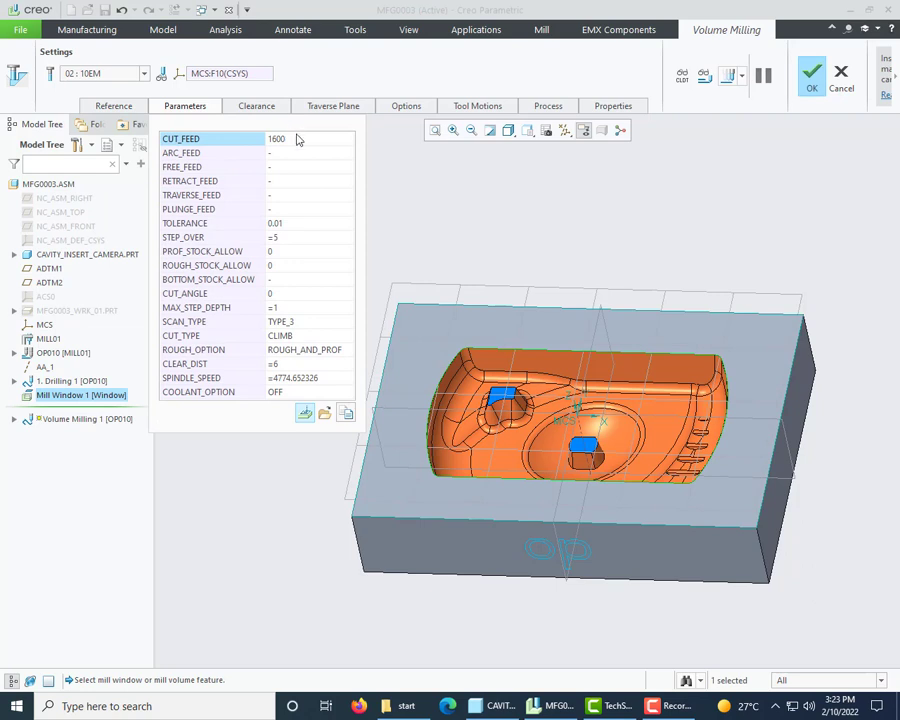
pyautogui.click(279, 152)
pyautogui.write('1200')
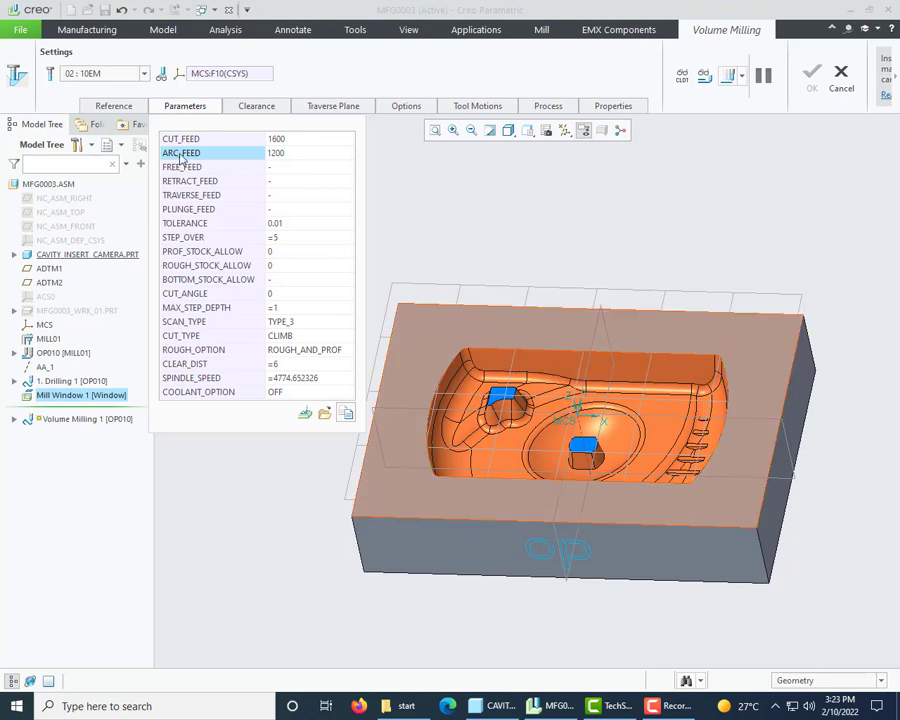
# Step: Set FREE_FEED, RETRACT_FEED and TRAVERSE_FEED to 2000 and PLUNGE_FEED to 200 for the volume milling sequence
pyautogui.click(280, 164)
pyautogui.write('200')
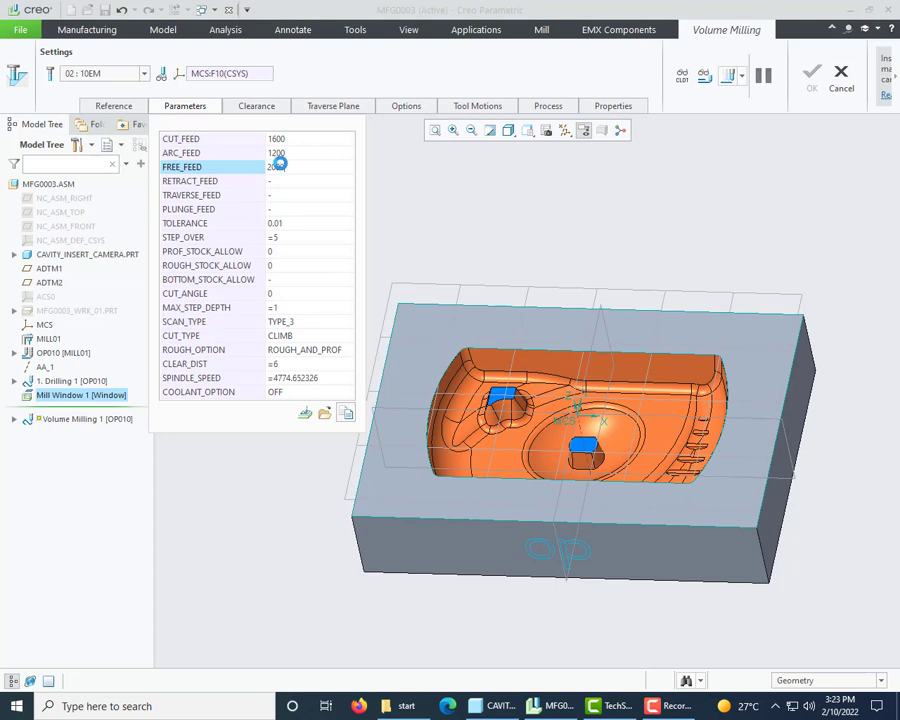
pyautogui.press('Return')
pyautogui.write('2000')
pyautogui.press('Return')
pyautogui.write('2000')
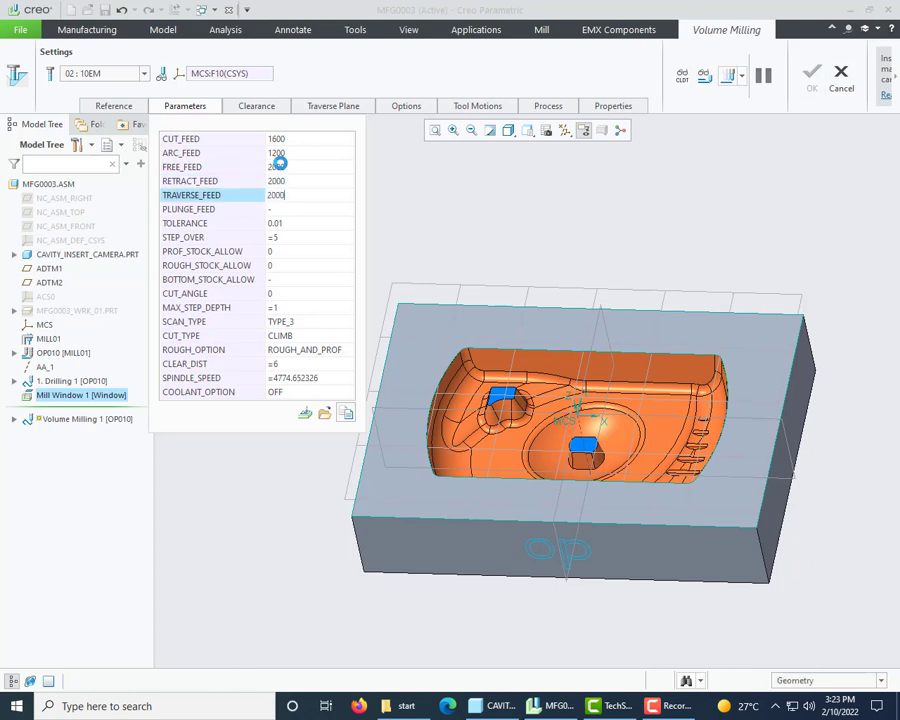
pyautogui.press('Return')
pyautogui.write('200')
pyautogui.press('Return')
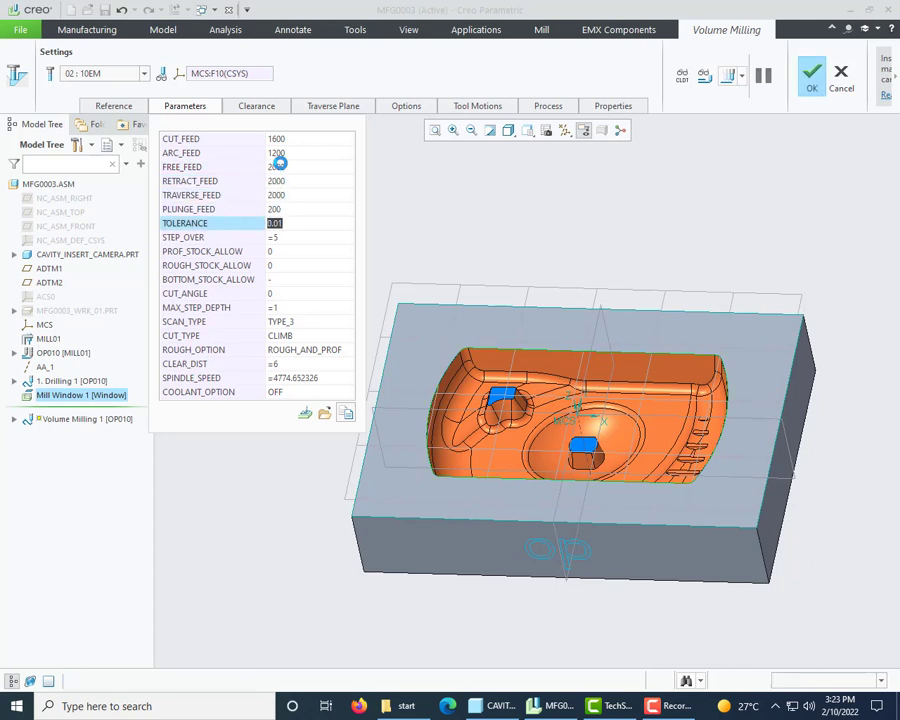
# Step: Set the volume milling STEP_OVER to 4 and PROF_STOCK_ALLOW to 0.1
pyautogui.press('Return')
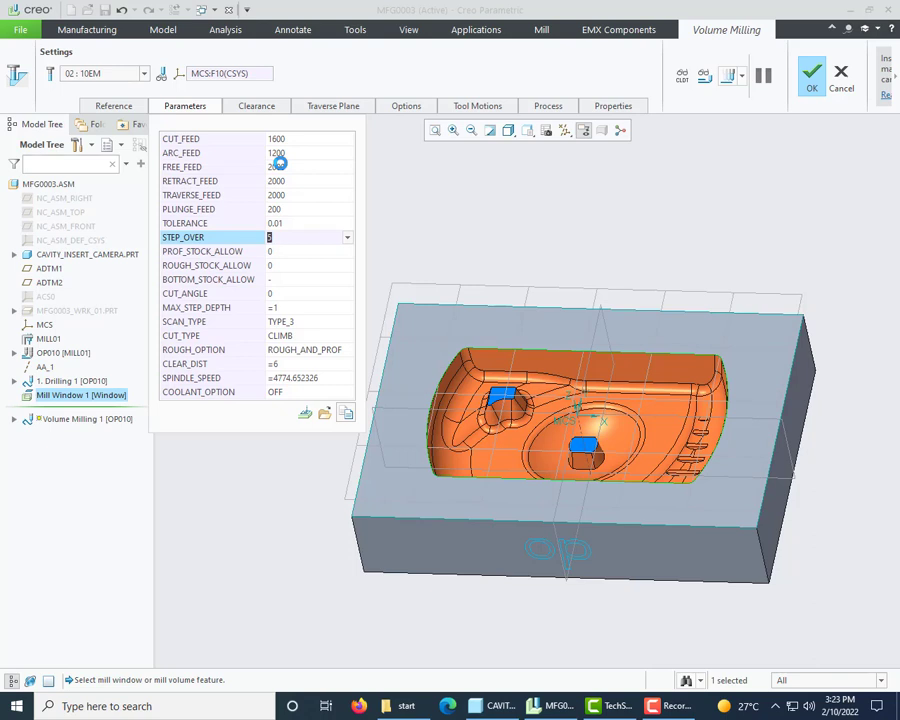
pyautogui.write('4')
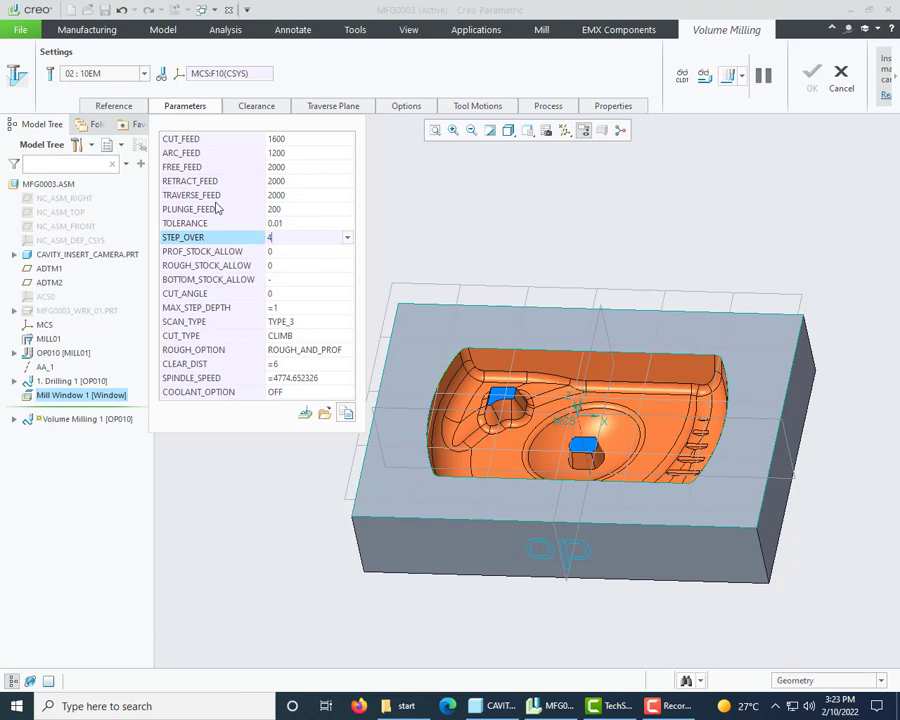
pyautogui.click(297, 255)
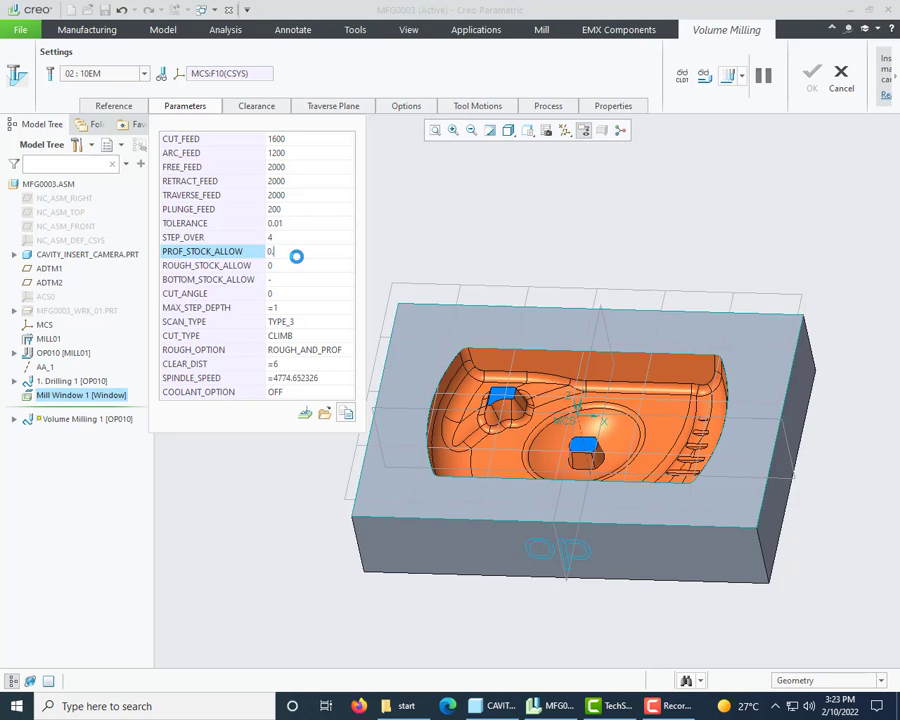
pyautogui.press('Return')
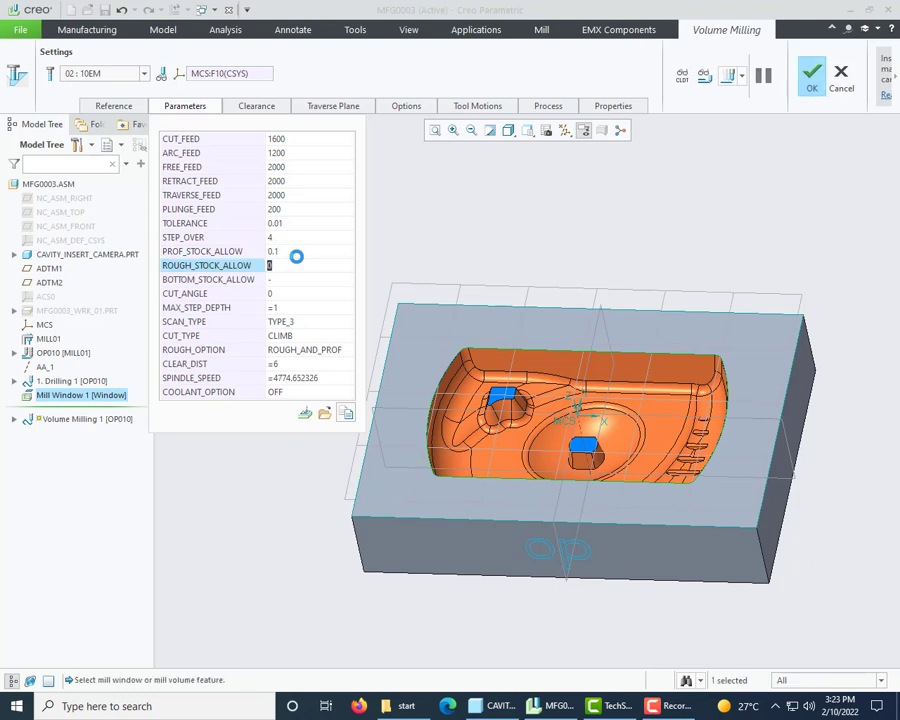
# Step: Set PROF_STOCK_ALLOW, ROUGH_STOCK_ALLOW and BOTTOM_STOCK_ALLOW to 0.2 for the volume milling sequence
pyautogui.click(283, 251)
pyautogui.write('0.')
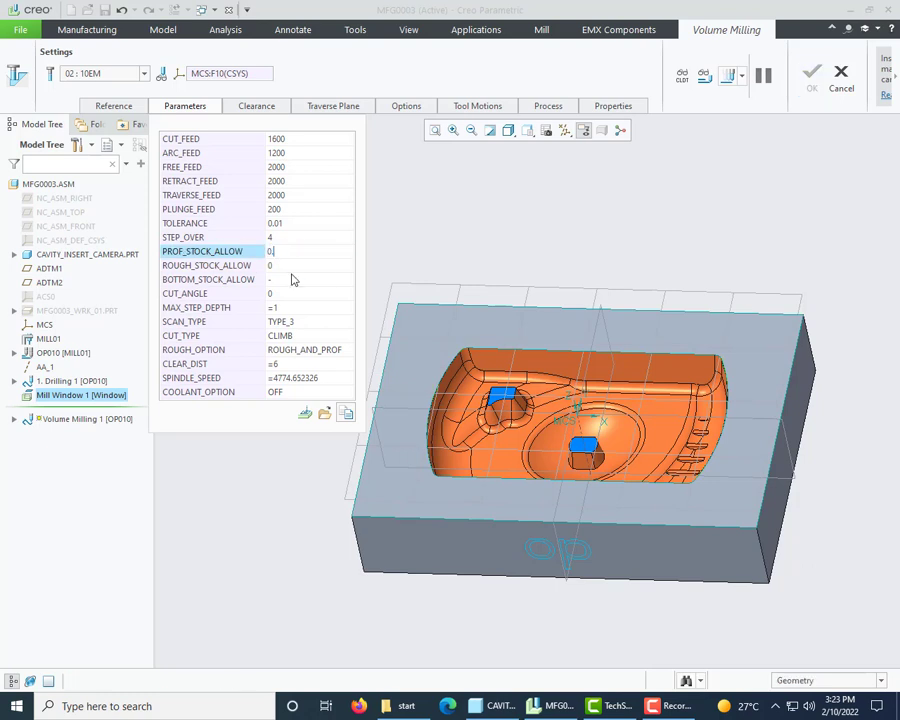
pyautogui.write('2')
pyautogui.press('Return')
pyautogui.write('0.2')
pyautogui.press('Return')
pyautogui.write('0.2')
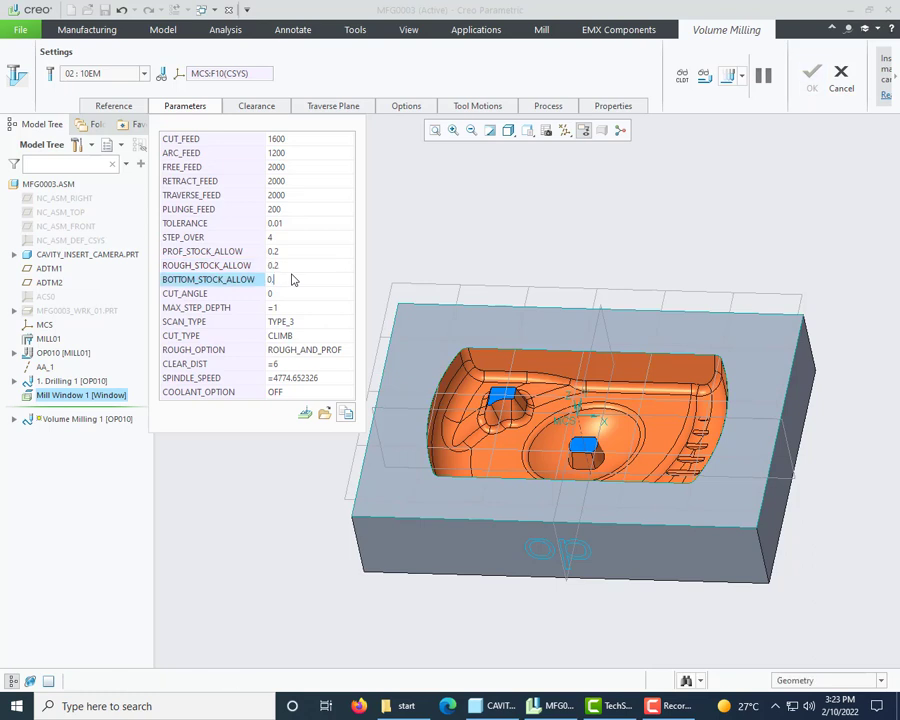
pyautogui.press('Return')
pyautogui.press('Return')
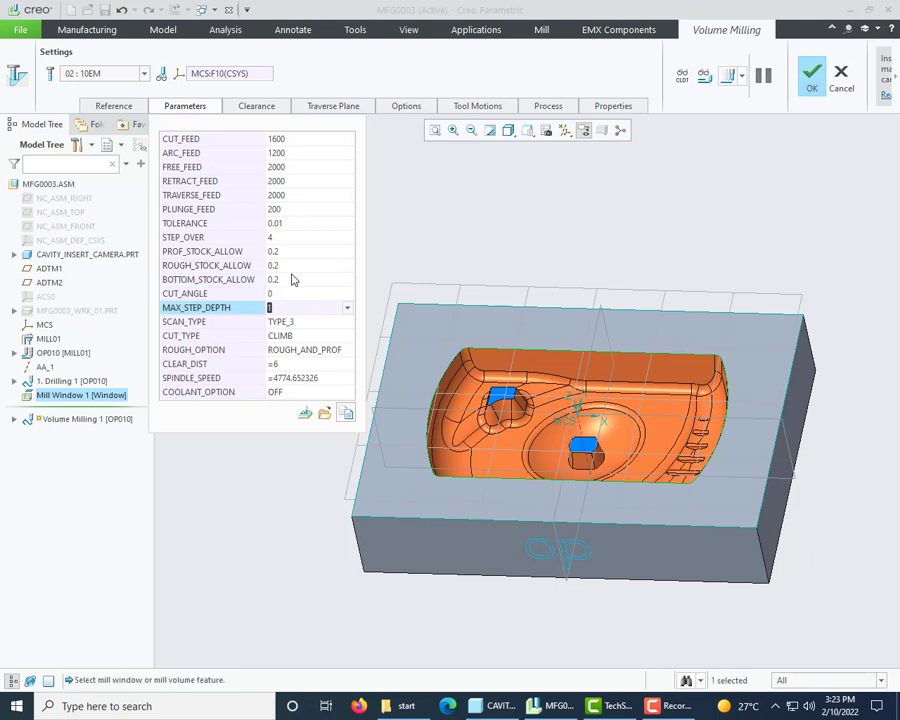
# Step: Set the volume milling MAX_STEP_DEPTH to 0.2, CLEAR_DIST to 10 and SPINDLE_SPEED to 1800
pyautogui.write('0.')
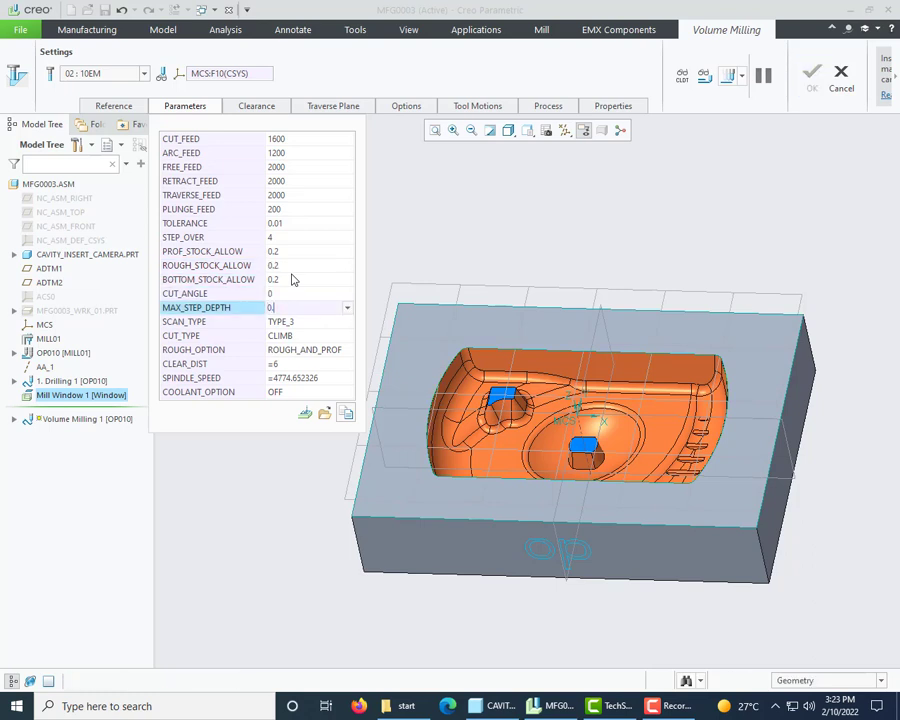
pyautogui.press('Return')
pyautogui.press('Return')
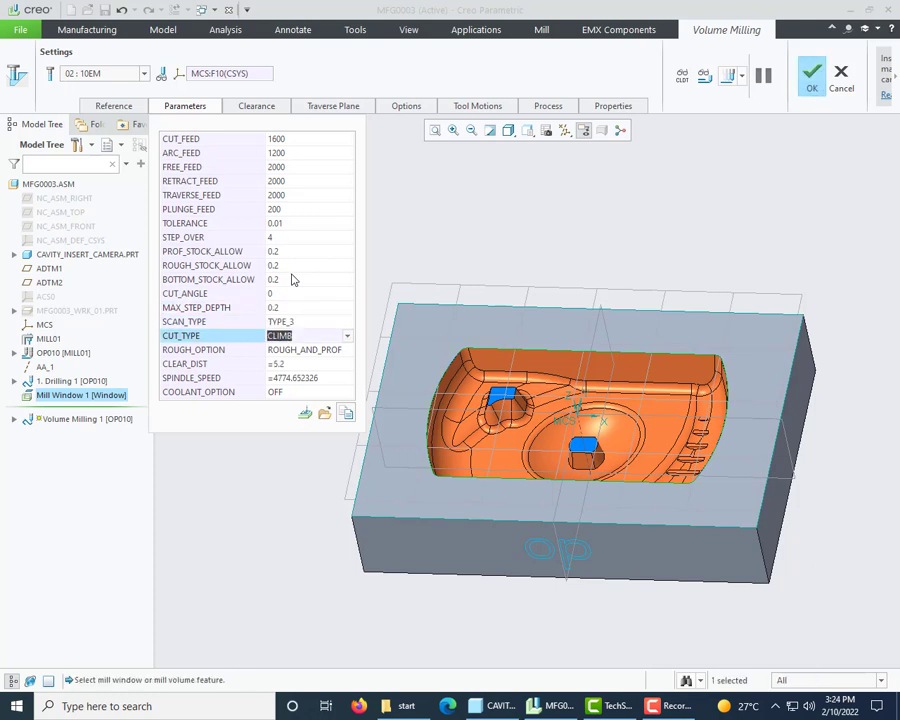
pyautogui.press('Return')
pyautogui.press('Return')
pyautogui.write('10')
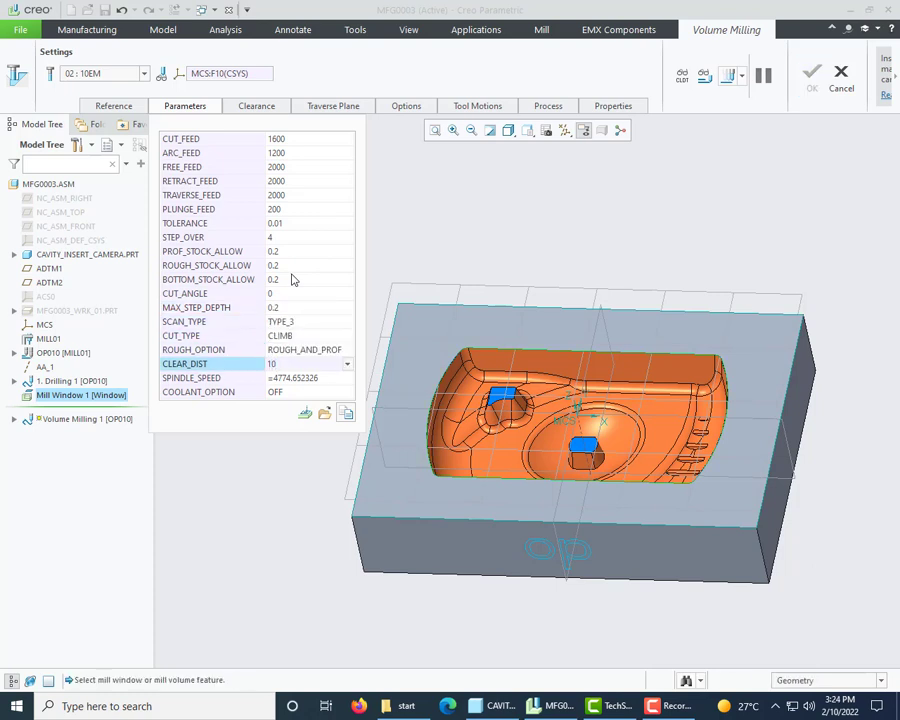
pyautogui.press('Return')
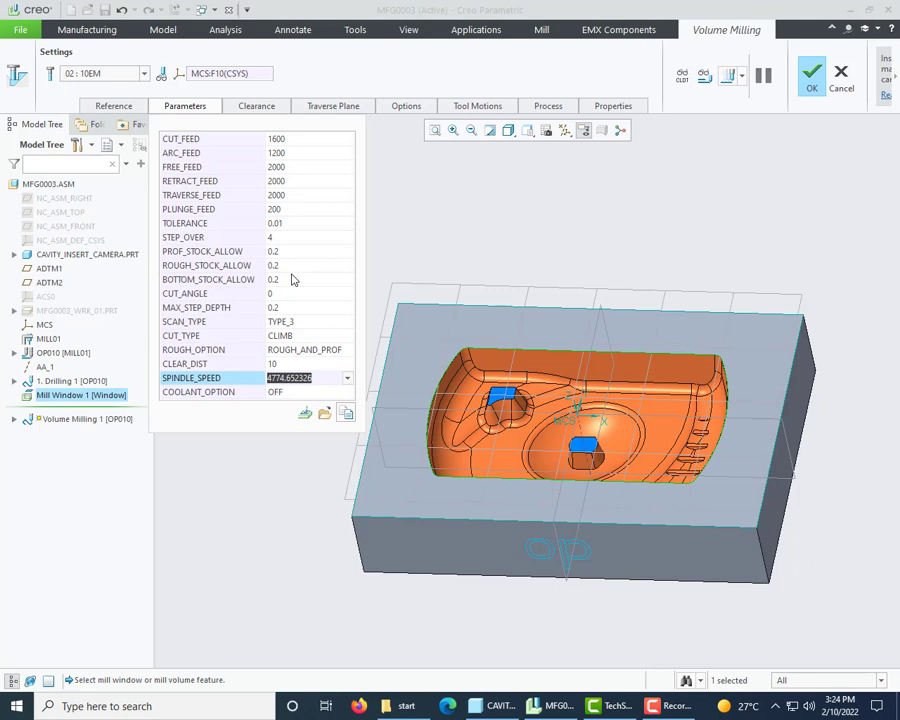
pyautogui.write('1800')
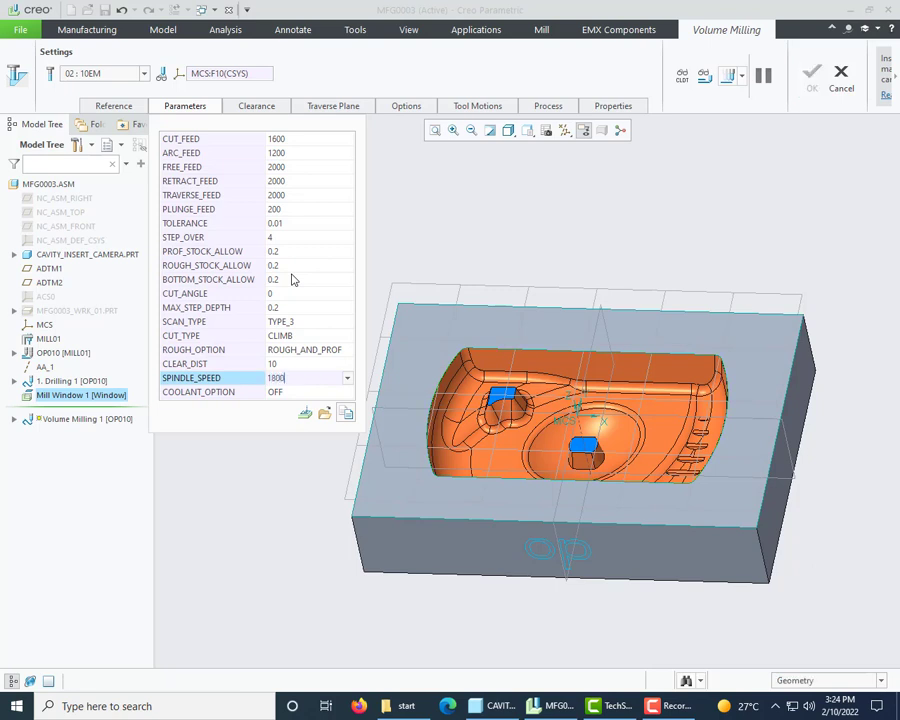
pyautogui.click(284, 106)
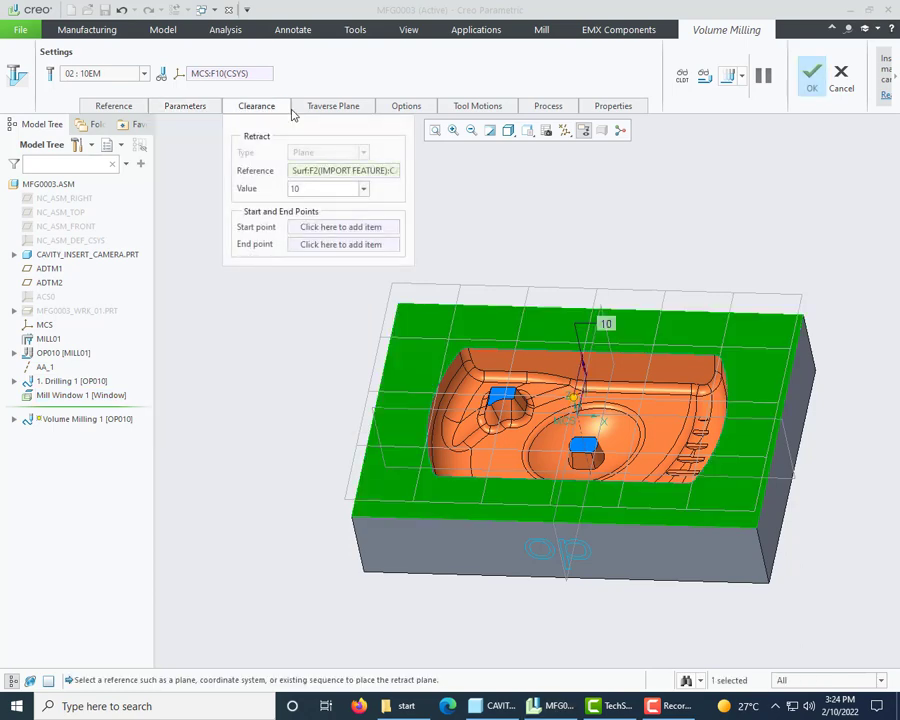
# Step: Play the volume milling tool path on the cavity insert at varying display speeds, and close the playback
pyautogui.moveTo(240, 456); pyautogui.dragTo(234, 418, button='middle')
pyautogui.click(729, 75)
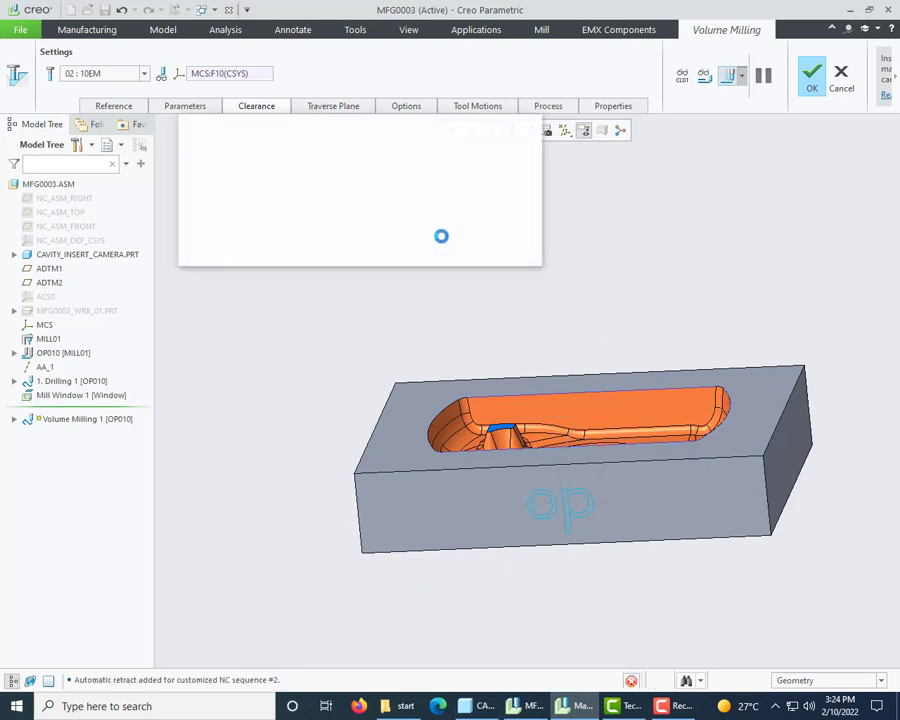
pyautogui.moveTo(486, 360); pyautogui.dragTo(586, 276, button='middle')
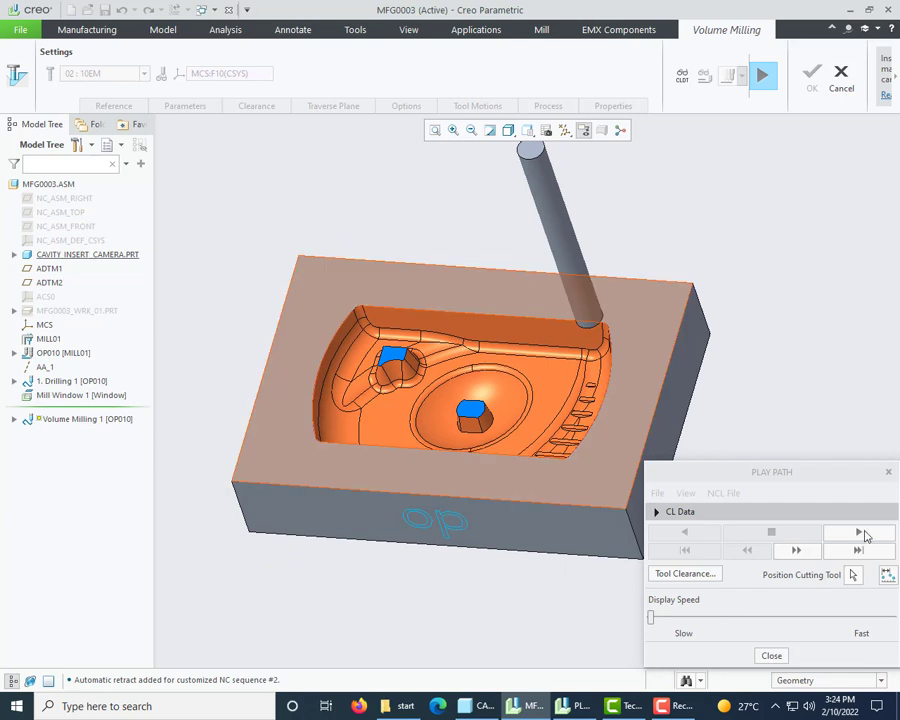
pyautogui.click(858, 532)
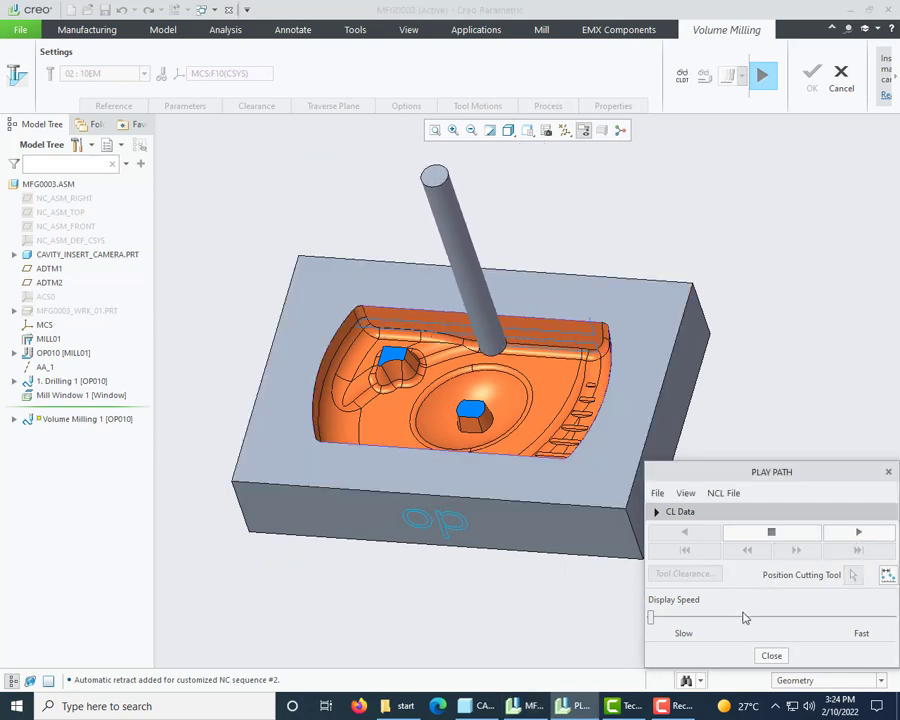
pyautogui.moveTo(652, 617); pyautogui.dragTo(684, 617)
pyautogui.click(711, 618)
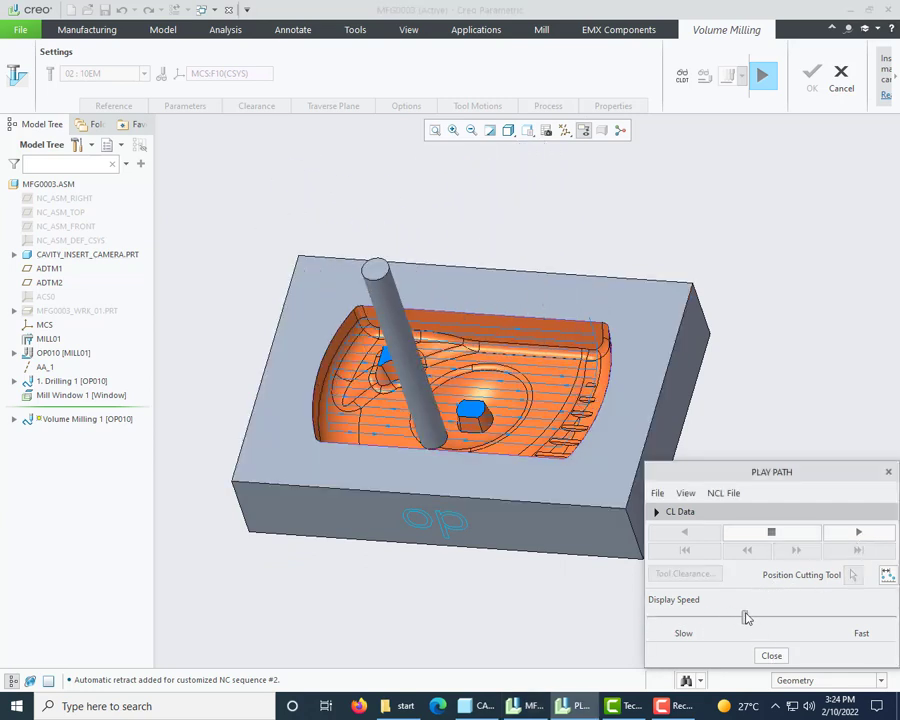
pyautogui.click(687, 625)
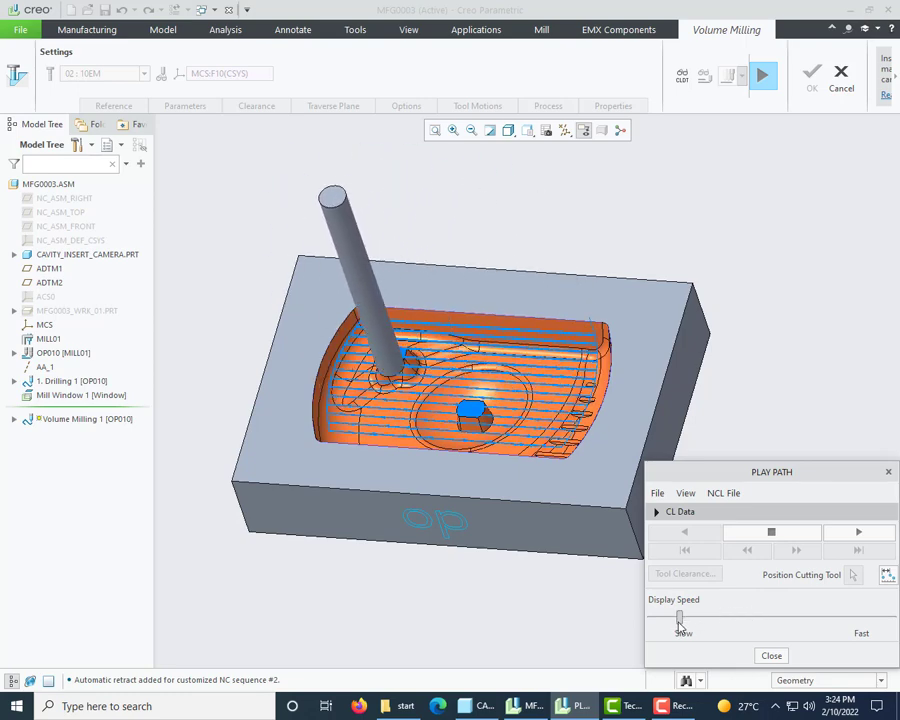
pyautogui.moveTo(683, 627); pyautogui.dragTo(797, 625)
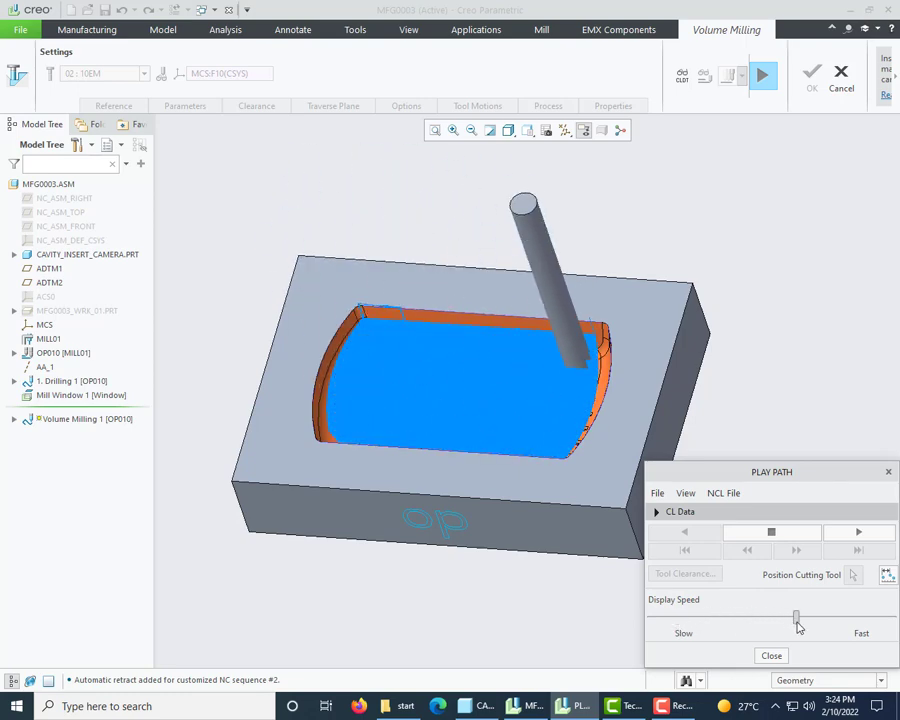
pyautogui.moveTo(452, 488)
pyautogui.mouseDown(button='middle')
pyautogui.moveTo(460, 474)
pyautogui.moveTo(460, 490)
pyautogui.moveTo(448, 470)
pyautogui.mouseUp(button='middle')
pyautogui.click(784, 656)
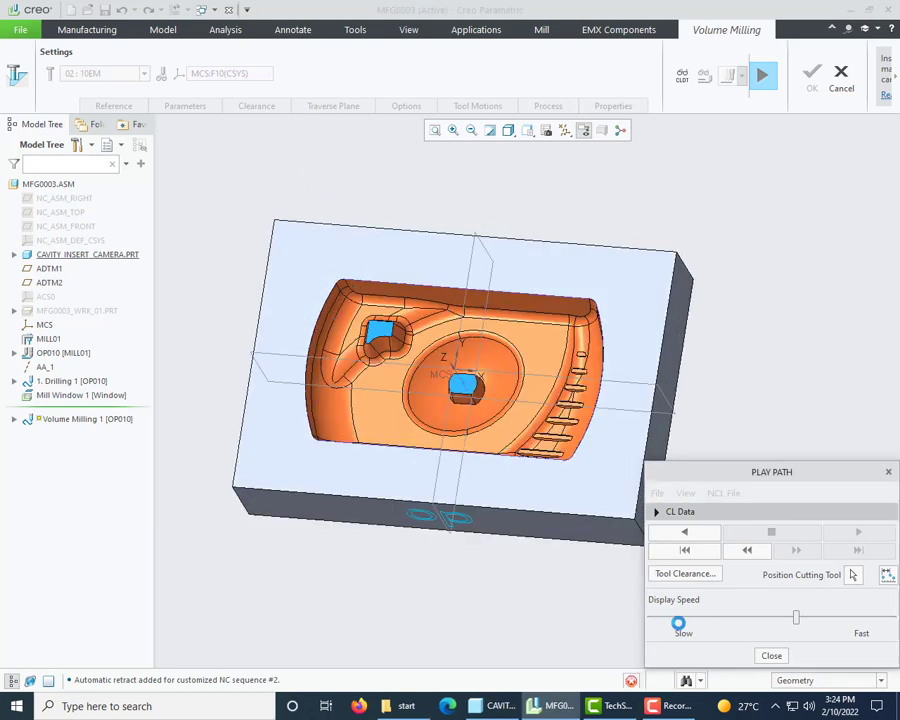
# Step: Change the volume milling SCAN_TYPE to TYPE_SPIRAL
pyautogui.click(192, 106)
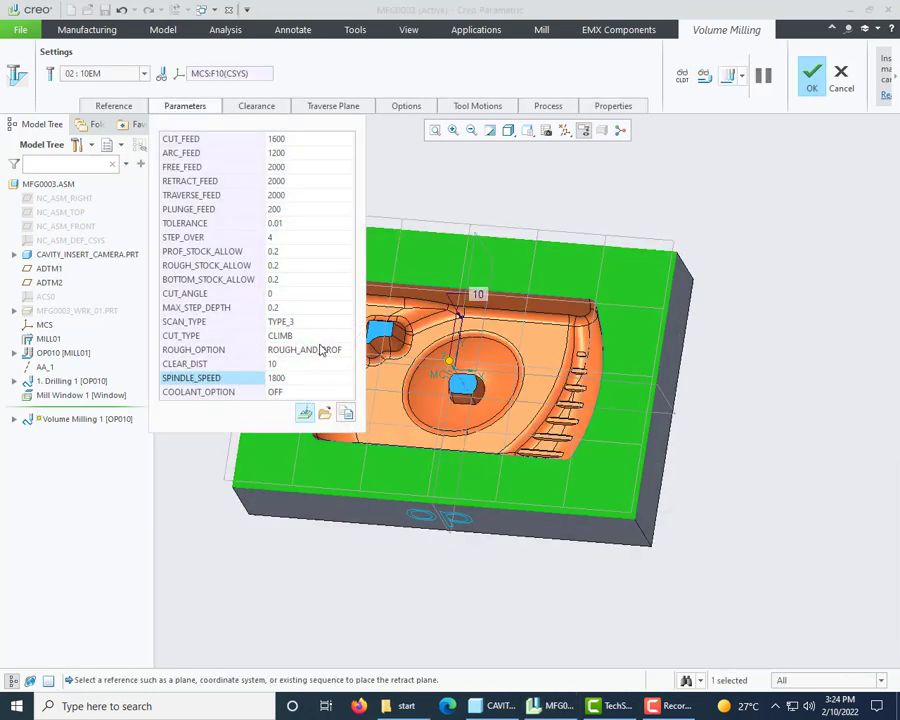
pyautogui.click(350, 322)
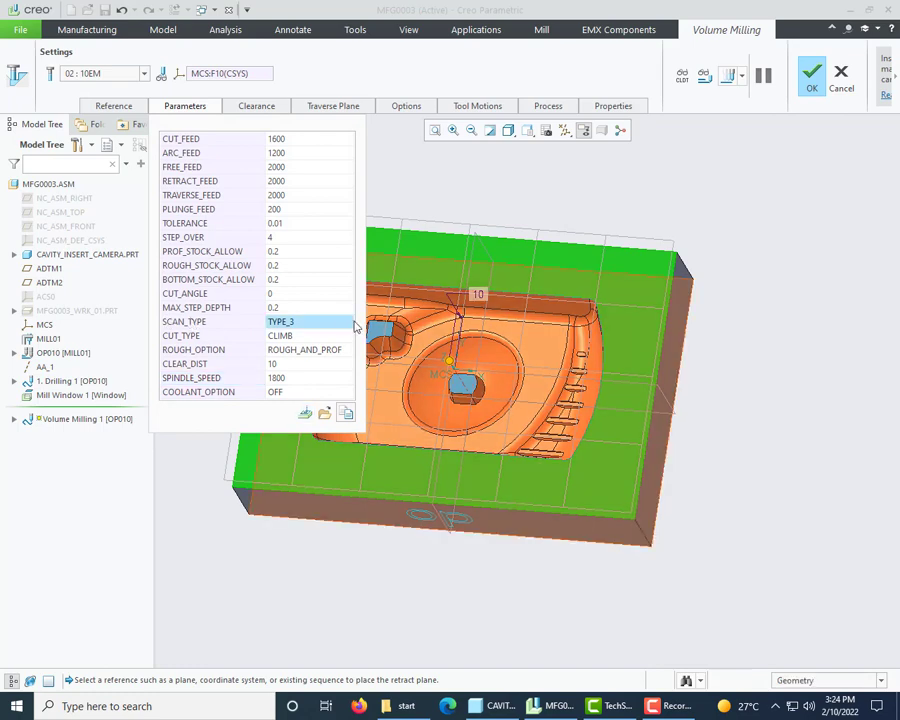
pyautogui.click(347, 322)
pyautogui.click(344, 371)
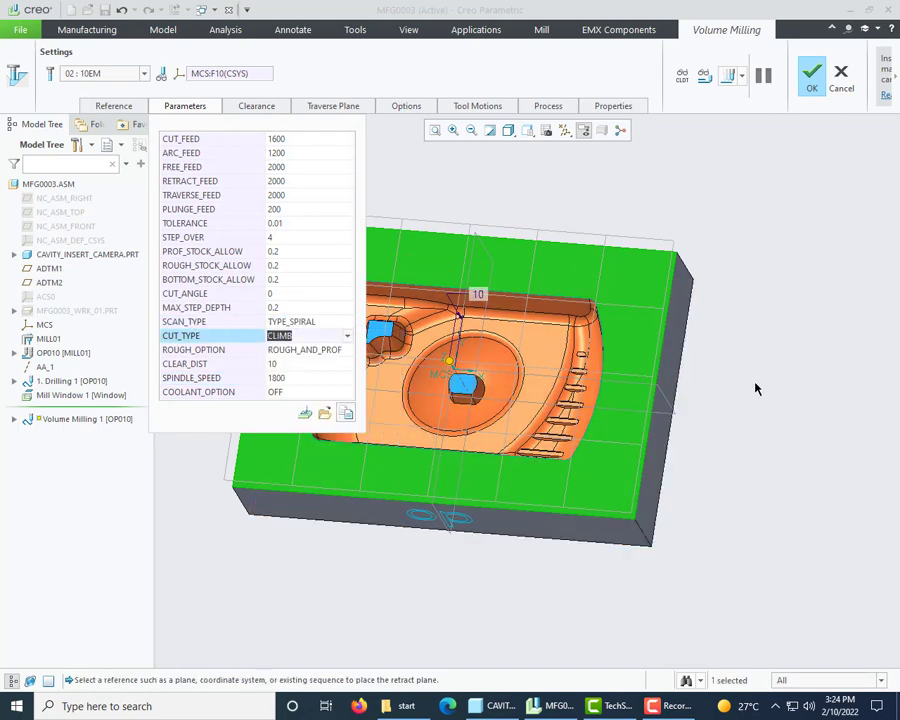
# Step: Play the tool path with the spiral scan type to check the cavity roughing, and close the playback
pyautogui.click(727, 78)
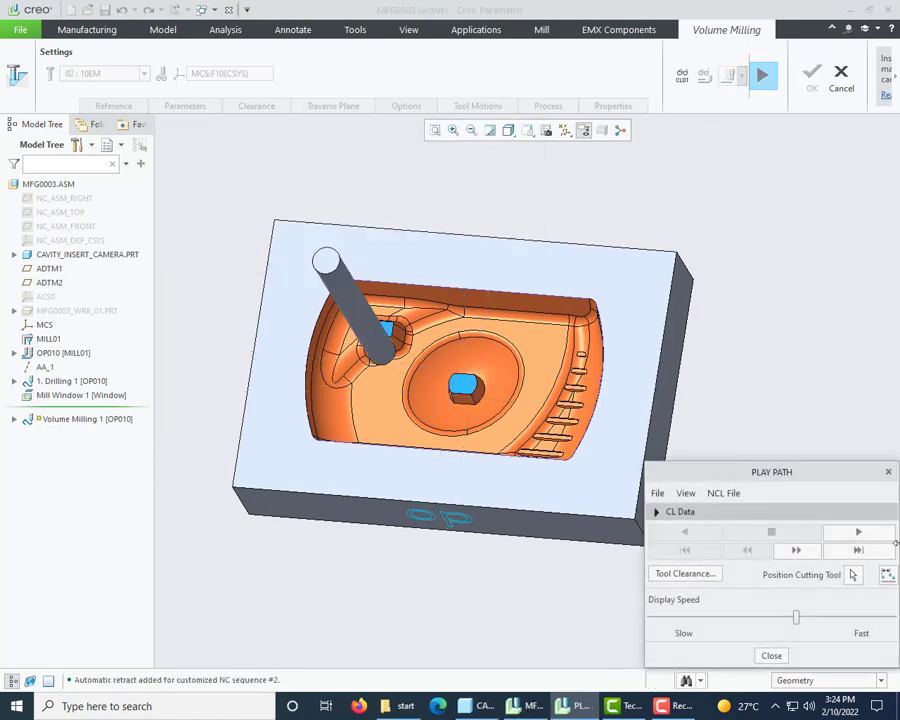
pyautogui.moveTo(563, 480); pyautogui.dragTo(416, 354, button='middle')
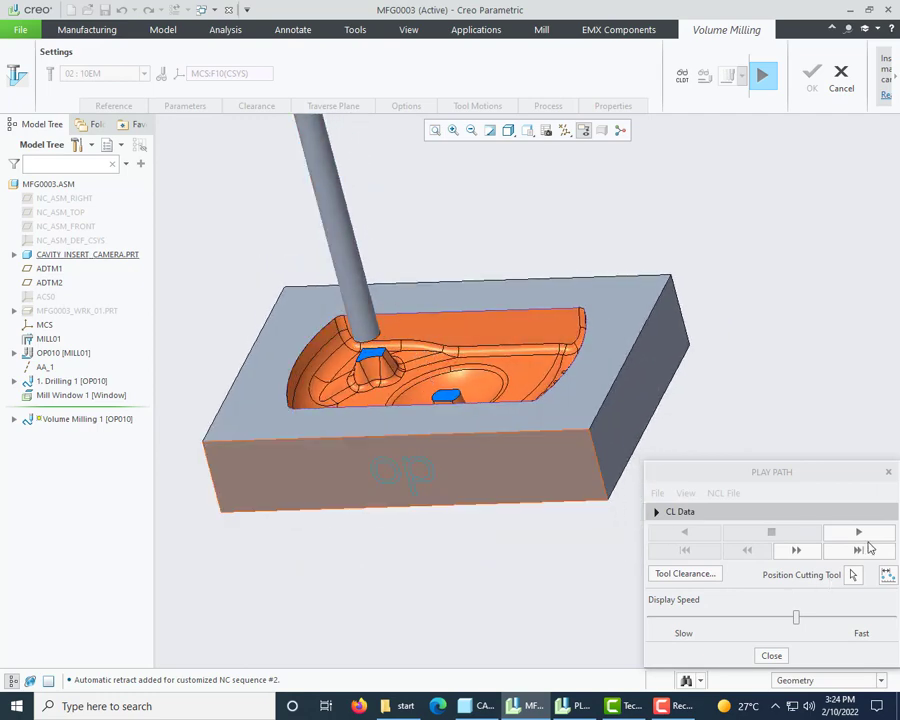
pyautogui.click(875, 541)
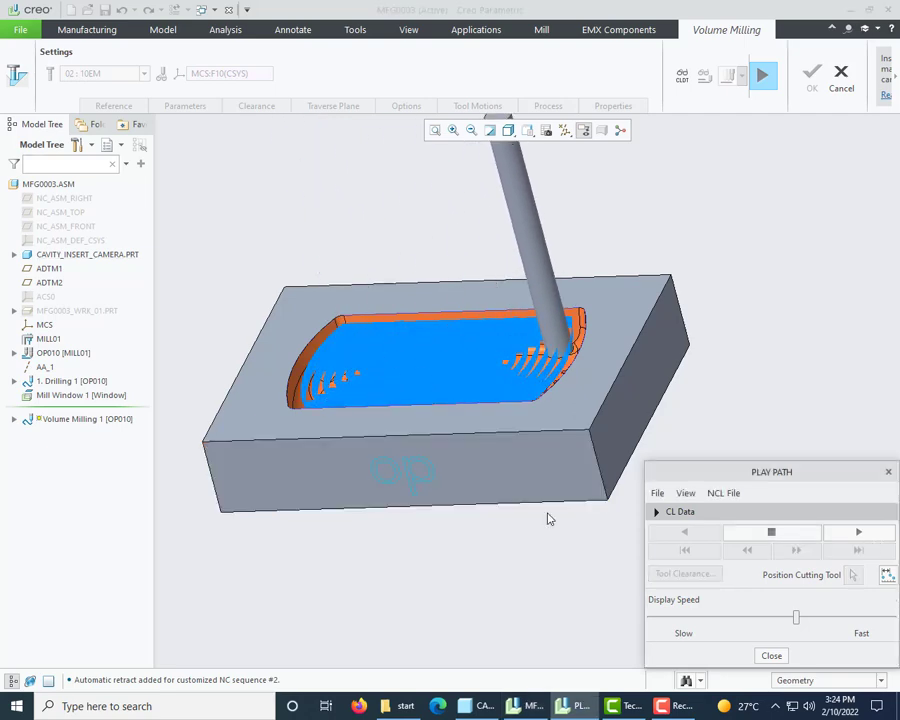
pyautogui.moveTo(546, 516)
pyautogui.mouseDown(button='middle')
pyautogui.moveTo(496, 520)
pyautogui.moveTo(502, 539)
pyautogui.mouseUp(button='middle')
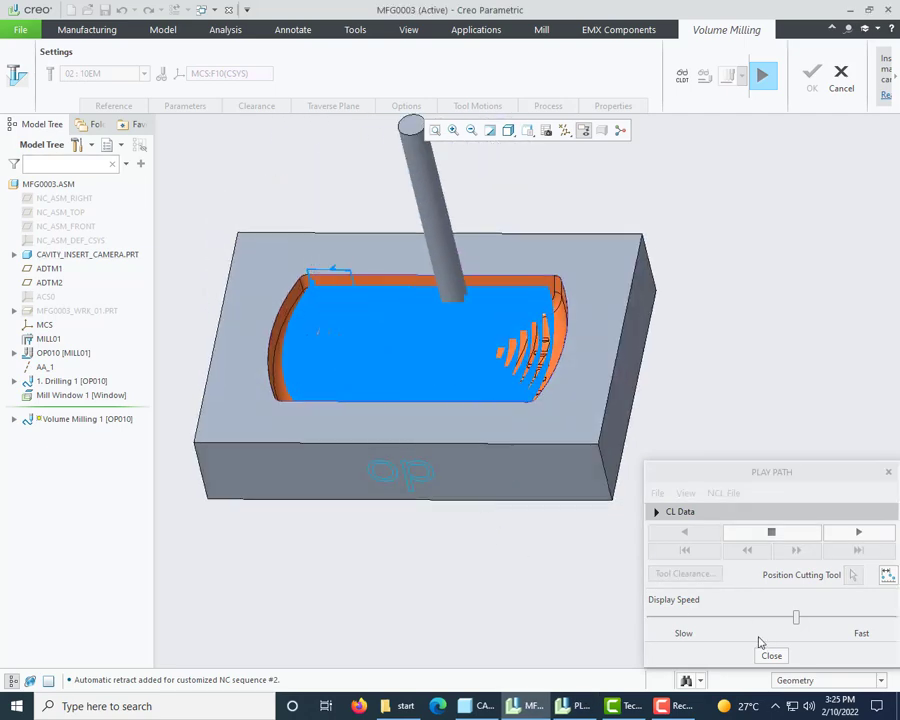
pyautogui.click(771, 655)
pyautogui.scroll(-2, 659, 484)
pyautogui.scroll(2, 645, 400)
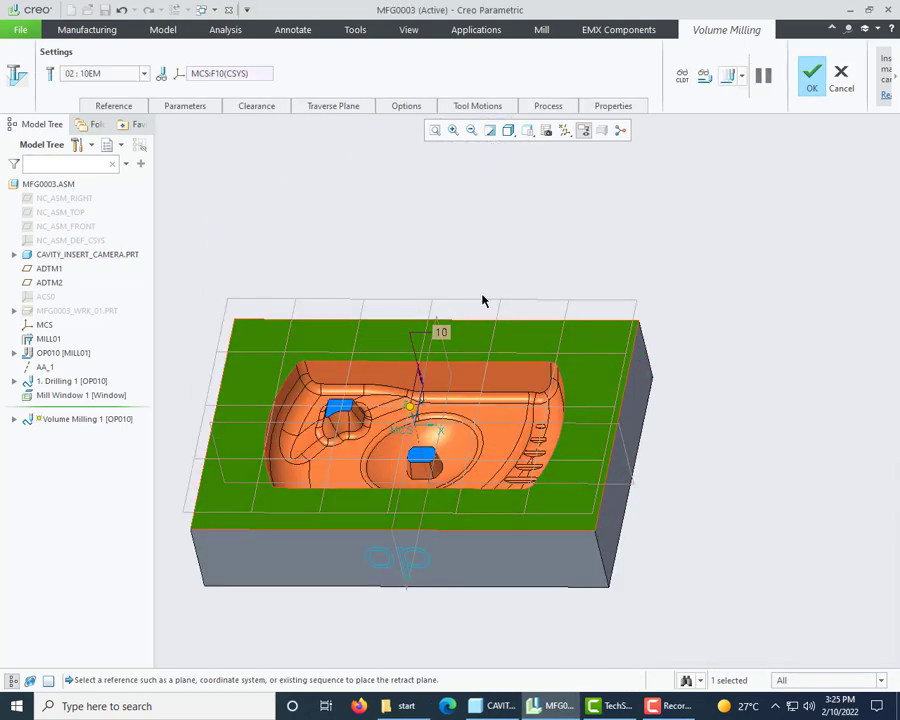
# Step: Edit the Full Depth Cut tool motion to use datum axis AA_1 as its approach axis
pyautogui.click(478, 106)
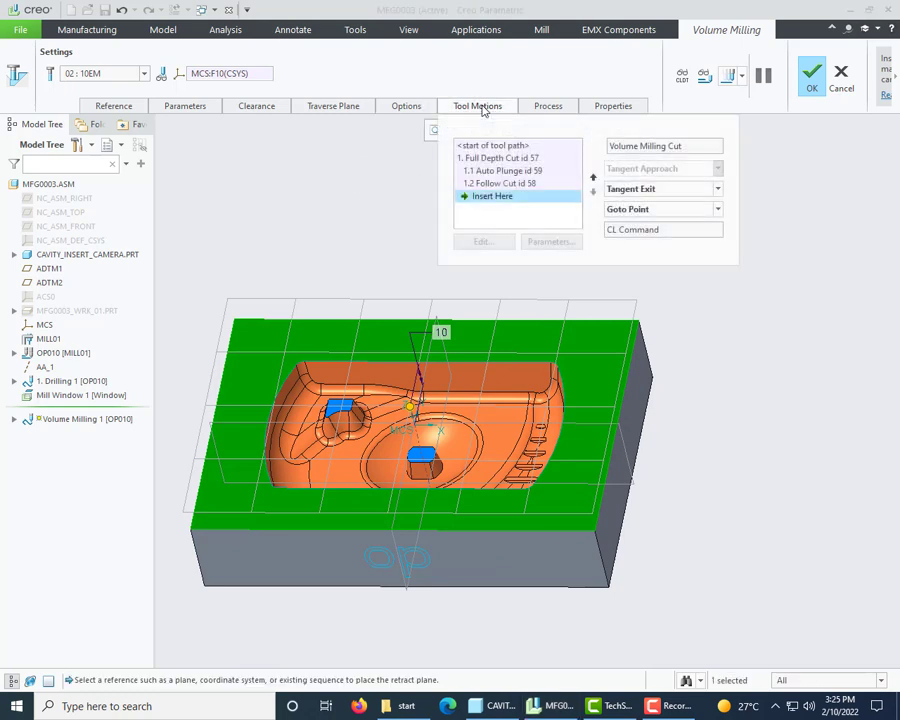
pyautogui.click(495, 158)
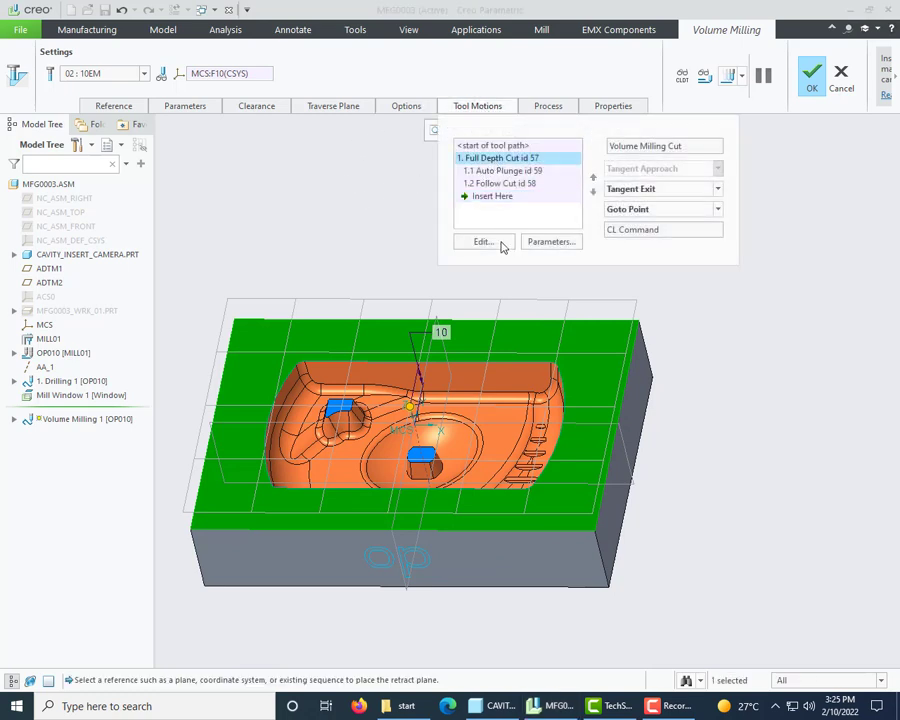
pyautogui.click(500, 244)
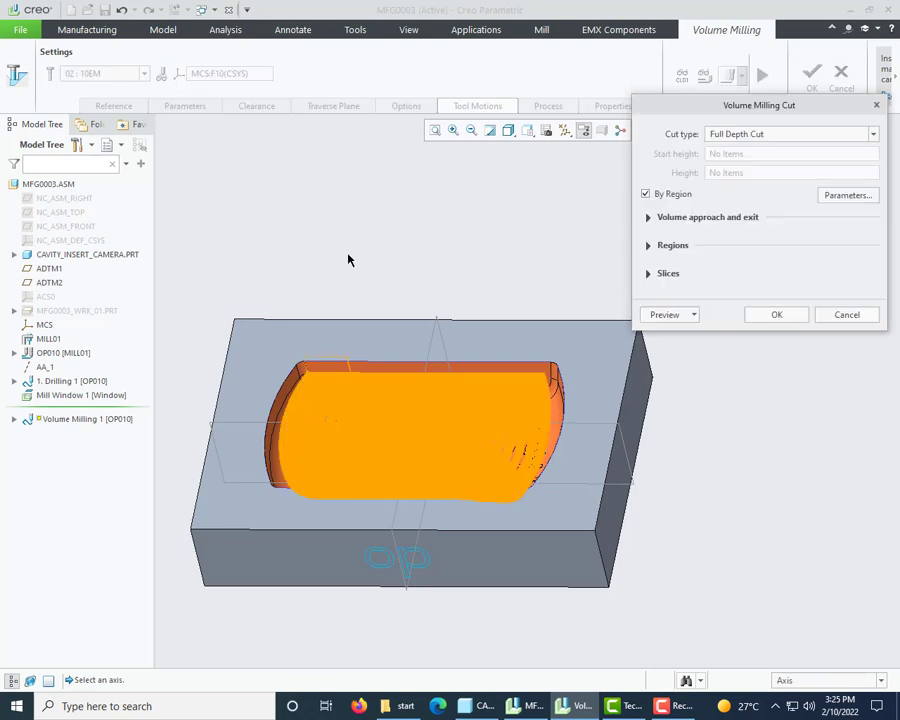
pyautogui.scroll(-2, 489, 247)
pyautogui.click(648, 218)
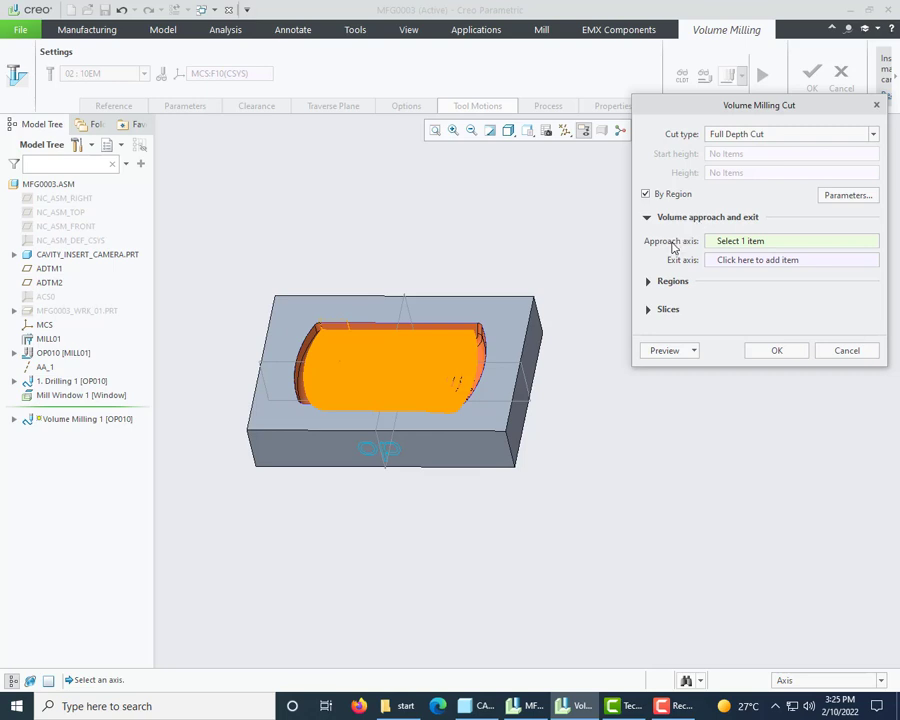
pyautogui.click(731, 241)
pyautogui.scroll(-6, 416, 370)
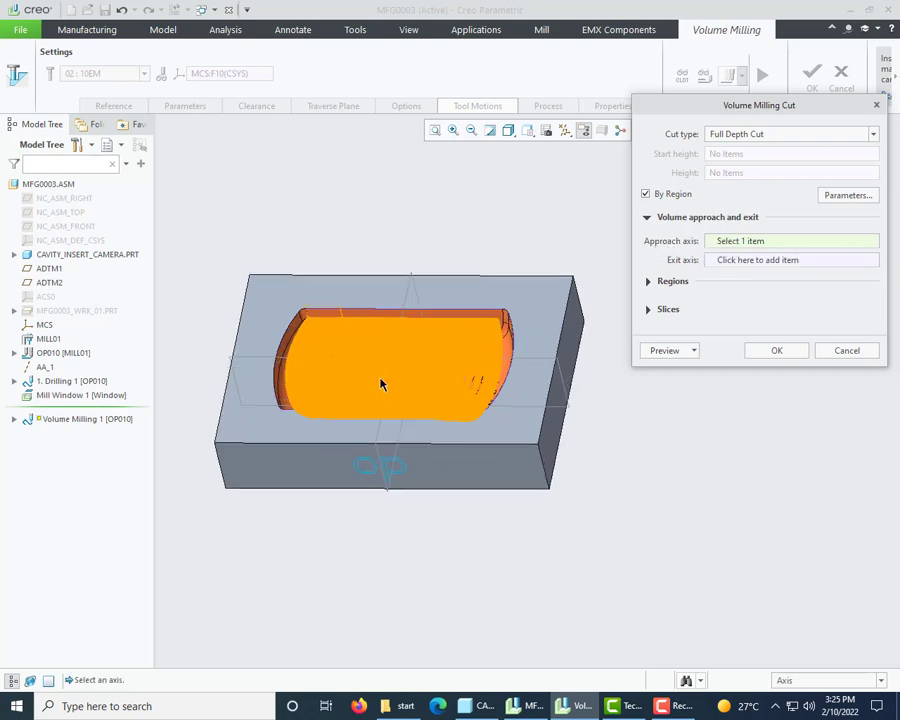
pyautogui.moveTo(416, 388)
pyautogui.mouseDown(button='middle')
pyautogui.moveTo(410, 404)
pyautogui.moveTo(408, 394)
pyautogui.mouseUp(button='middle')
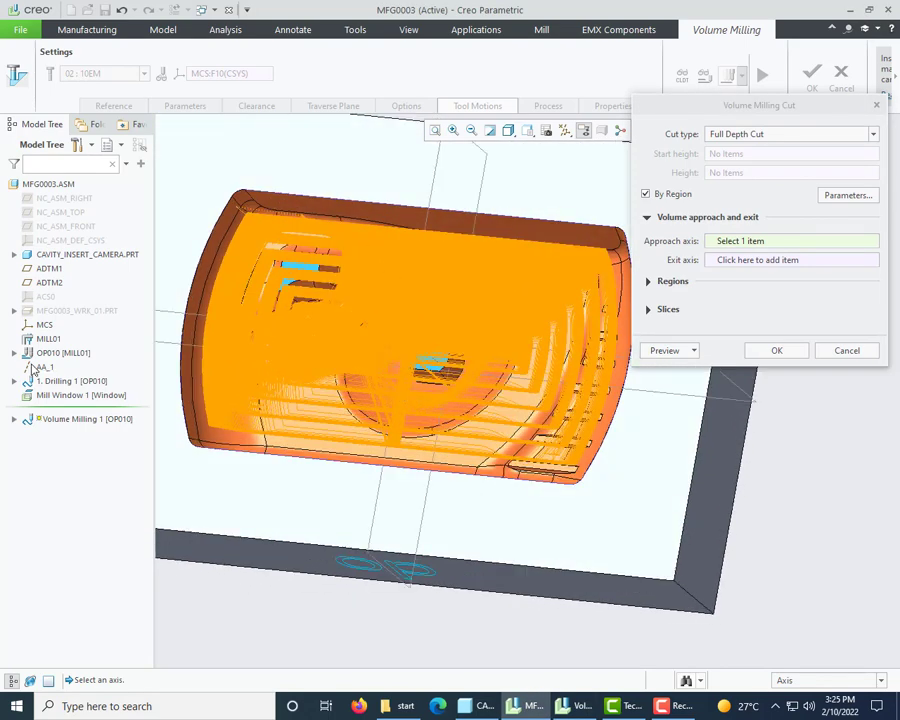
pyautogui.click(43, 368)
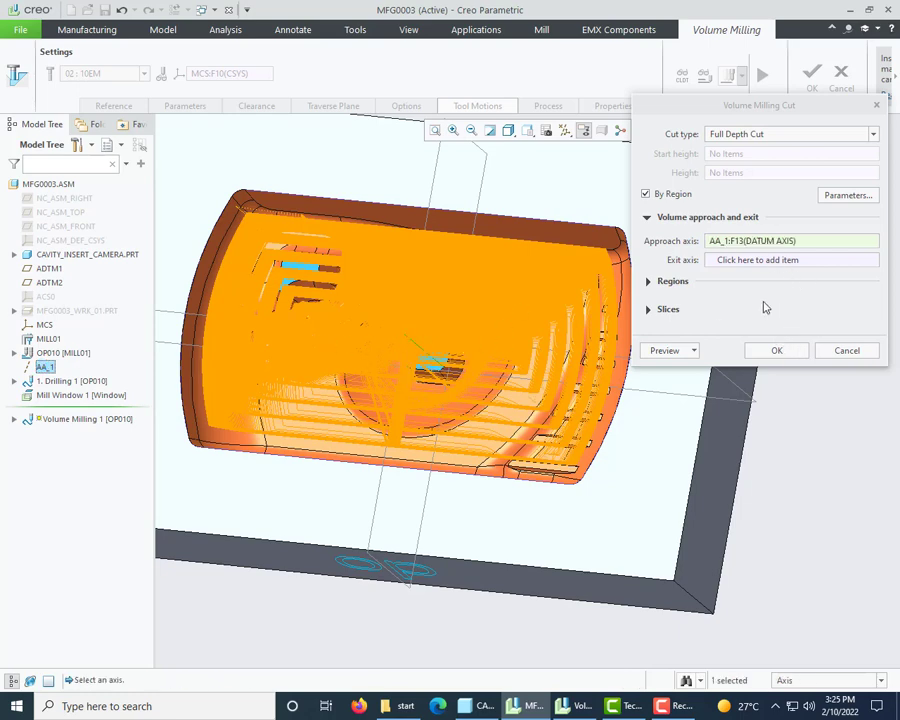
pyautogui.moveTo(457, 373); pyautogui.dragTo(415, 360, button='middle')
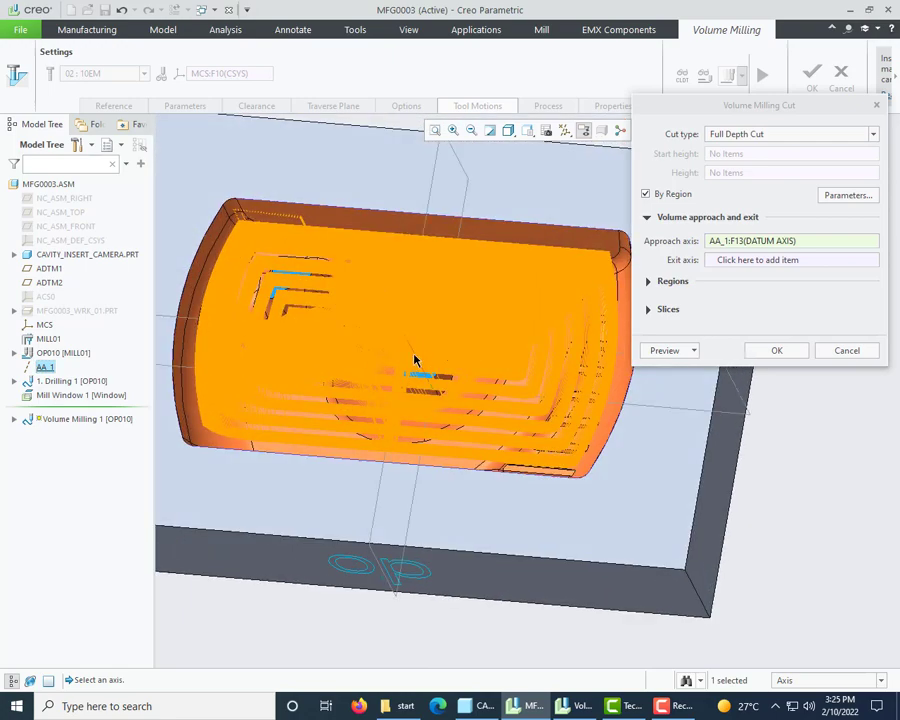
pyautogui.click(775, 350)
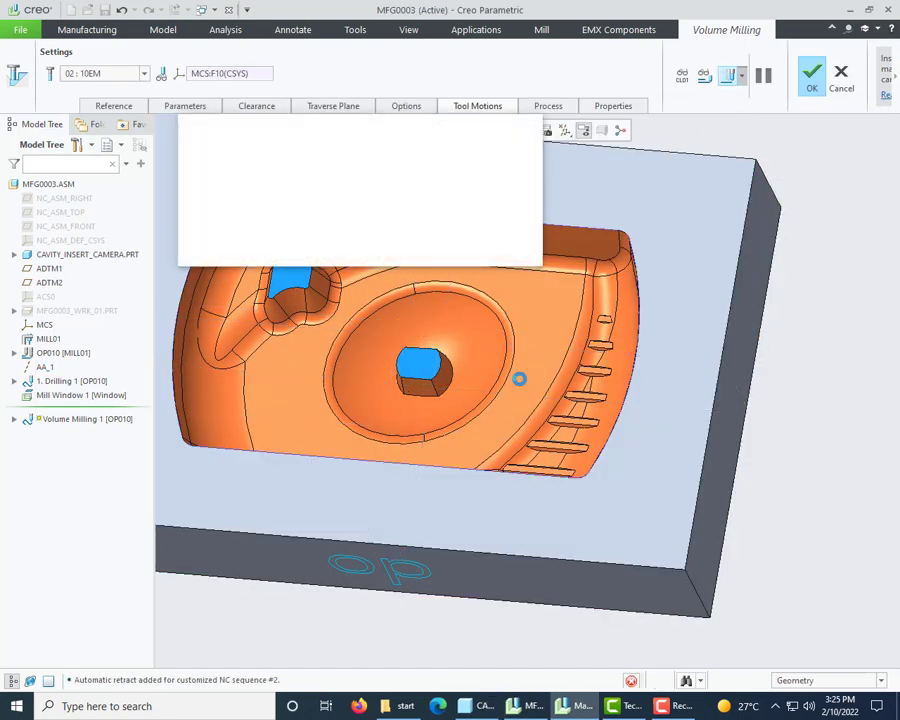
# Step: Play the volume milling tool path at a slightly slower display speed, inspect the cavity coverage, and close the playback
pyautogui.scroll(3, 519, 378)
pyautogui.moveTo(516, 352)
pyautogui.mouseDown(button='middle')
pyautogui.moveTo(520, 309)
pyautogui.moveTo(508, 293)
pyautogui.moveTo(515, 356)
pyautogui.mouseUp(button='middle')
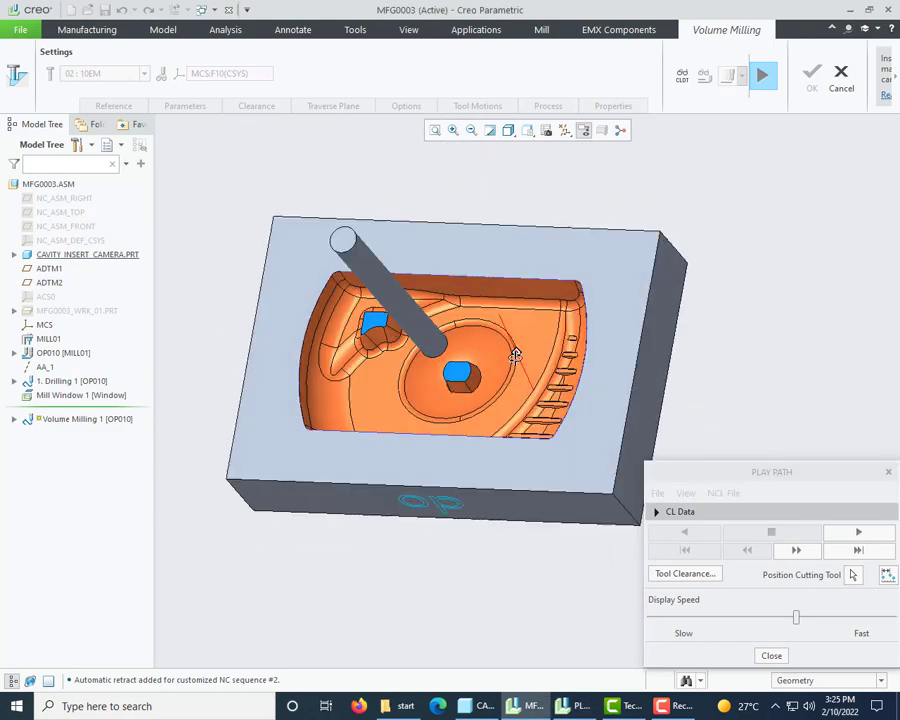
pyautogui.click(805, 617)
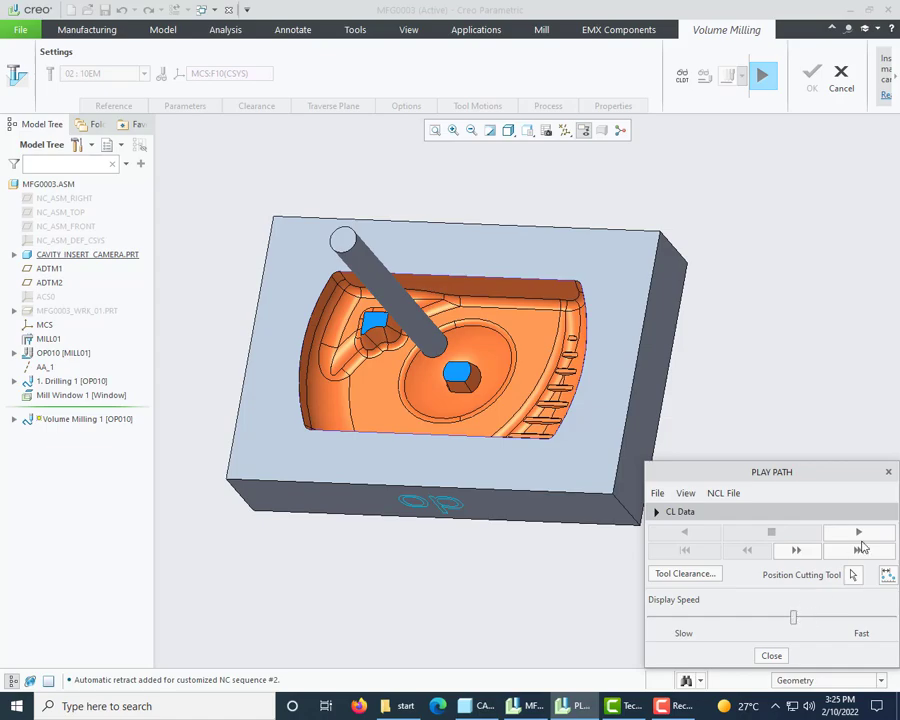
pyautogui.click(859, 533)
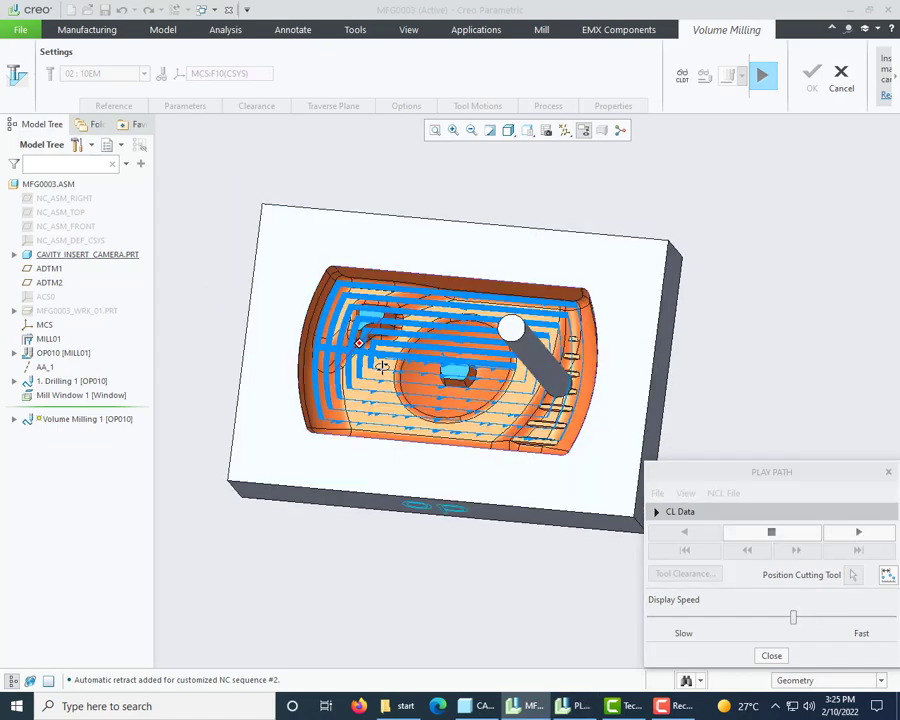
pyautogui.moveTo(382, 367); pyautogui.dragTo(389, 362, button='middle')
pyautogui.scroll(-4, 444, 366)
pyautogui.moveTo(467, 387)
pyautogui.mouseDown(button='middle')
pyautogui.moveTo(445, 355)
pyautogui.moveTo(458, 403)
pyautogui.mouseUp(button='middle')
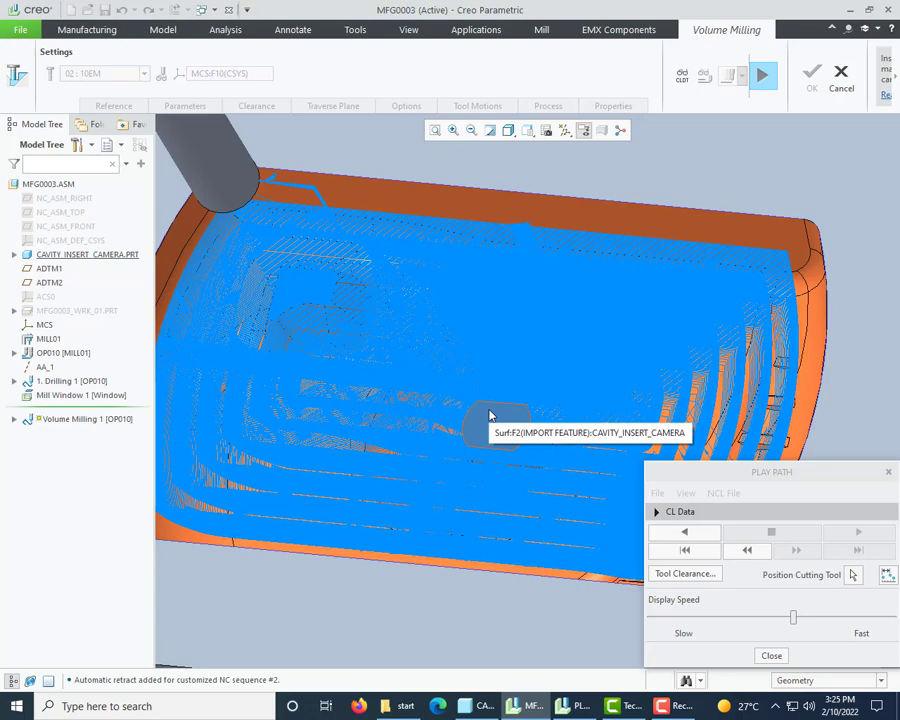
pyautogui.scroll(4, 602, 402)
pyautogui.scroll(-1, 626, 401)
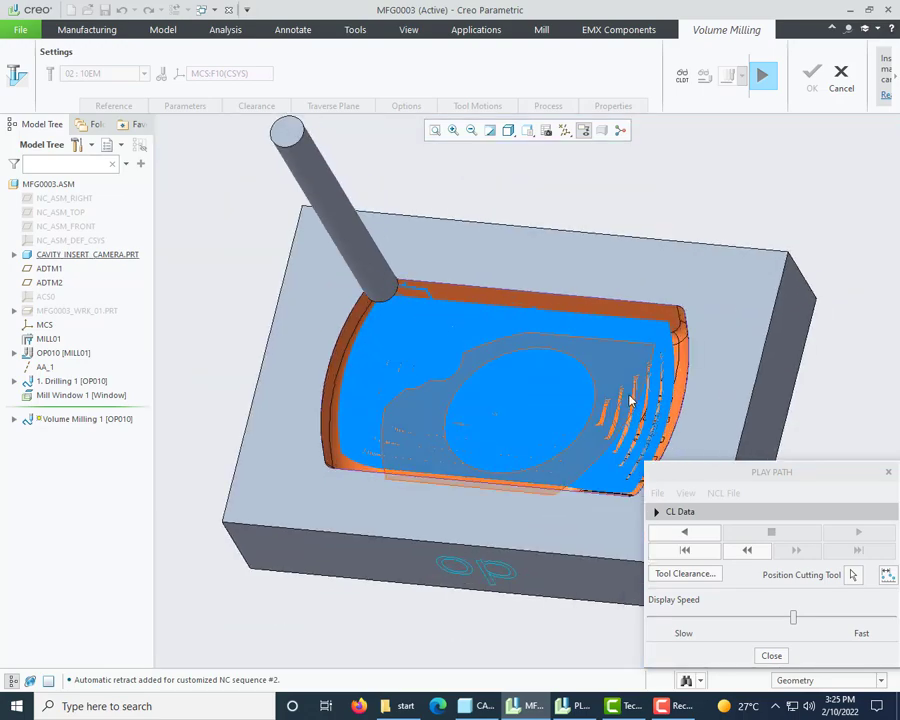
pyautogui.moveTo(713, 283)
pyautogui.mouseDown(button='middle')
pyautogui.moveTo(719, 330)
pyautogui.moveTo(805, 136)
pyautogui.mouseUp(button='middle')
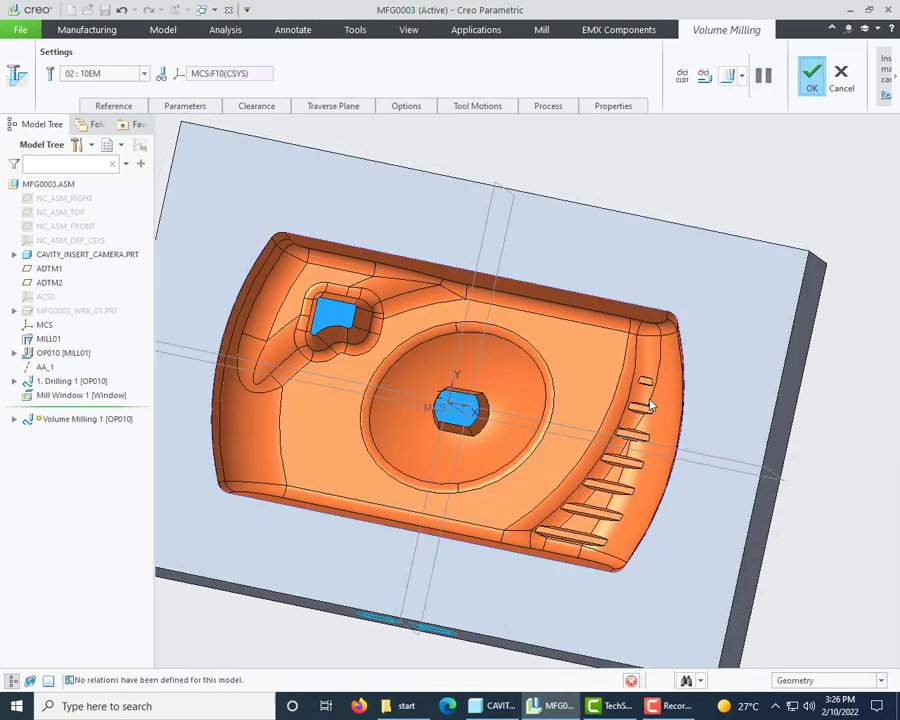
# Step: Accept the volume milling sequence and save the MFG0003 manufacturing assembly
pyautogui.click(811, 74)
pyautogui.click(104, 11)
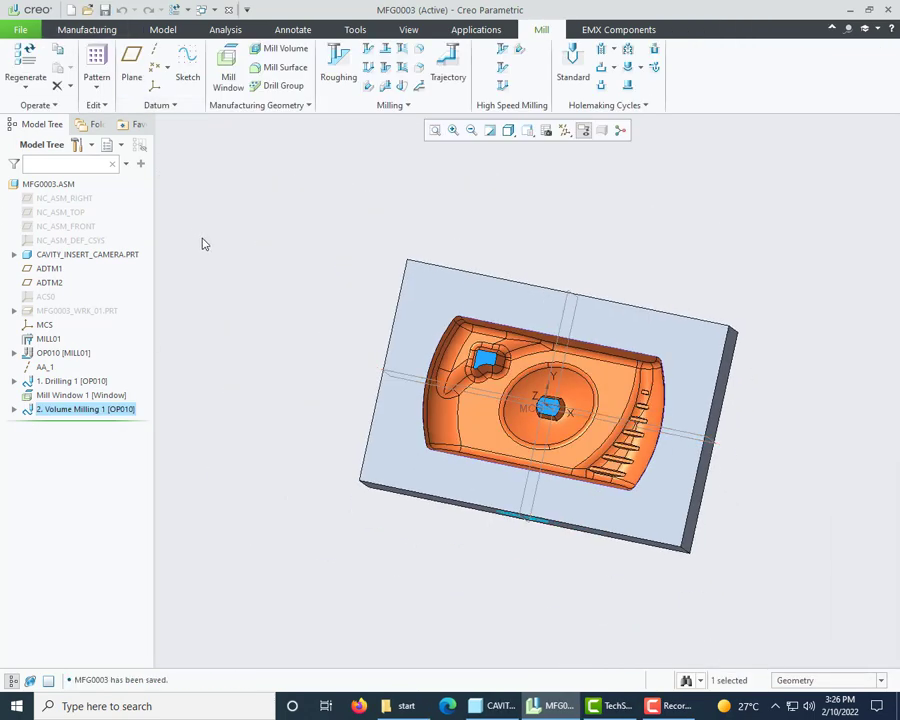
# Step: Bring up the available actions for the workpiece MFG0003_WRK_01.PRT
pyautogui.rightClick(63, 312)
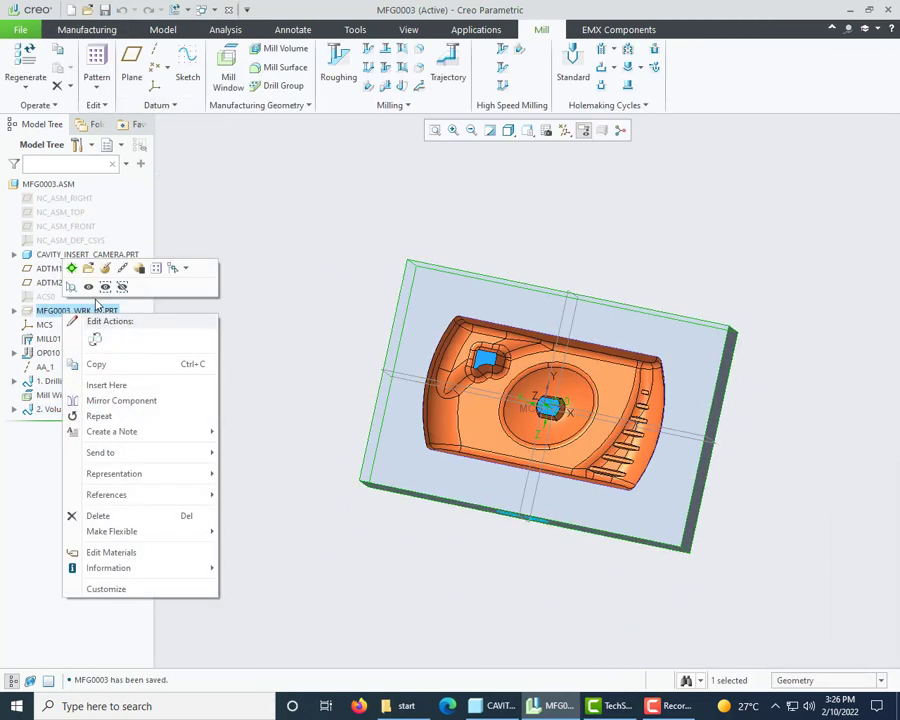
# Step: Show the workpiece MFG0003_WRK_01.PRT and start a material removal simulation for Drilling 1 and Volume Milling 1
pyautogui.click(88, 289)
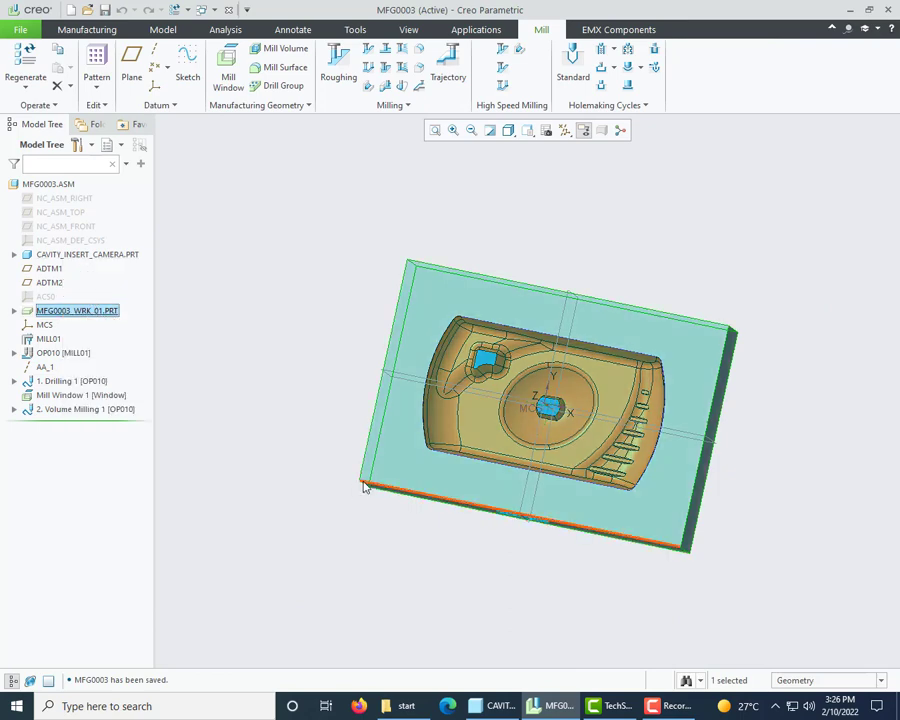
pyautogui.moveTo(333, 494); pyautogui.dragTo(3, 418, button='middle')
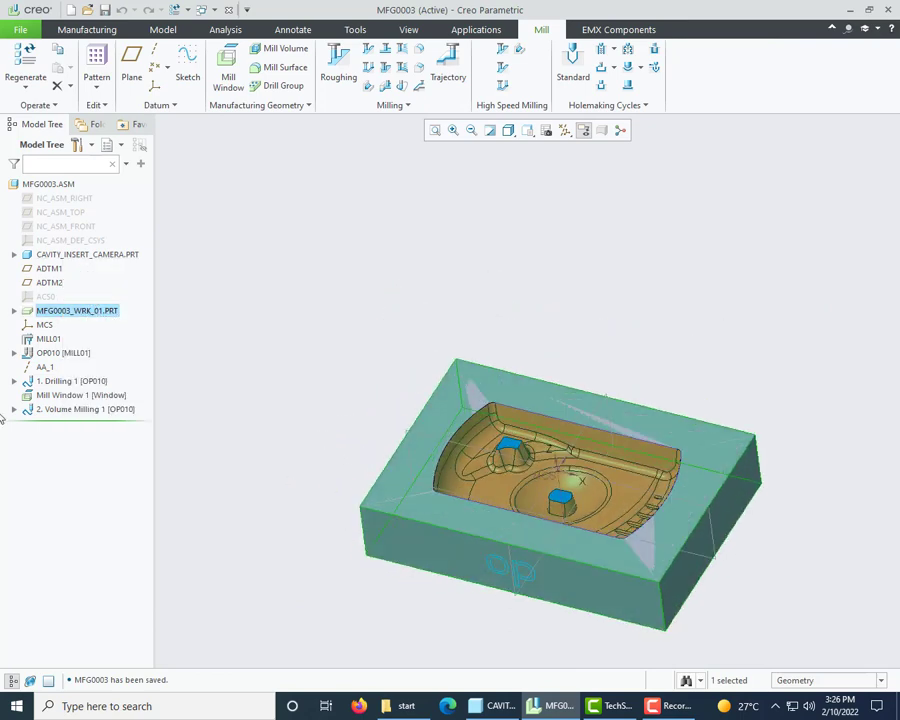
pyautogui.click(70, 381)
pyautogui.keyDown('ctrl'); pyautogui.click(75, 409); pyautogui.keyUp('ctrl')
pyautogui.rightClick(77, 409)
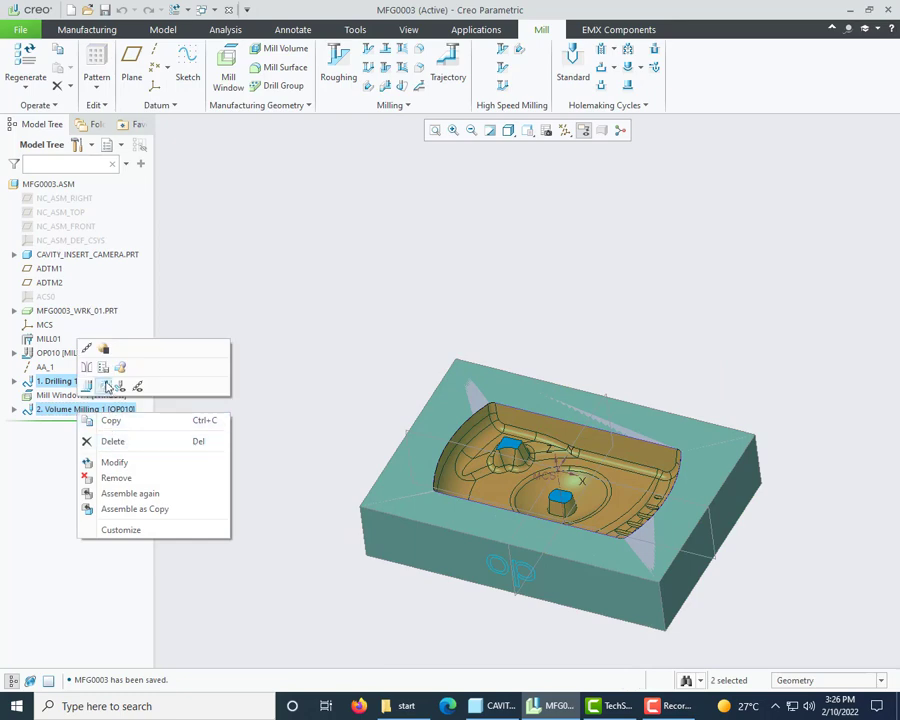
pyautogui.click(107, 386)
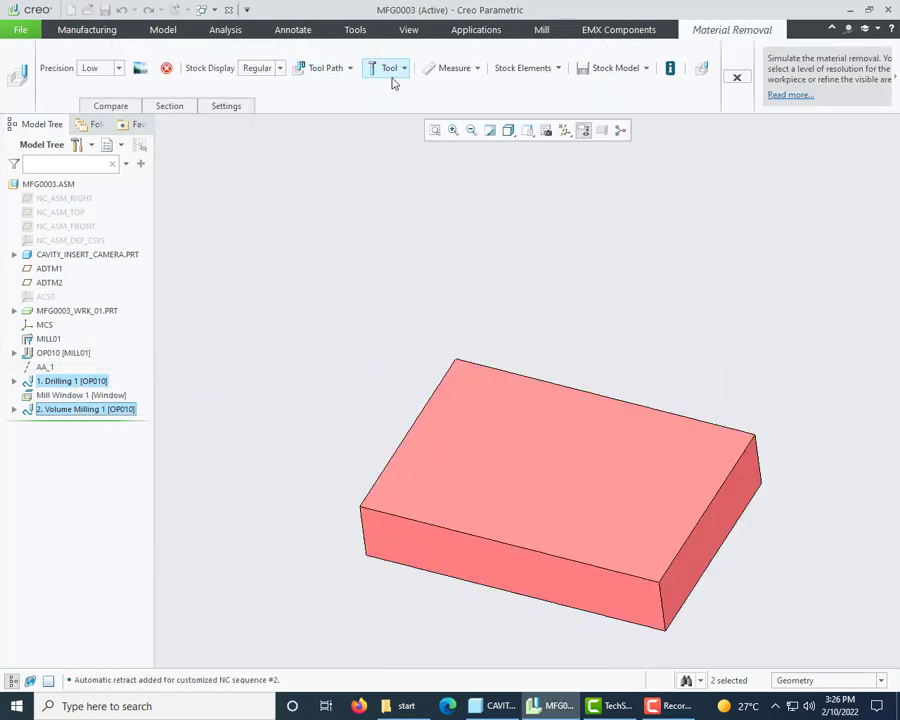
# Step: Turn off Follow in the tool path display and open the material removal simulation player
pyautogui.click(403, 70)
pyautogui.click(399, 98)
pyautogui.click(337, 70)
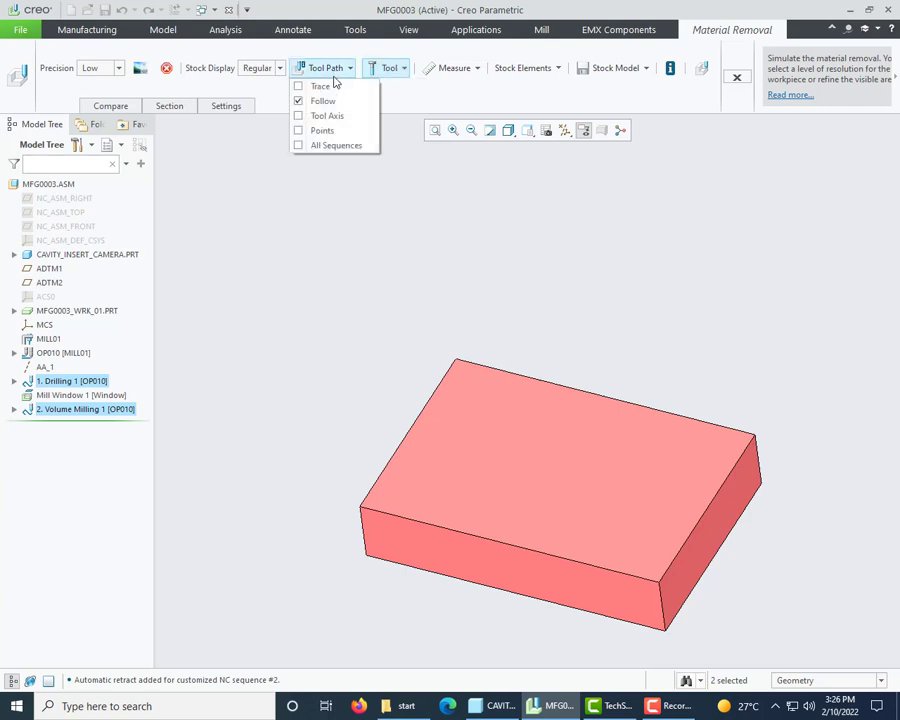
pyautogui.click(322, 106)
pyautogui.click(335, 216)
pyautogui.click(702, 72)
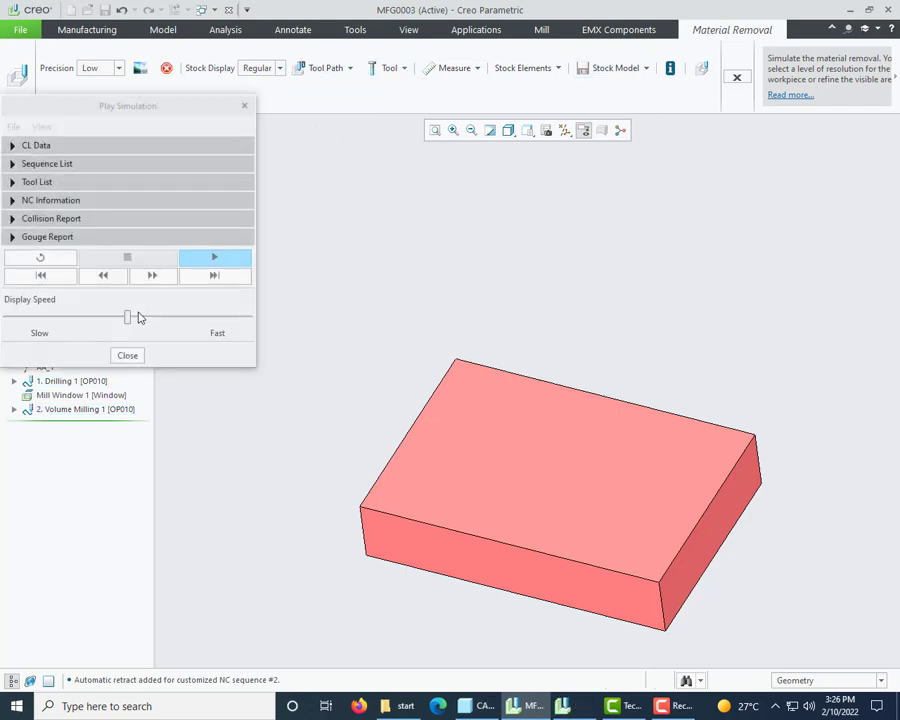
# Step: Play the drilling and volume milling simulation from the slowest up to the fastest display speed, inspect the machined stock, and close the player
pyautogui.moveTo(127, 318); pyautogui.dragTo(2, 335)
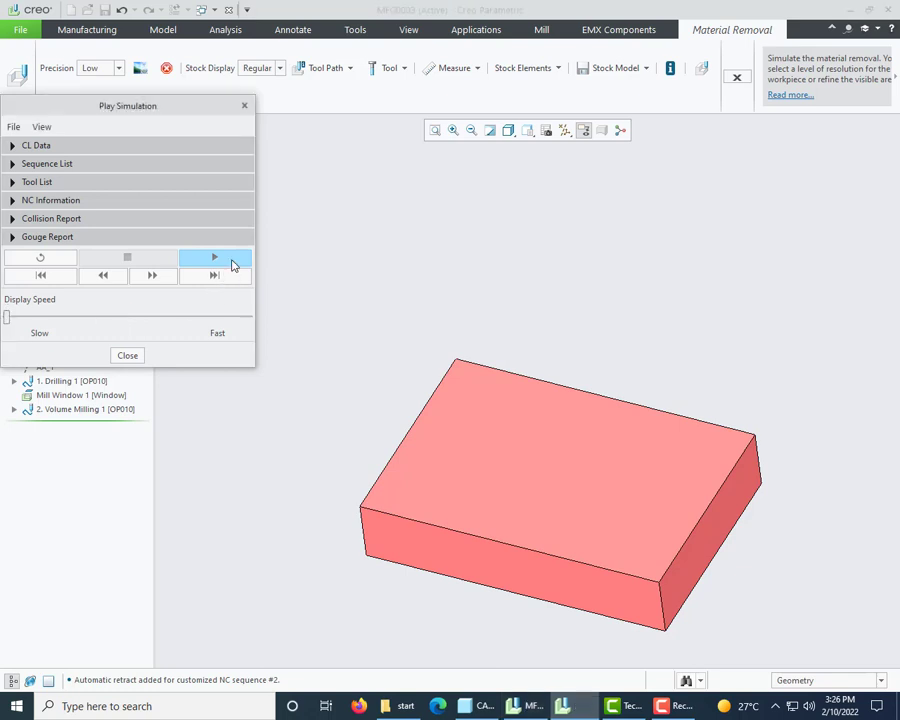
pyautogui.click(231, 263)
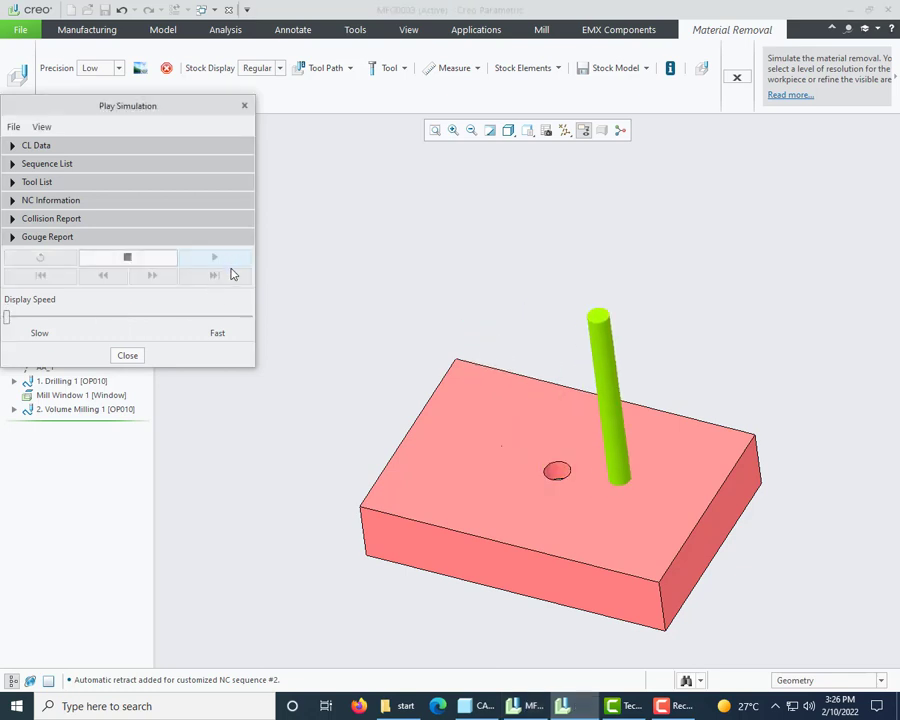
pyautogui.moveTo(608, 502)
pyautogui.mouseDown(button='middle')
pyautogui.moveTo(608, 542)
pyautogui.moveTo(618, 515)
pyautogui.mouseUp(button='middle')
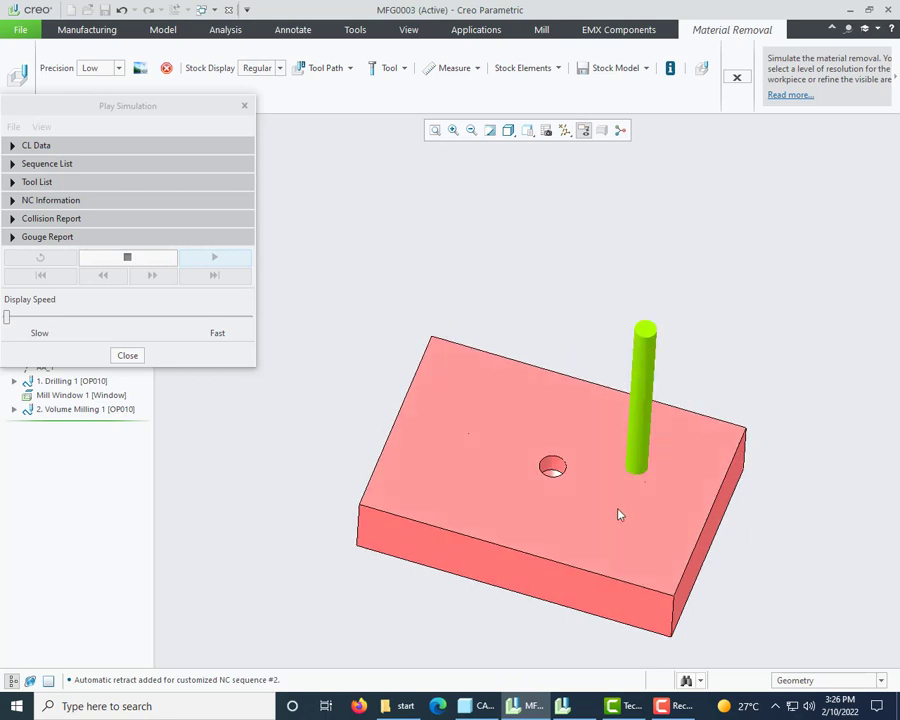
pyautogui.moveTo(6, 318); pyautogui.dragTo(100, 330)
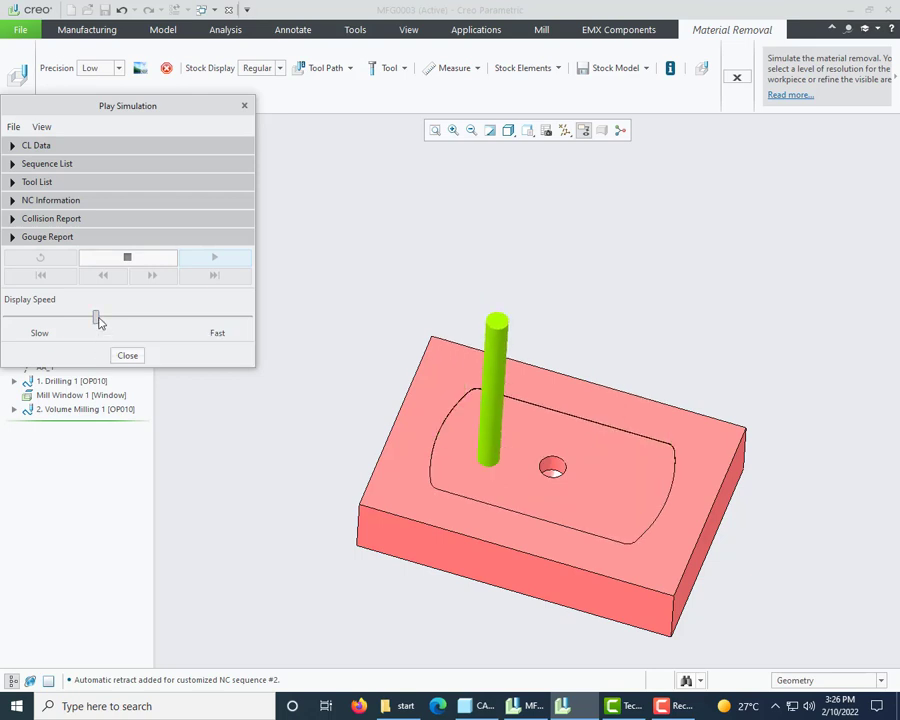
pyautogui.moveTo(98, 322); pyautogui.dragTo(321, 404)
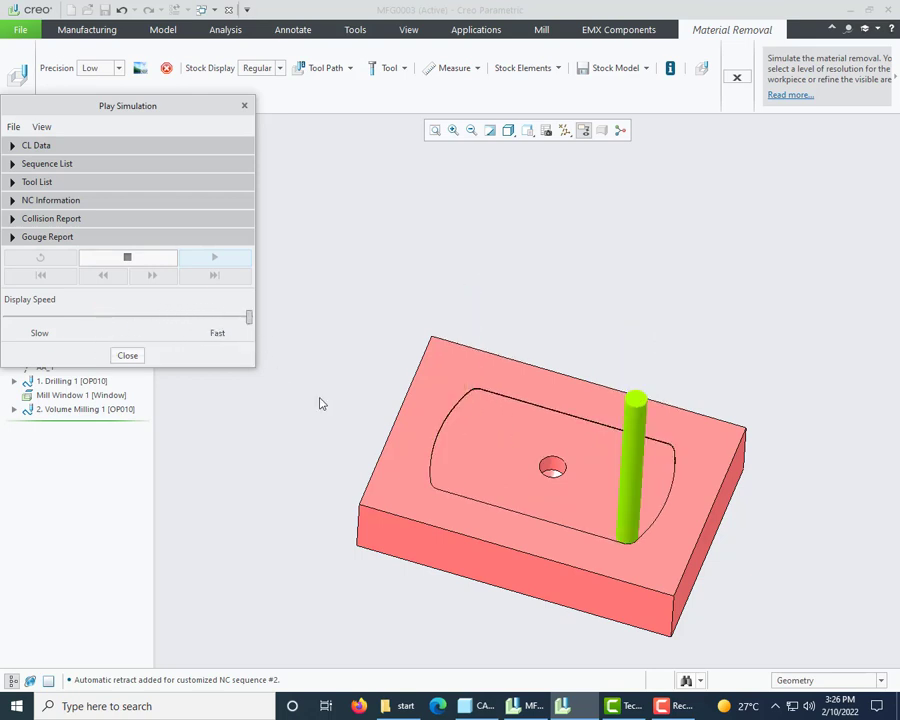
pyautogui.moveTo(558, 456); pyautogui.dragTo(556, 458, button='middle')
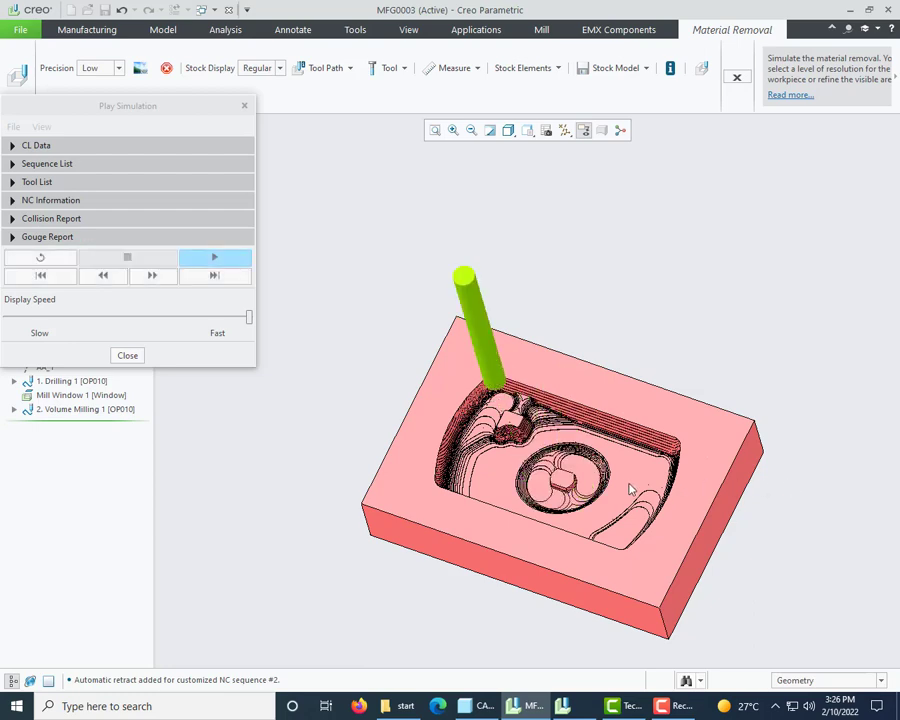
pyautogui.moveTo(630, 489); pyautogui.dragTo(438, 446, button='middle')
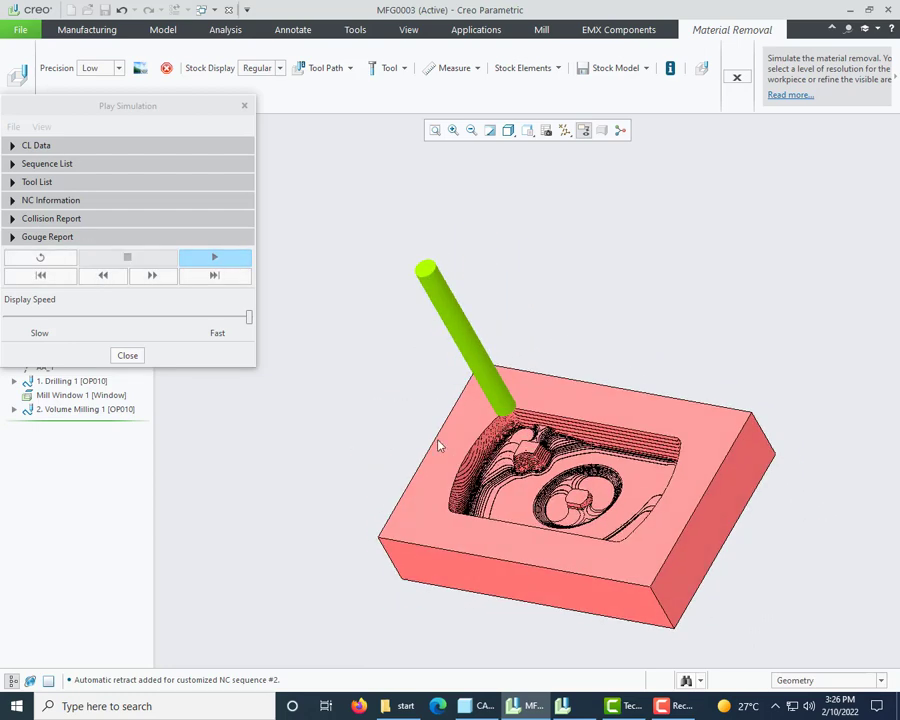
pyautogui.click(127, 356)
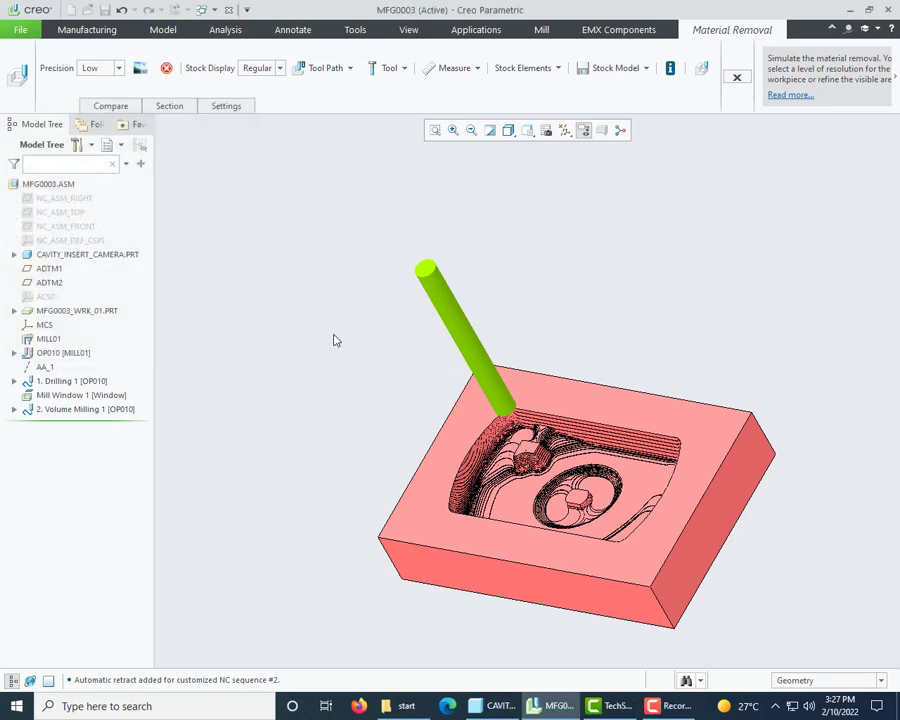
# Step: Compare the machined stock with the target part using a 0.00 offset
pyautogui.click(108, 105)
pyautogui.click(250, 139)
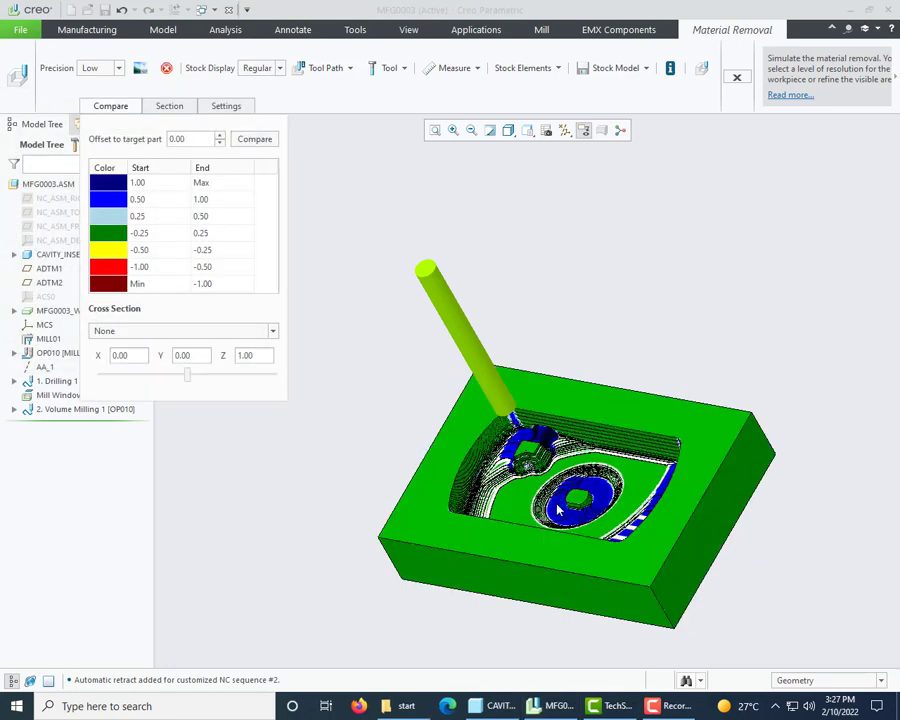
pyautogui.moveTo(636, 382); pyautogui.dragTo(644, 374, button='middle')
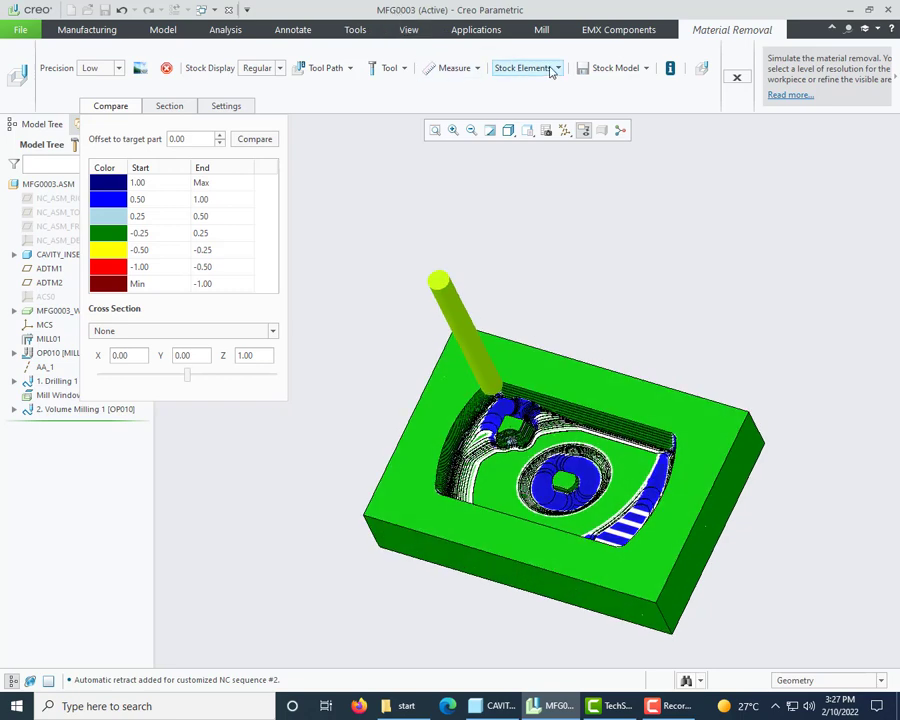
# Step: Measure the stock deviation at a point in the blue area beside the small cavity boss and inspect the remaining material
pyautogui.click(454, 68)
pyautogui.click(455, 88)
pyautogui.scroll(-4, 492, 428)
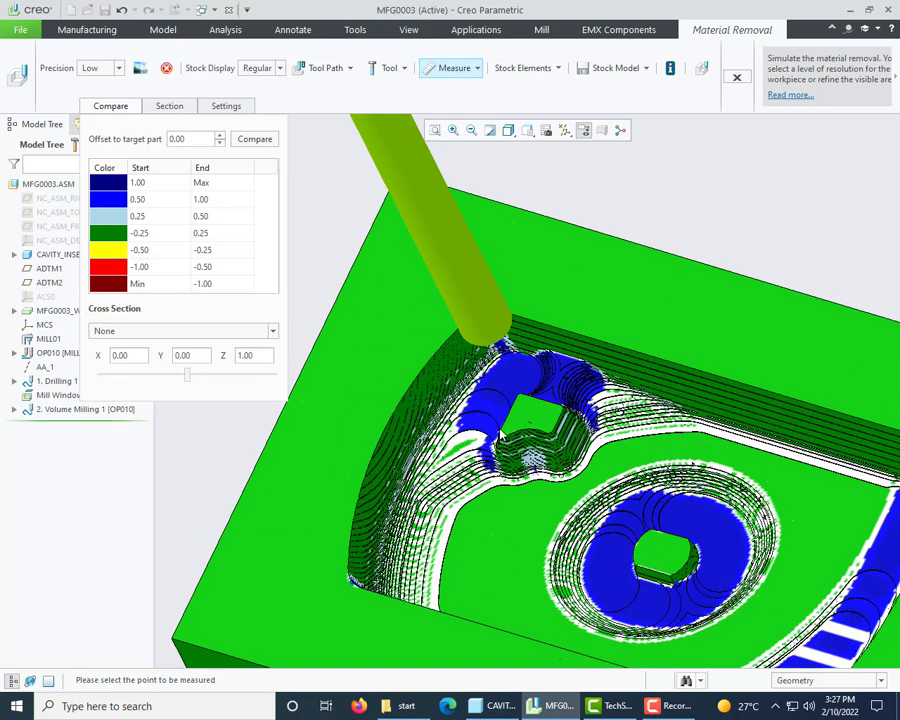
pyautogui.click(505, 381)
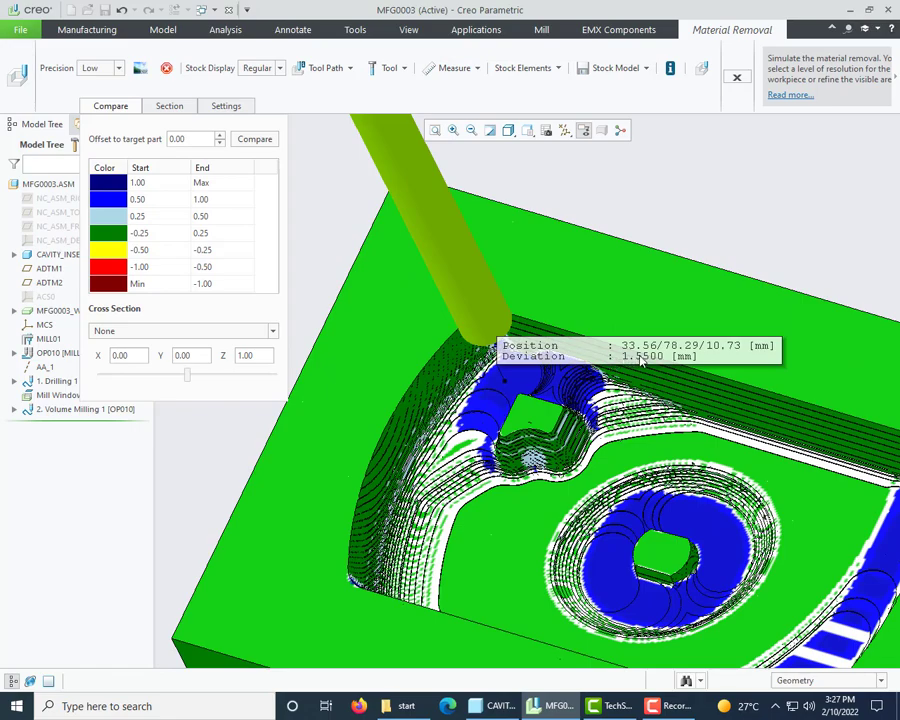
pyautogui.scroll(4, 605, 375)
pyautogui.moveTo(605, 375); pyautogui.dragTo(416, 399, button='middle')
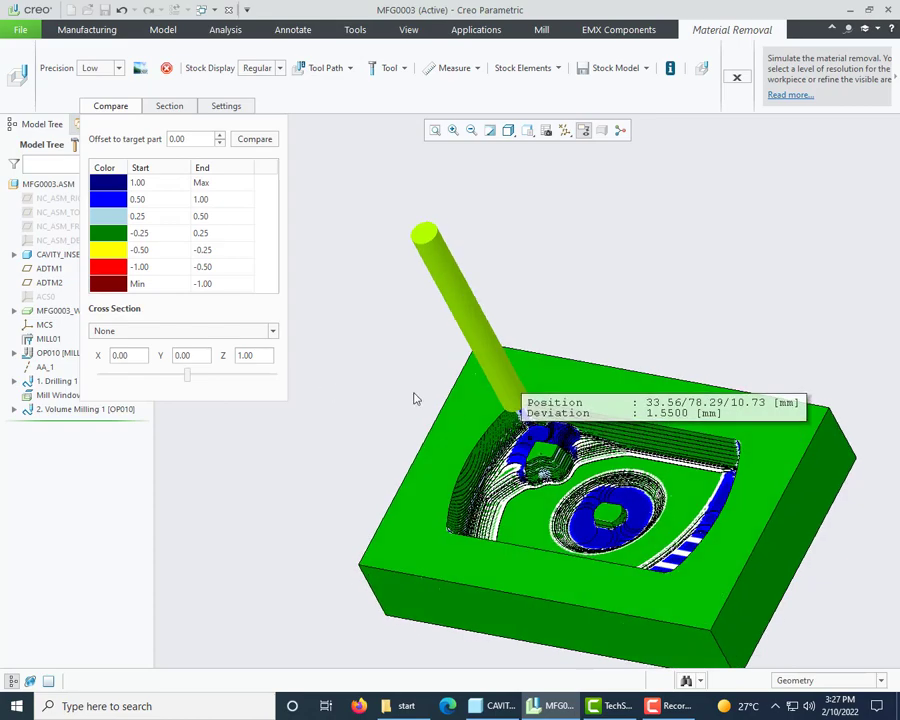
pyautogui.moveTo(691, 487); pyautogui.dragTo(692, 425, button='middle')
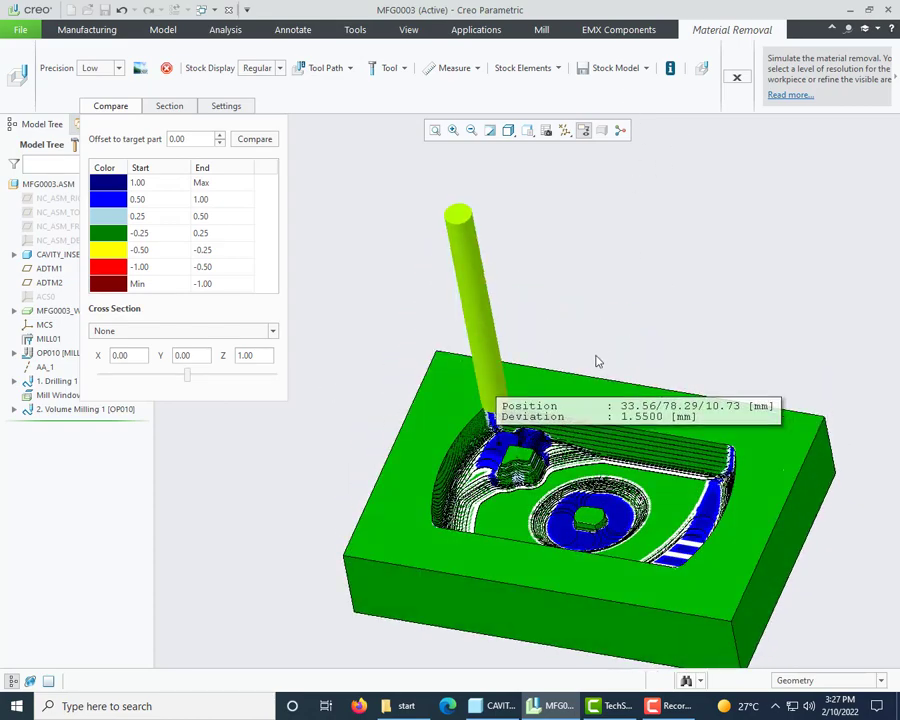
pyautogui.moveTo(560, 418); pyautogui.dragTo(600, 390, button='middle')
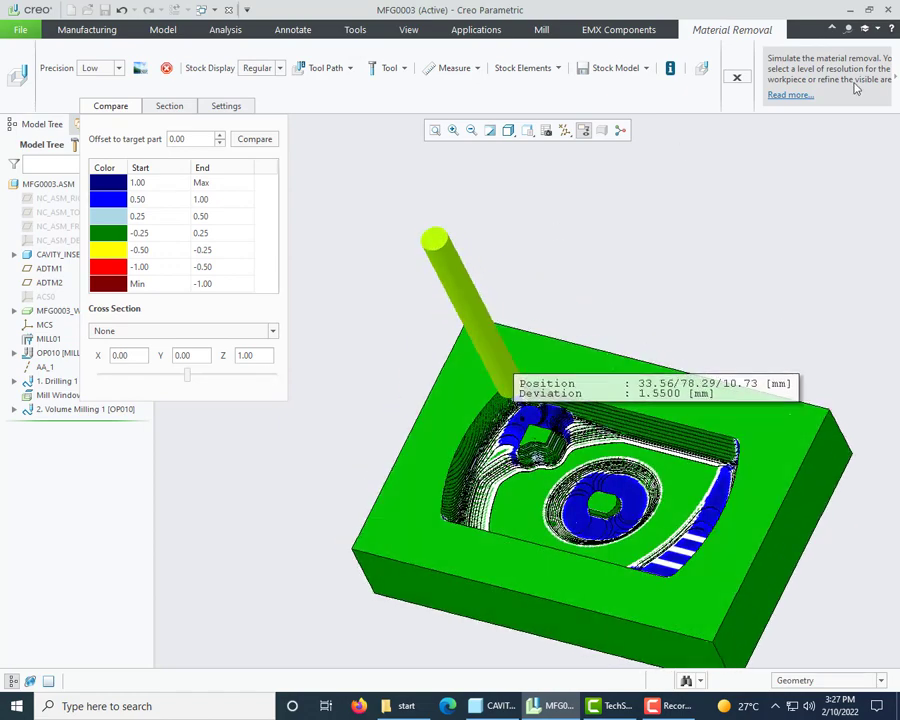
# Step: Close the material removal simulation and hide the workpiece MFG0003_WRK_01.PRT
pyautogui.click(737, 78)
pyautogui.scroll(-2, 488, 257)
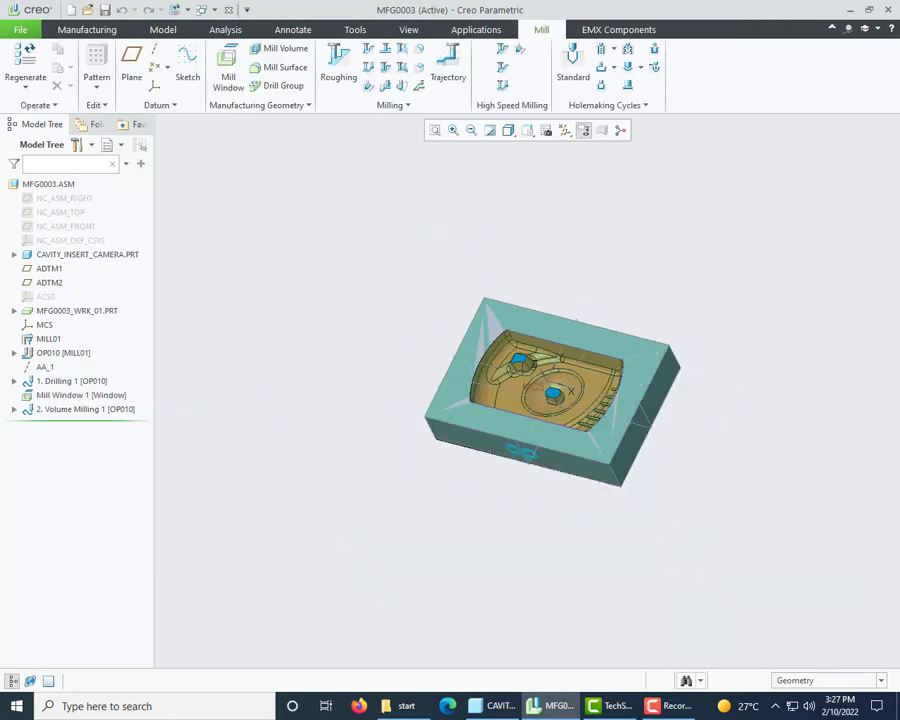
pyautogui.rightClick(65, 312)
pyautogui.click(90, 285)
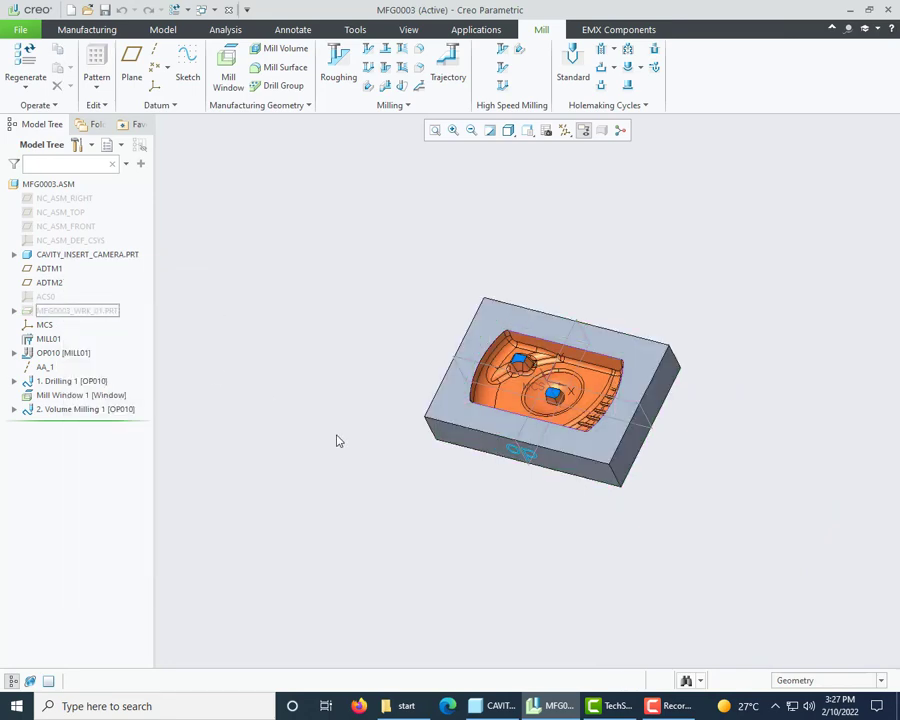
# Step: Examine the walls, corners and bosses of the camera cavity insert from several angles
pyautogui.click(680, 706)
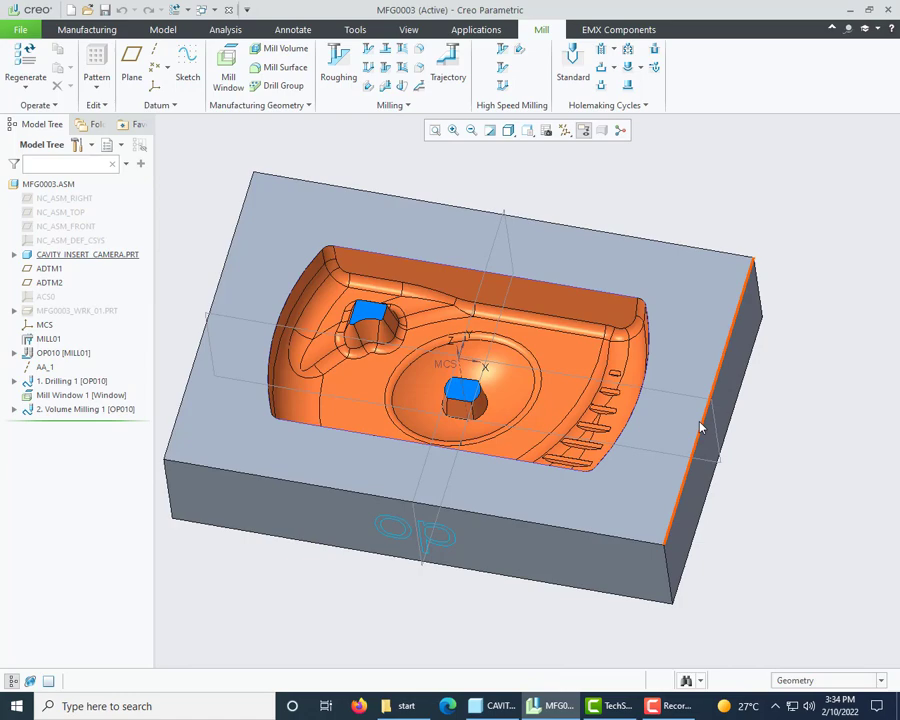
pyautogui.scroll(3, 701, 426)
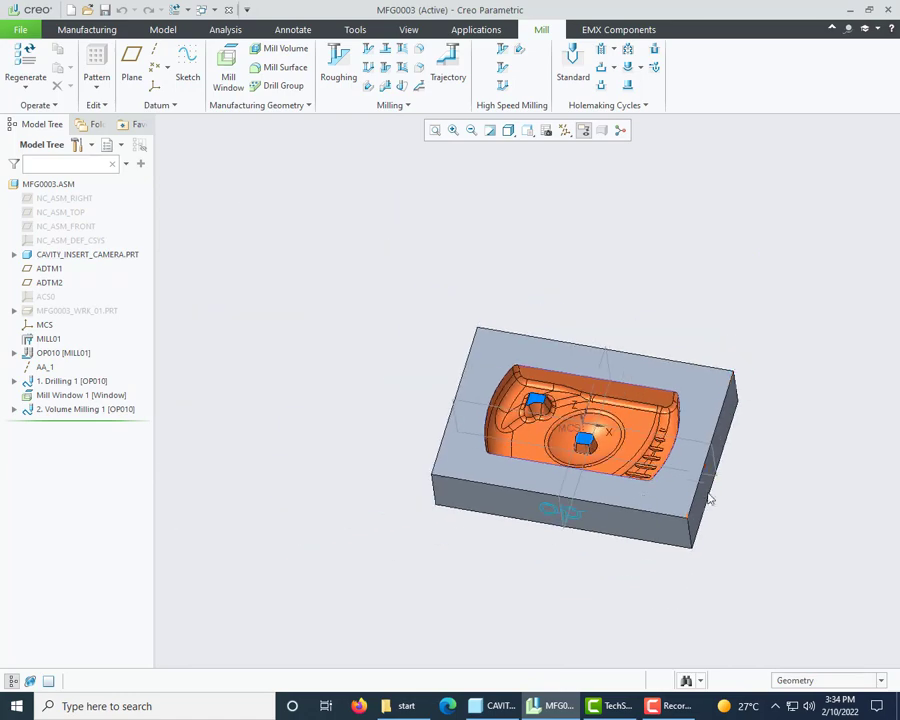
pyautogui.scroll(-5, 709, 497)
pyautogui.moveTo(604, 475); pyautogui.dragTo(552, 477, button='middle')
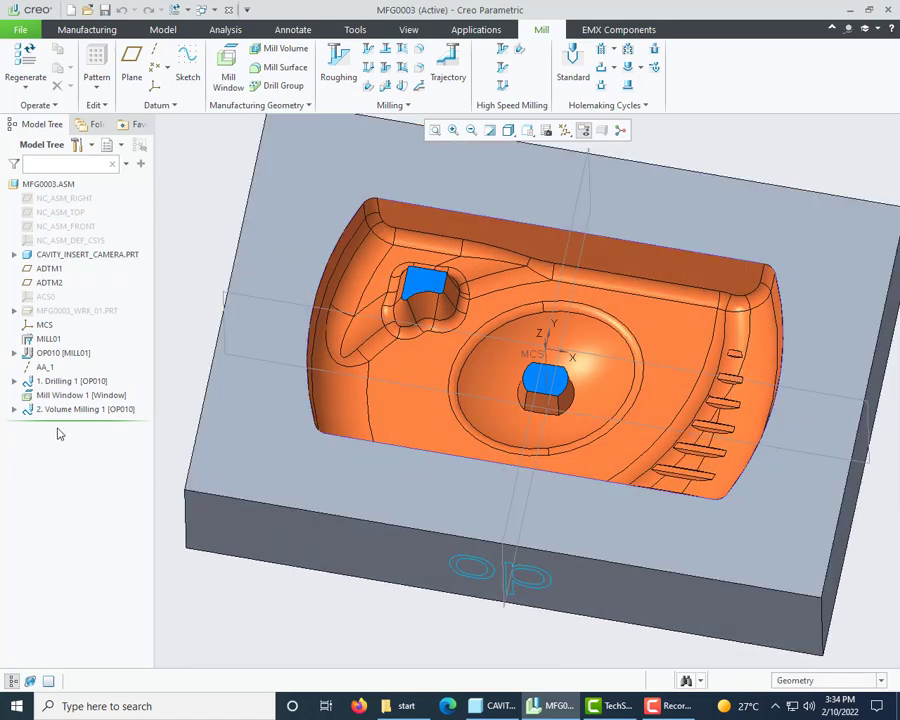
pyautogui.moveTo(389, 260); pyautogui.dragTo(444, 250, button='middle')
pyautogui.moveTo(386, 257); pyautogui.dragTo(388, 259, button='middle')
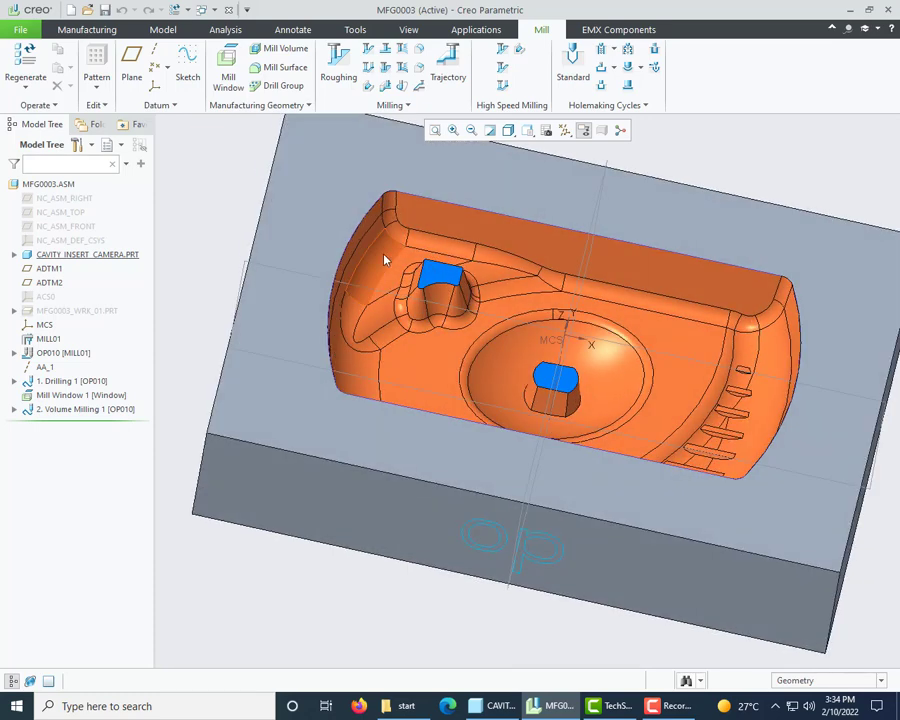
pyautogui.scroll(2, 391, 396)
pyautogui.moveTo(391, 398); pyautogui.dragTo(330, 285, button='middle')
# Step: Create a Local Milling sequence by Previous Tool, enabling Window in place of Surfaces and Prev Tool in its setup
pyautogui.click(395, 105)
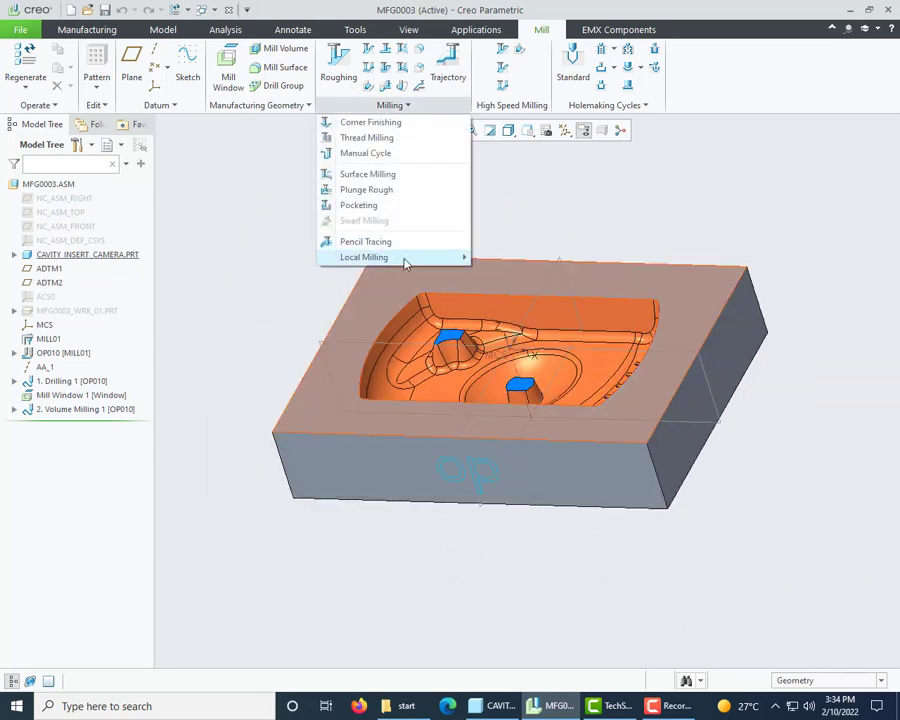
pyautogui.moveTo(404, 262)
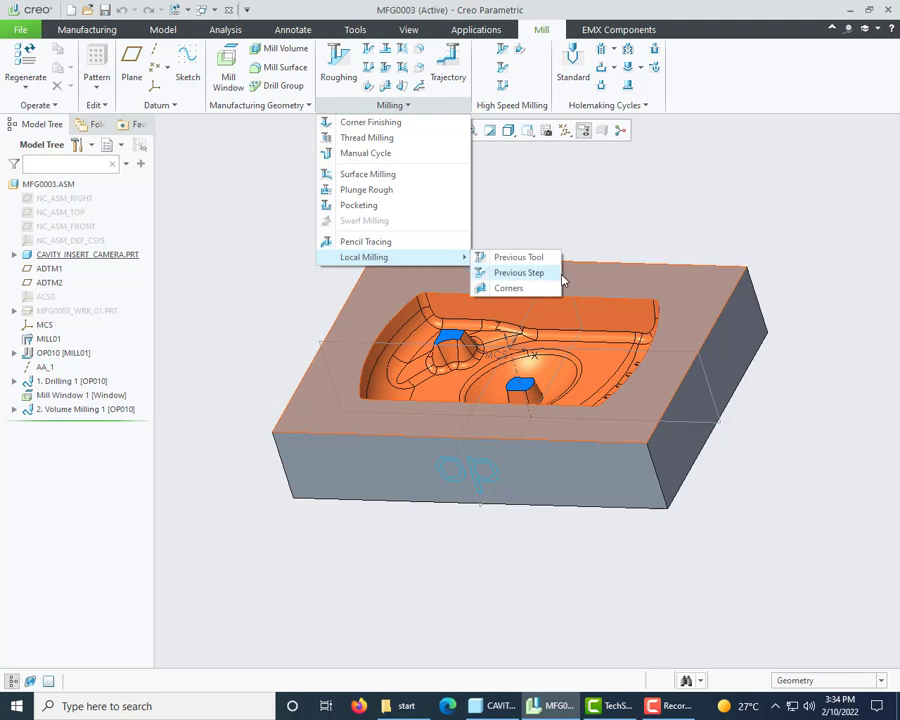
pyautogui.click(530, 261)
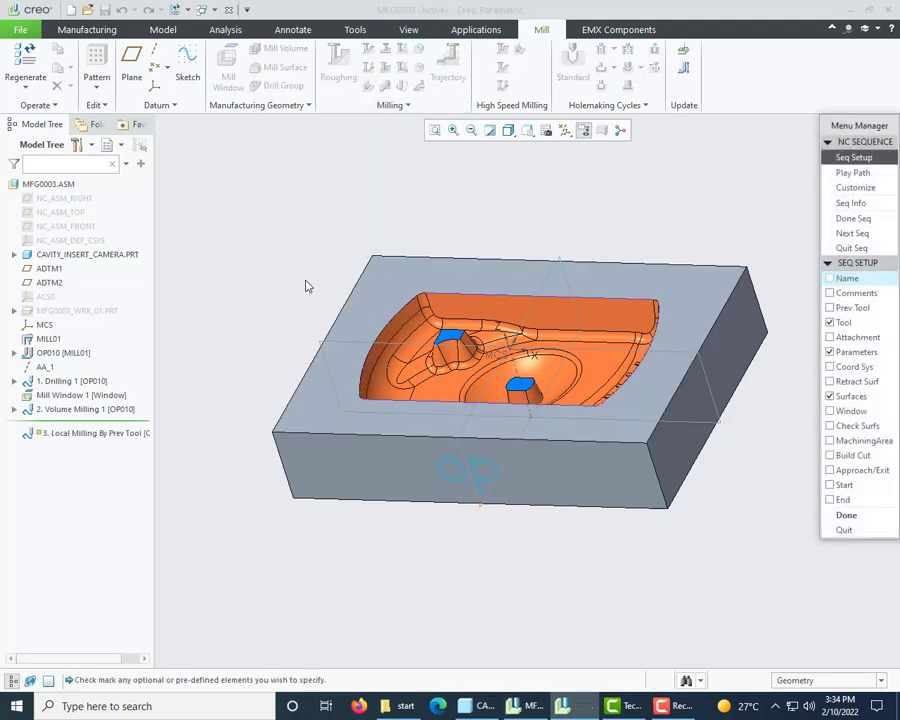
pyautogui.moveTo(306, 282)
pyautogui.mouseDown(button='middle')
pyautogui.moveTo(282, 296)
pyautogui.moveTo(272, 318)
pyautogui.mouseUp(button='middle')
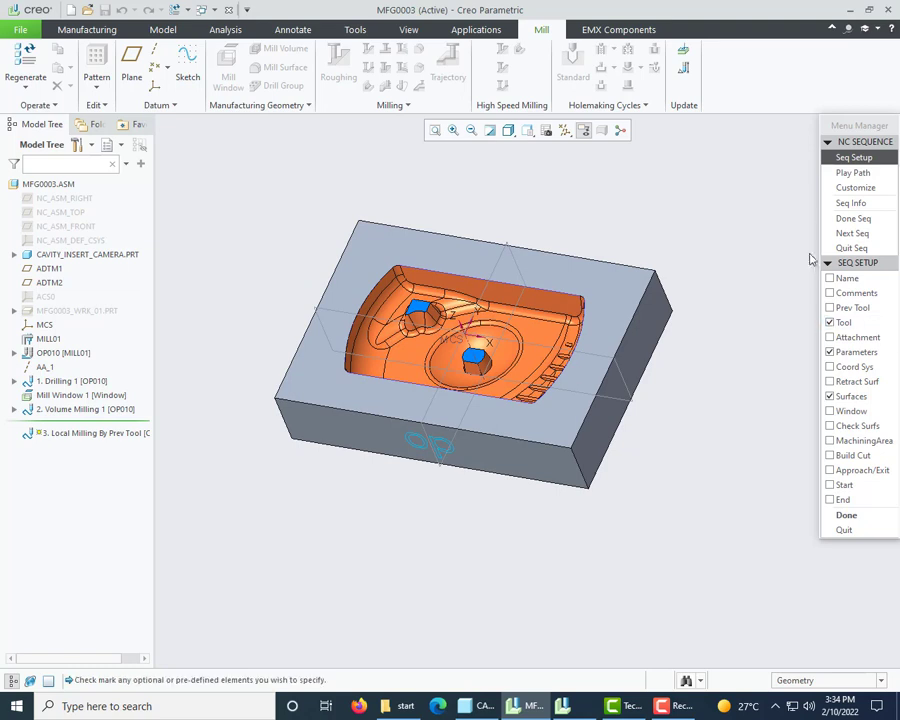
pyautogui.moveTo(851, 128); pyautogui.dragTo(768, 132)
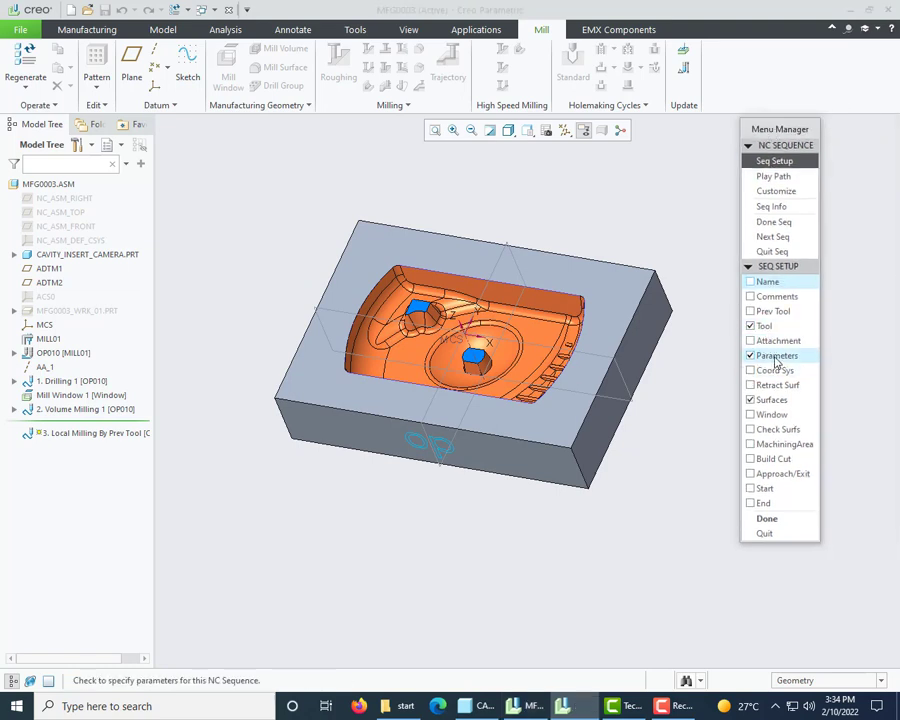
pyautogui.click(756, 418)
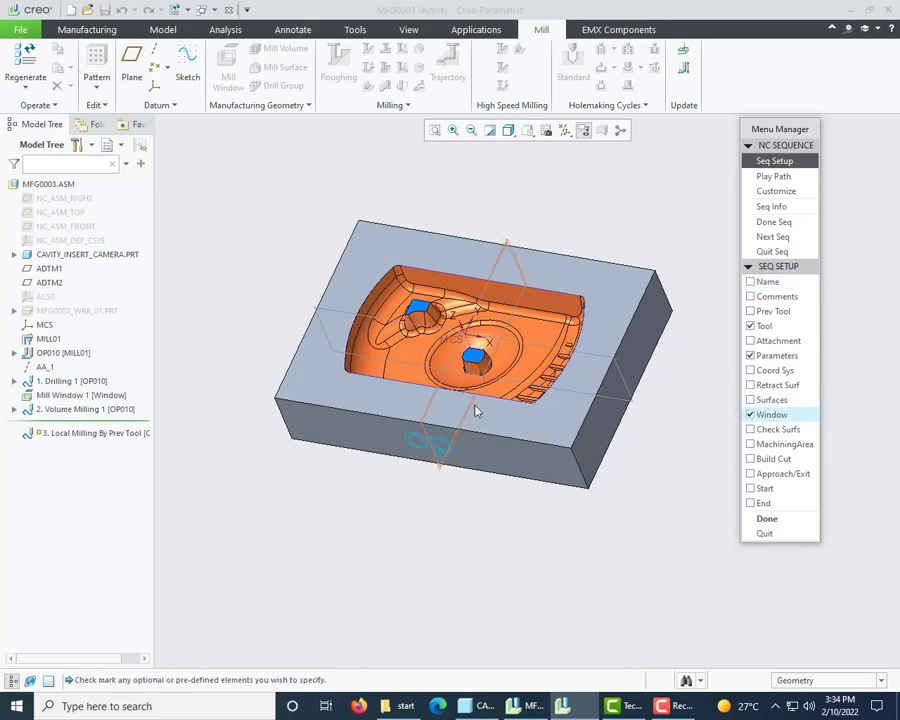
pyautogui.click(768, 312)
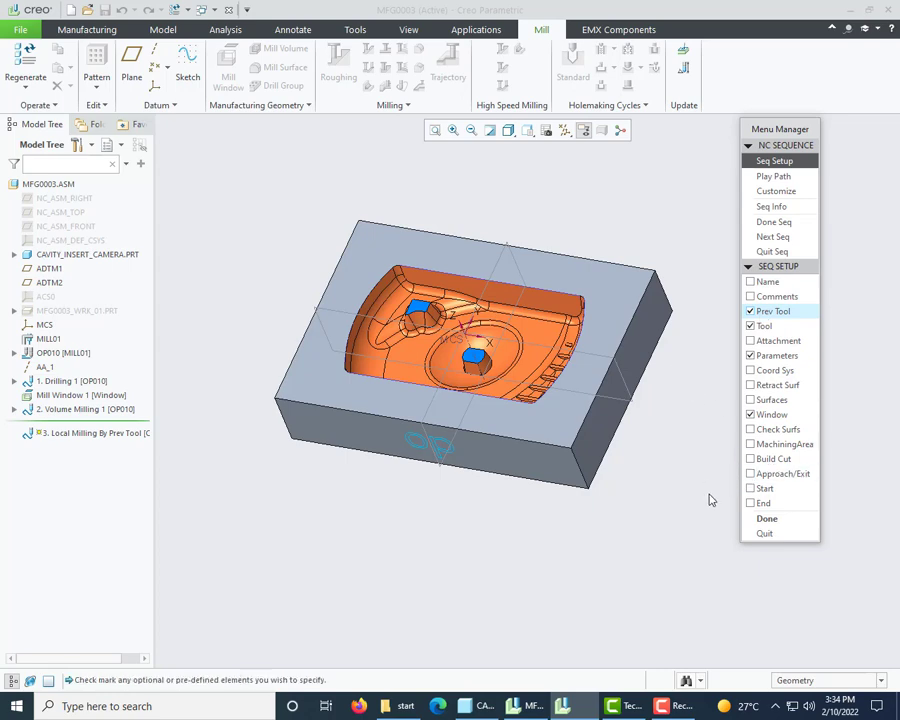
pyautogui.click(765, 520)
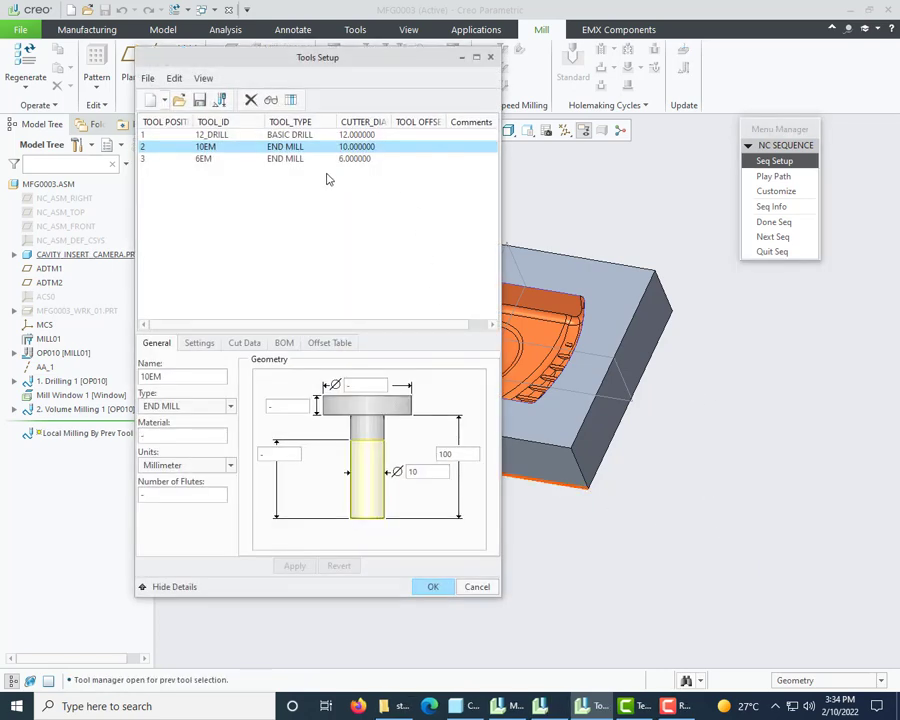
# Step: Choose the 10EM end mill as the previous tool and the 6EM end mill as the cutting tool
pyautogui.moveTo(273, 72); pyautogui.dragTo(406, 106)
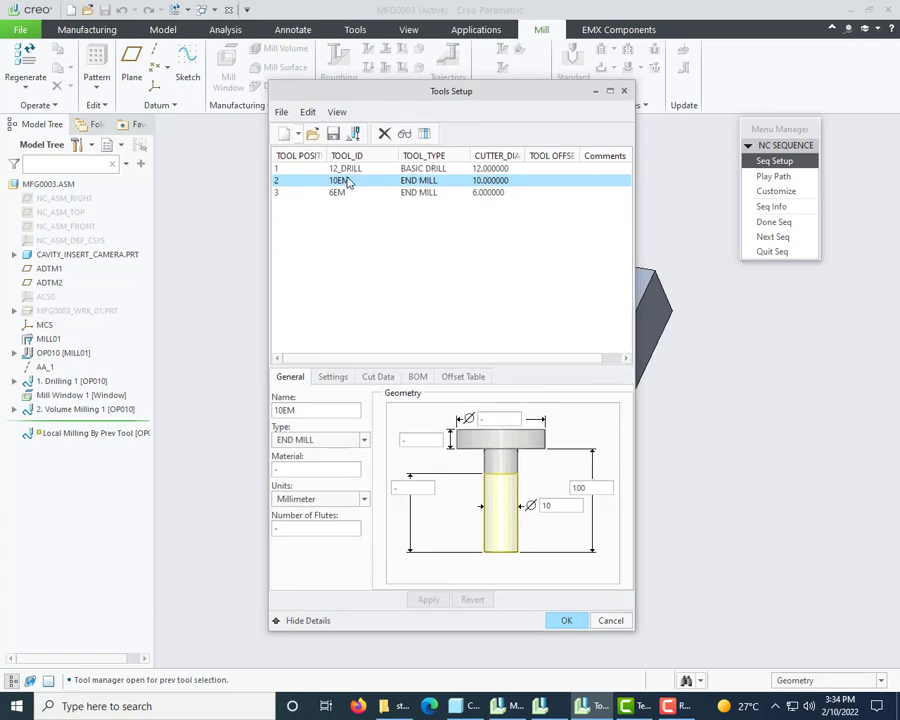
pyautogui.click(567, 621)
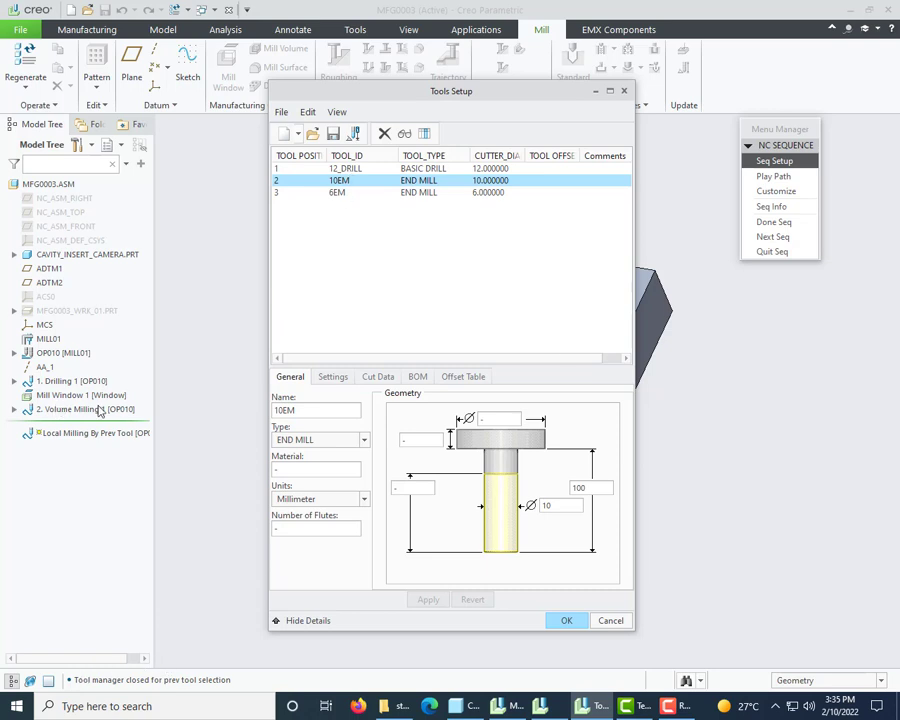
pyautogui.click(340, 192)
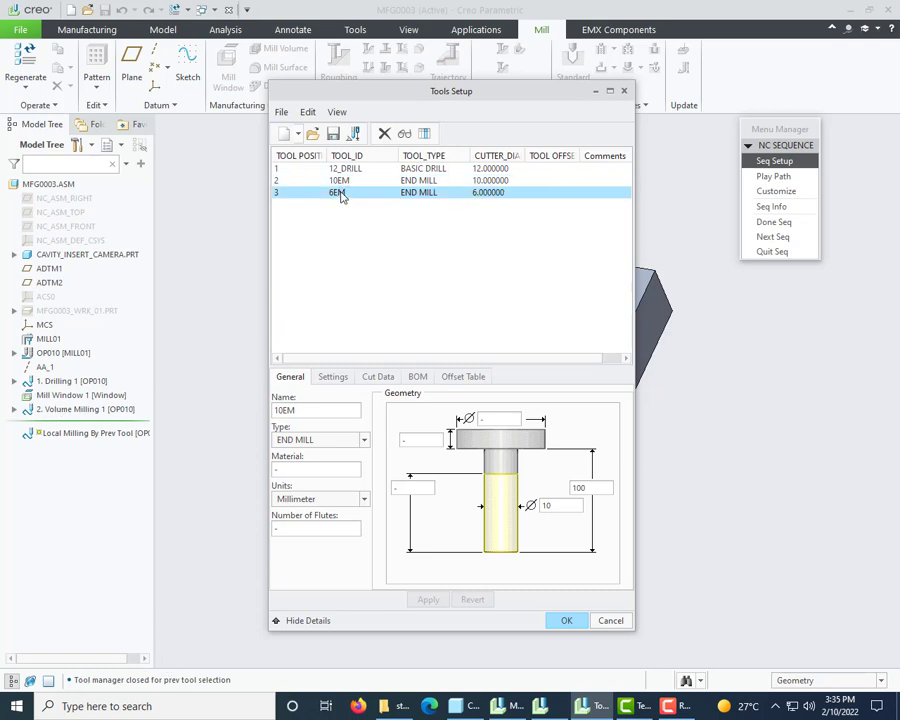
pyautogui.click(566, 621)
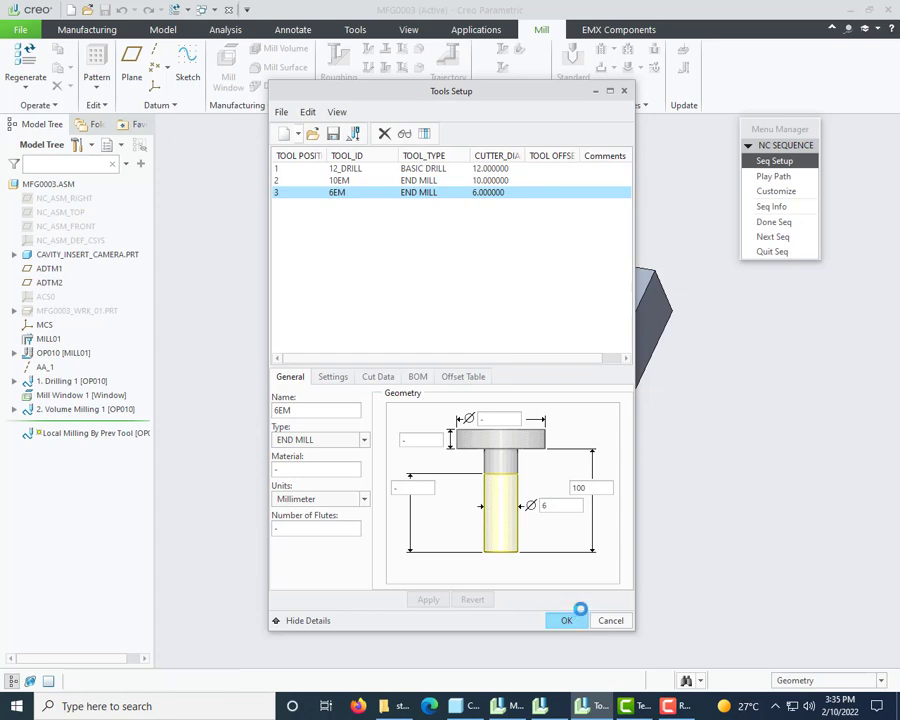
# Step: Set the local milling feeds: CUT_FEED 800, ARC_FEED 600, FREE_FEED 2000, RETRACT_FEED 2000 and PLUNGE_FEED 200
pyautogui.moveTo(355, 112); pyautogui.dragTo(363, 110)
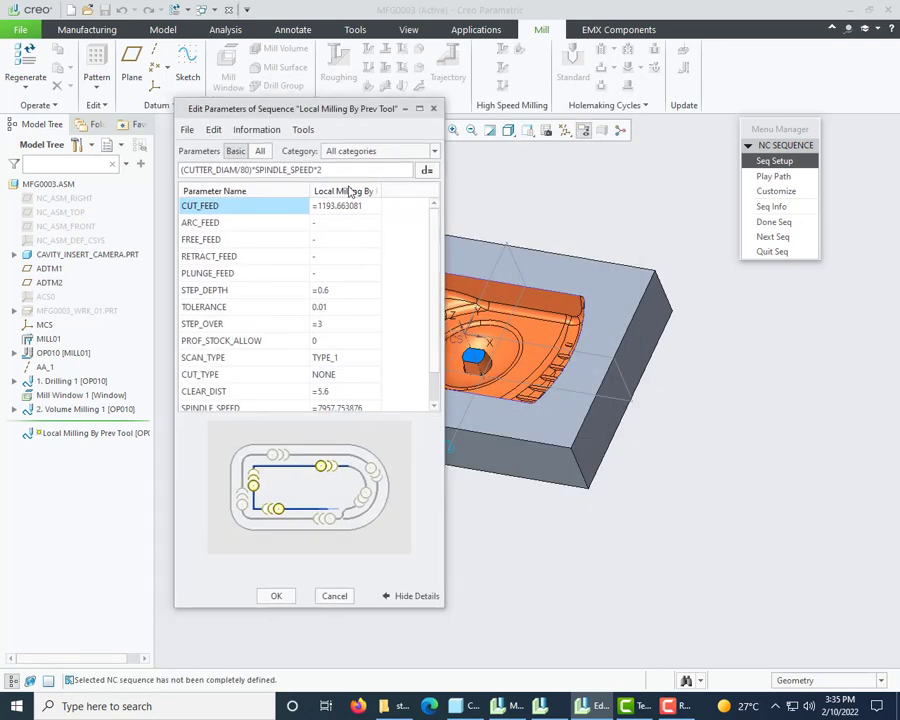
pyautogui.click(346, 207)
pyautogui.click(346, 207)
pyautogui.write('800')
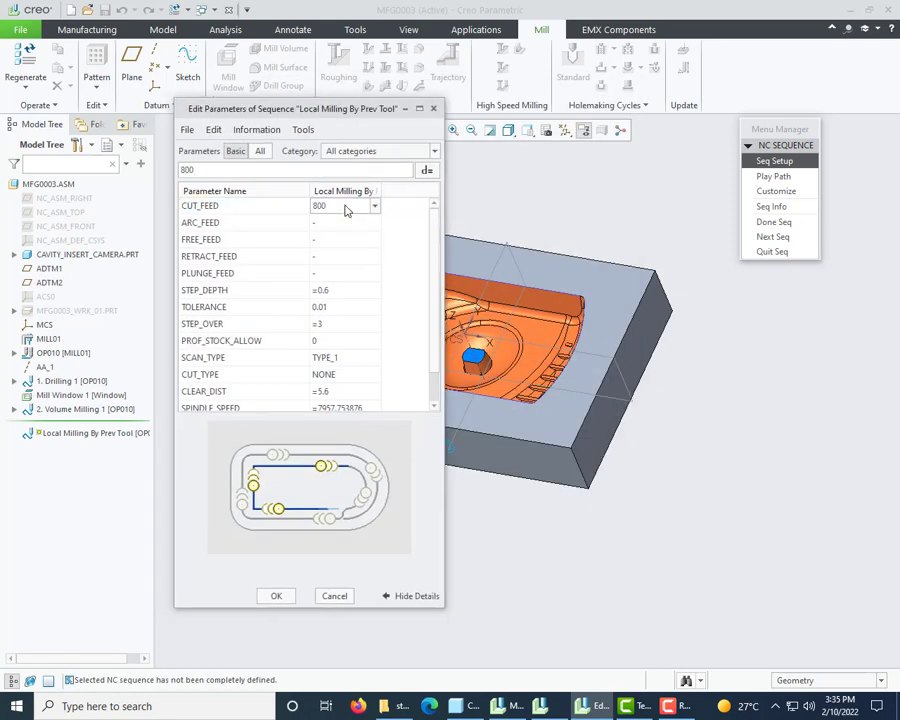
pyautogui.press('Return')
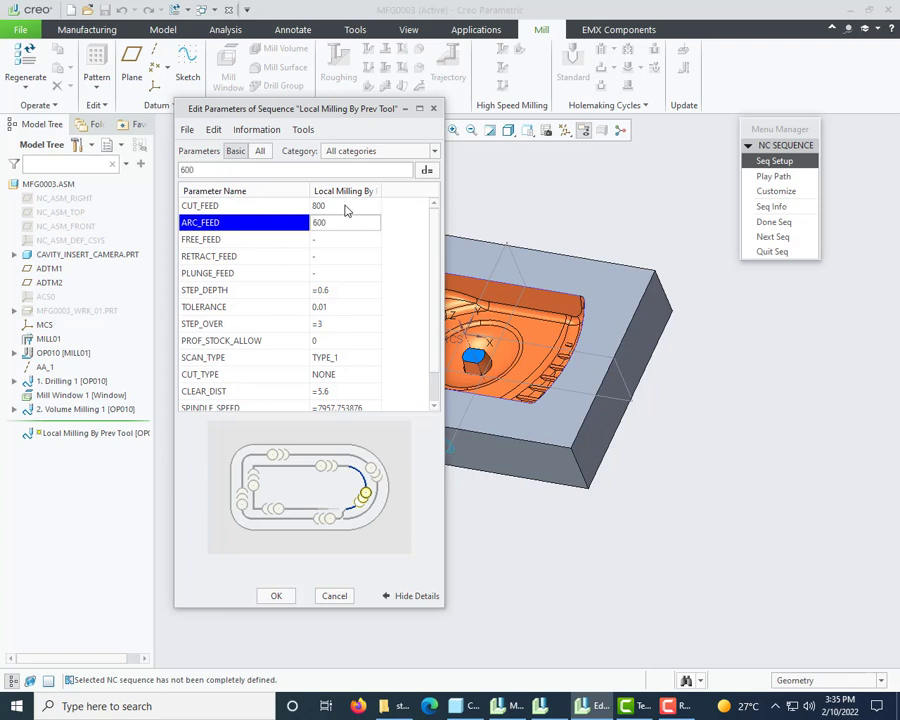
pyautogui.press('Return')
pyautogui.write('2000')
pyautogui.press('Return')
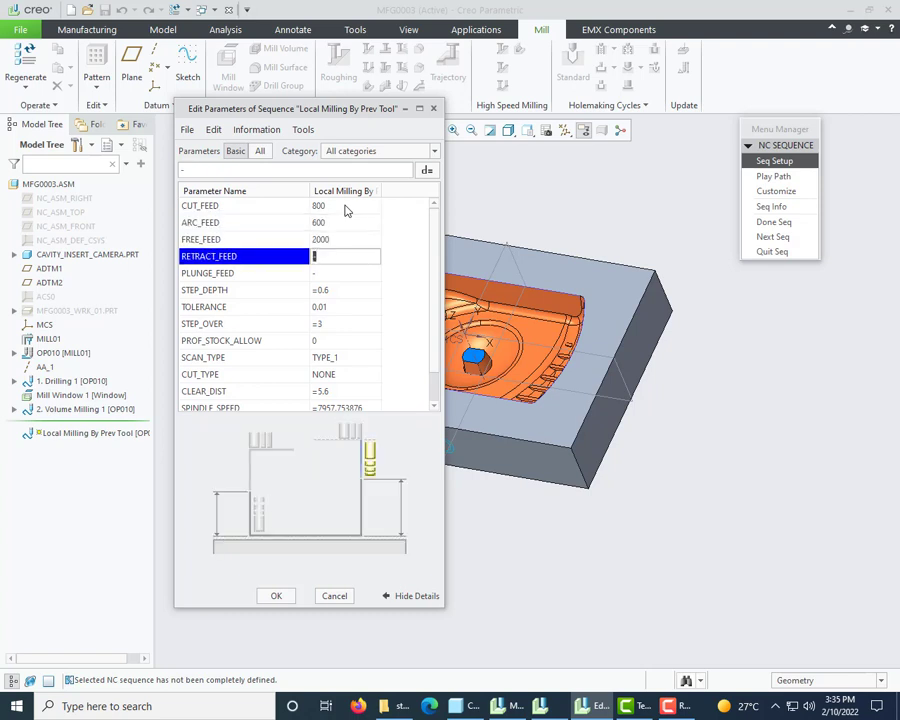
pyautogui.write('2000')
pyautogui.press('Return')
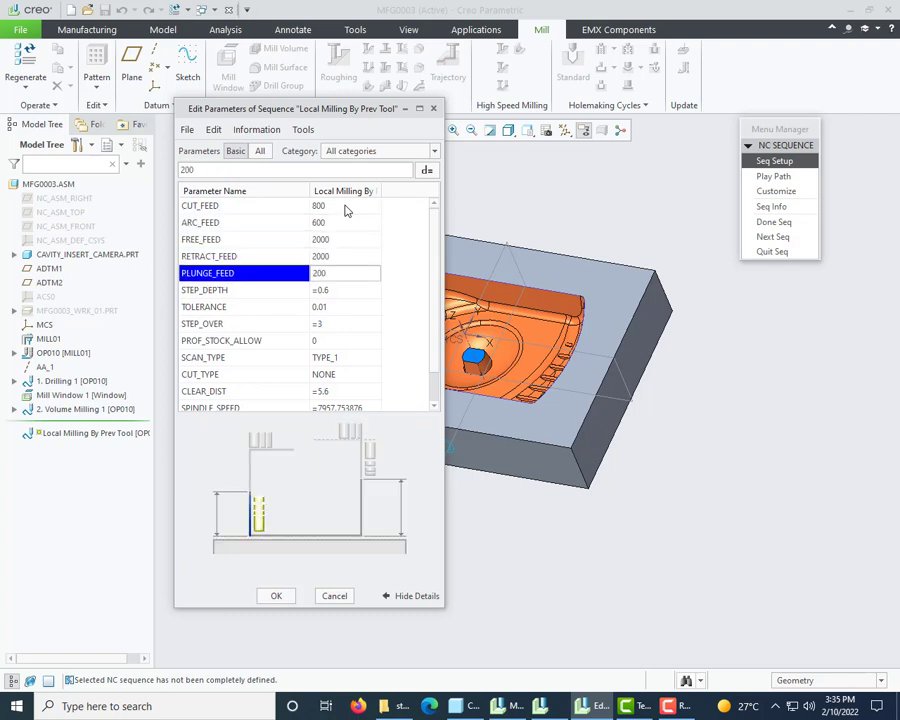
pyautogui.write('200')
pyautogui.press('Return')
# Step: Set STEP_DEPTH to 0.07, STEP_OVER to 2.5 and PROF_STOCK_ALLOW to 0.1 for the local milling sequence
pyautogui.write('0.07')
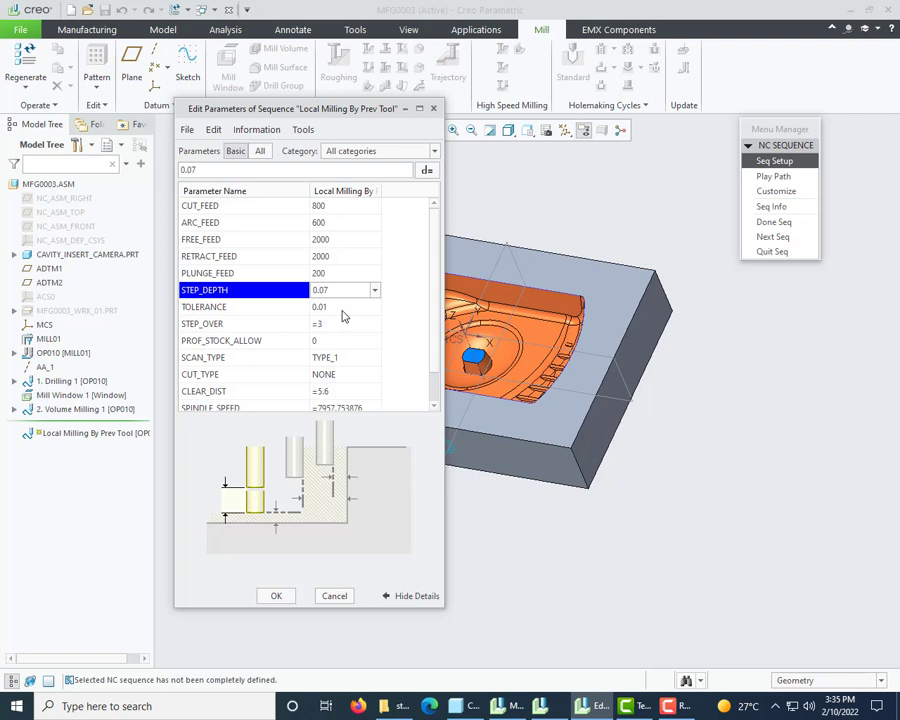
pyautogui.press('Return')
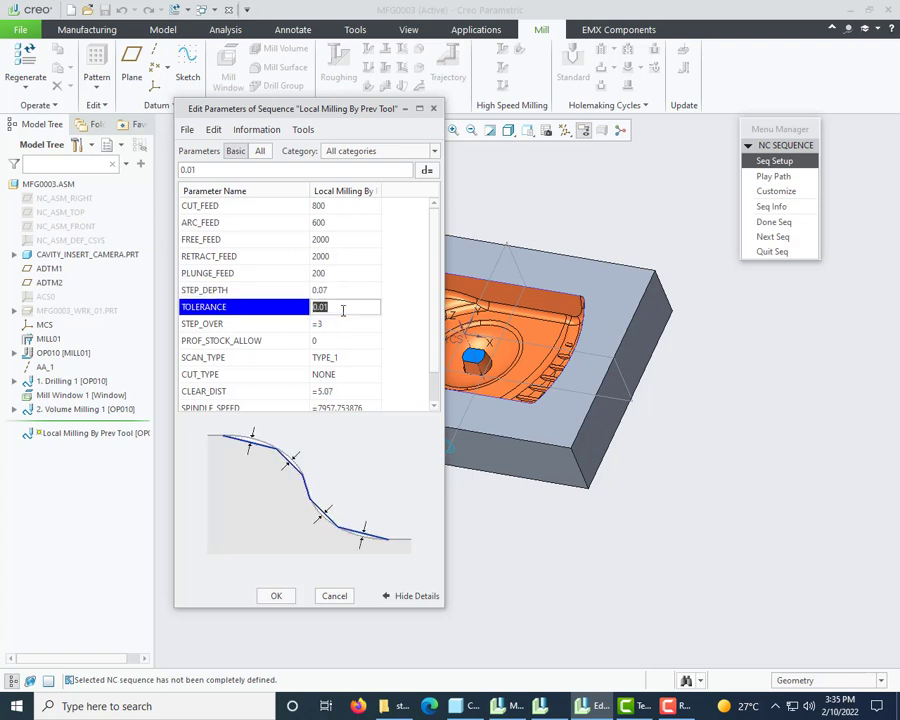
pyautogui.press('Return')
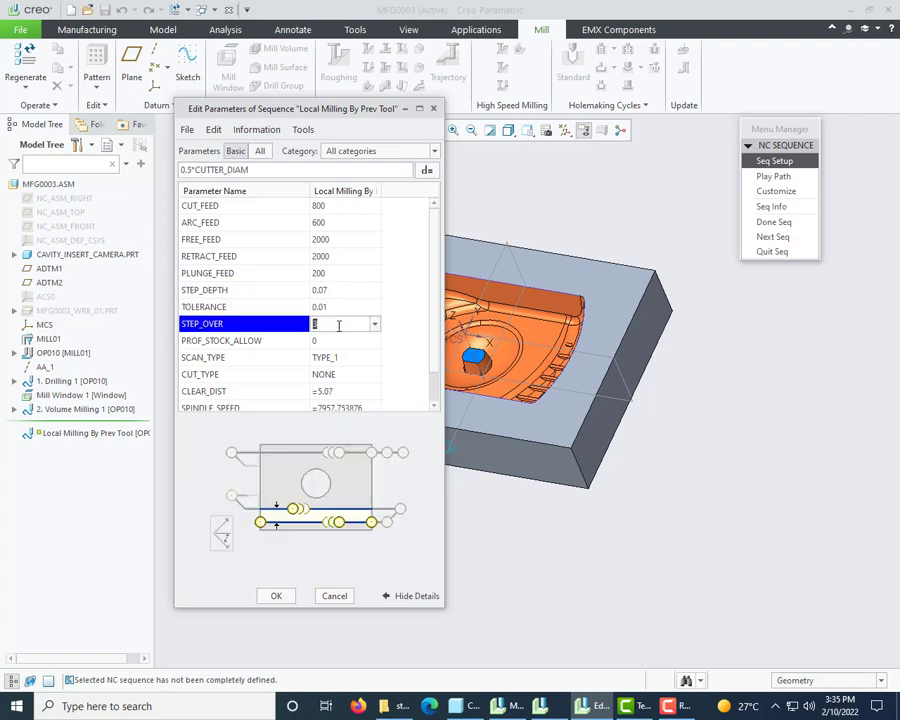
pyautogui.write('2.5')
pyautogui.press('Return')
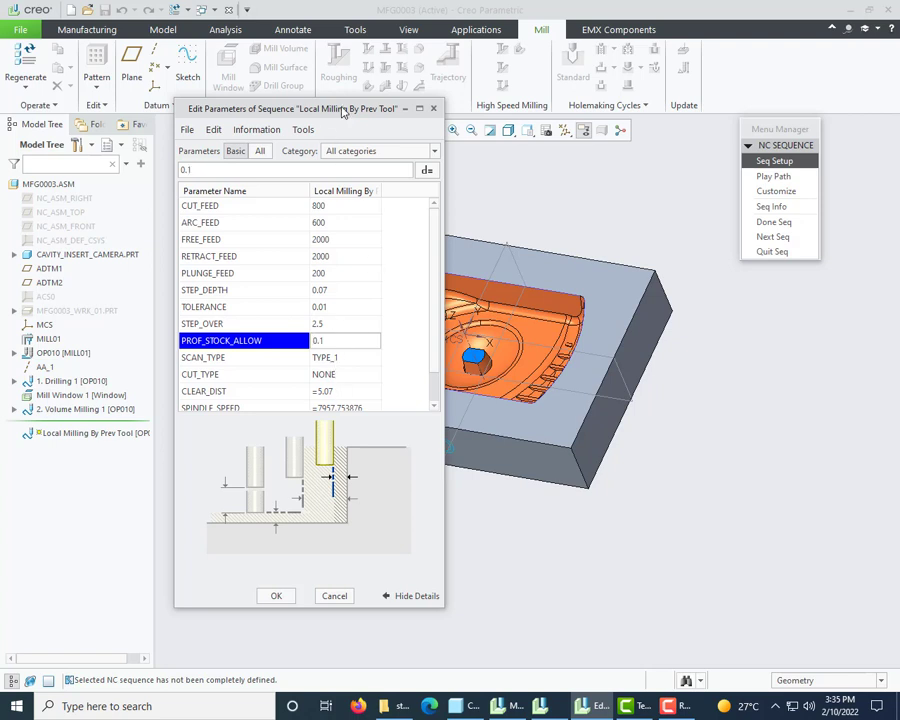
# Step: Set CUT_TYPE to ZIG_ZAG, CLEAR_DIST to 10 and SPINDLE_SPEED to 3600, and accept the sequence parameters
pyautogui.moveTo(333, 105); pyautogui.dragTo(346, 92)
pyautogui.scroll(-2, 438, 310)
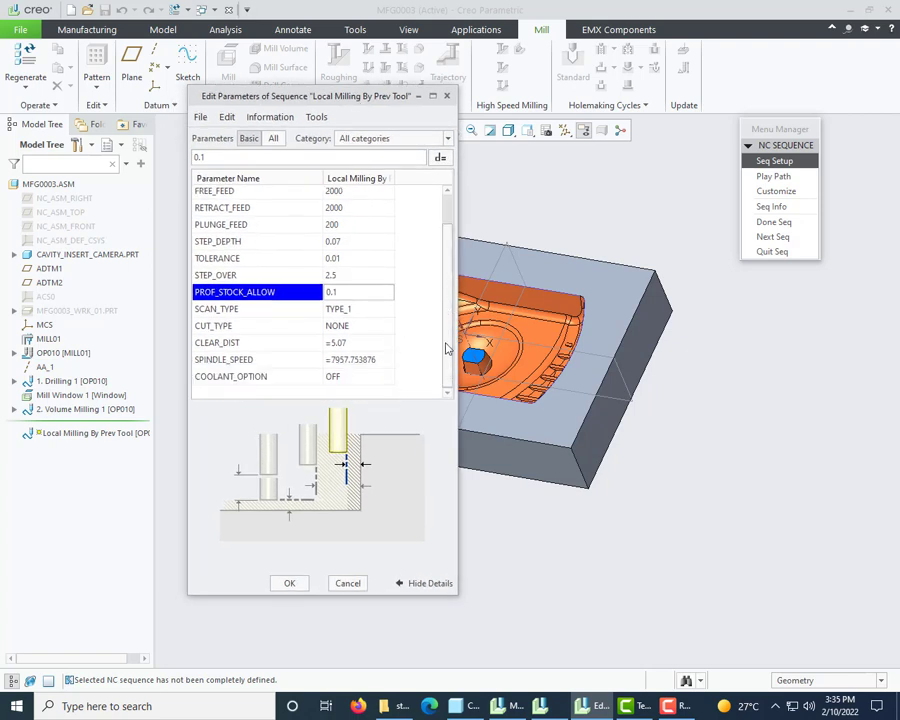
pyautogui.click(362, 329)
pyautogui.click(366, 330)
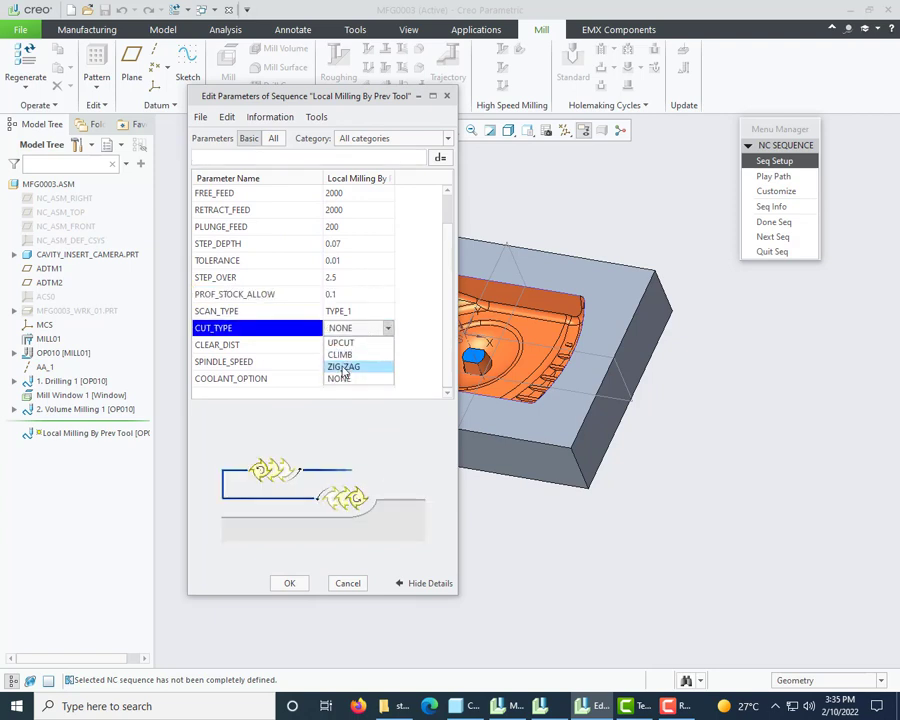
pyautogui.click(347, 367)
pyautogui.click(360, 345)
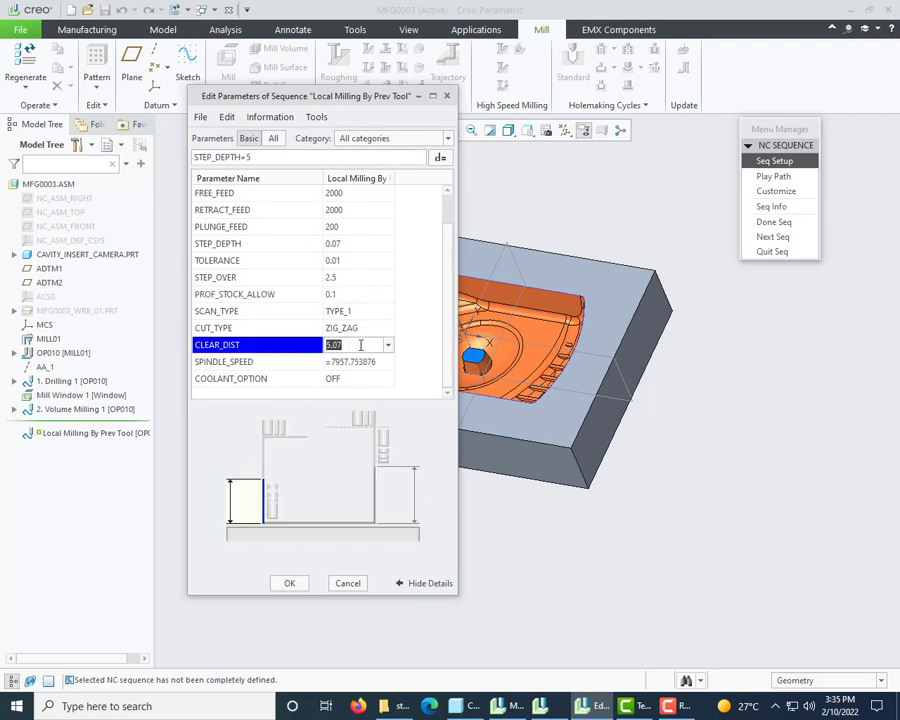
pyautogui.write('10')
pyautogui.press('Return')
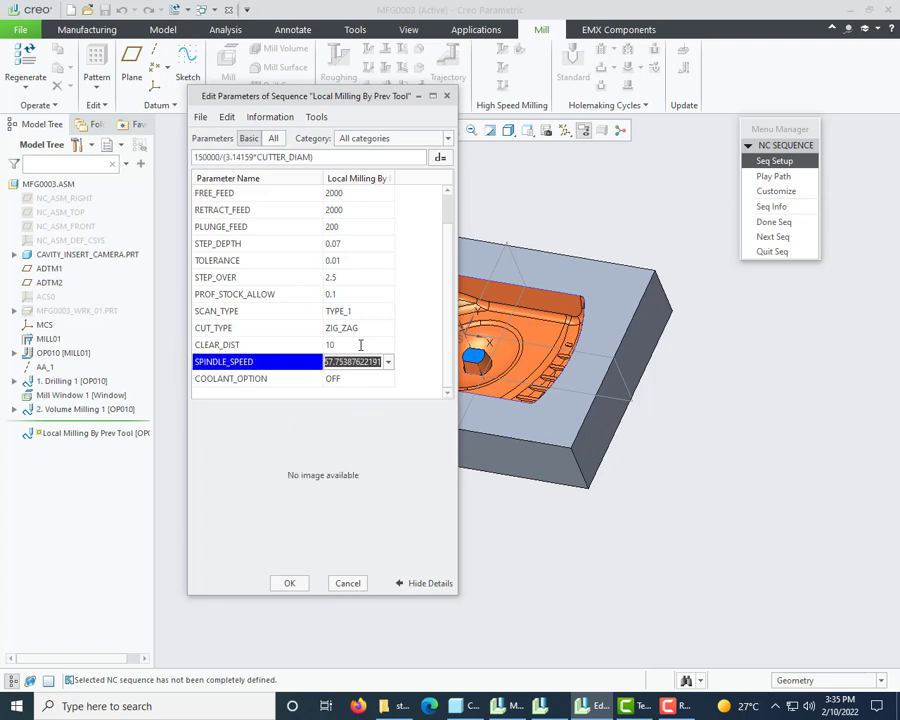
pyautogui.write('3600')
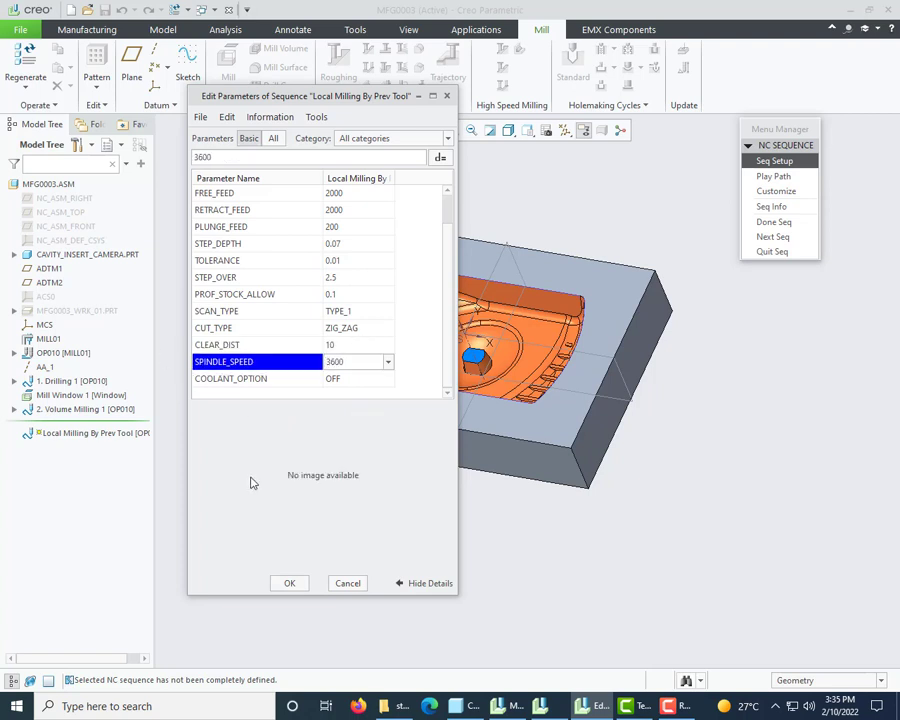
pyautogui.click(289, 583)
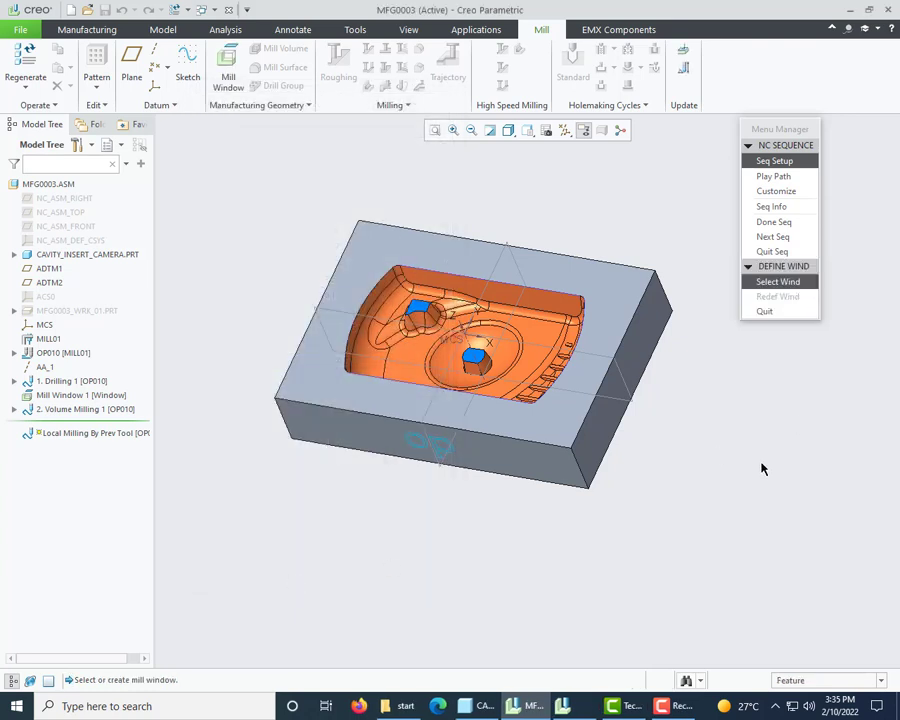
# Step: Assign Mill Window 1 to the local milling sequence and compute its tool path for Screen Play
pyautogui.click(780, 284)
pyautogui.click(60, 397)
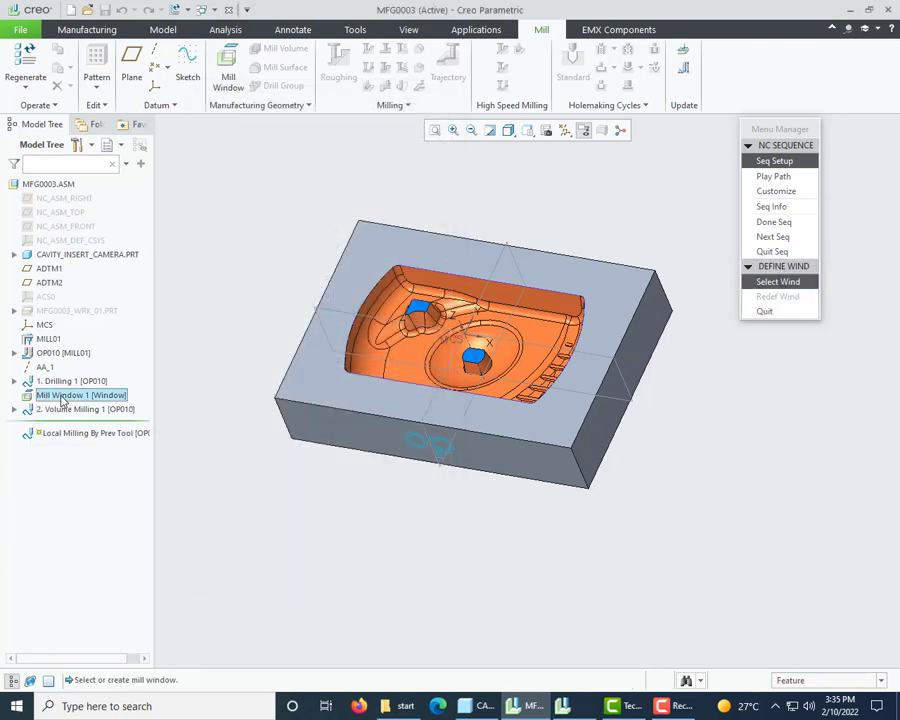
pyautogui.click(772, 176)
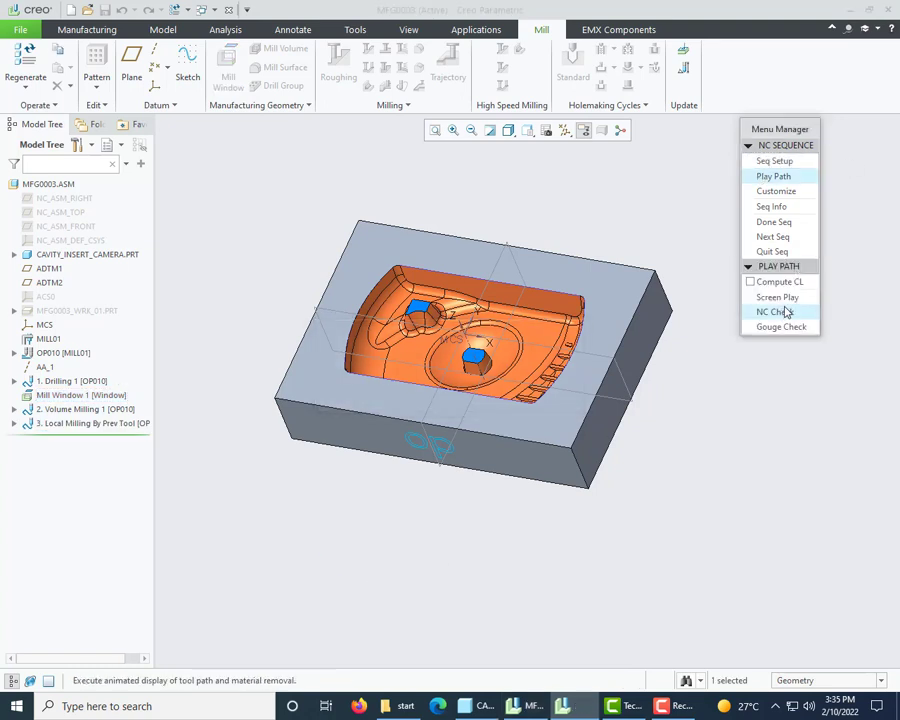
pyautogui.click(780, 297)
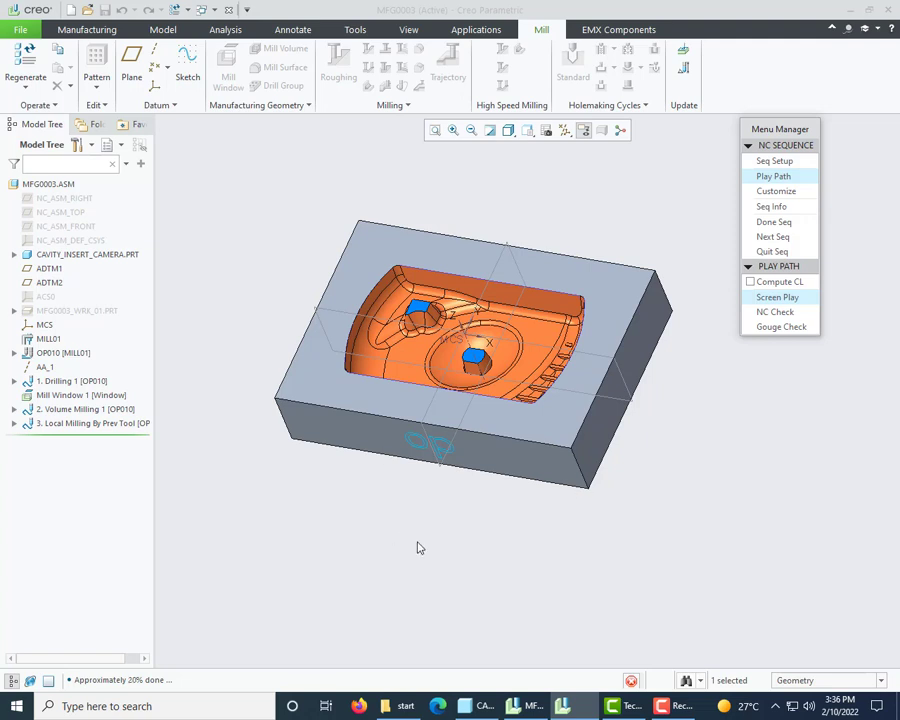
pyautogui.click(668, 706)
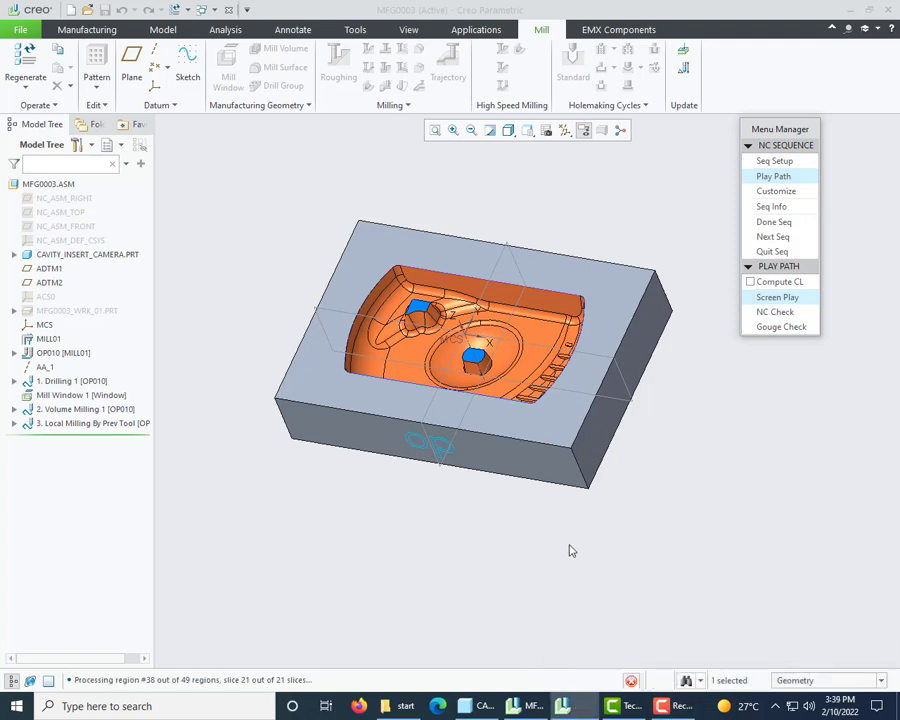
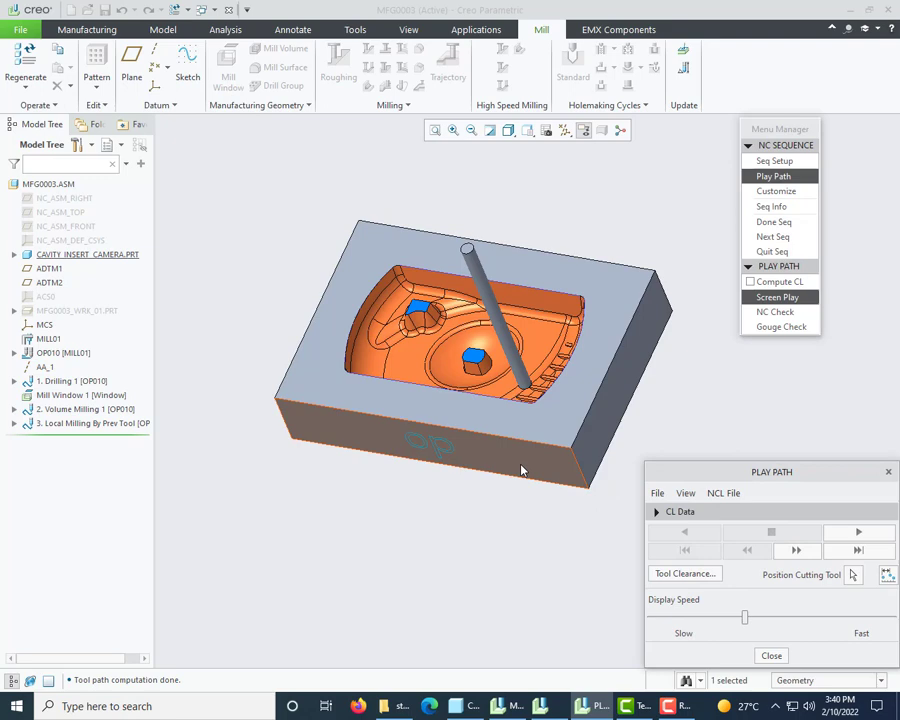
# Step: Play the local milling tool path from the slowest display speed, raising the speed gradually while it runs
pyautogui.moveTo(521, 469); pyautogui.dragTo(523, 471, button='middle')
pyautogui.moveTo(745, 622); pyautogui.dragTo(582, 608)
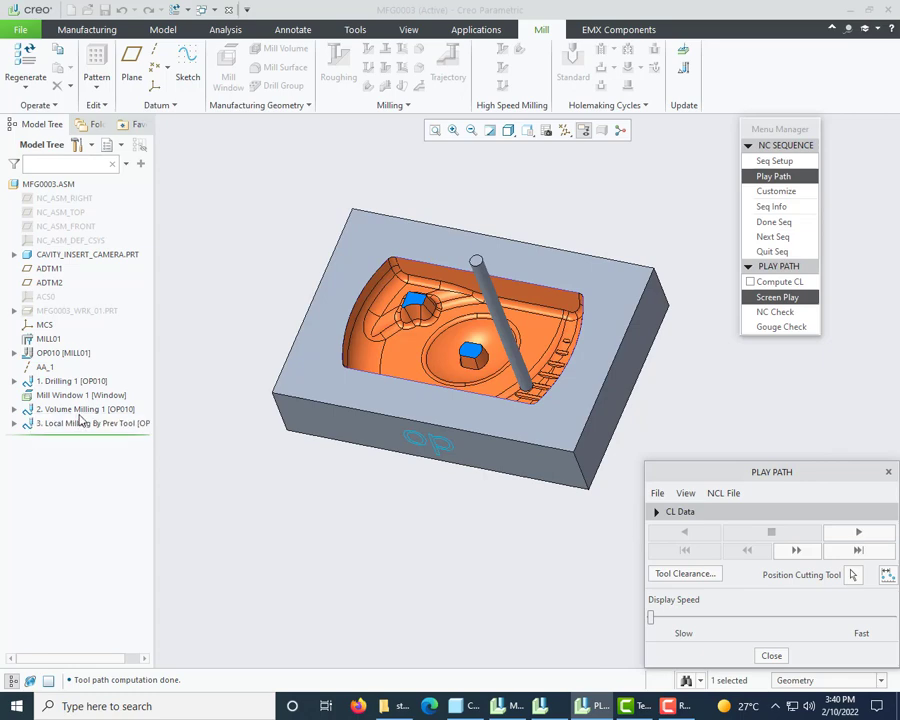
pyautogui.moveTo(287, 259)
pyautogui.mouseDown(button='middle')
pyautogui.moveTo(405, 397)
pyautogui.moveTo(424, 346)
pyautogui.mouseUp(button='middle')
pyautogui.click(858, 533)
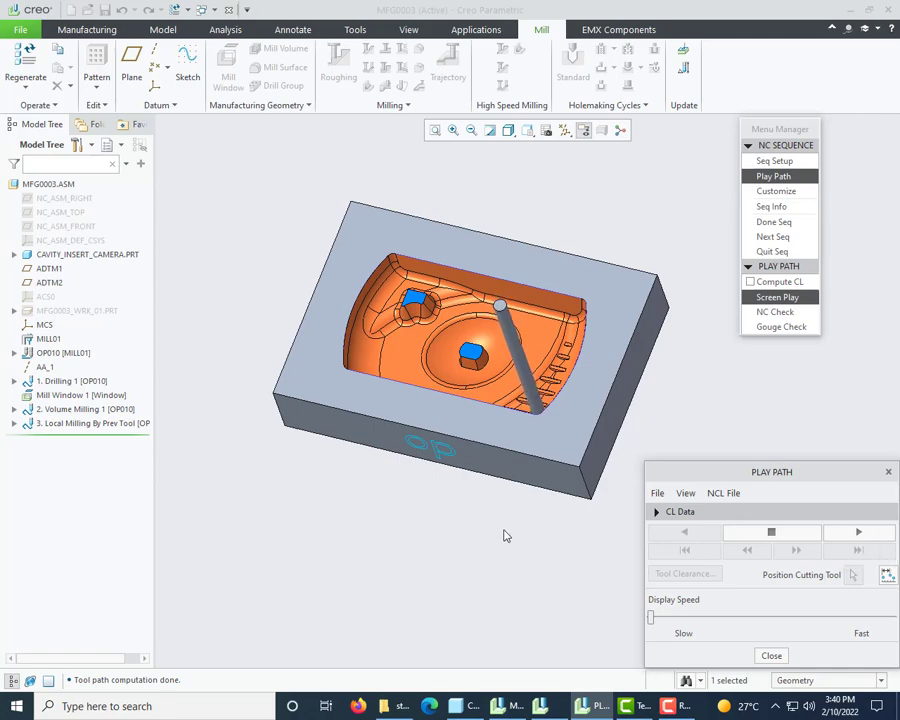
pyautogui.moveTo(506, 536)
pyautogui.mouseDown(button='middle')
pyautogui.moveTo(504, 496)
pyautogui.moveTo(589, 486)
pyautogui.moveTo(618, 512)
pyautogui.moveTo(573, 498)
pyautogui.moveTo(502, 512)
pyautogui.moveTo(601, 526)
pyautogui.moveTo(543, 484)
pyautogui.moveTo(484, 506)
pyautogui.moveTo(530, 540)
pyautogui.mouseUp(button='middle')
pyautogui.moveTo(651, 622); pyautogui.dragTo(713, 620)
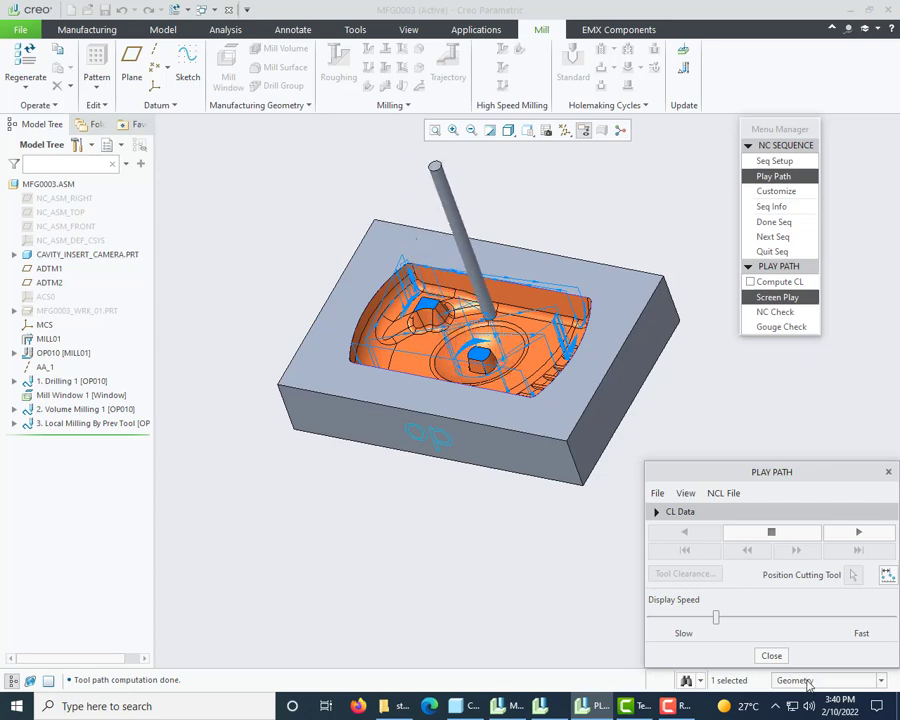
pyautogui.moveTo(715, 618); pyautogui.dragTo(760, 620)
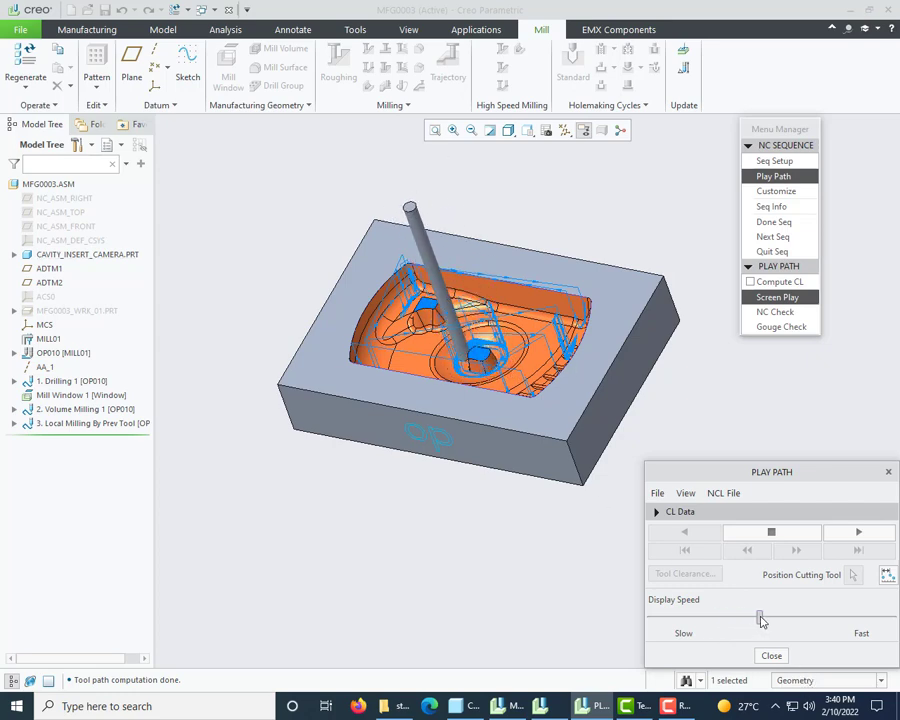
# Step: Close the tool path playback and complete the Local Milling sequence
pyautogui.scroll(3, 435, 382)
pyautogui.moveTo(435, 382); pyautogui.dragTo(400, 350, button='middle')
pyautogui.scroll(-3, 386, 348)
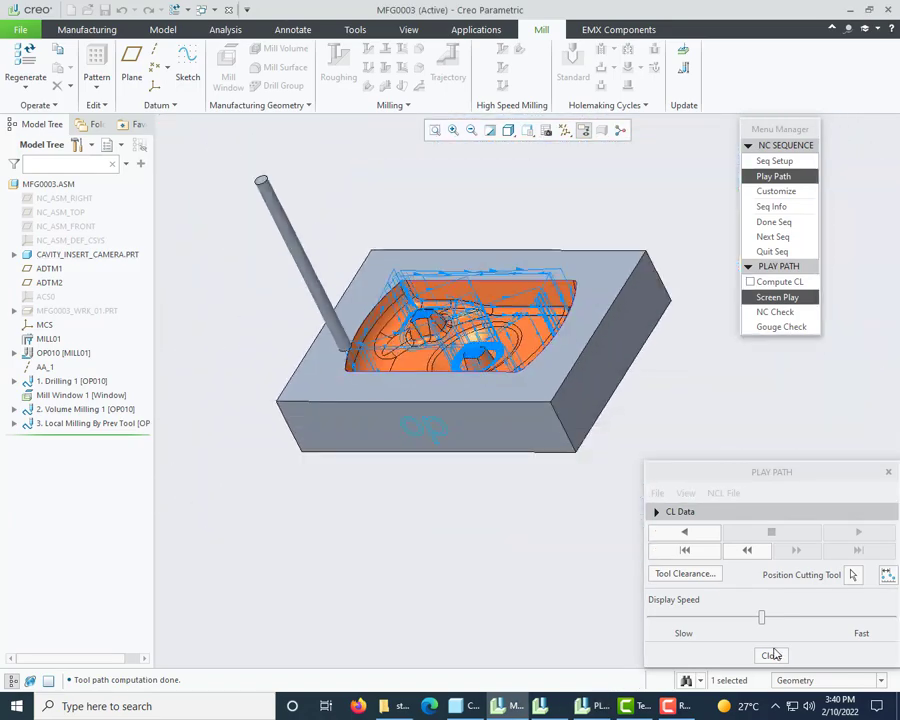
pyautogui.click(770, 655)
pyautogui.click(774, 221)
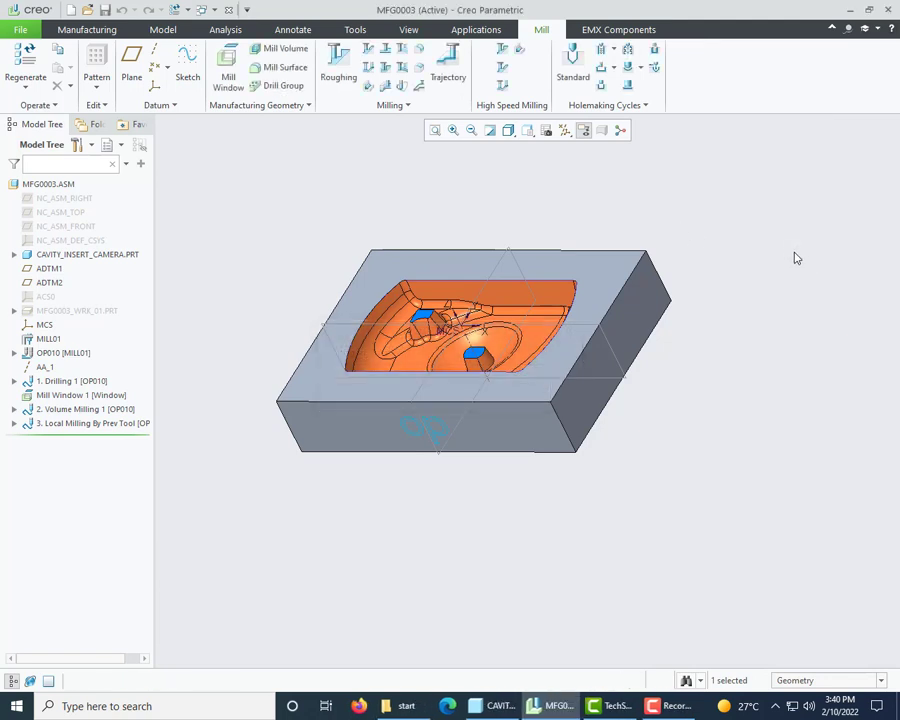
# Step: Rename the Volume Milling 1 sequence as ROUGHING and the Local Milling By Prev Tool sequence as RE-ROGHING
pyautogui.click(106, 414)
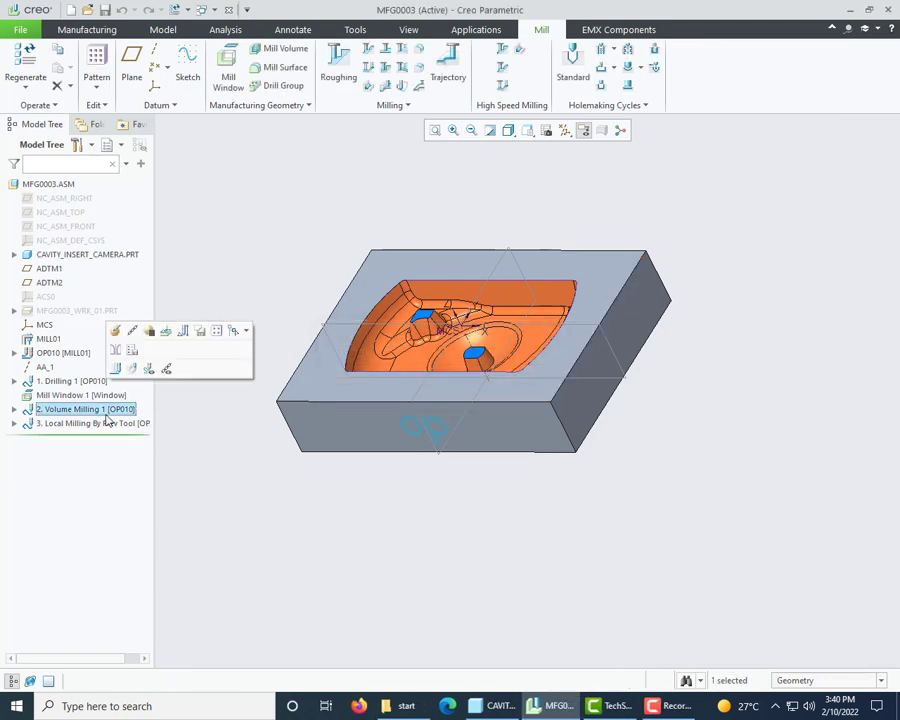
pyautogui.click(106, 414)
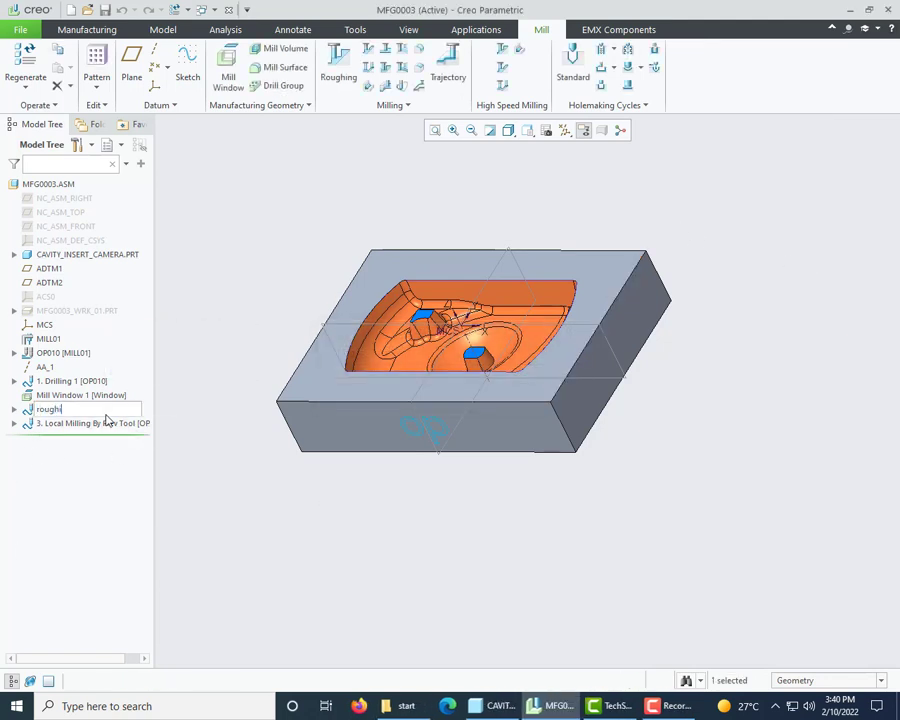
pyautogui.press('Return')
pyautogui.click(128, 425)
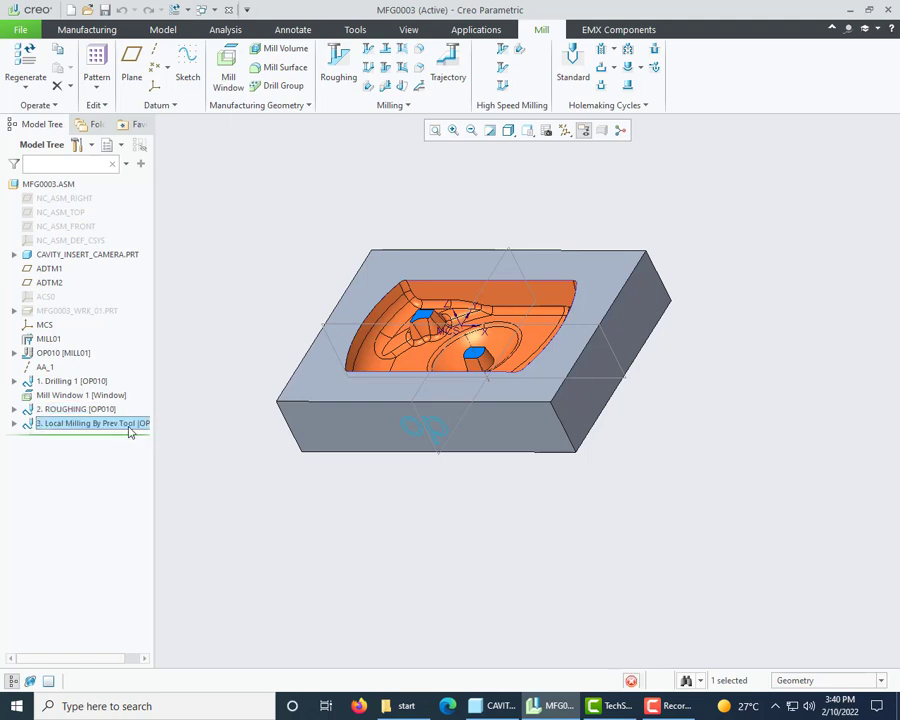
pyautogui.click(128, 428)
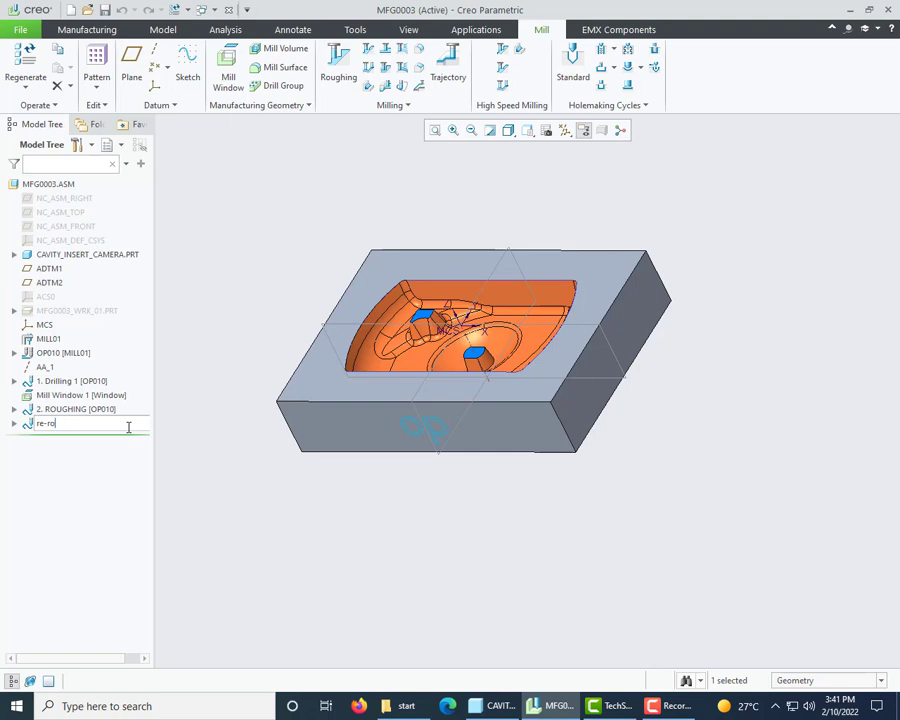
pyautogui.press('Return')
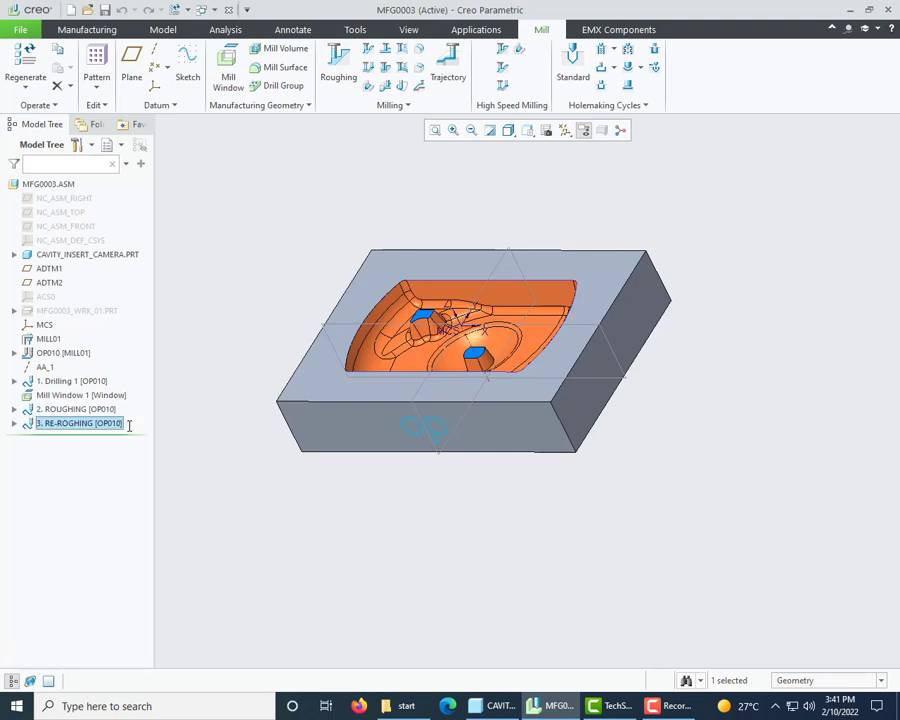
# Step: Correct the name of the third milling sequence to RE-ROUGHING
pyautogui.click(93, 425)
pyautogui.click(93, 425)
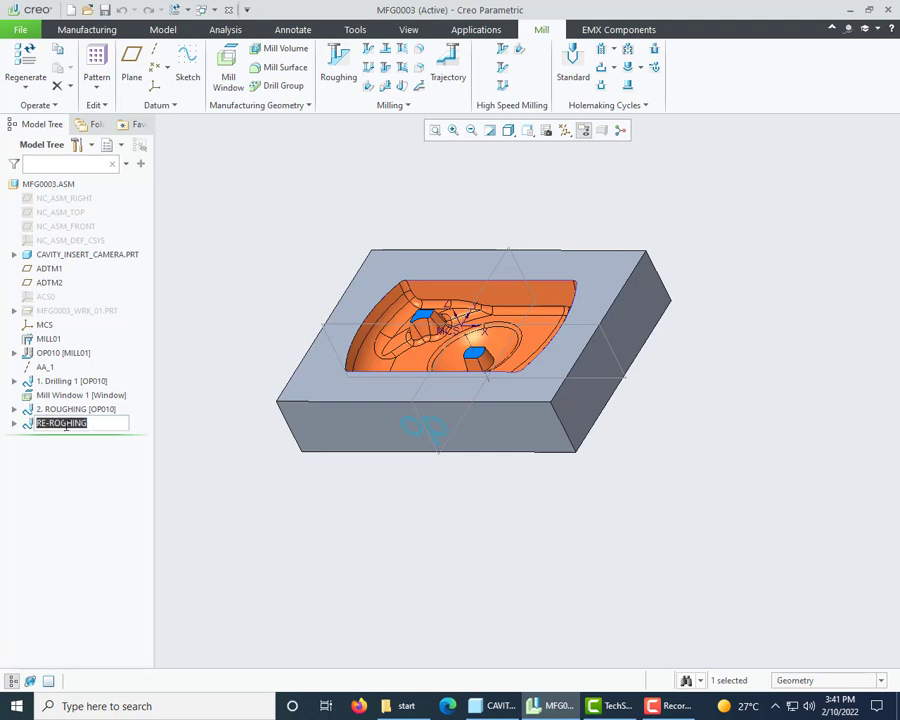
pyautogui.click(66, 425)
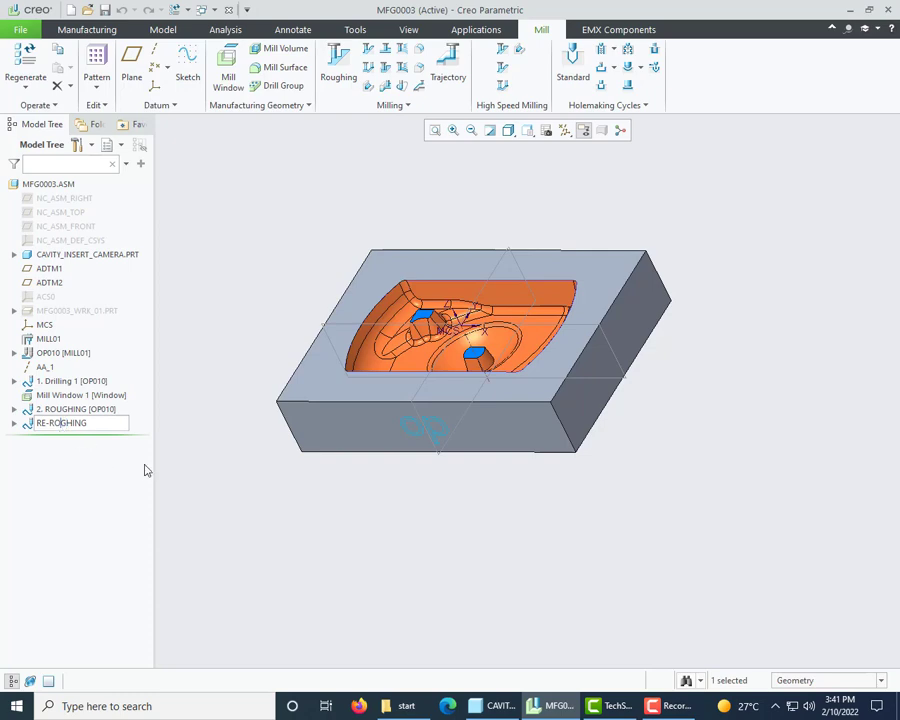
pyautogui.write('U')
pyautogui.press('Return')
pyautogui.click(82, 463)
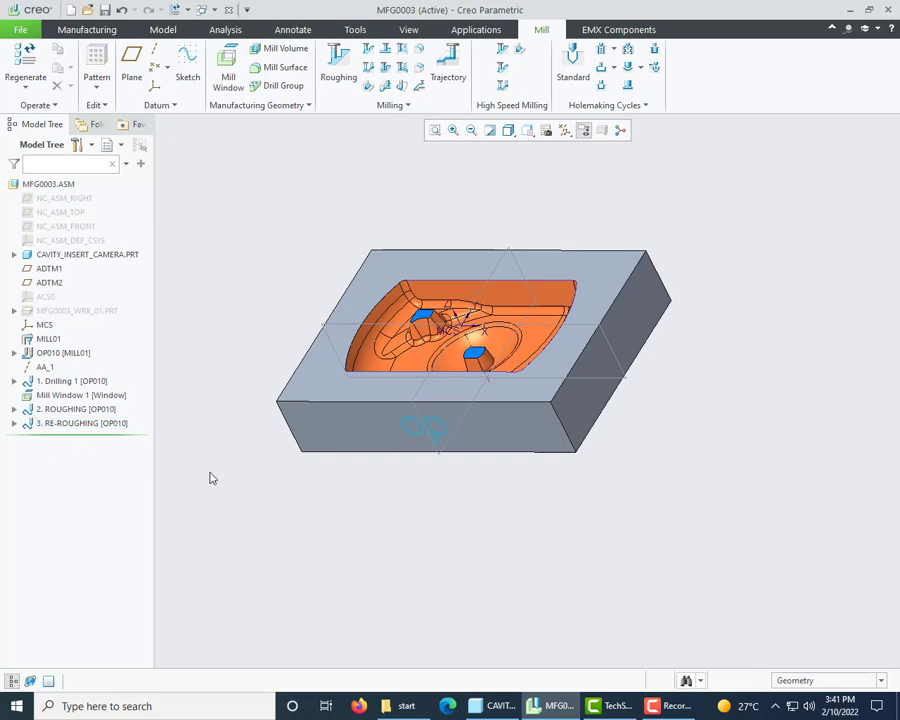
# Step: Examine the whole cavity and the raised core in its round recess from several angles
pyautogui.moveTo(570, 375)
pyautogui.mouseDown(button='middle')
pyautogui.moveTo(581, 400)
pyautogui.moveTo(579, 392)
pyautogui.mouseUp(button='middle')
pyautogui.scroll(-4, 258, 190)
pyautogui.scroll(3, 388, 383)
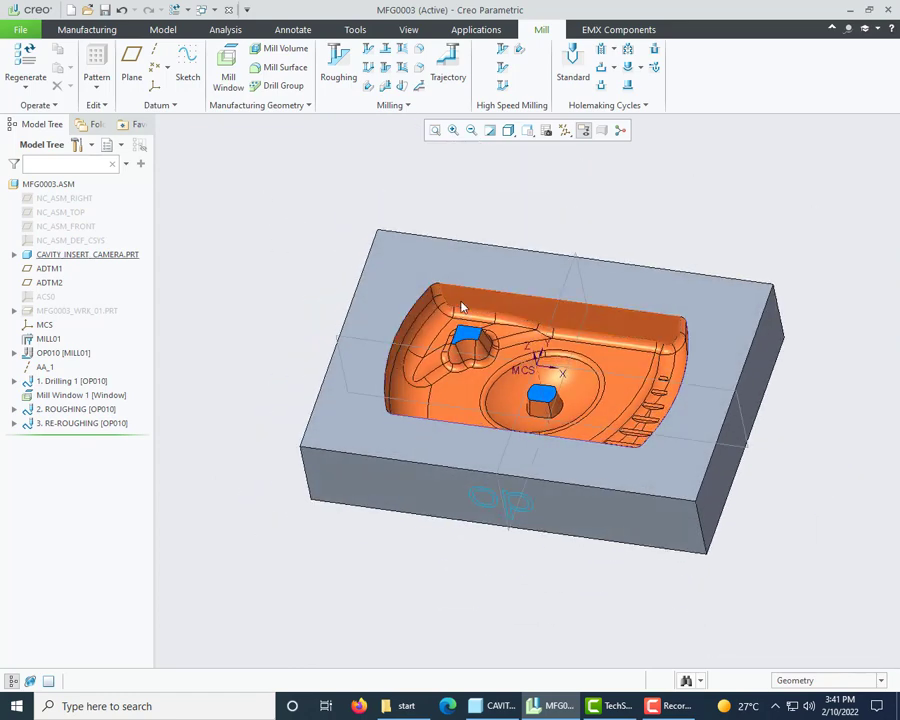
pyautogui.moveTo(390, 313)
pyautogui.mouseDown(button='middle')
pyautogui.moveTo(388, 346)
pyautogui.moveTo(510, 201)
pyautogui.mouseUp(button='middle')
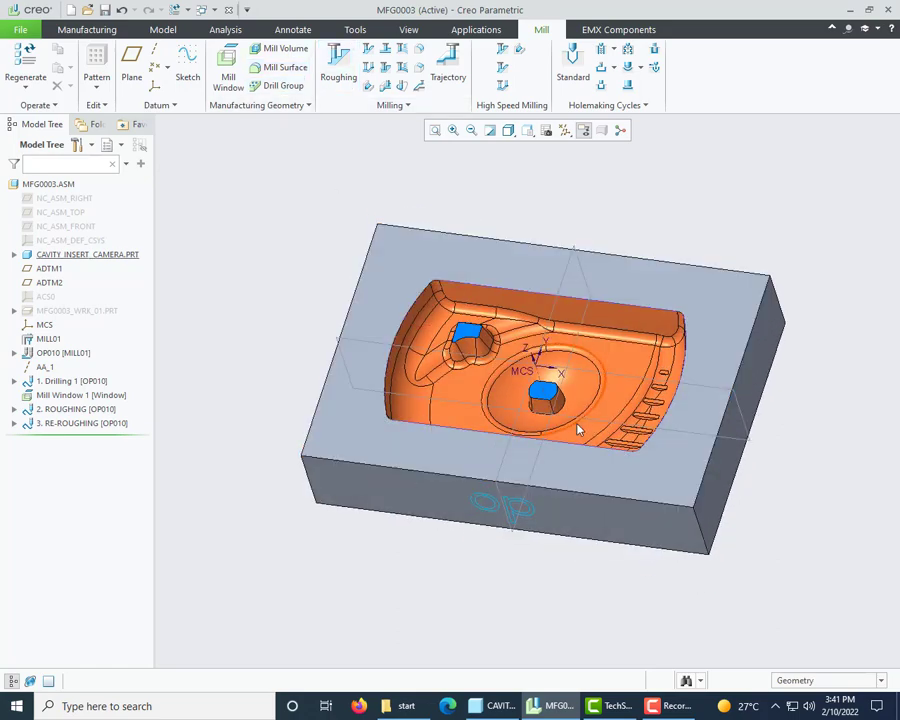
pyautogui.moveTo(577, 430); pyautogui.dragTo(675, 422, button='middle')
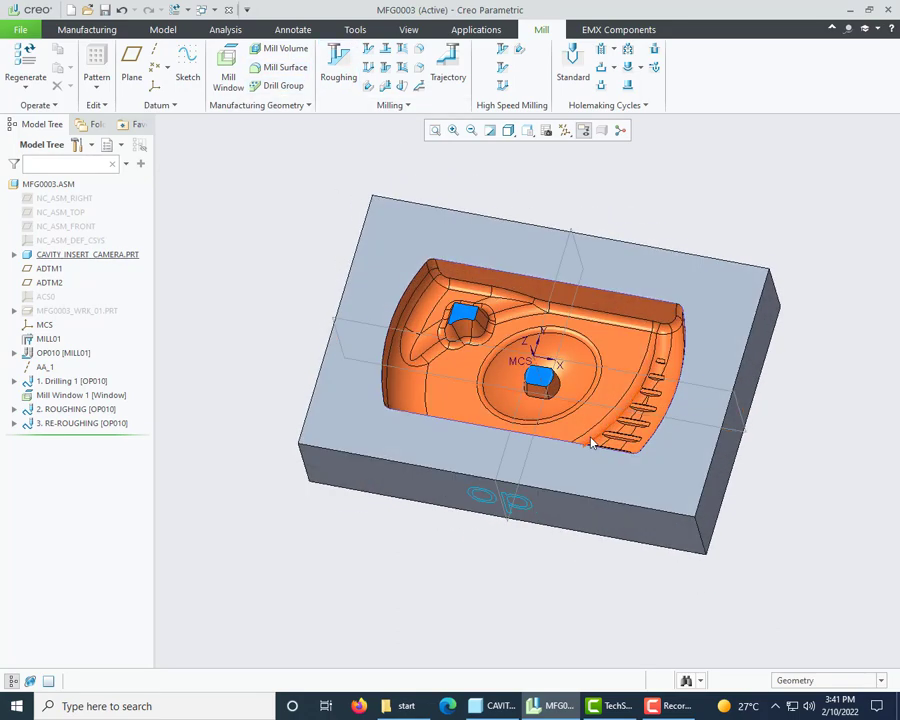
pyautogui.moveTo(591, 443); pyautogui.dragTo(542, 378, button='middle')
pyautogui.scroll(5, 542, 402)
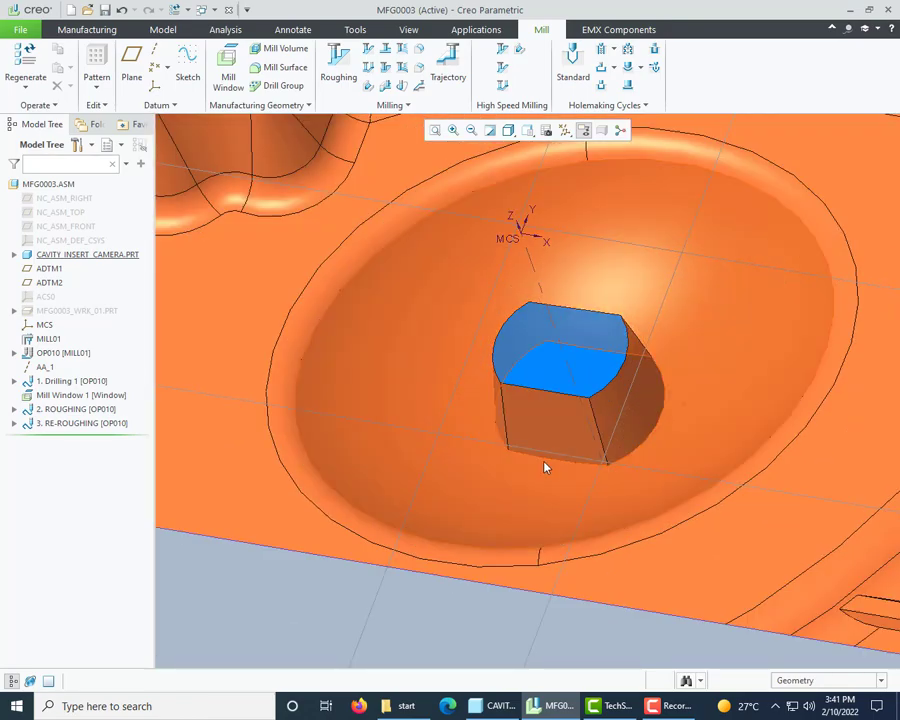
pyautogui.scroll(-4, 489, 464)
pyautogui.click(526, 459)
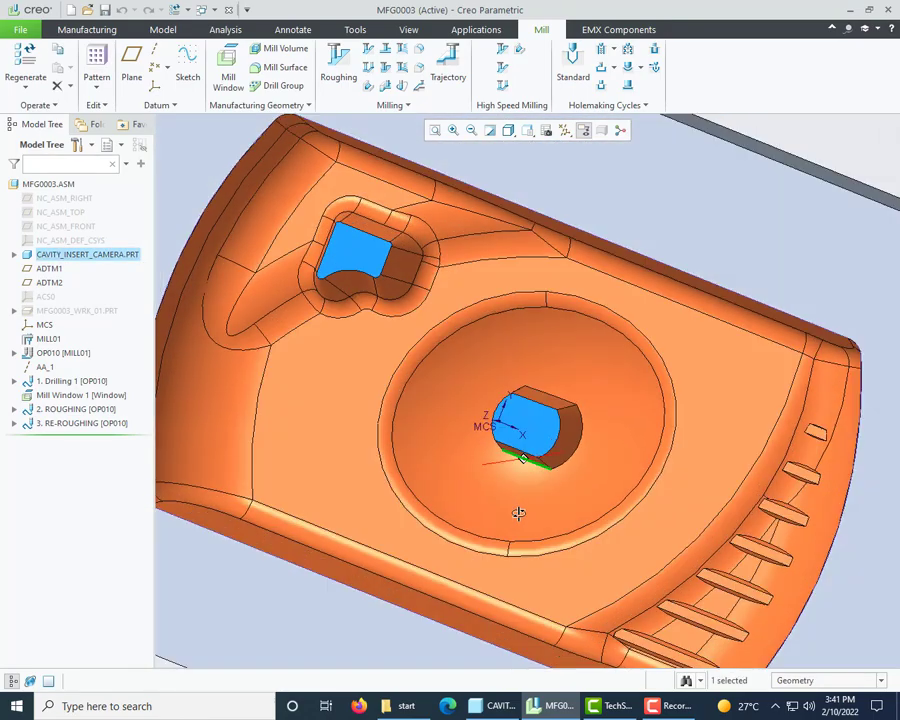
pyautogui.moveTo(519, 513); pyautogui.dragTo(540, 438, button='middle')
pyautogui.scroll(-3, 458, 437)
# Step: Examine the row of narrow ribs along the curved cavity wall and the smaller core near the opposite corner
pyautogui.scroll(5, 540, 438)
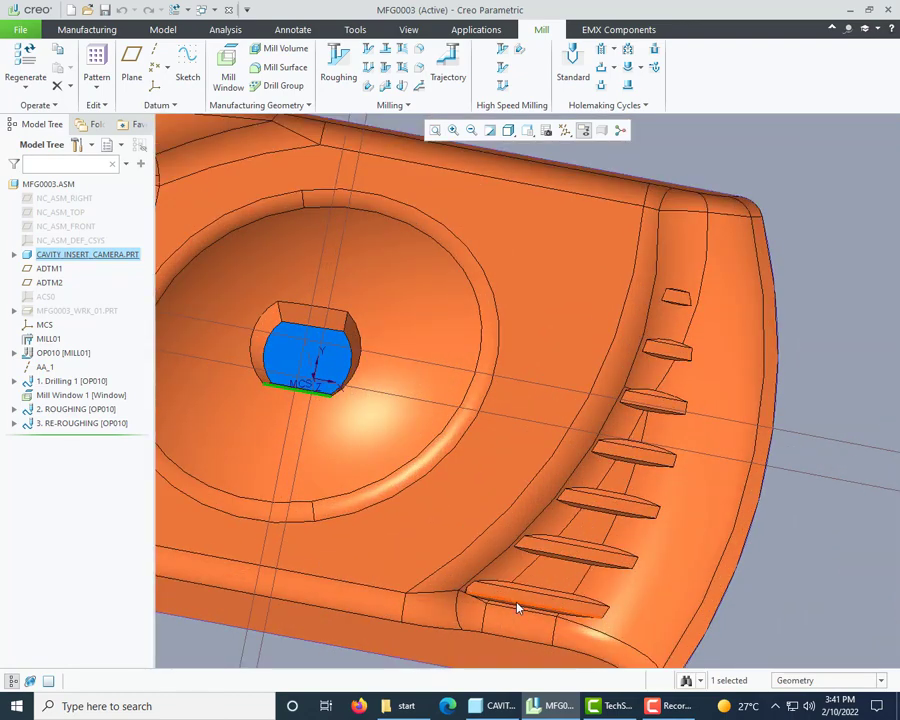
pyautogui.scroll(-2, 600, 505)
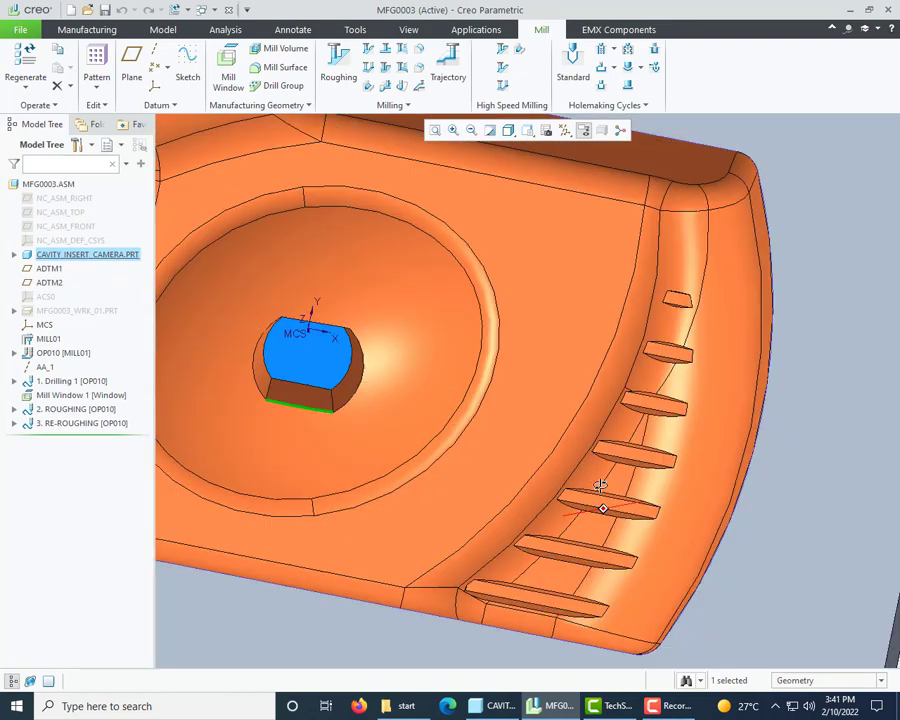
pyautogui.scroll(5, 620, 530)
pyautogui.scroll(-2, 546, 510)
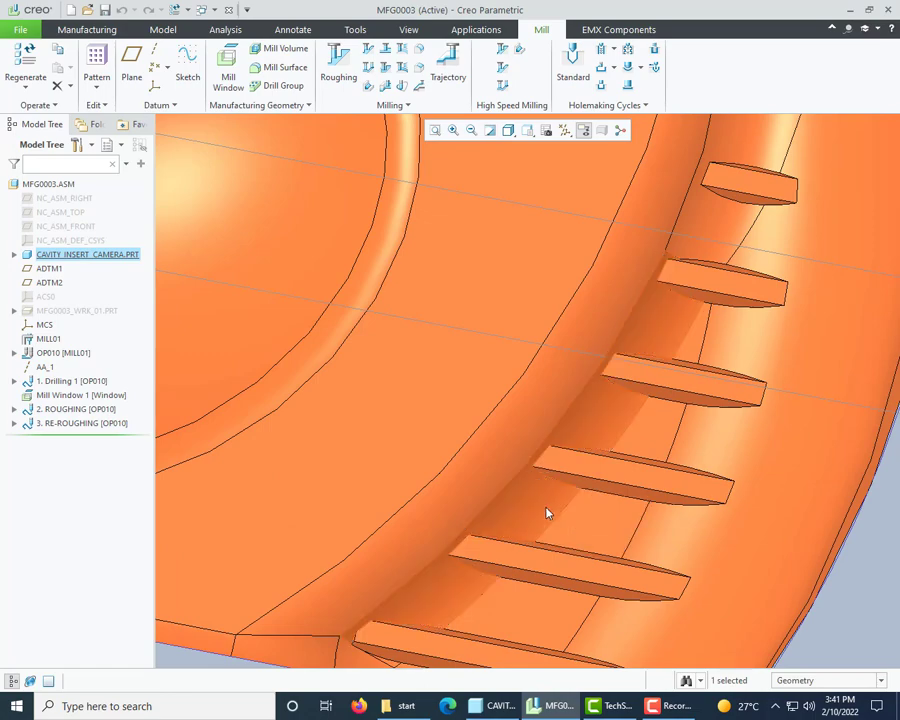
pyautogui.scroll(6, 599, 502)
pyautogui.moveTo(589, 461); pyautogui.dragTo(528, 470, button='middle')
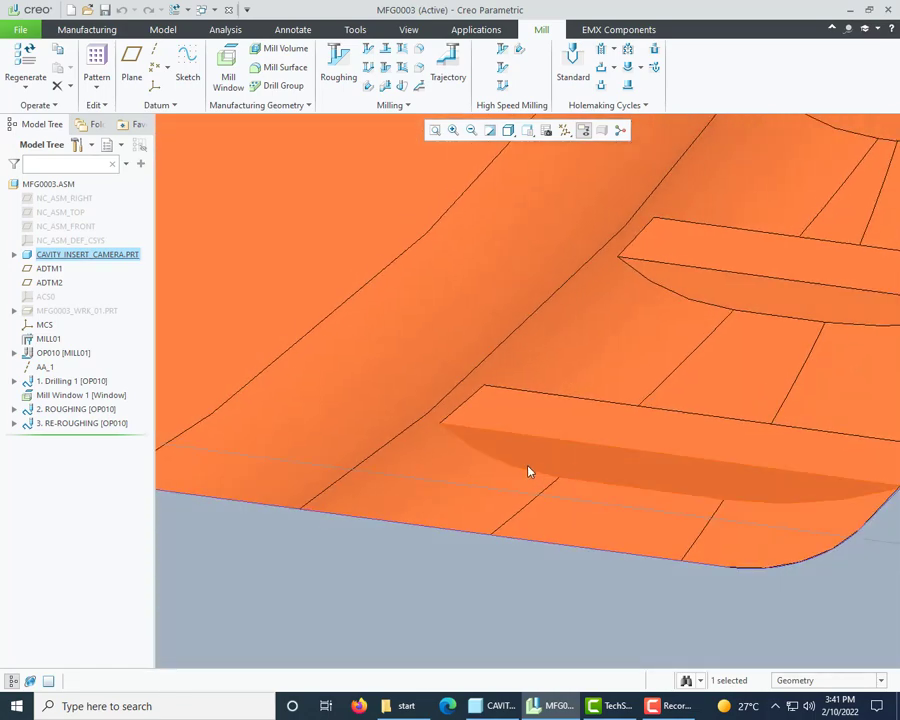
pyautogui.scroll(-3, 597, 480)
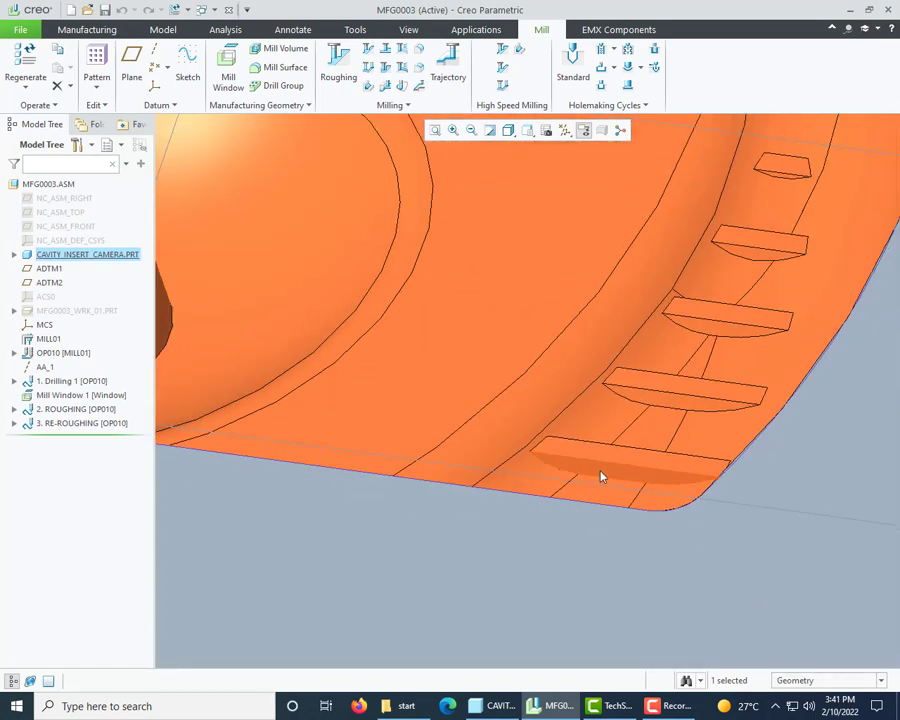
pyautogui.scroll(-3, 562, 494)
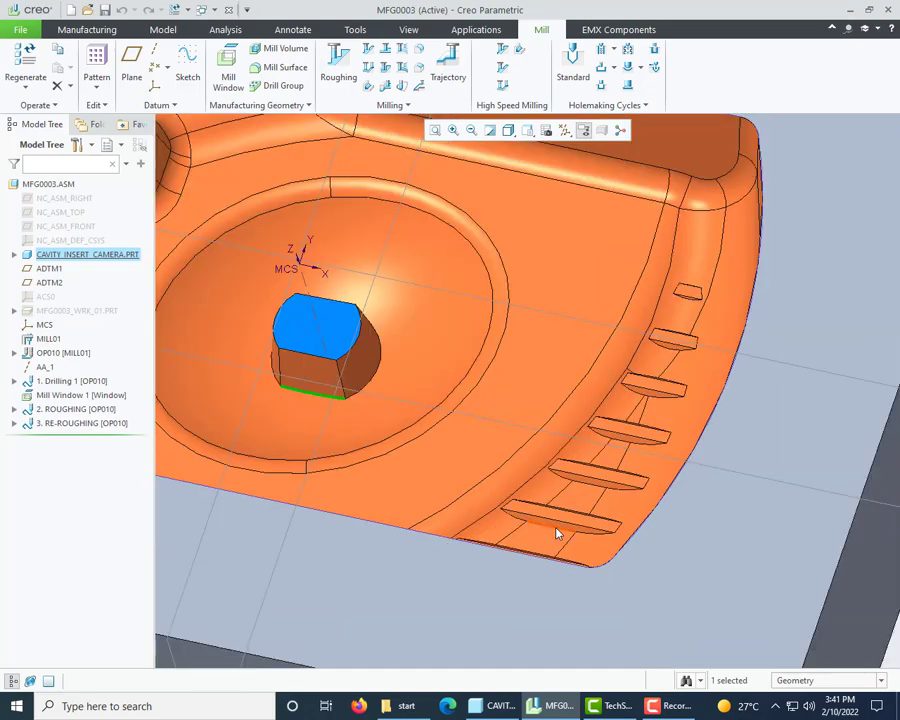
pyautogui.moveTo(558, 532)
pyautogui.mouseDown(button='middle')
pyautogui.moveTo(550, 540)
pyautogui.moveTo(563, 510)
pyautogui.mouseUp(button='middle')
pyautogui.scroll(-4, 622, 418)
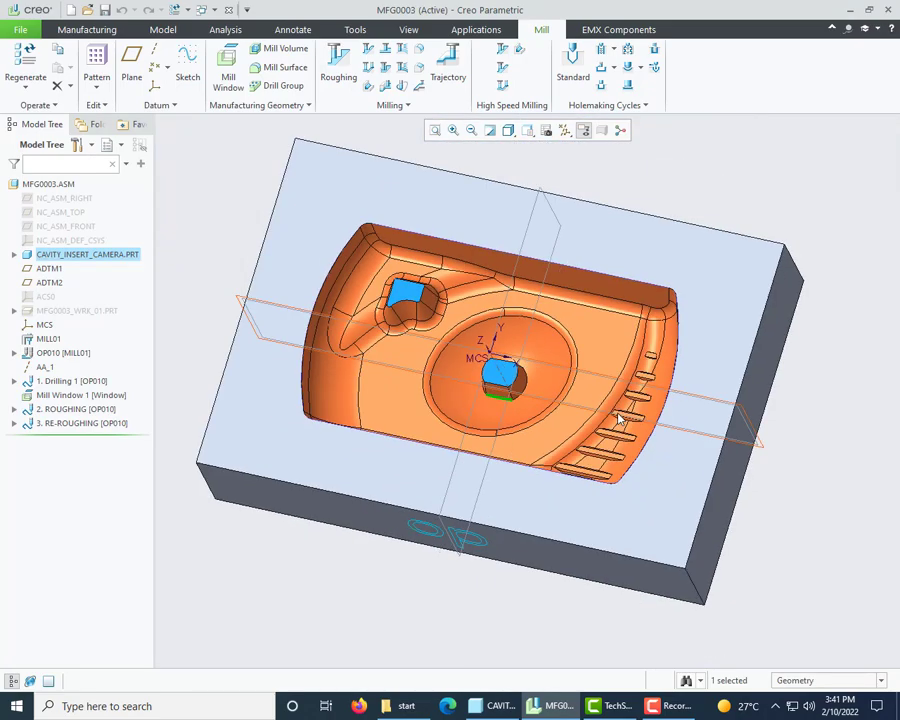
pyautogui.moveTo(621, 418)
pyautogui.mouseDown(button='middle')
pyautogui.moveTo(659, 396)
pyautogui.moveTo(631, 406)
pyautogui.mouseUp(button='middle')
pyautogui.scroll(2, 300, 377)
pyautogui.scroll(2, 300, 377)
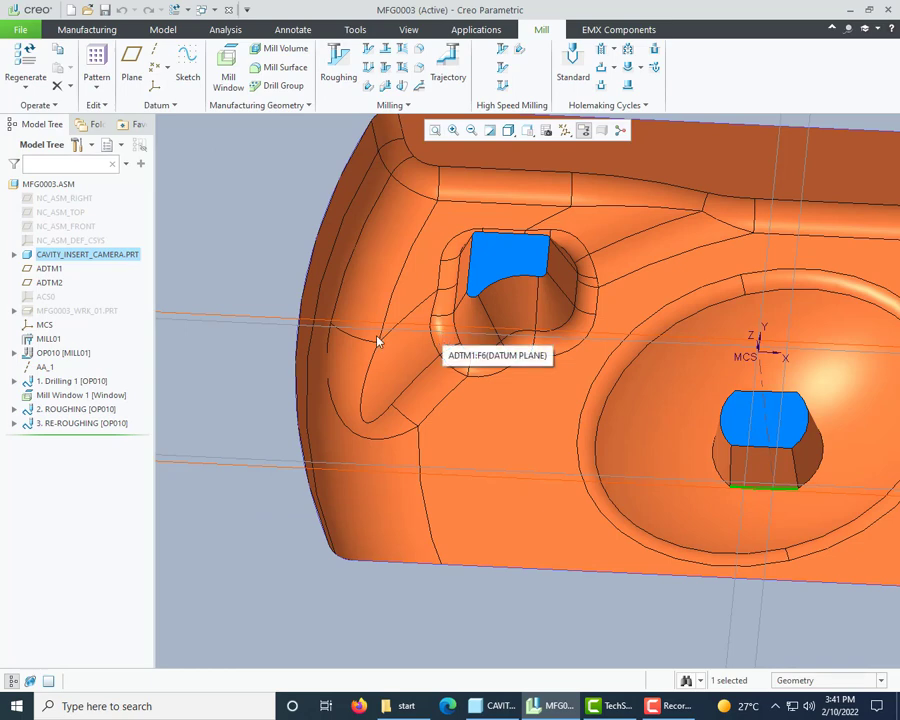
pyautogui.scroll(-5, 378, 341)
pyautogui.moveTo(573, 476); pyautogui.dragTo(530, 462, button='middle')
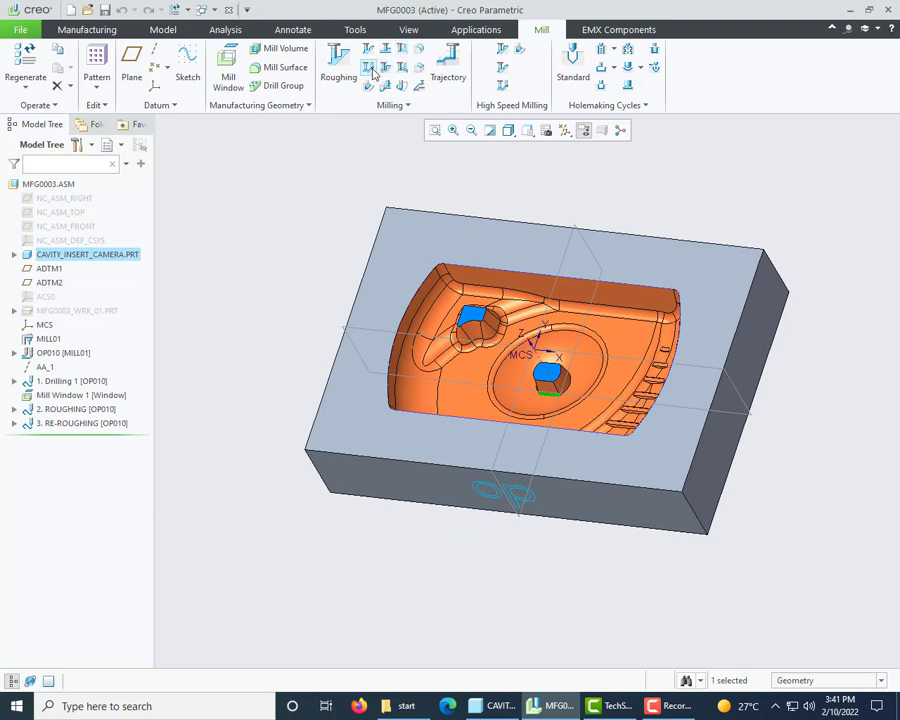
# Step: Start a Finishing sequence and create a 6 mm ball mill named 6BM as its tool
pyautogui.click(370, 69)
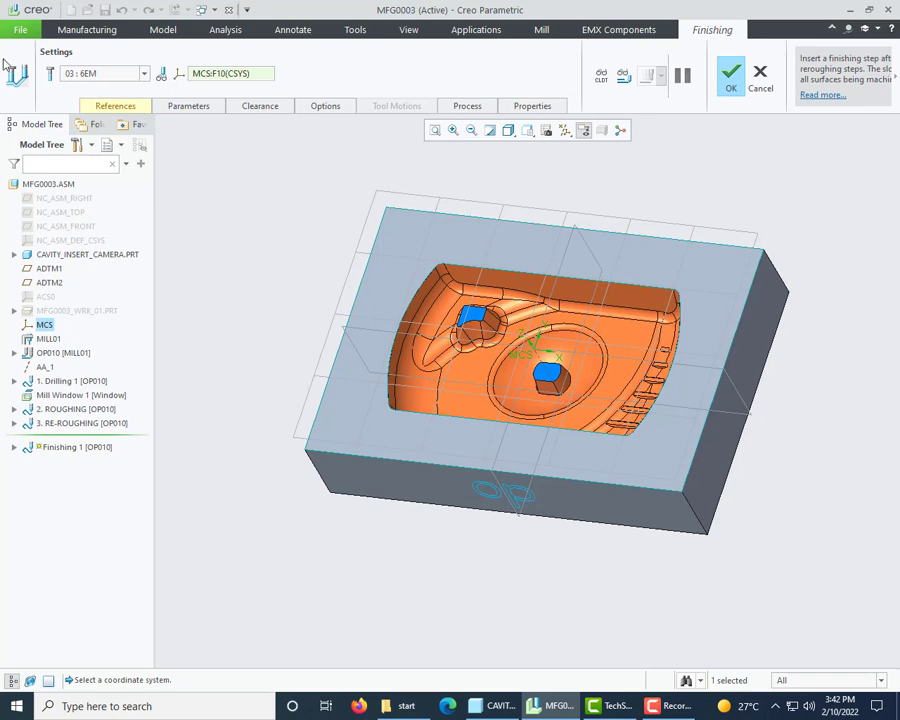
pyautogui.click(100, 73)
pyautogui.click(100, 121)
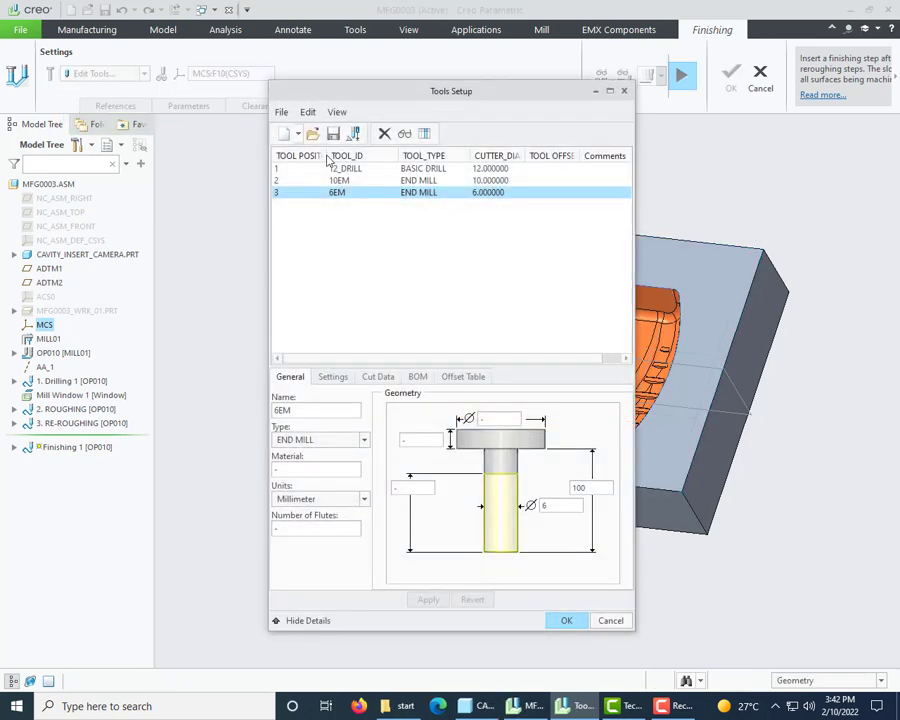
pyautogui.click(287, 133)
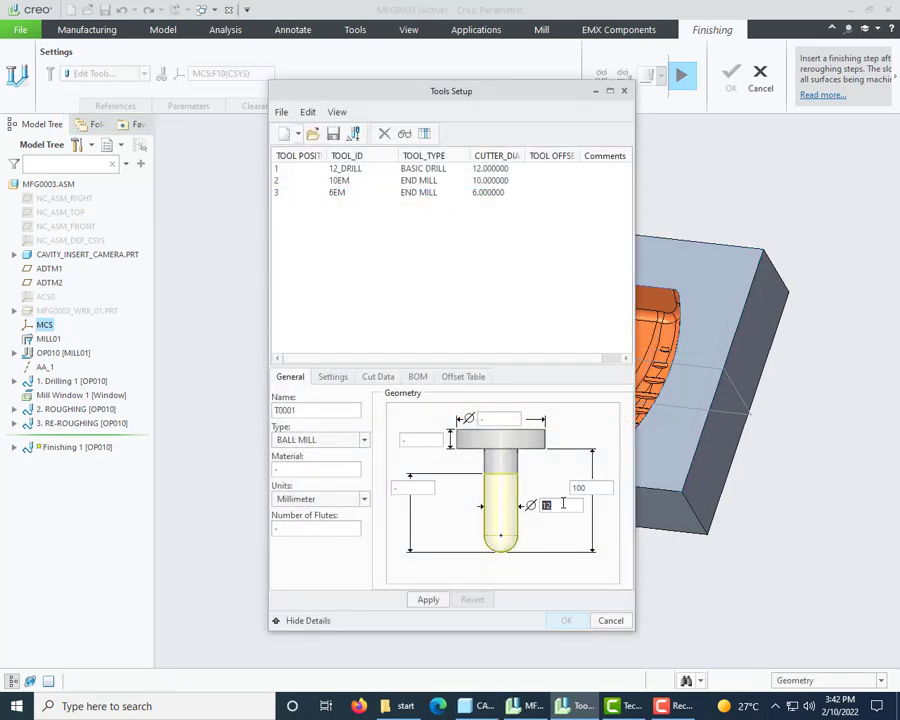
pyautogui.write('6')
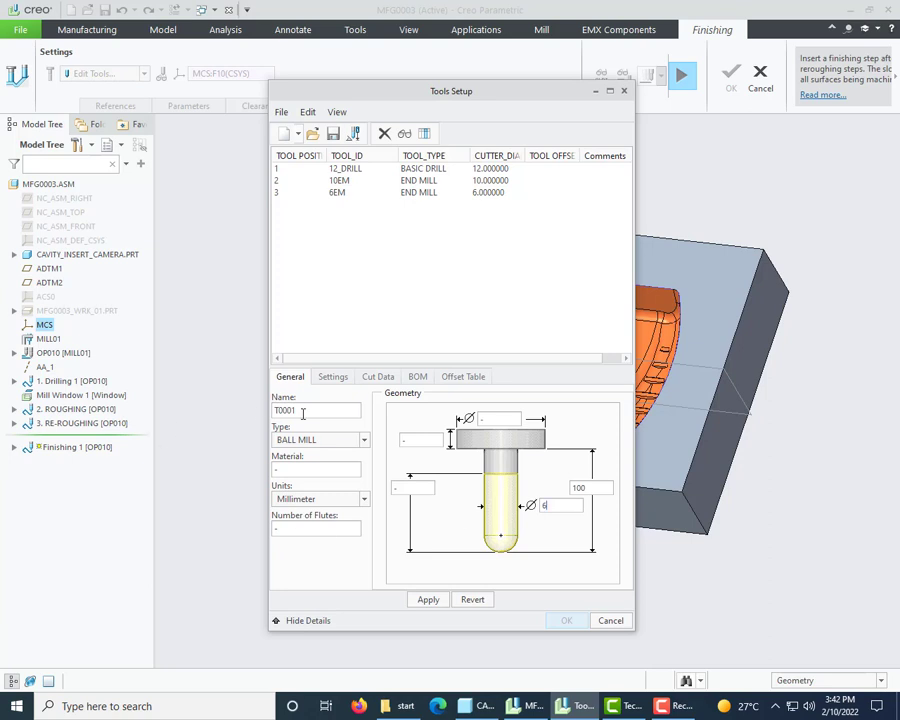
pyautogui.doubleClick(294, 410)
pyautogui.write('6bm')
pyautogui.click(430, 601)
pyautogui.click(562, 619)
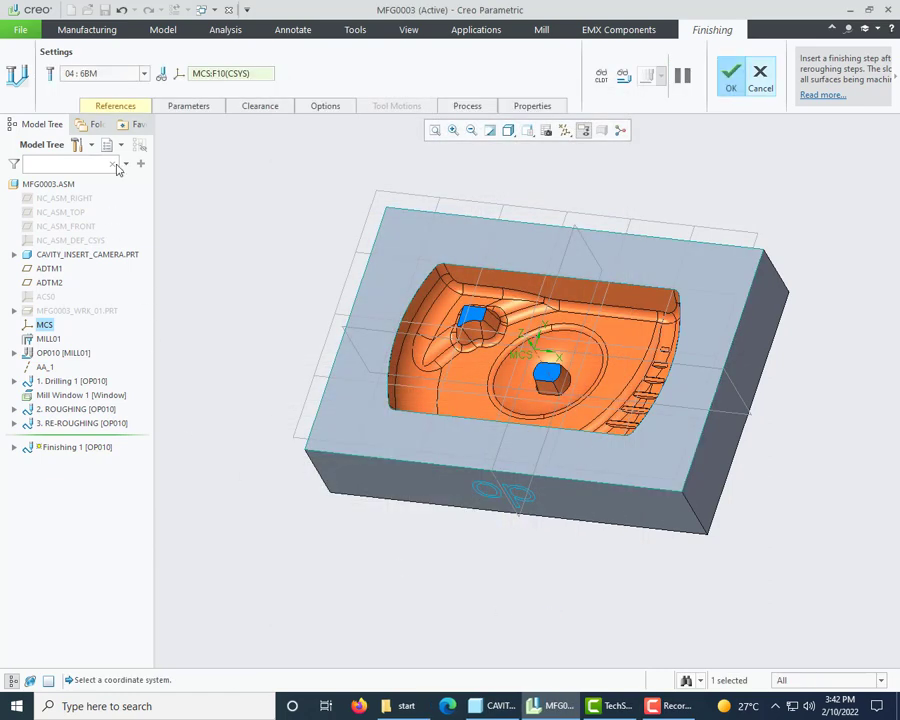
# Step: Assign Mill Window 1 to the Finishing sequence and open its parameters for detailed editing
pyautogui.click(128, 107)
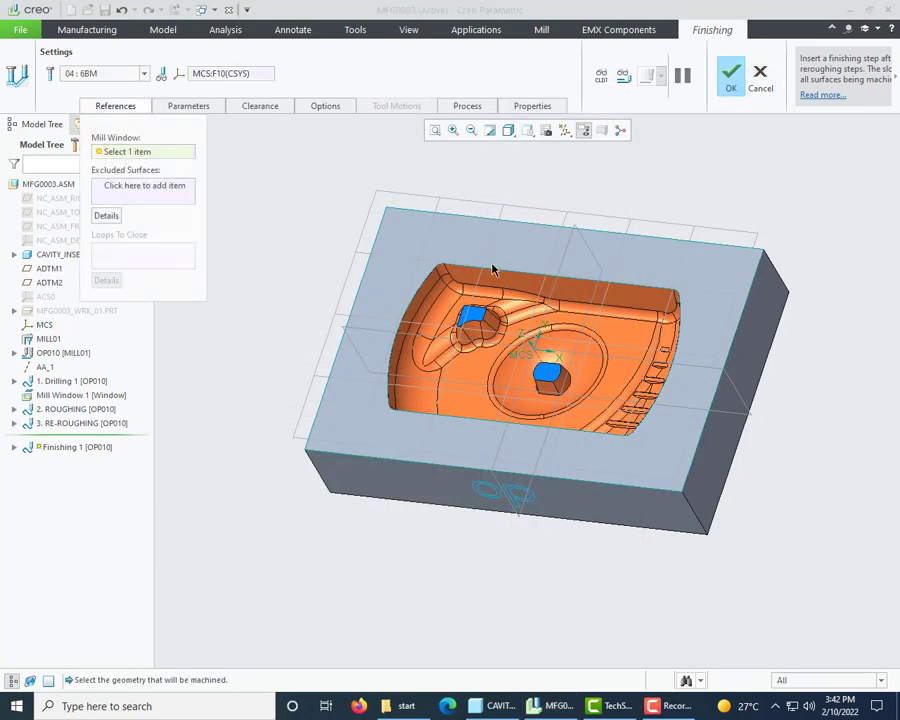
pyautogui.click(76, 394)
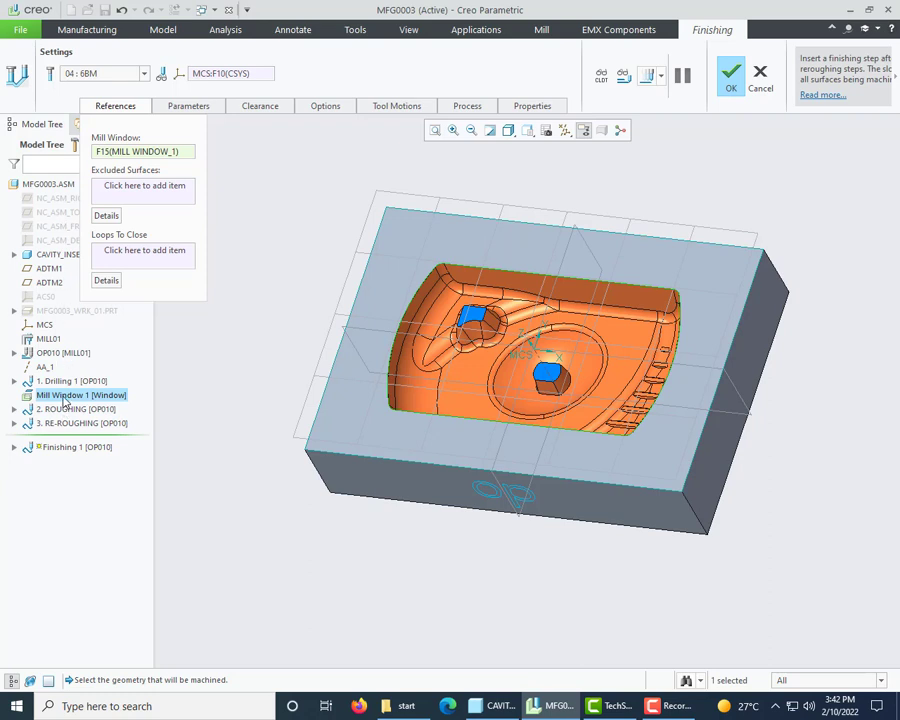
pyautogui.click(192, 107)
pyautogui.click(306, 140)
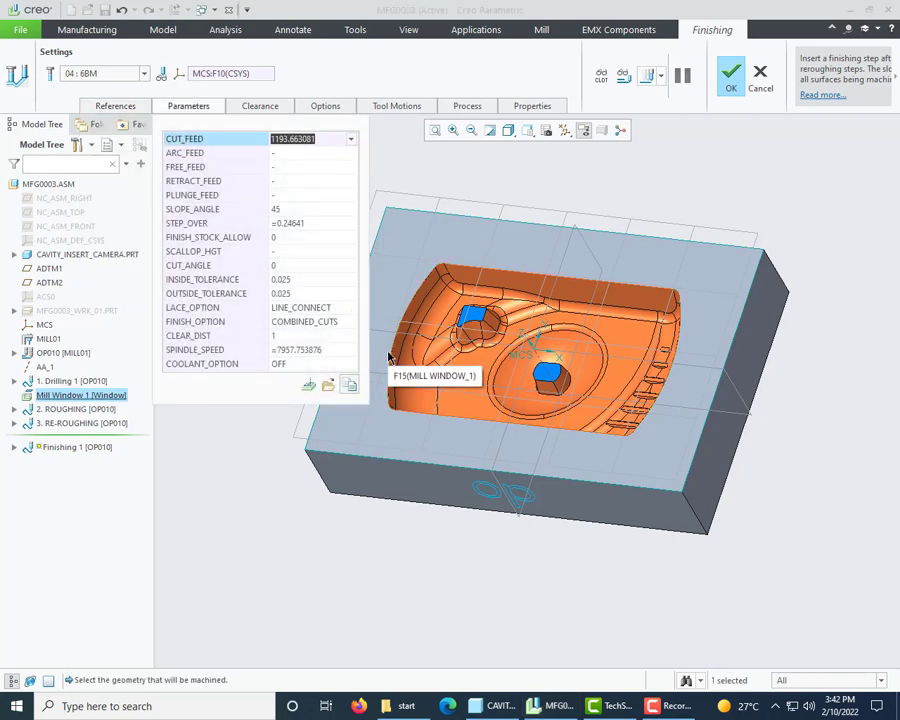
pyautogui.click(309, 385)
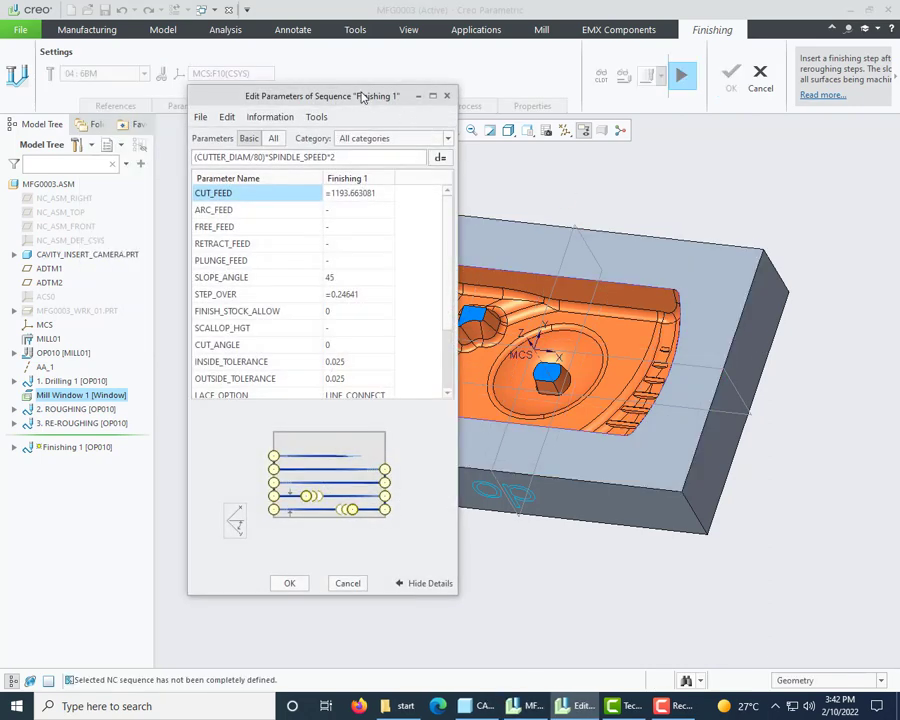
# Step: Set the finishing cut feed to 1200, arc feed to 800, free feed and retract feed to 2000, and plunge feed to 200
pyautogui.moveTo(398, 95); pyautogui.dragTo(290, 91)
pyautogui.click(246, 189)
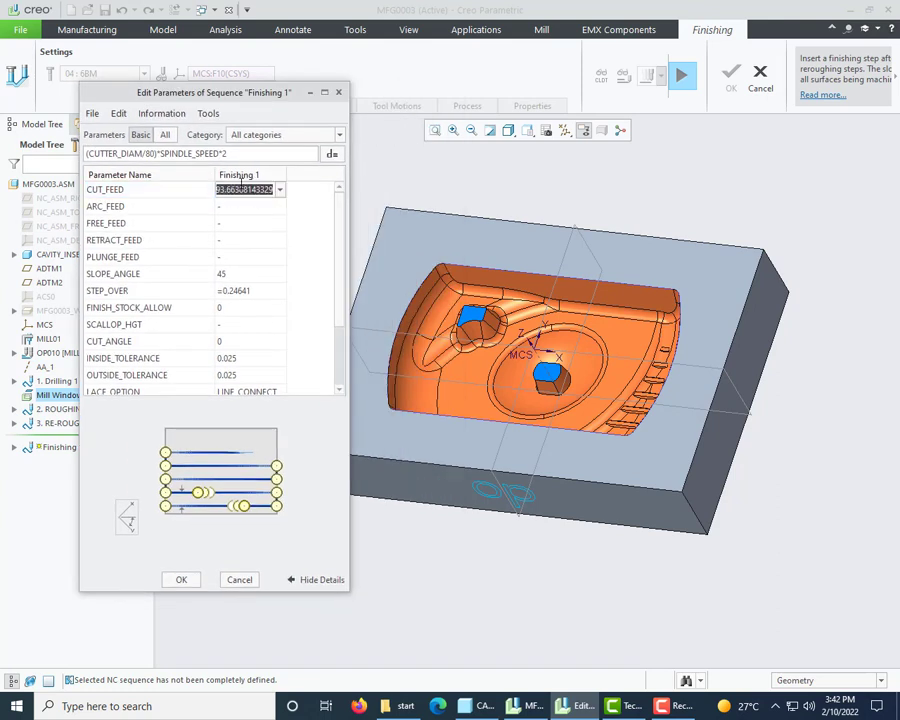
pyautogui.write('1200')
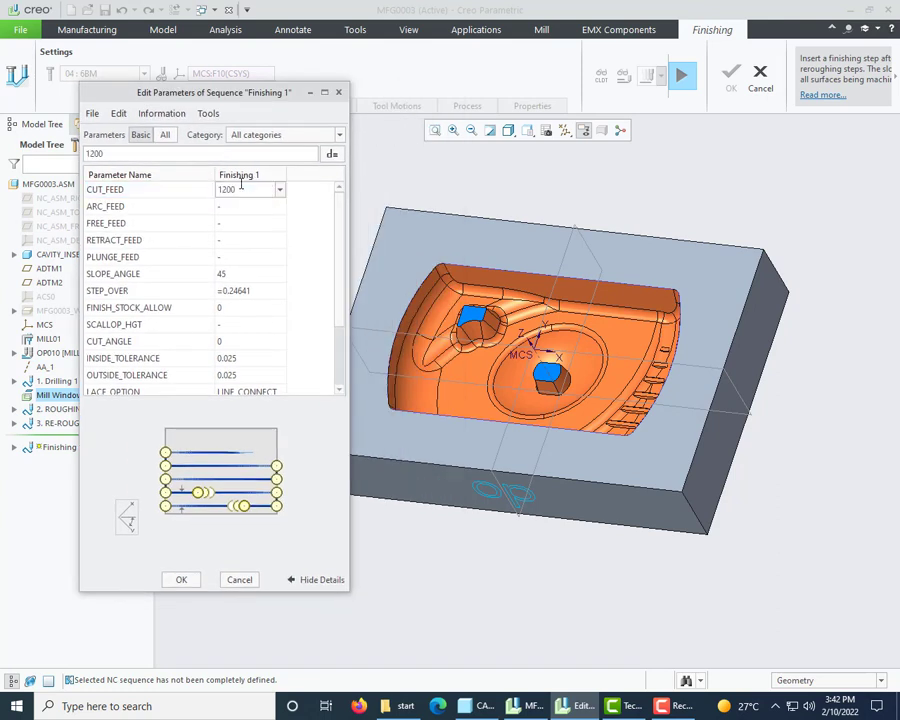
pyautogui.press('Return')
pyautogui.write('800')
pyautogui.press('Return')
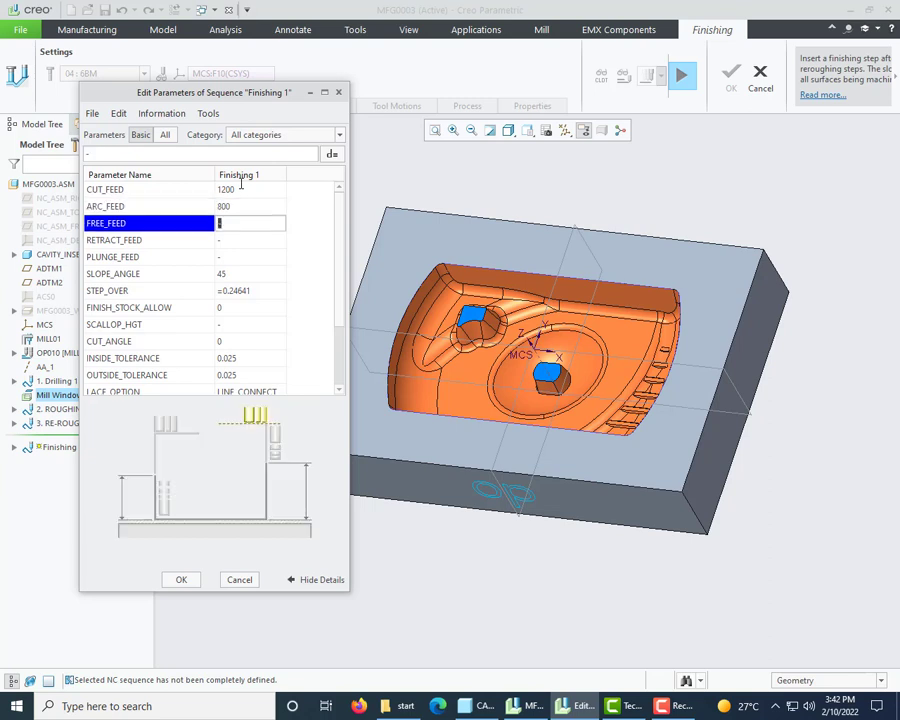
pyautogui.write('2000')
pyautogui.press('Return')
pyautogui.press('Return')
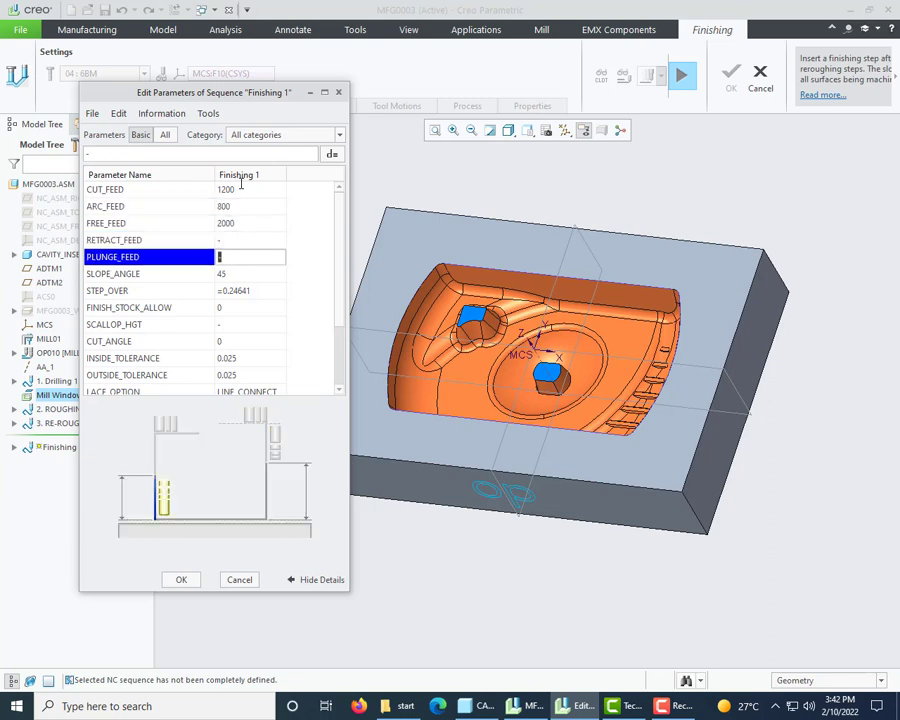
pyautogui.press('Up')
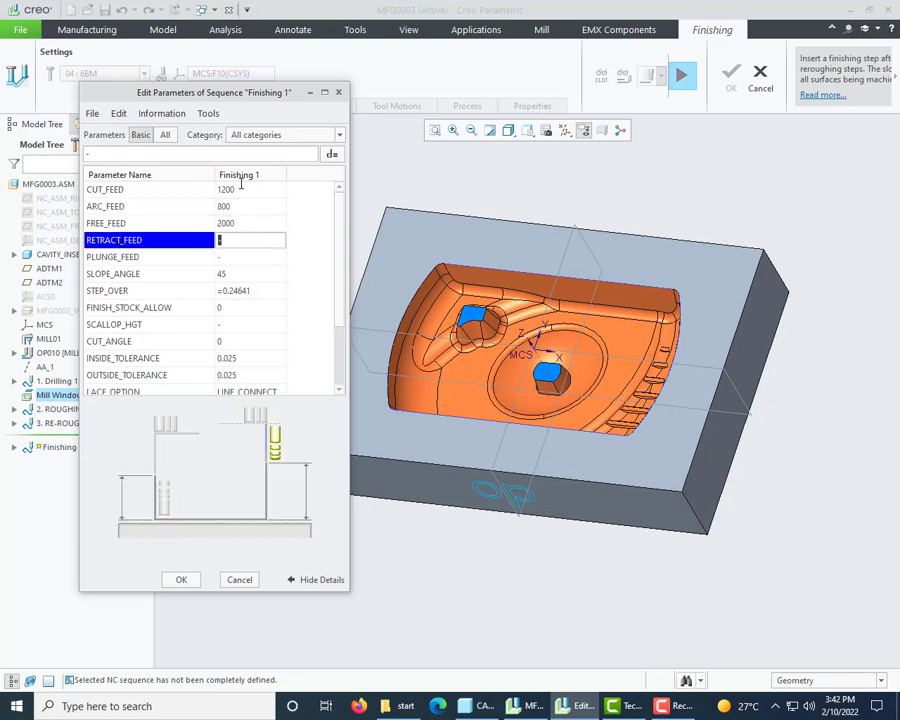
pyautogui.press('Down')
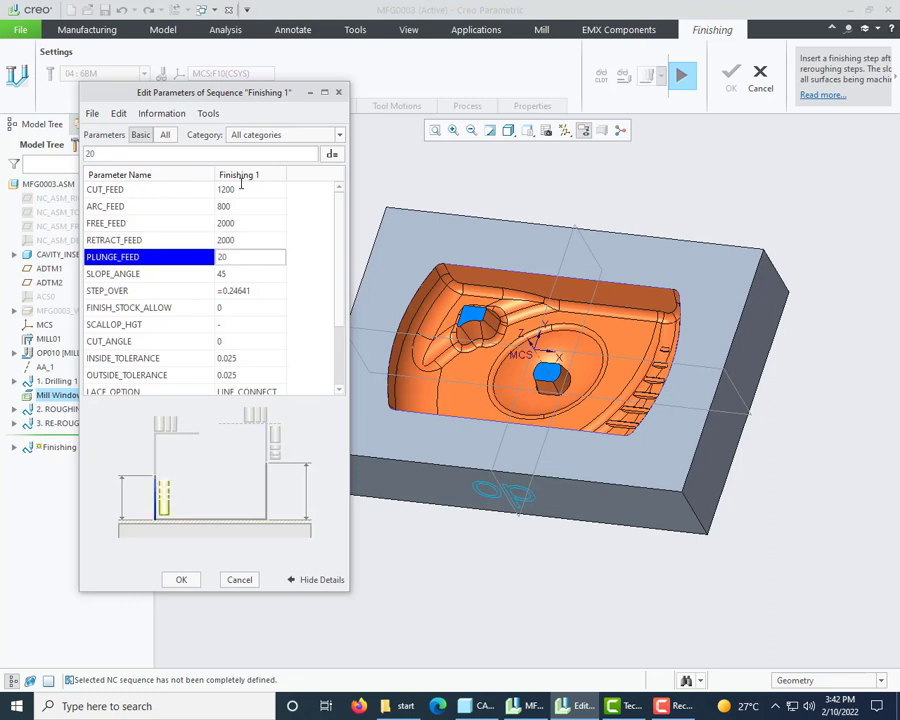
pyautogui.press('Return')
pyautogui.press('Return')
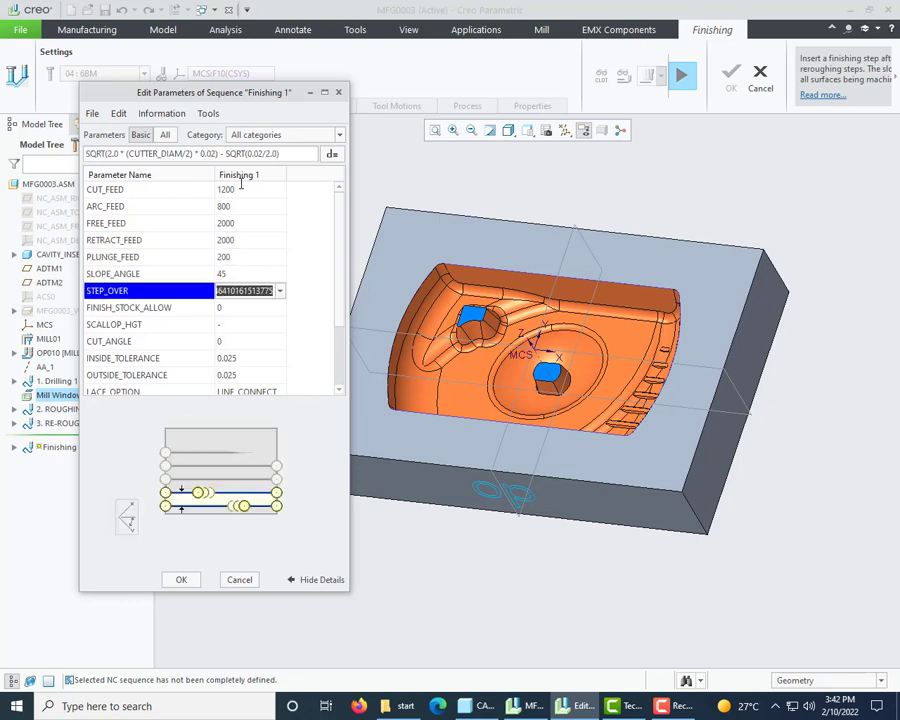
# Step: Set both the finishing step over and the finish stock allowance to 0.1
pyautogui.write('0.')
pyautogui.press('Return')
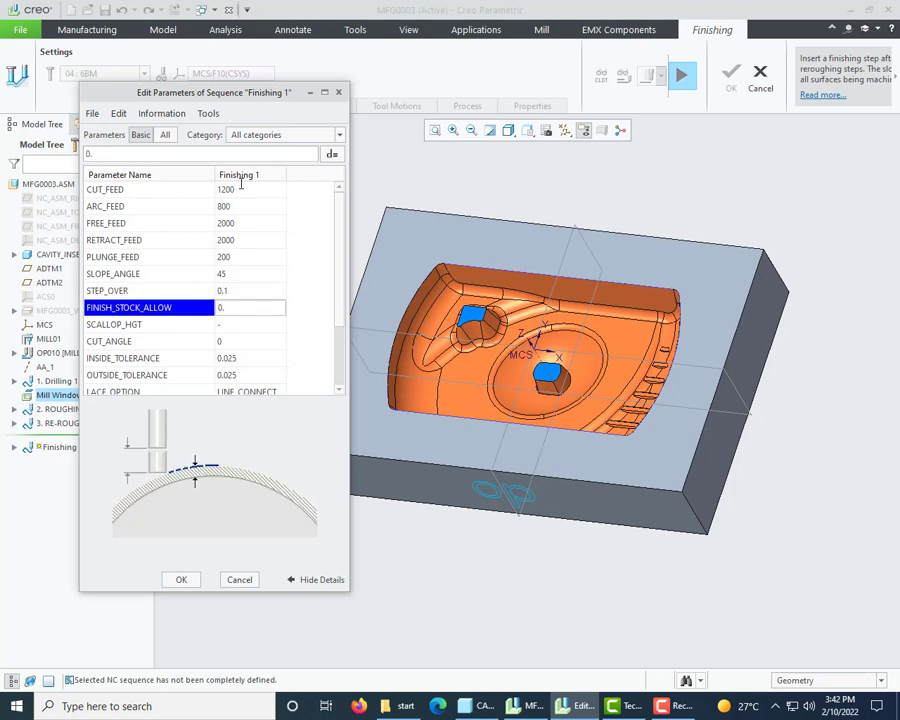
pyautogui.press('Return')
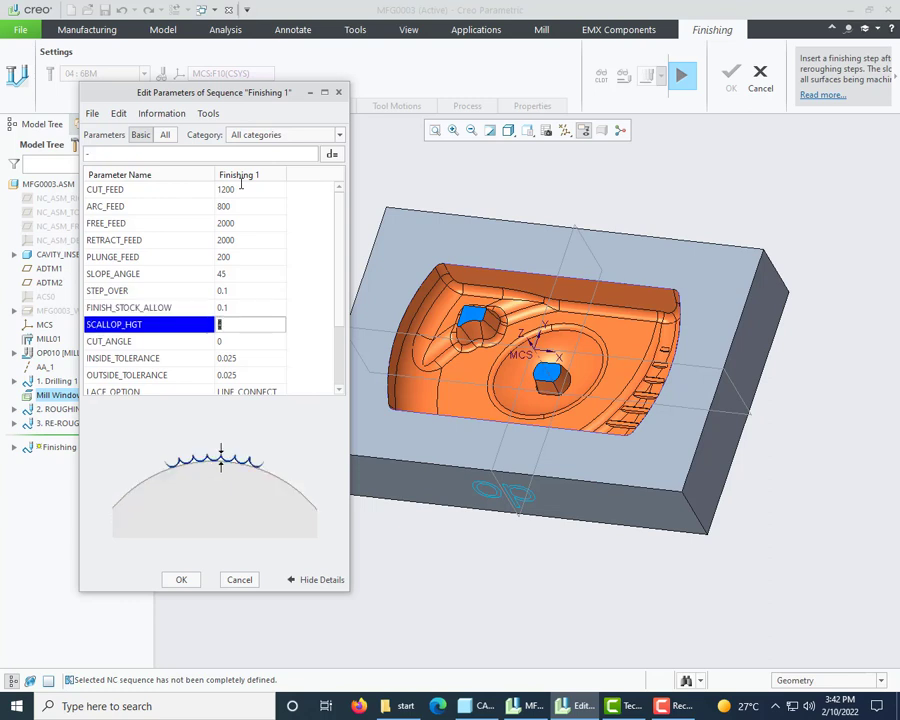
# Step: Set the finishing clearance distance to 10 and the spindle speed to 4000, and accept the parameters
pyautogui.press('Return')
pyautogui.press('Return')
pyautogui.press('Return')
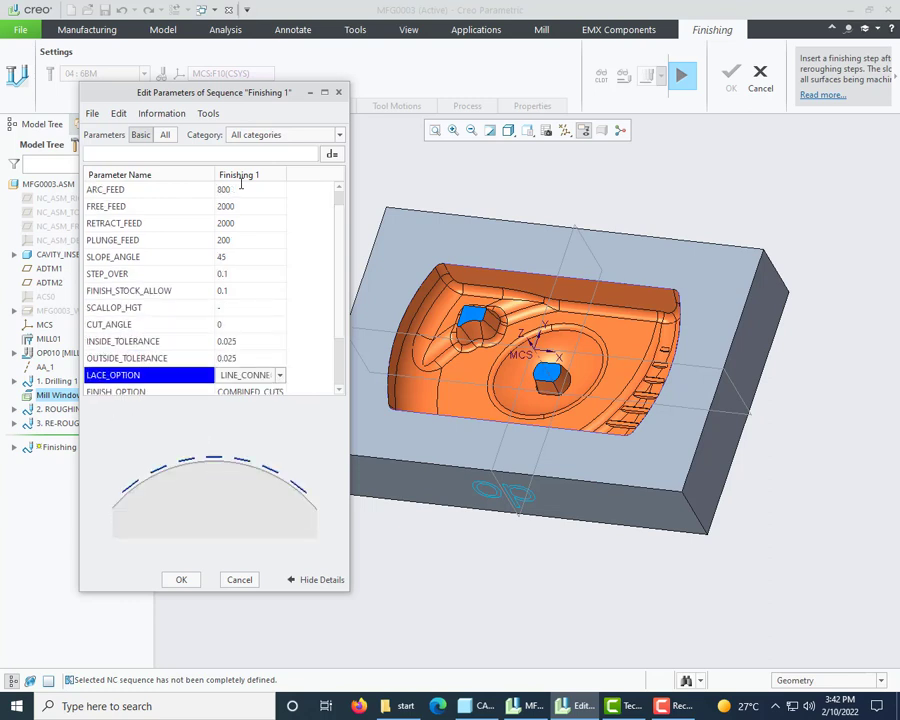
pyautogui.press('Return')
pyautogui.press('Return')
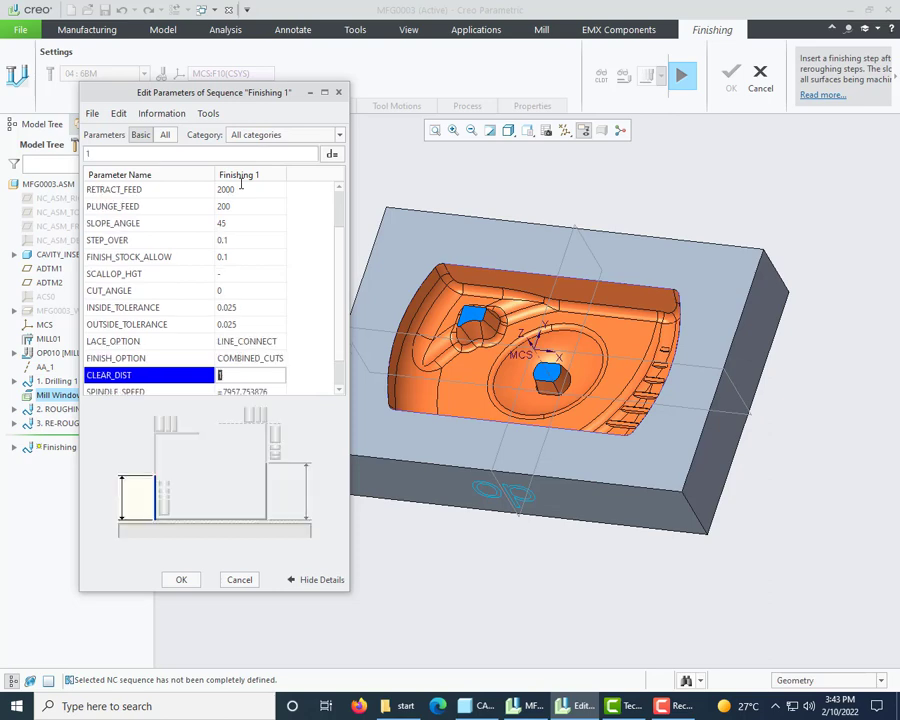
pyautogui.press('Return')
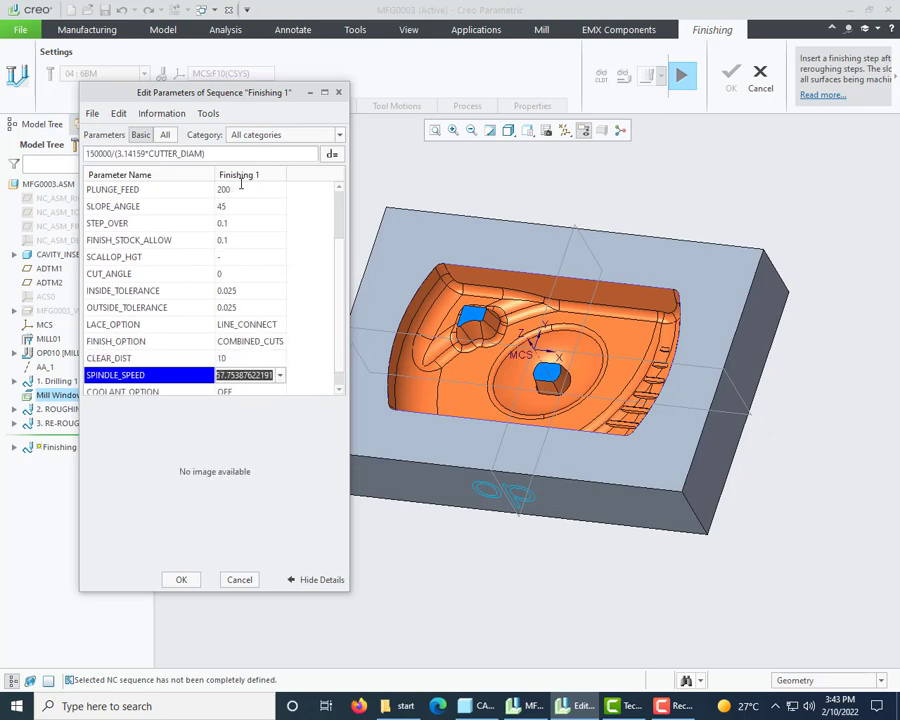
pyautogui.write('4000')
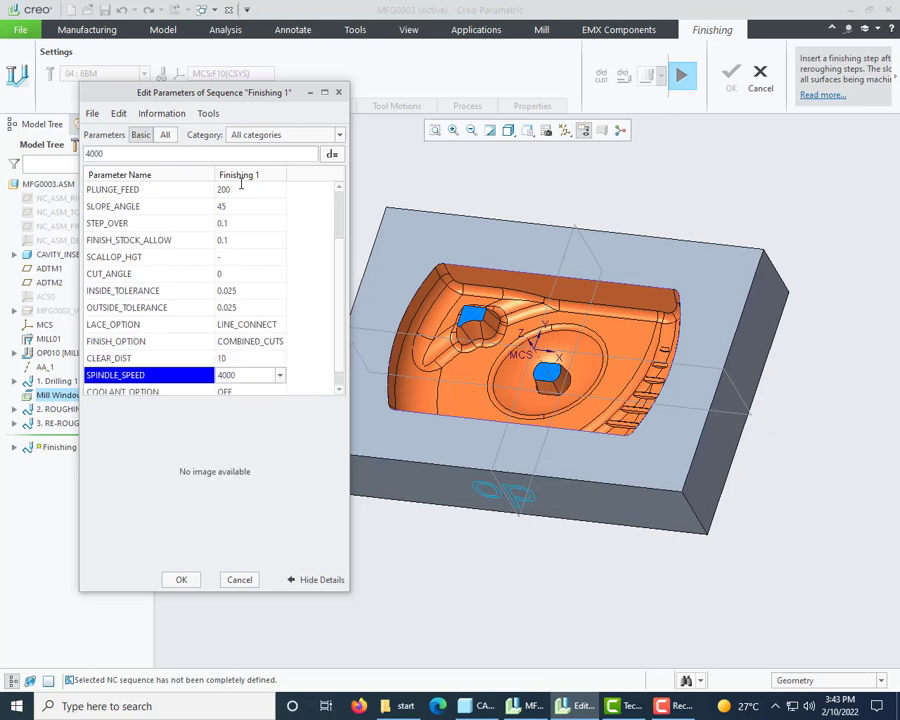
pyautogui.click(181, 579)
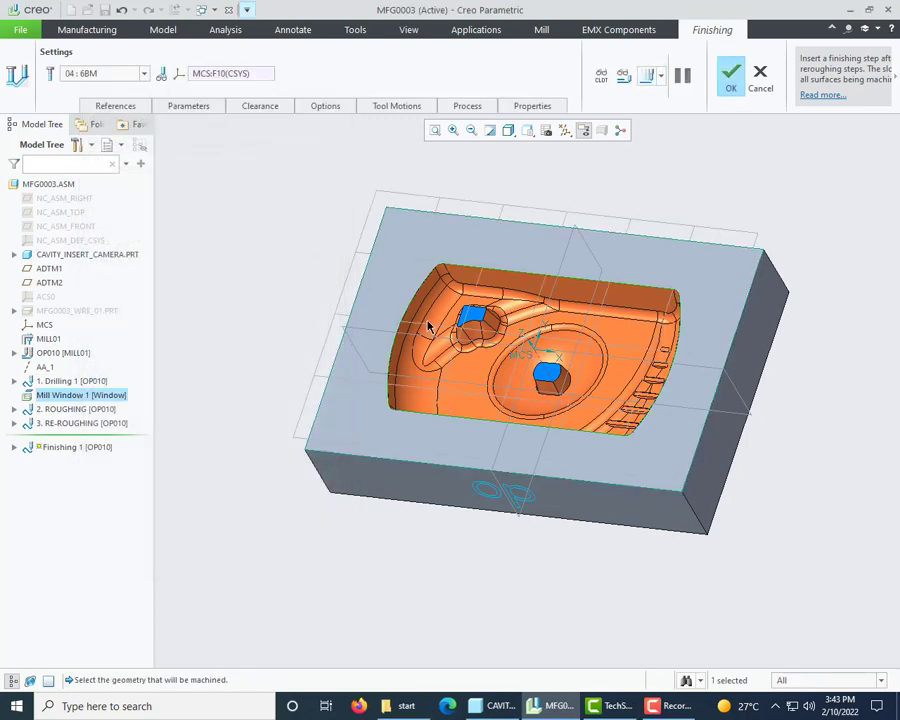
# Step: Play the finishing tool path at the slowest display speed to examine the first passes, and raise the speed to medium for the rest
pyautogui.click(648, 75)
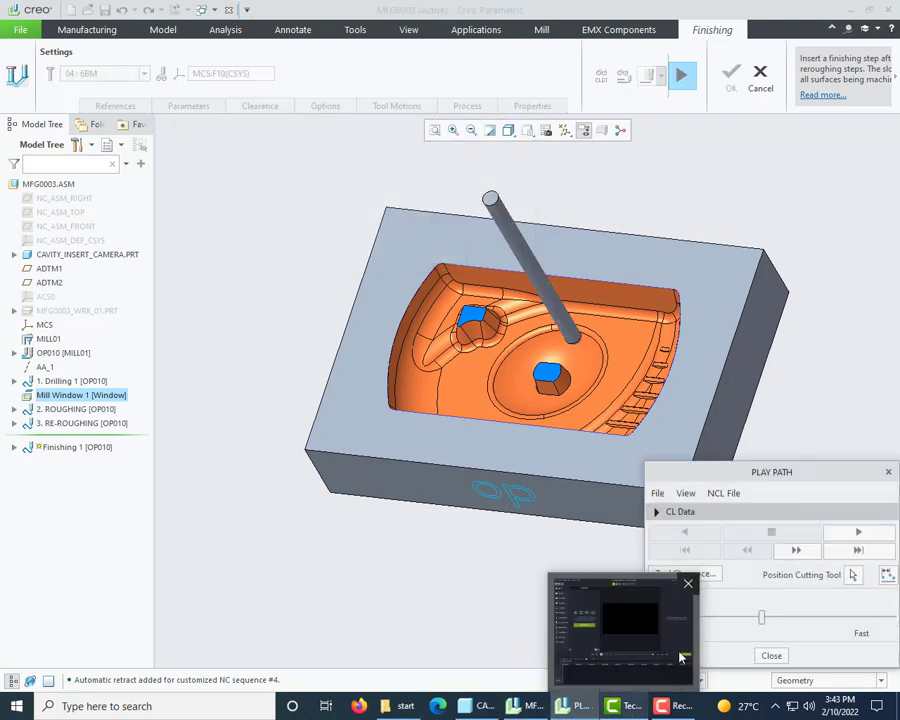
pyautogui.moveTo(761, 617); pyautogui.dragTo(651, 617)
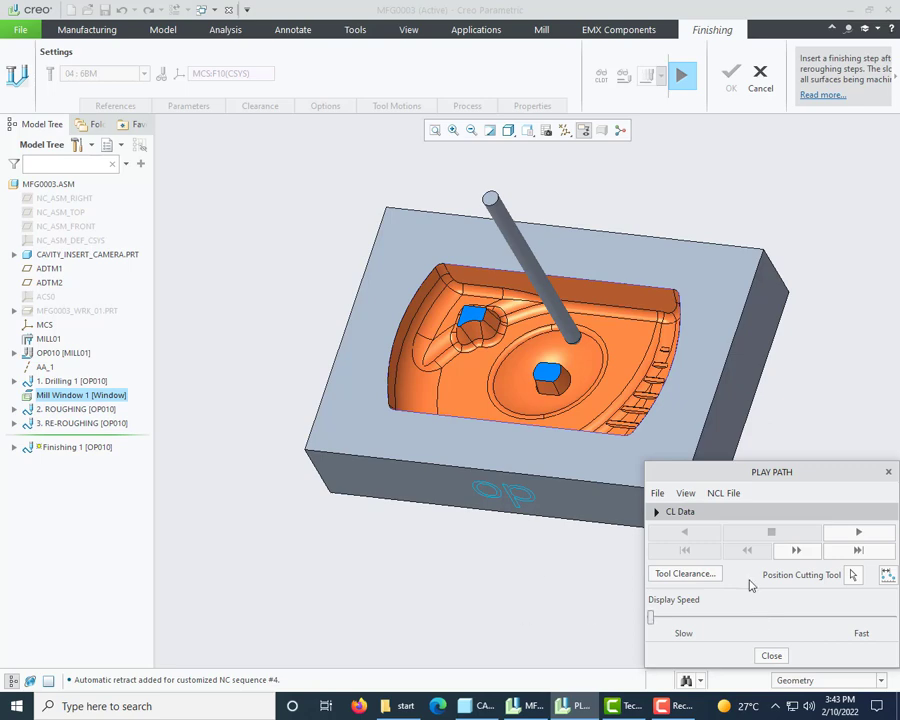
pyautogui.click(826, 531)
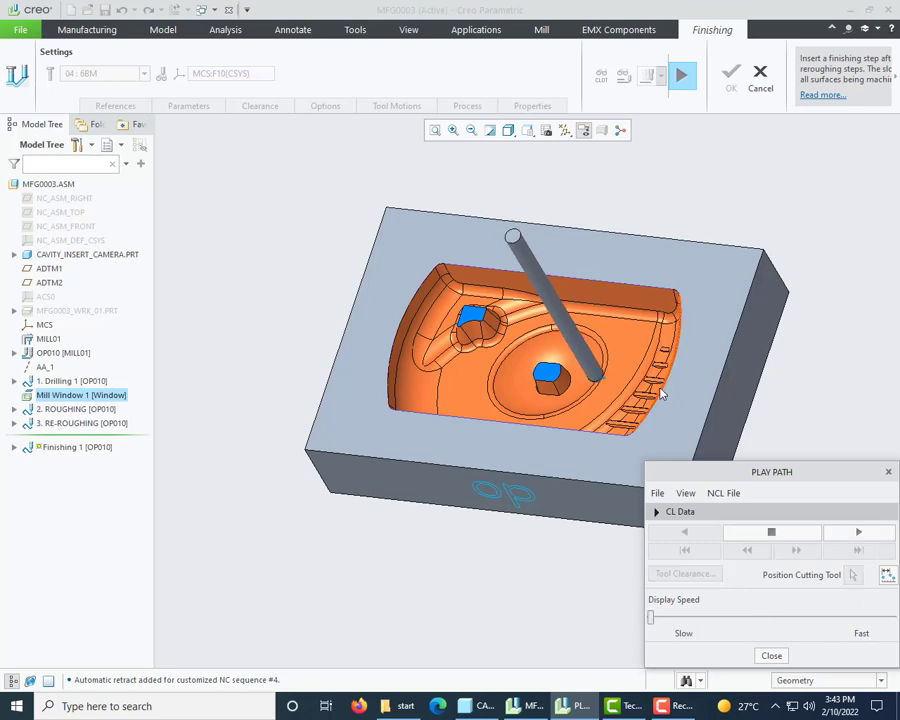
pyautogui.moveTo(619, 390); pyautogui.dragTo(592, 380, button='middle')
pyautogui.scroll(-8, 590, 381)
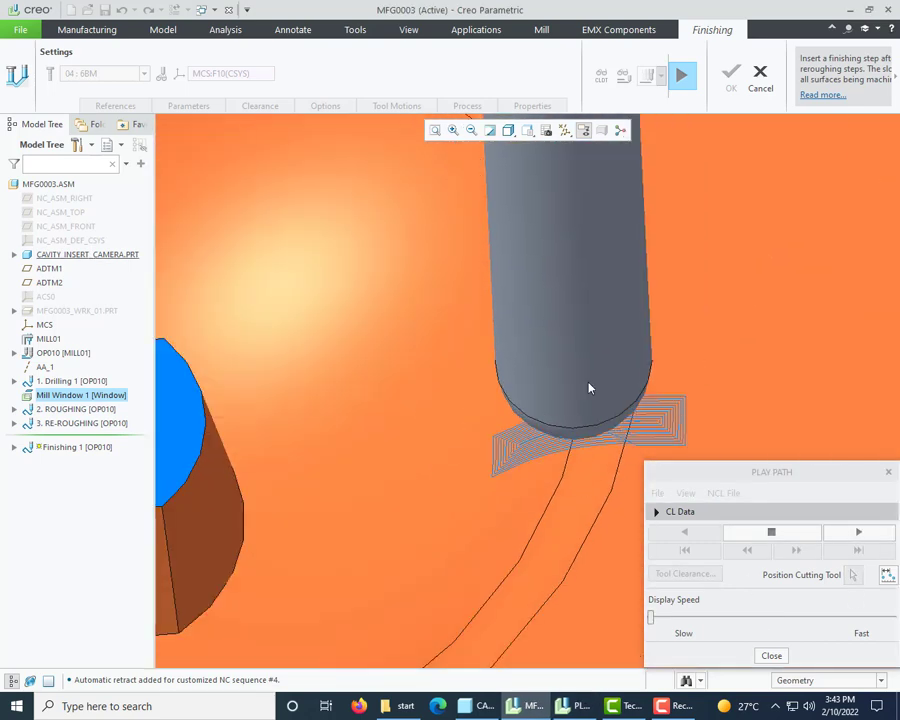
pyautogui.scroll(10, 494, 390)
pyautogui.moveTo(508, 492); pyautogui.dragTo(464, 514, button='middle')
pyautogui.moveTo(651, 617); pyautogui.dragTo(760, 625)
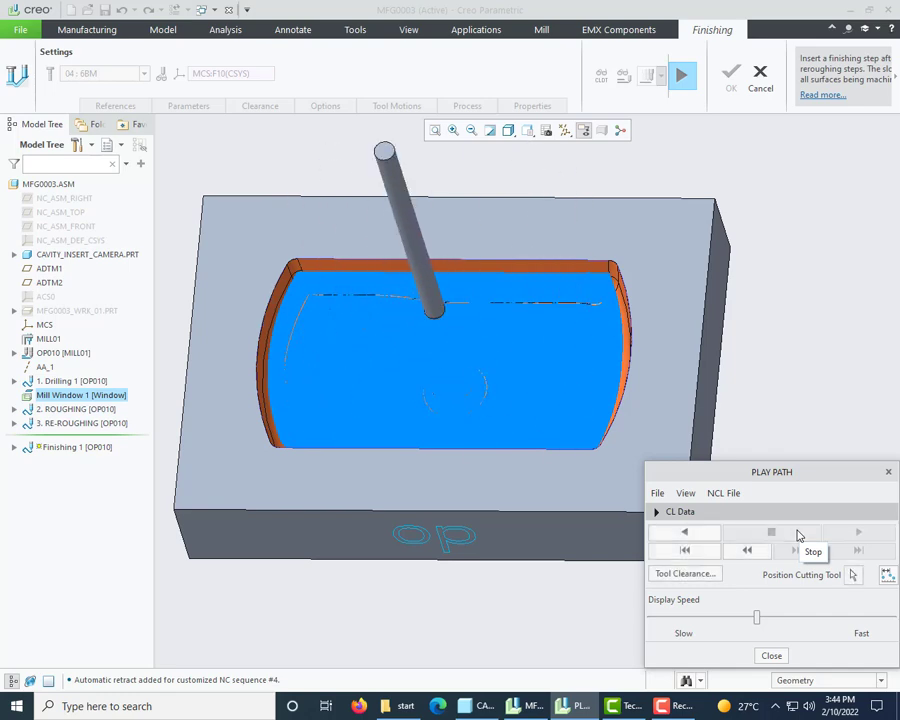
# Step: Inspect the completed finishing tool path around the cavity walls and corner pocket, and close the path playback
pyautogui.moveTo(556, 445); pyautogui.dragTo(535, 444, button='middle')
pyautogui.moveTo(458, 376)
pyautogui.mouseDown(button='middle')
pyautogui.moveTo(440, 361)
pyautogui.moveTo(426, 306)
pyautogui.moveTo(320, 300)
pyautogui.mouseUp(button='middle')
pyautogui.scroll(2, 445, 362)
pyautogui.scroll(4, 320, 267)
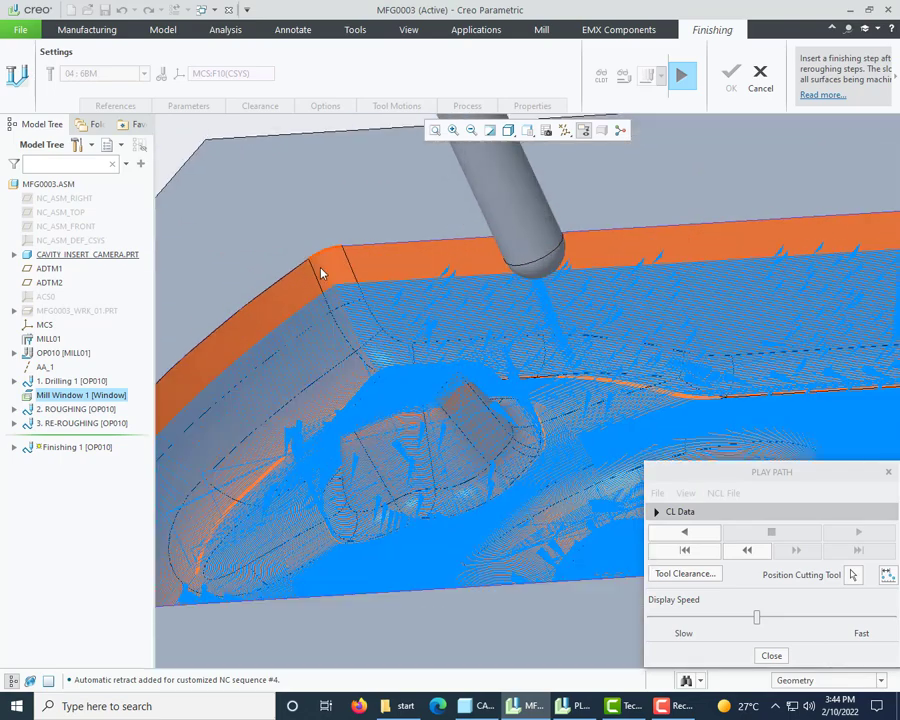
pyautogui.scroll(-4, 402, 369)
pyautogui.moveTo(411, 371); pyautogui.dragTo(361, 419, button='middle')
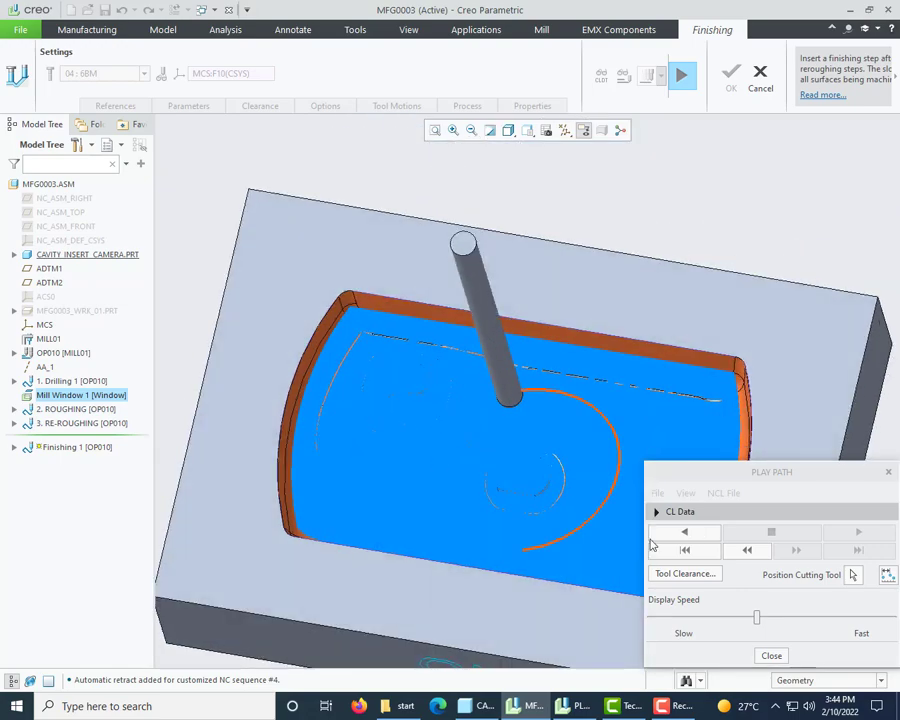
pyautogui.click(772, 655)
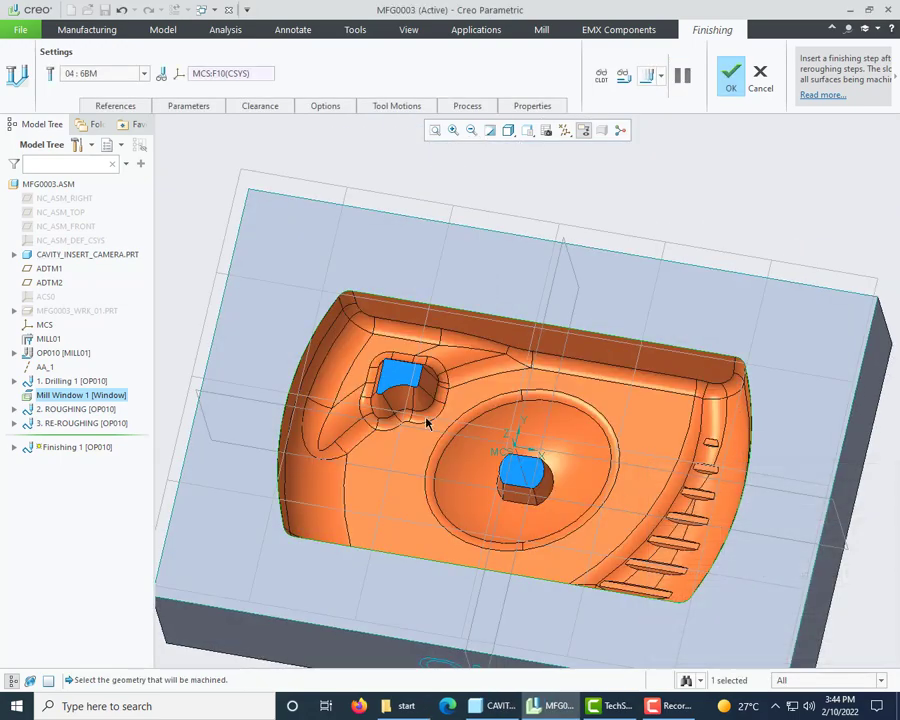
# Step: Set the finishing order to STEEP_AREA_FIRST in the full list of cutting motion parameters and accept the change
pyautogui.scroll(-5, 411, 410)
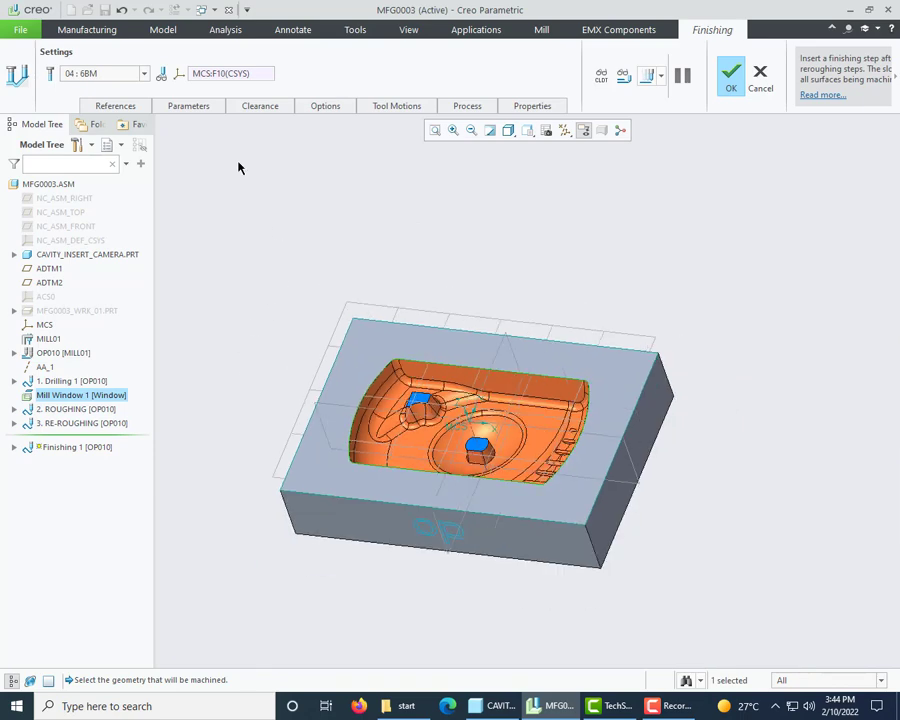
pyautogui.click(190, 106)
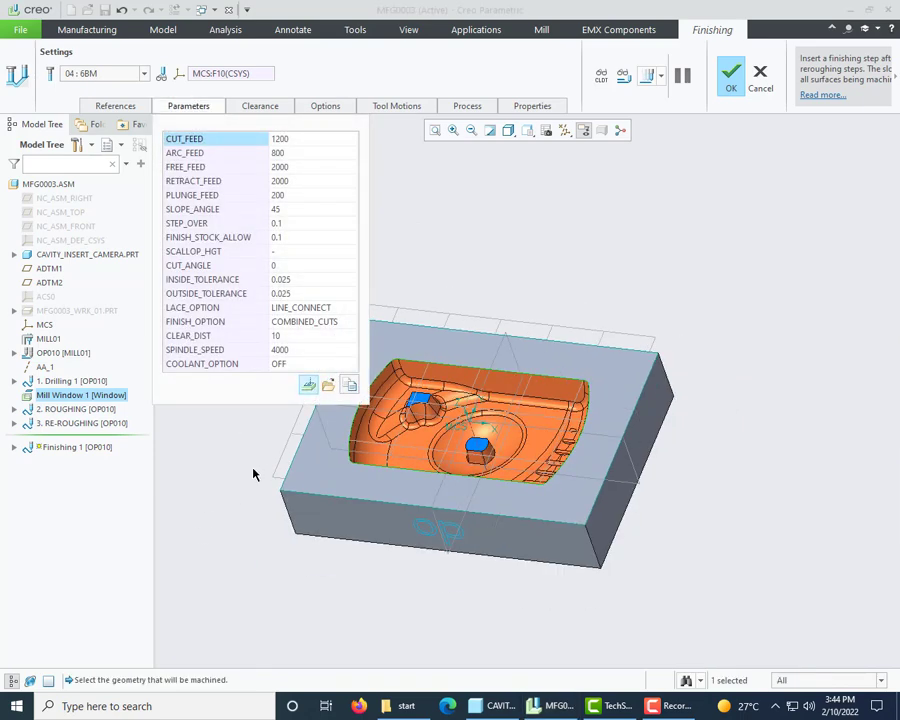
pyautogui.click(309, 386)
pyautogui.moveTo(266, 92); pyautogui.dragTo(332, 105)
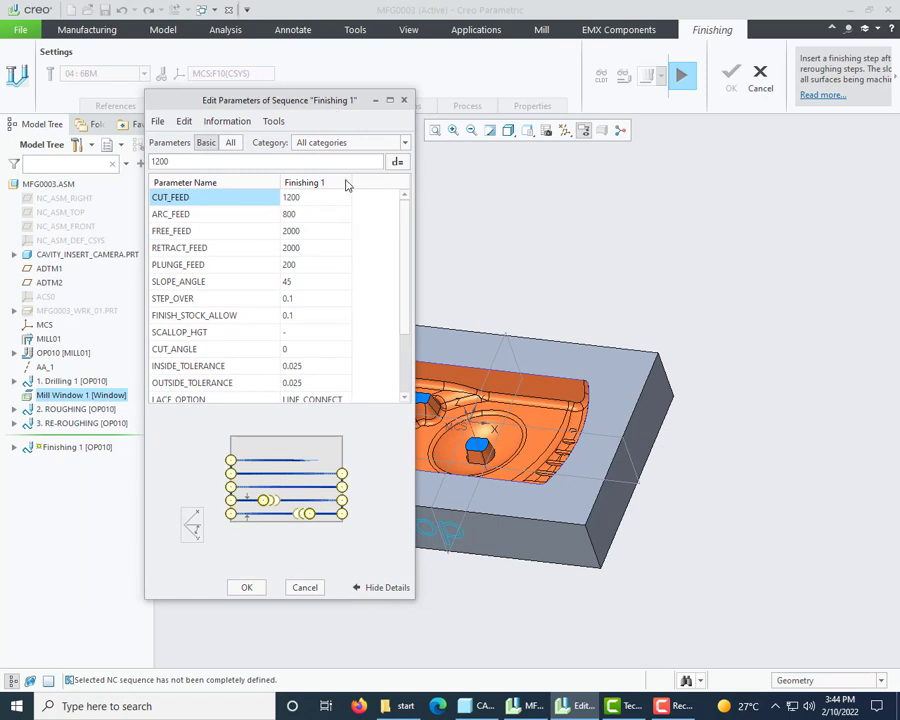
pyautogui.click(347, 145)
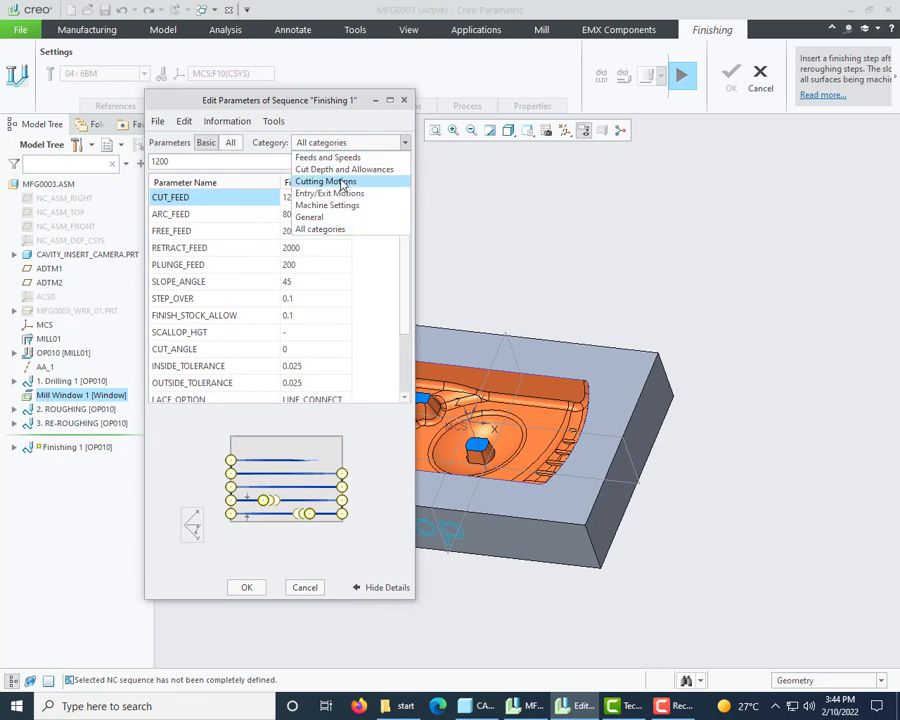
pyautogui.click(345, 182)
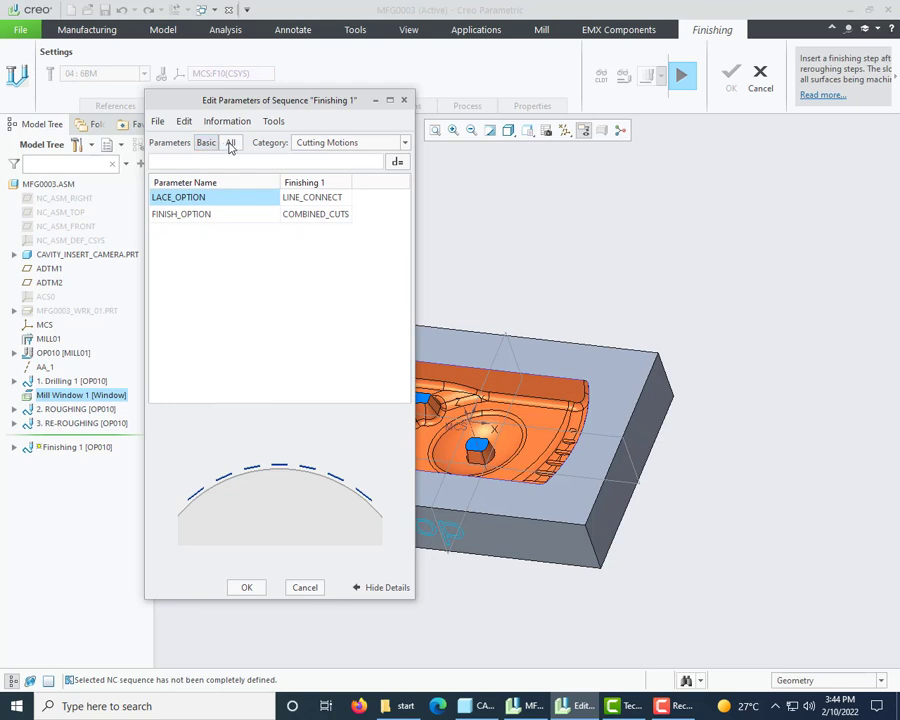
pyautogui.click(230, 143)
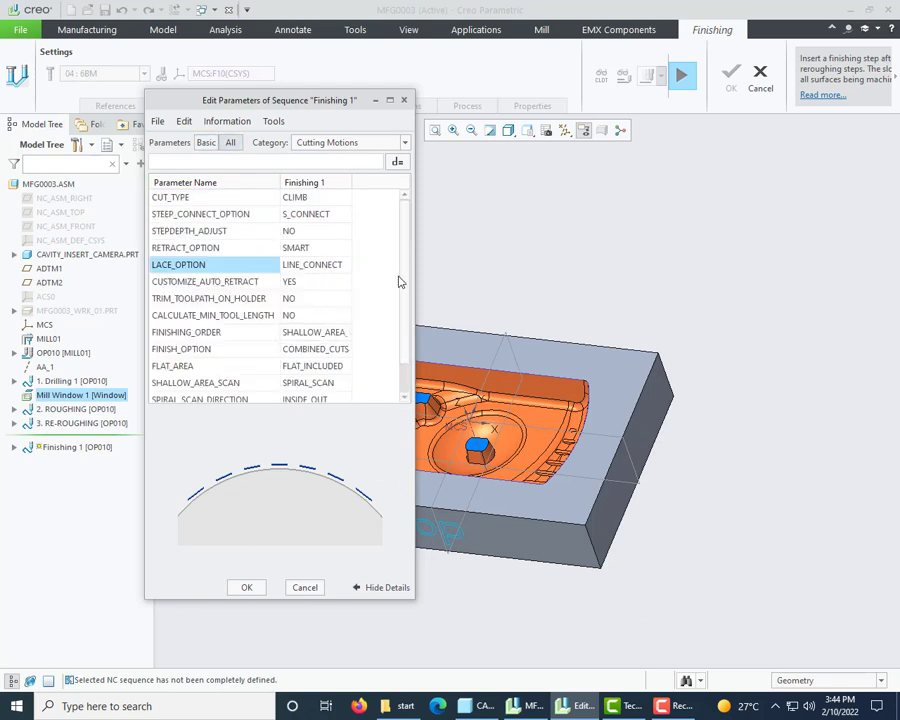
pyautogui.scroll(-1, 402, 300)
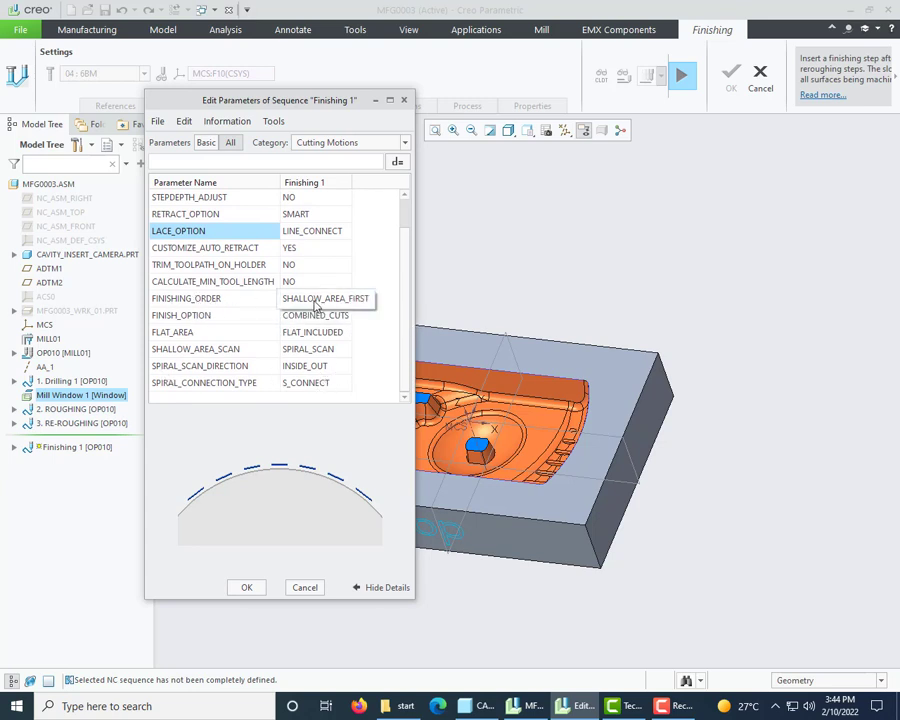
pyautogui.click(345, 301)
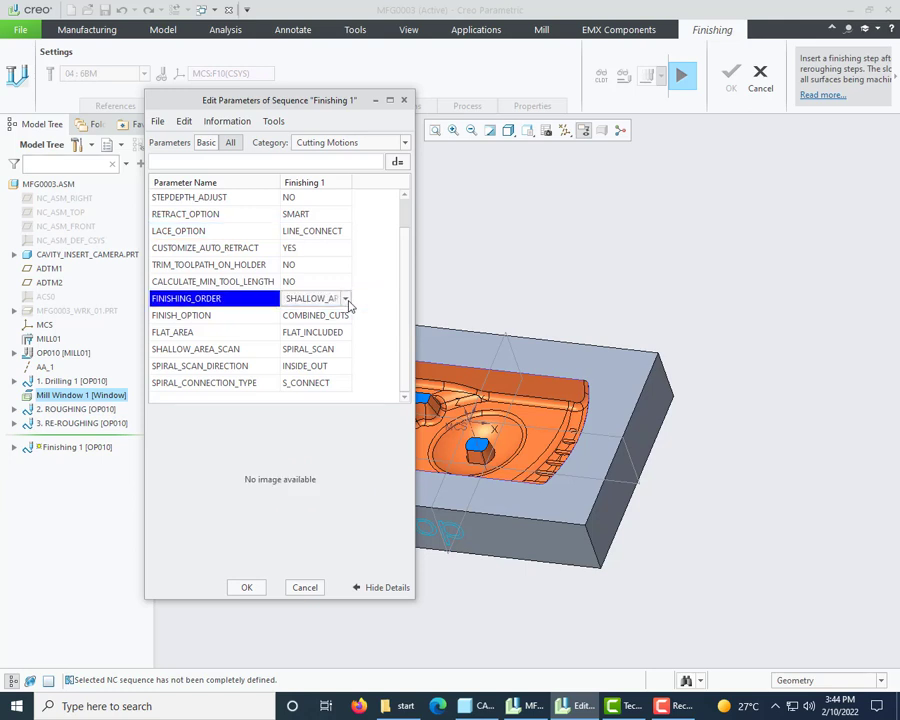
pyautogui.click(345, 299)
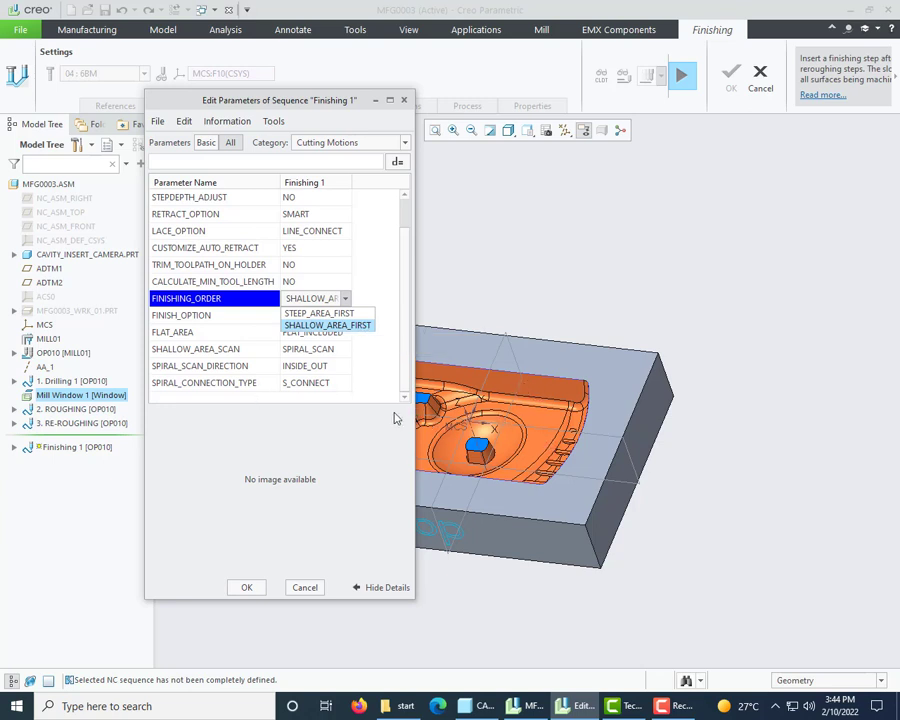
pyautogui.click(315, 314)
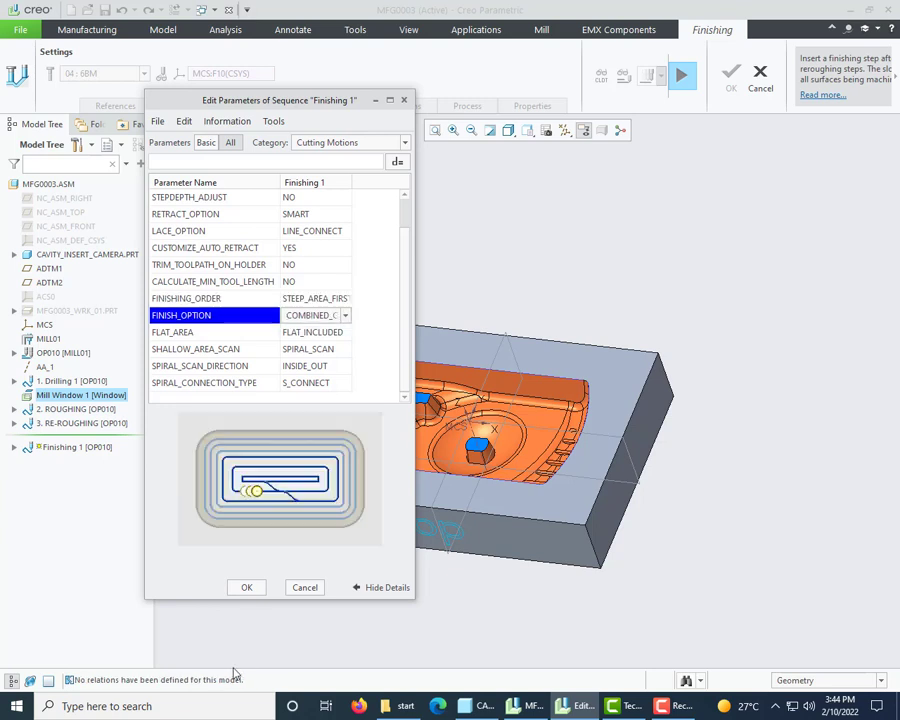
pyautogui.click(247, 589)
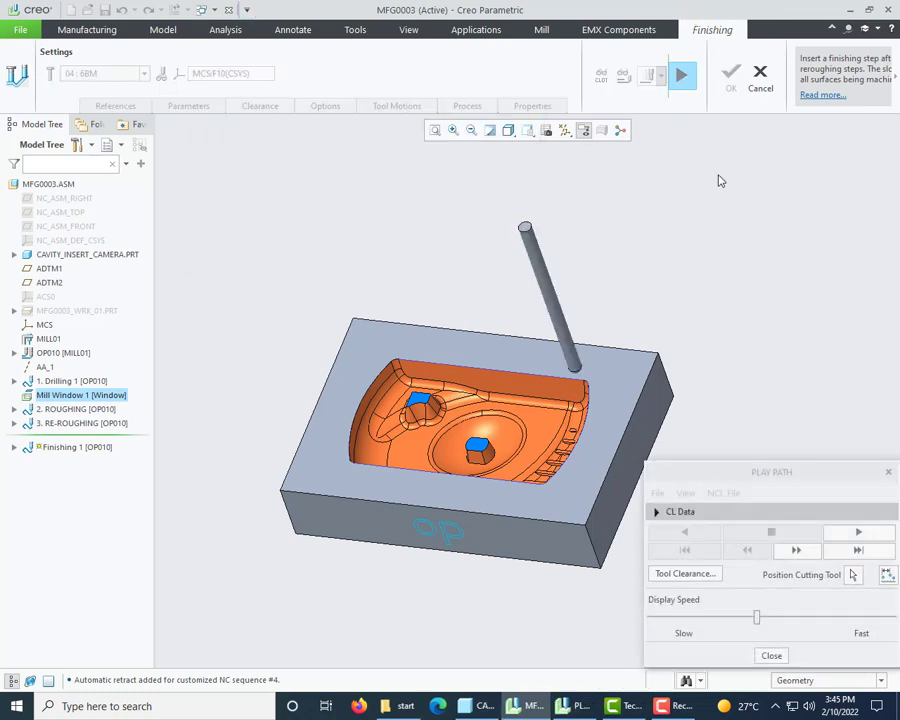
# Step: Replay the steep-area-first tool path from the slowest display speed up to a faster one, and close the playback
pyautogui.moveTo(539, 402); pyautogui.dragTo(557, 420, button='middle')
pyautogui.scroll(5, 557, 420)
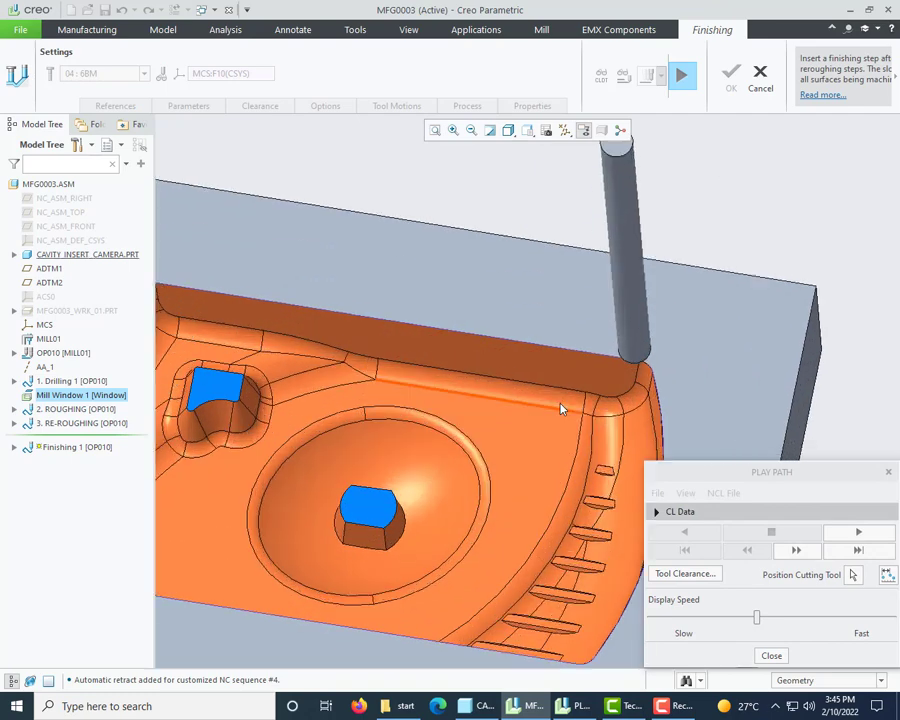
pyautogui.scroll(-5, 506, 487)
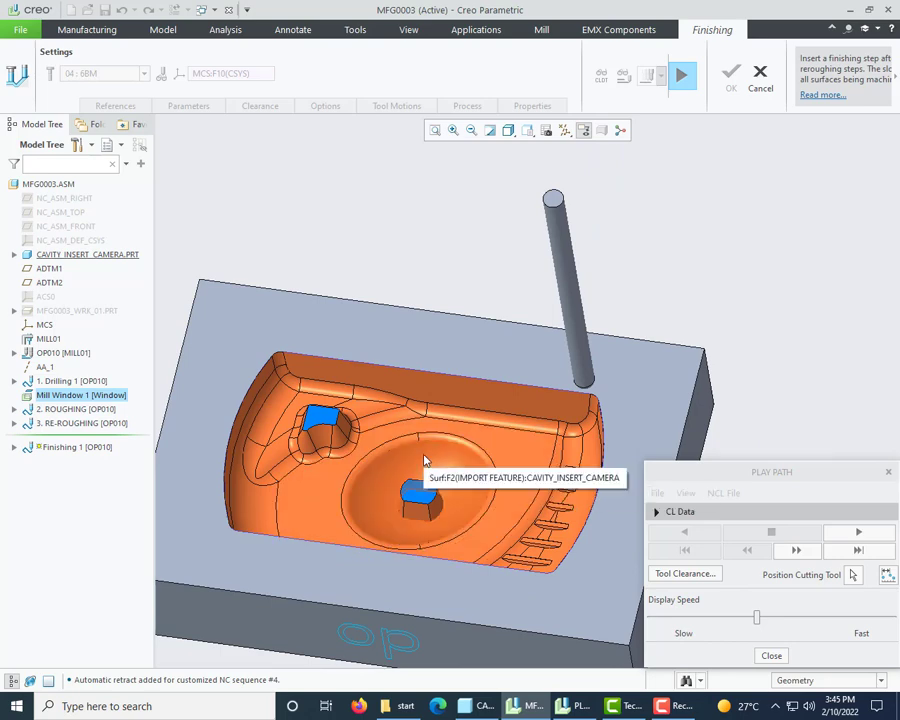
pyautogui.moveTo(757, 617); pyautogui.dragTo(651, 617)
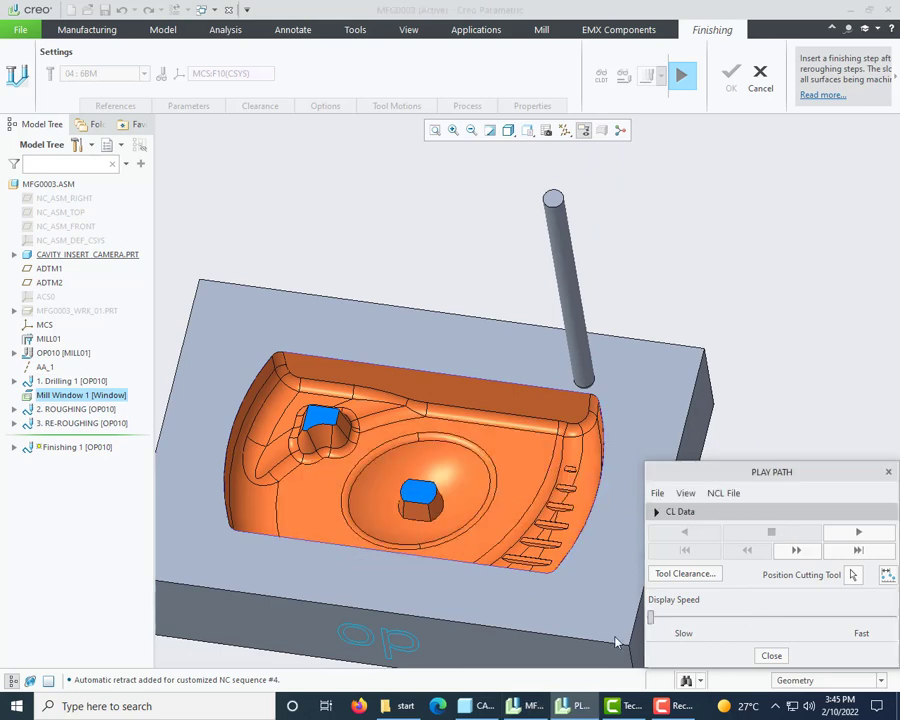
pyautogui.click(858, 532)
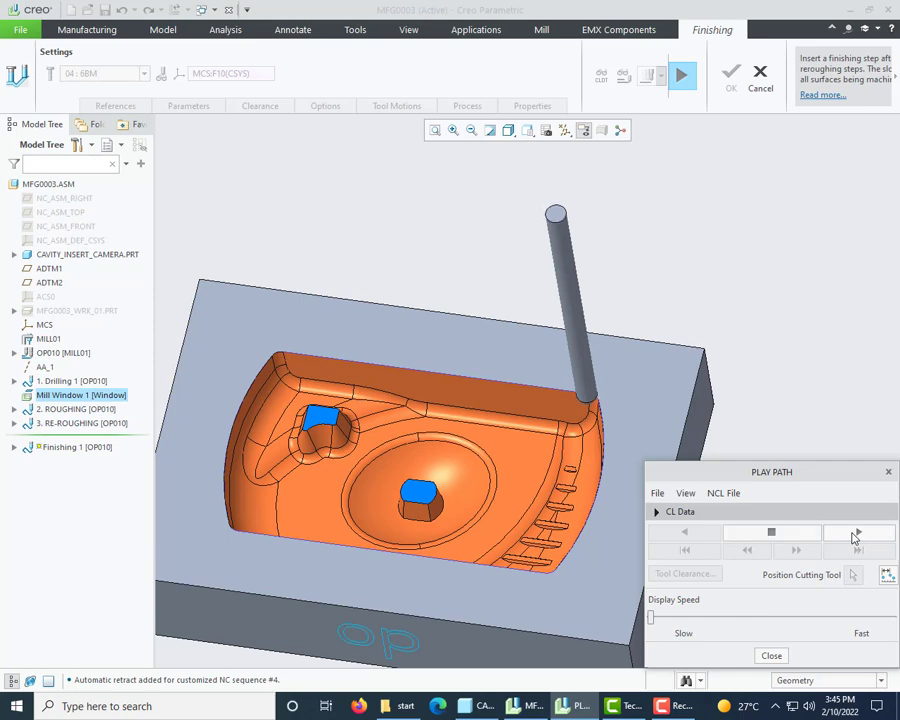
pyautogui.click(687, 617)
pyautogui.moveTo(687, 617); pyautogui.dragTo(795, 617)
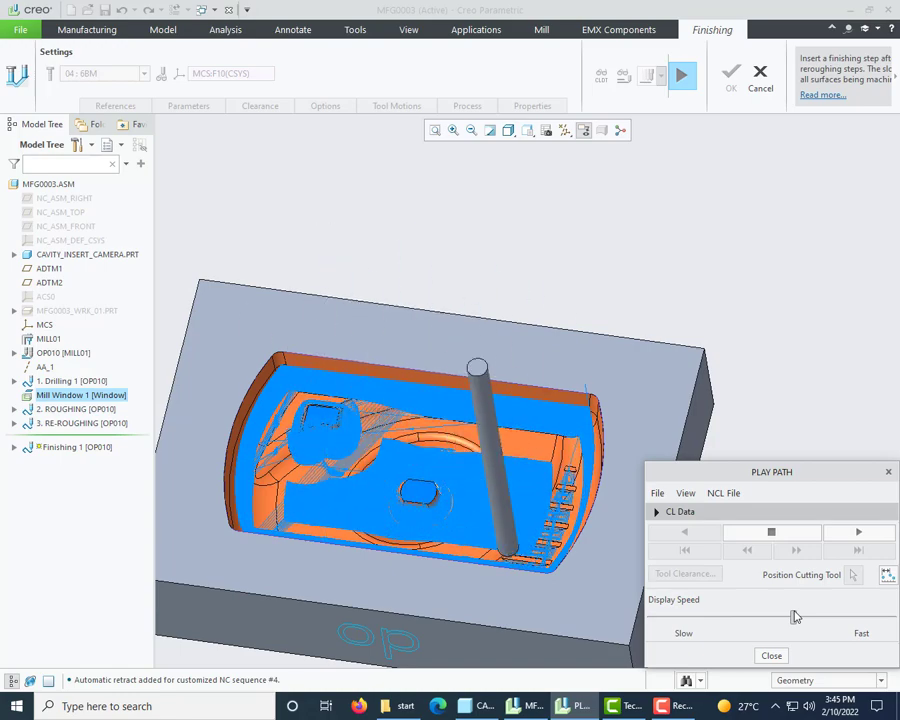
pyautogui.moveTo(480, 560)
pyautogui.mouseDown(button='middle')
pyautogui.moveTo(456, 540)
pyautogui.moveTo(458, 596)
pyautogui.moveTo(482, 534)
pyautogui.moveTo(482, 566)
pyautogui.mouseUp(button='middle')
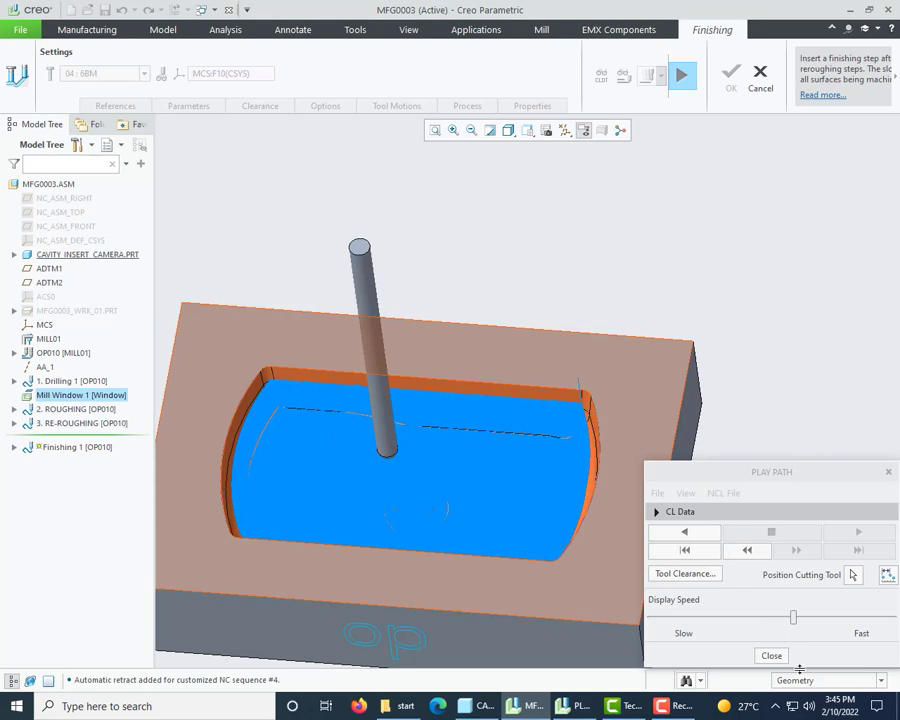
pyautogui.click(771, 655)
# Step: Set SPIRAL_SCAN_DIRECTION to OUTSIDE_IN among the cutting motion parameters of the finishing sequence and accept the change
pyautogui.click(190, 106)
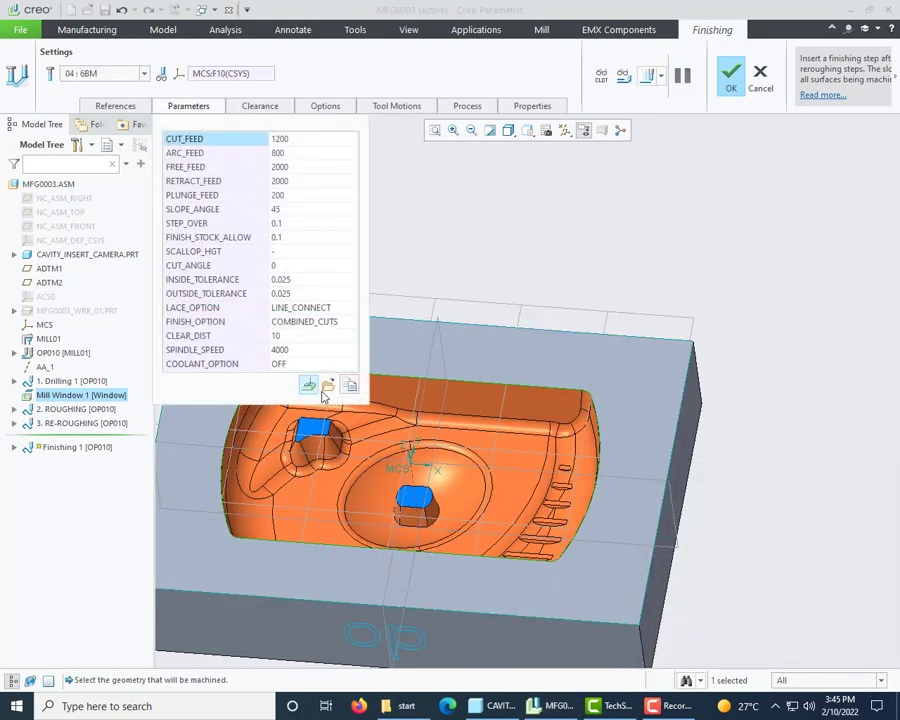
pyautogui.click(308, 386)
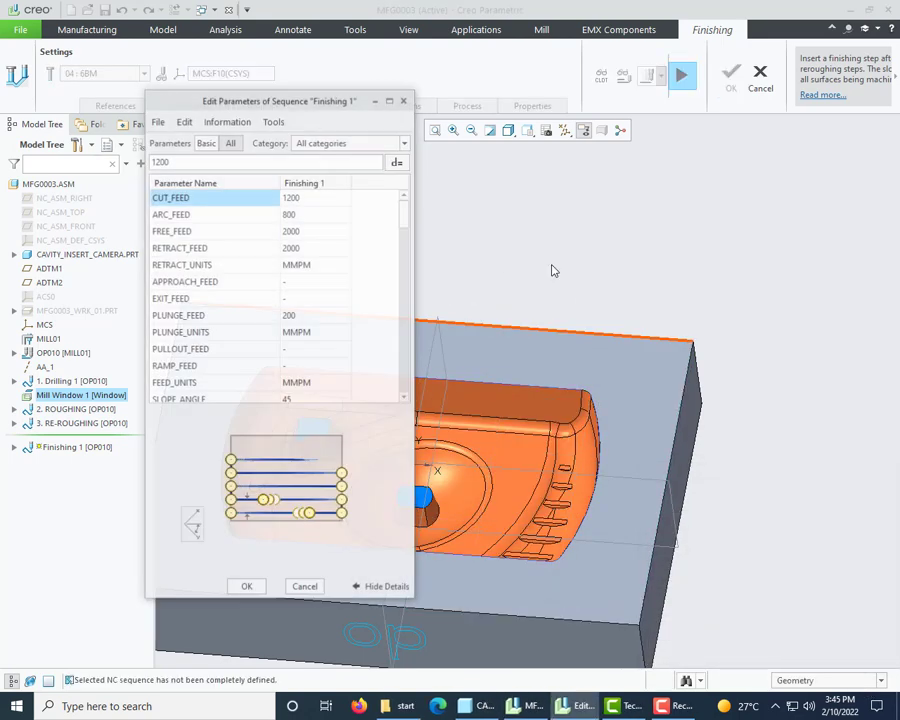
pyautogui.click(313, 150)
pyautogui.click(314, 179)
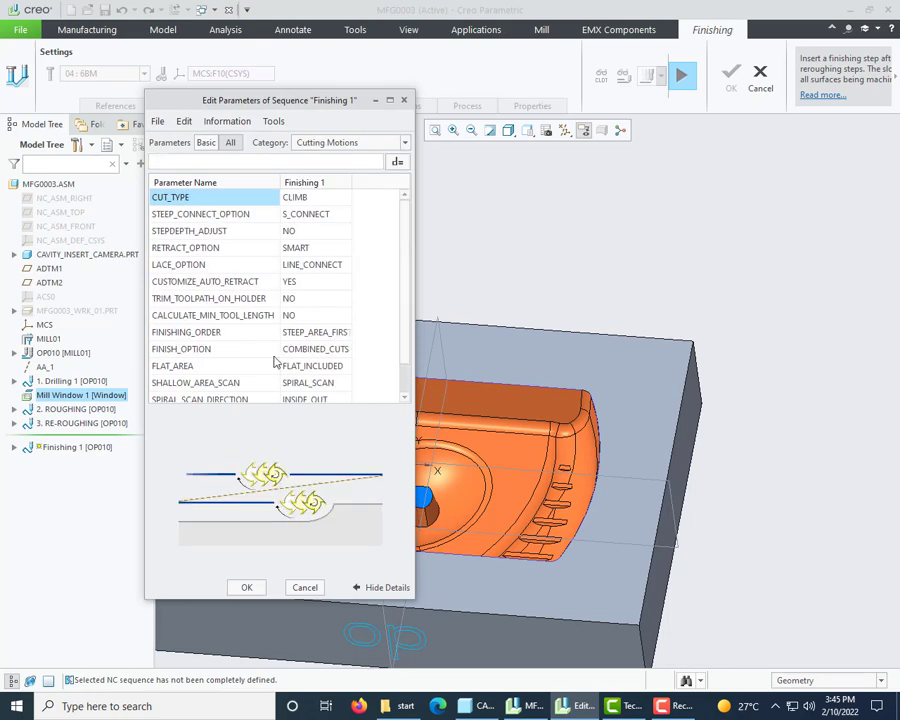
pyautogui.scroll(-1, 257, 398)
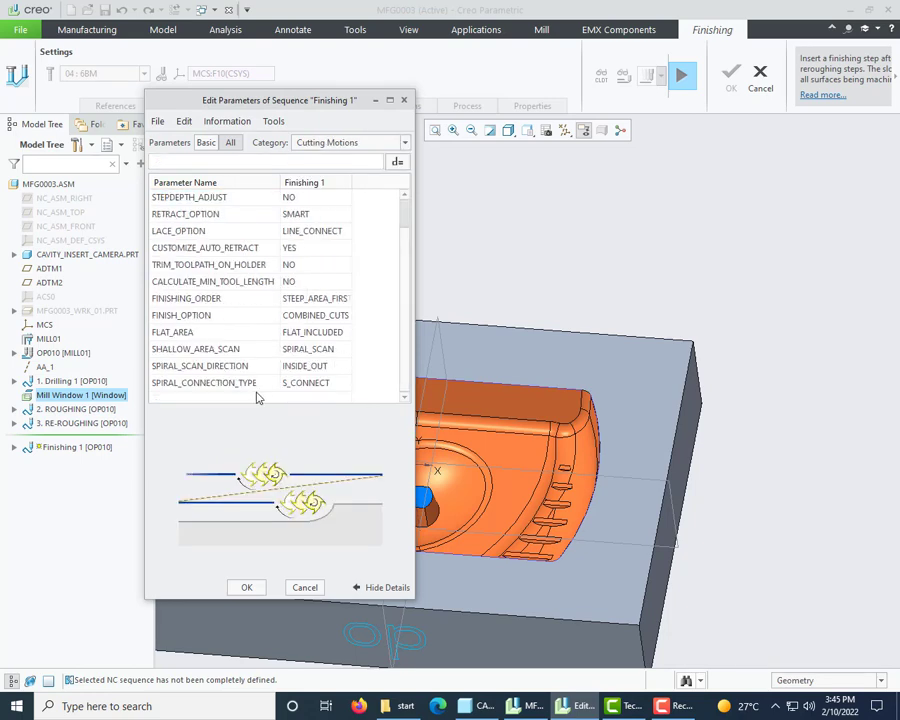
pyautogui.click(313, 366)
pyautogui.click(316, 368)
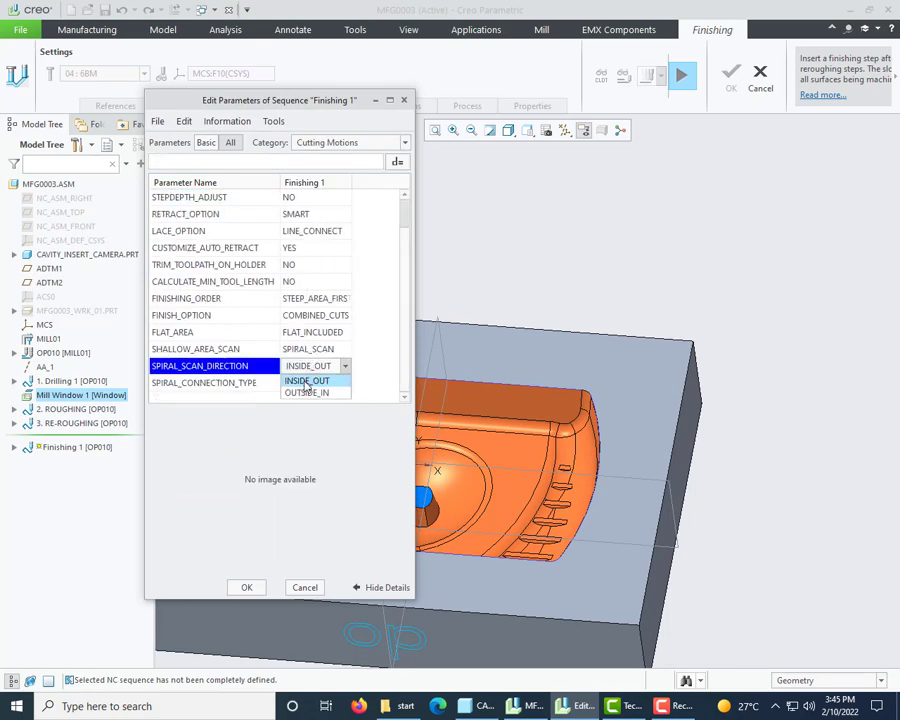
pyautogui.click(815, 411)
pyautogui.scroll(3, 569, 532)
pyautogui.scroll(-2, 566, 522)
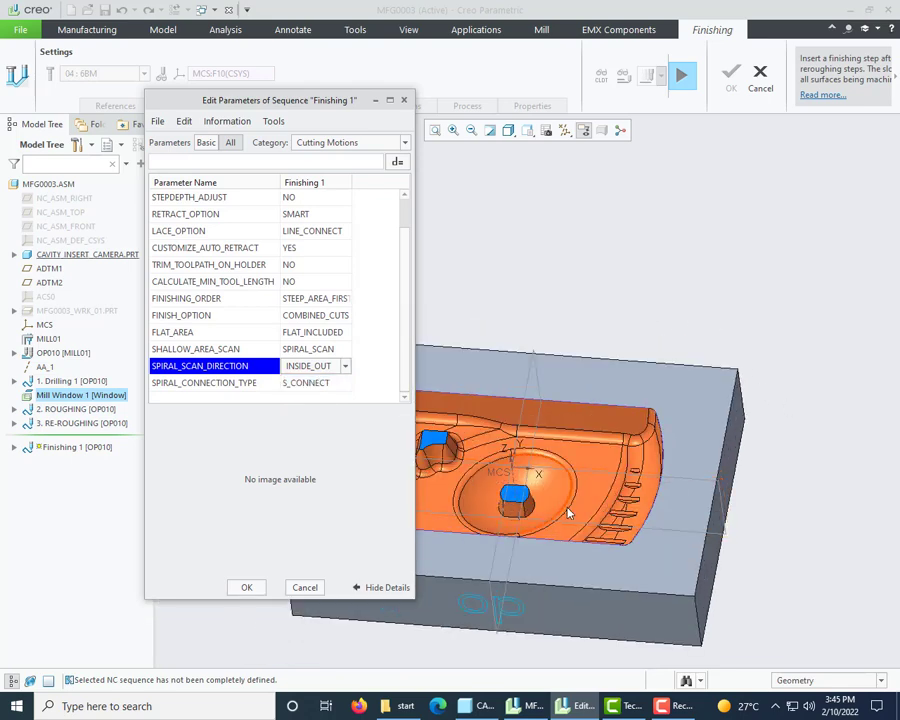
pyautogui.scroll(-5, 567, 513)
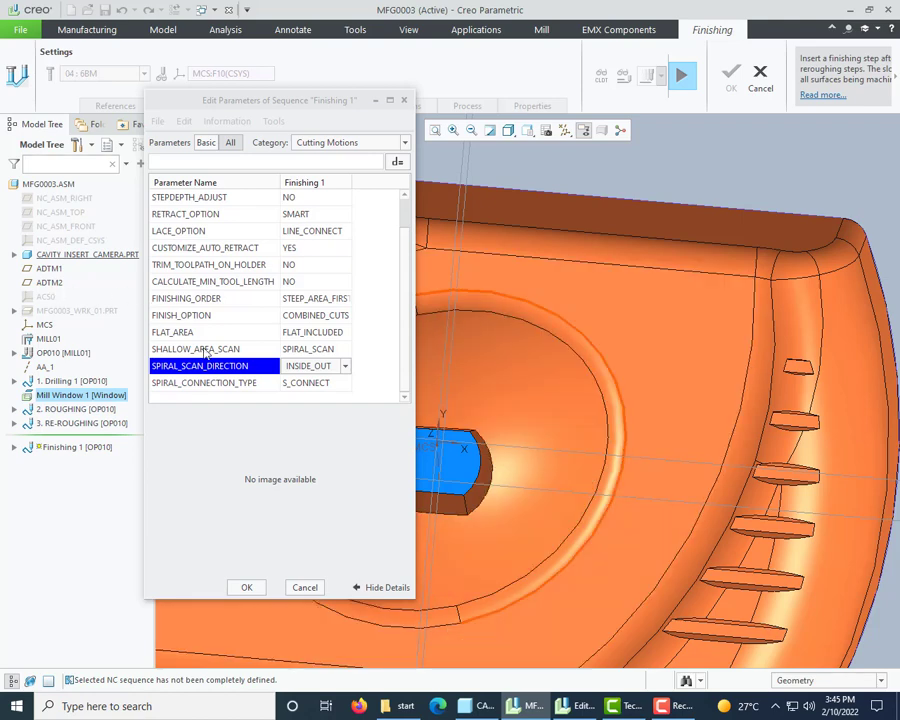
pyautogui.click(344, 366)
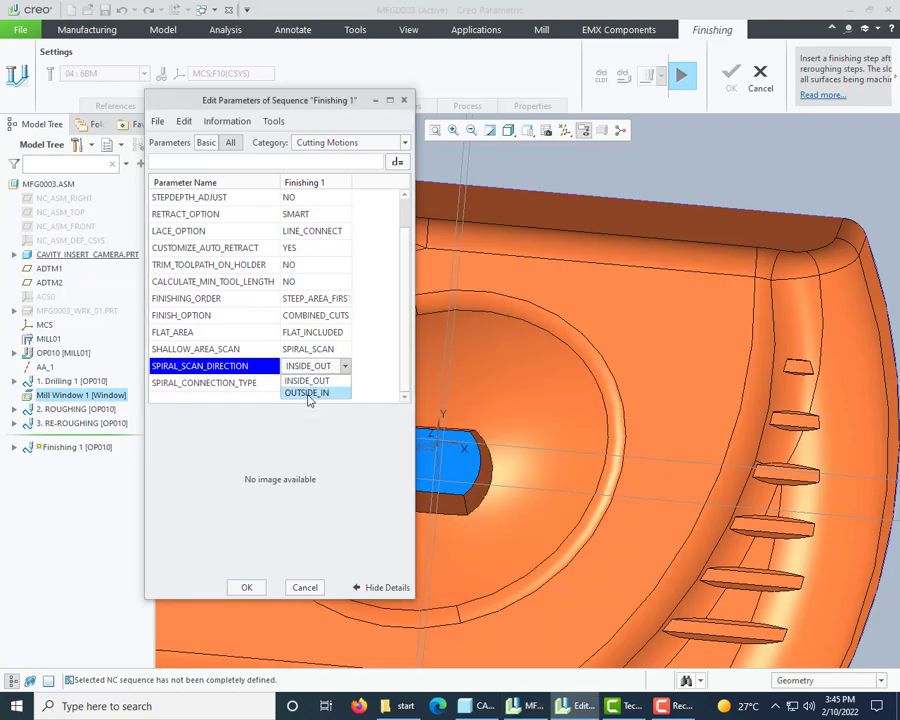
pyautogui.click(308, 392)
pyautogui.scroll(4, 577, 529)
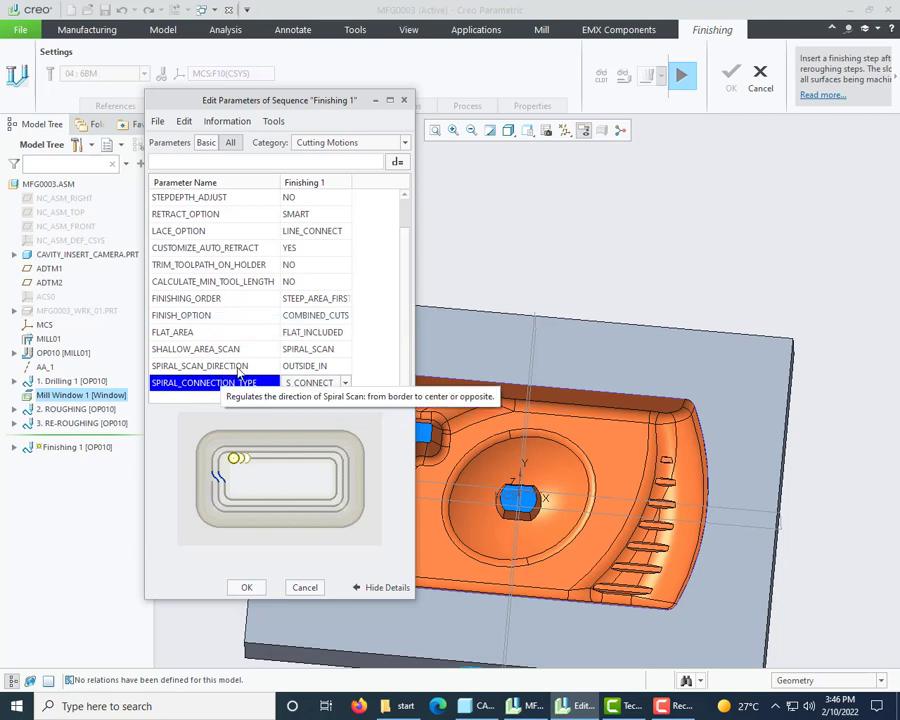
pyautogui.click(252, 589)
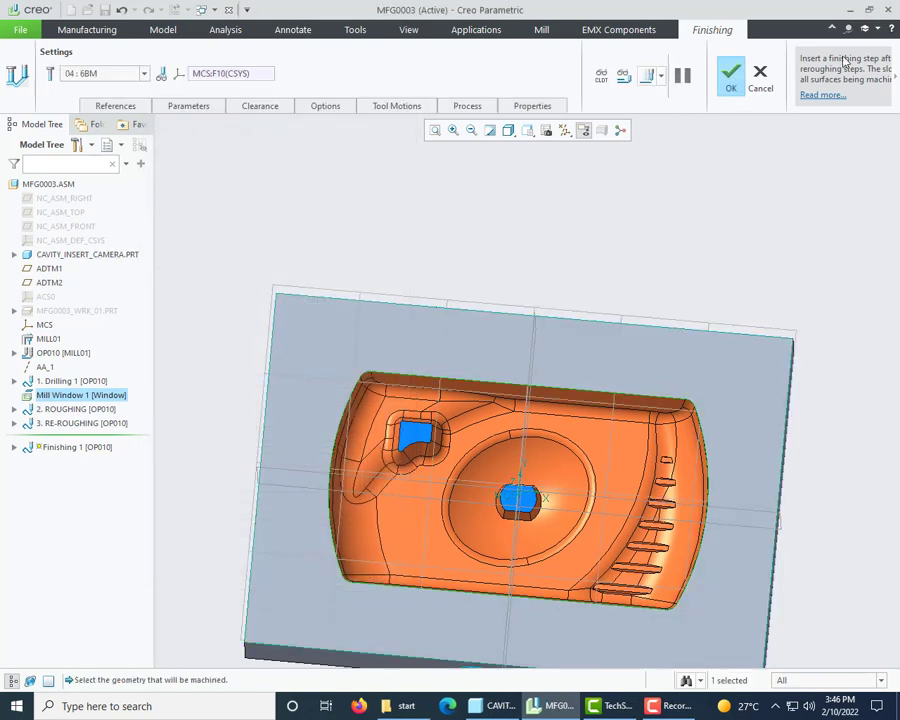
# Step: Compute and play the outside-in finishing tool path from the slowest display speed up to a faster one, and close the playback
pyautogui.click(647, 72)
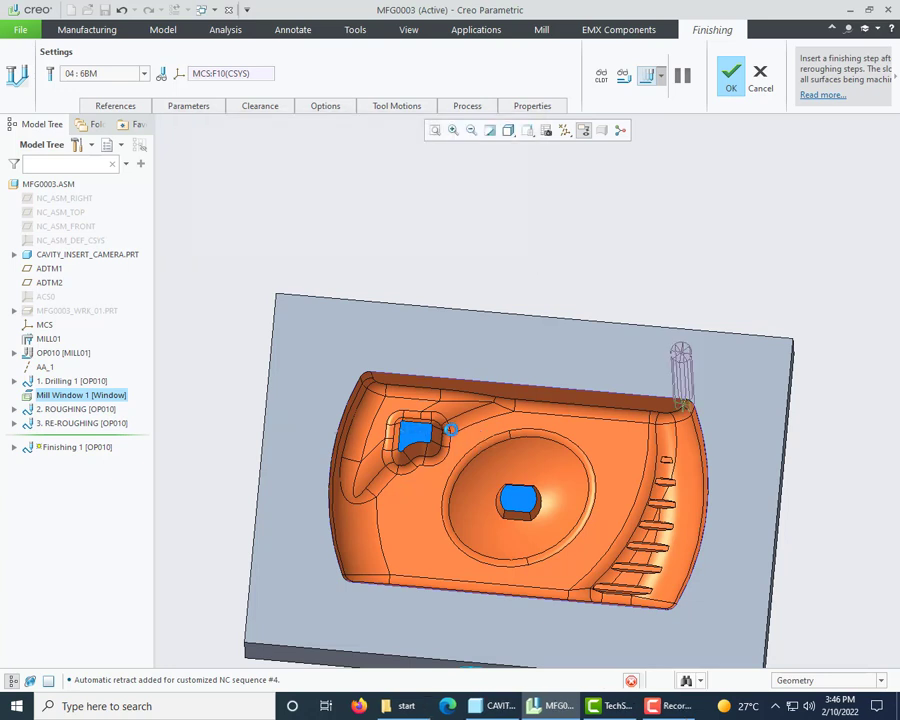
pyautogui.moveTo(436, 432); pyautogui.dragTo(418, 410, button='middle')
pyautogui.scroll(5, 425, 376)
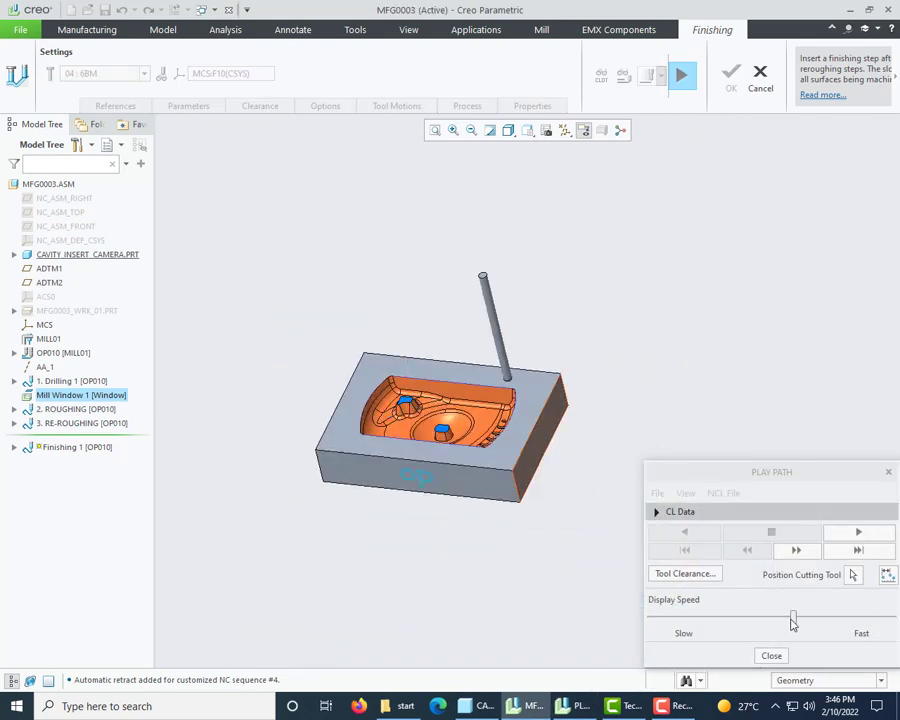
pyautogui.moveTo(793, 621); pyautogui.dragTo(464, 593)
pyautogui.moveTo(446, 436); pyautogui.dragTo(418, 398, button='middle')
pyautogui.scroll(-5, 416, 394)
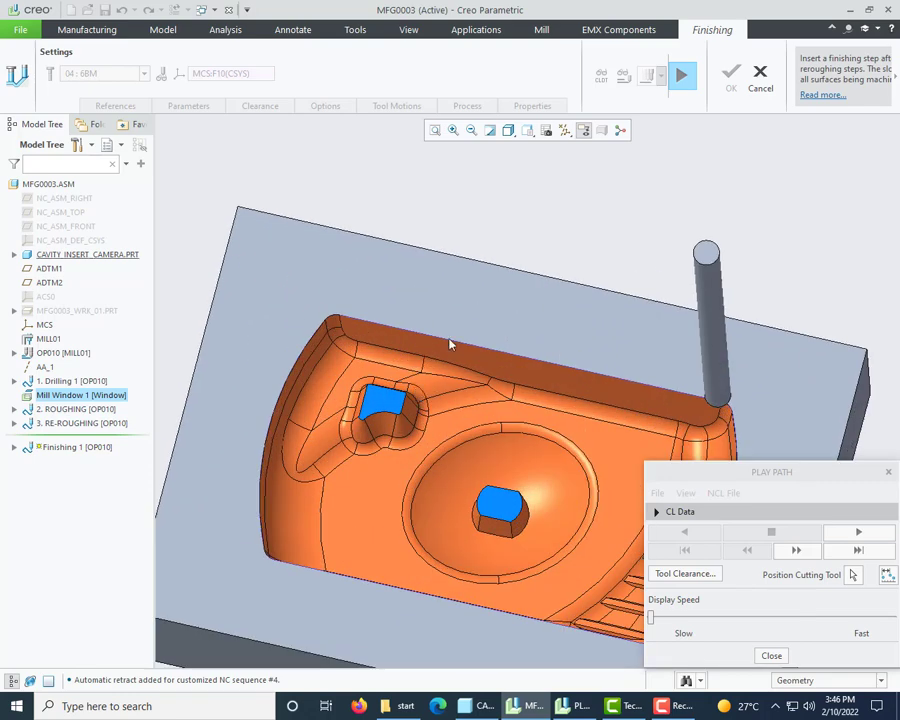
pyautogui.moveTo(419, 342)
pyautogui.mouseDown(button='middle')
pyautogui.moveTo(367, 334)
pyautogui.moveTo(366, 321)
pyautogui.moveTo(354, 330)
pyautogui.mouseUp(button='middle')
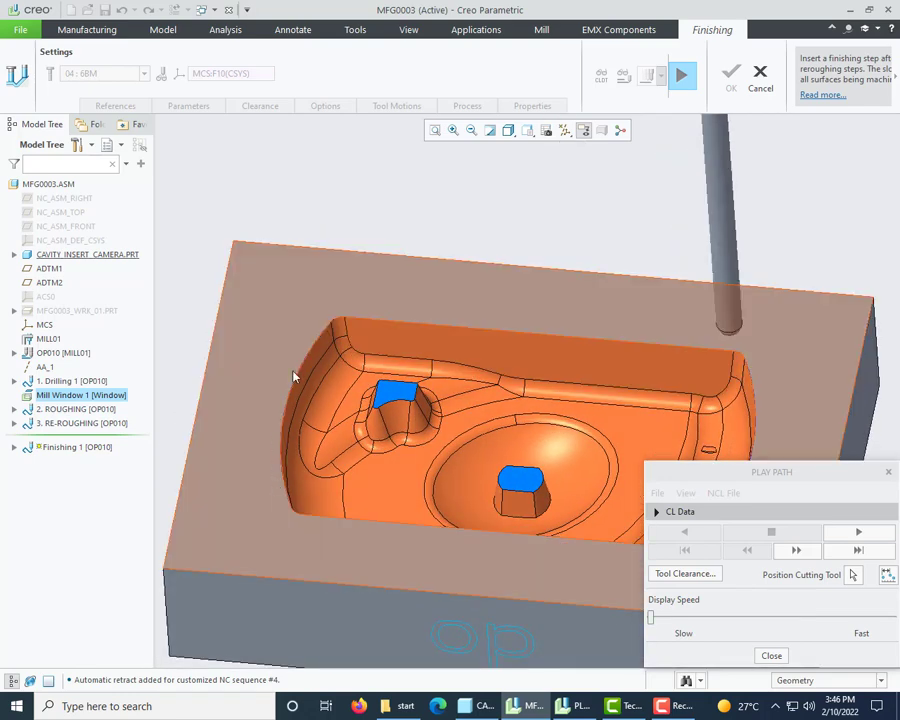
pyautogui.click(860, 533)
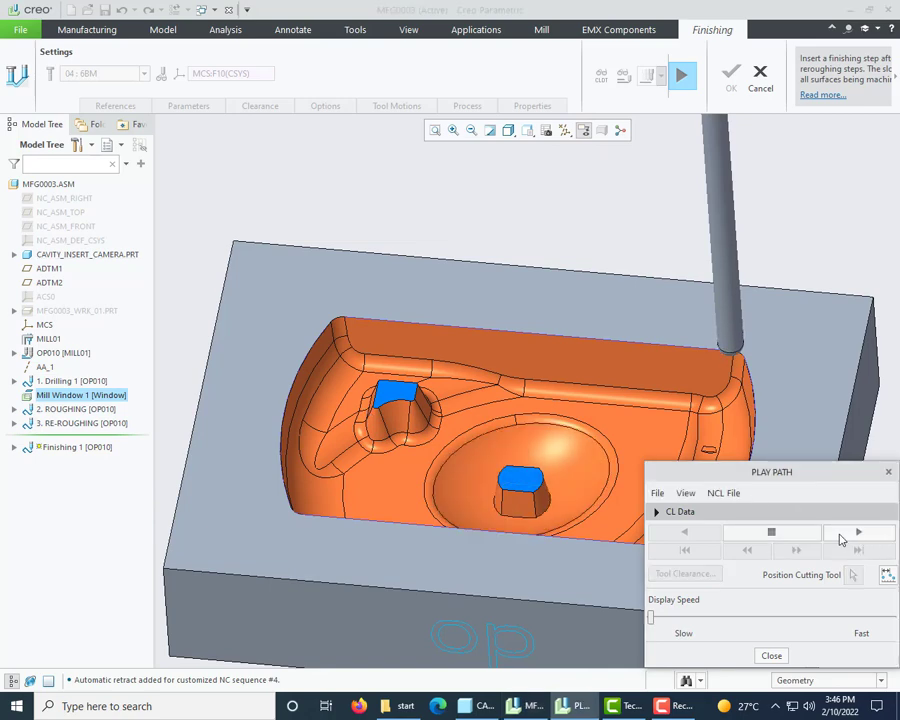
pyautogui.moveTo(653, 619); pyautogui.dragTo(781, 620)
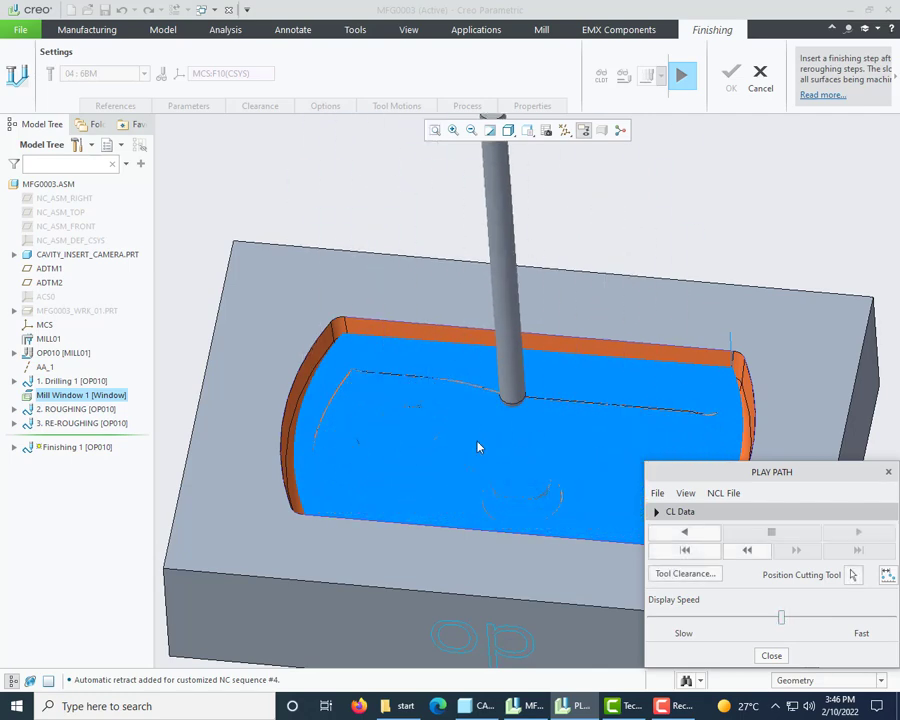
pyautogui.moveTo(478, 440); pyautogui.dragTo(544, 526, button='middle')
pyautogui.click(771, 656)
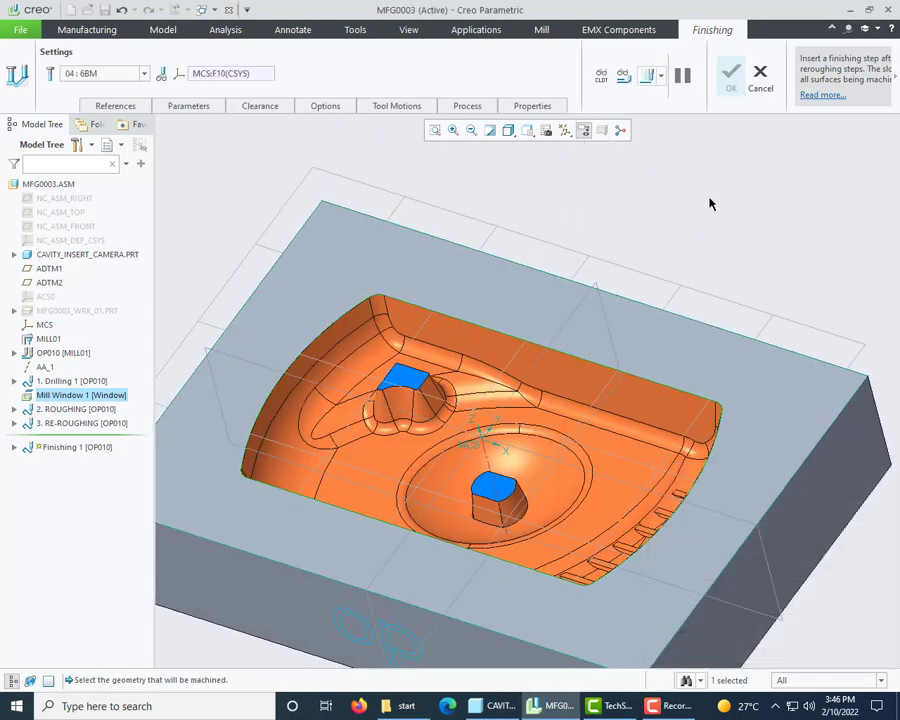
# Step: Complete the finishing sequence and rename it SEMI_FINISH in the model tree
pyautogui.click(731, 72)
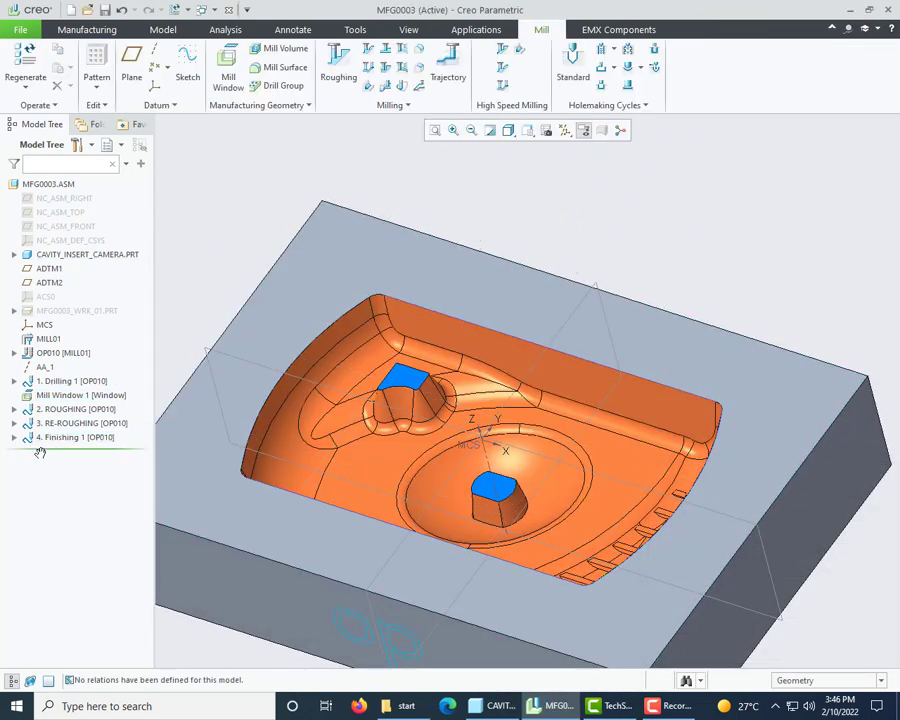
pyautogui.click(118, 438)
pyautogui.press('F2')
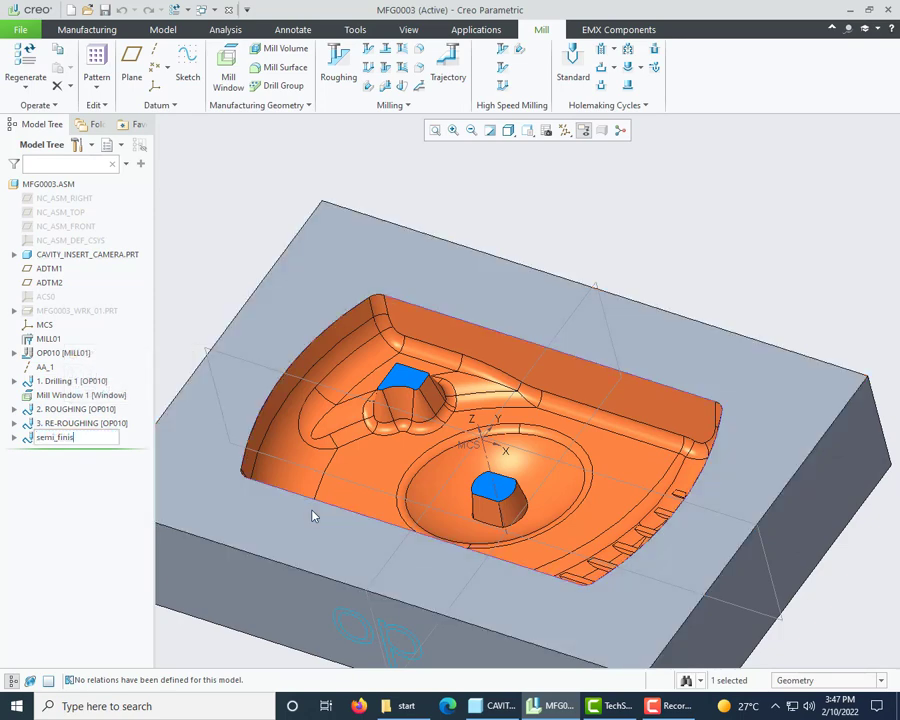
pyautogui.press('Return')
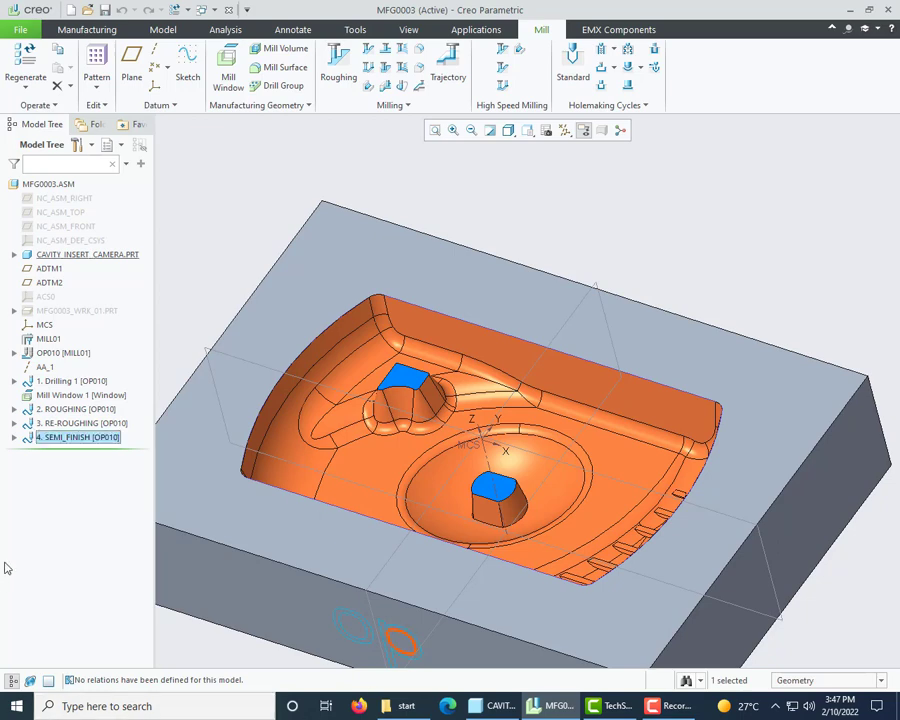
pyautogui.rightClick(66, 440)
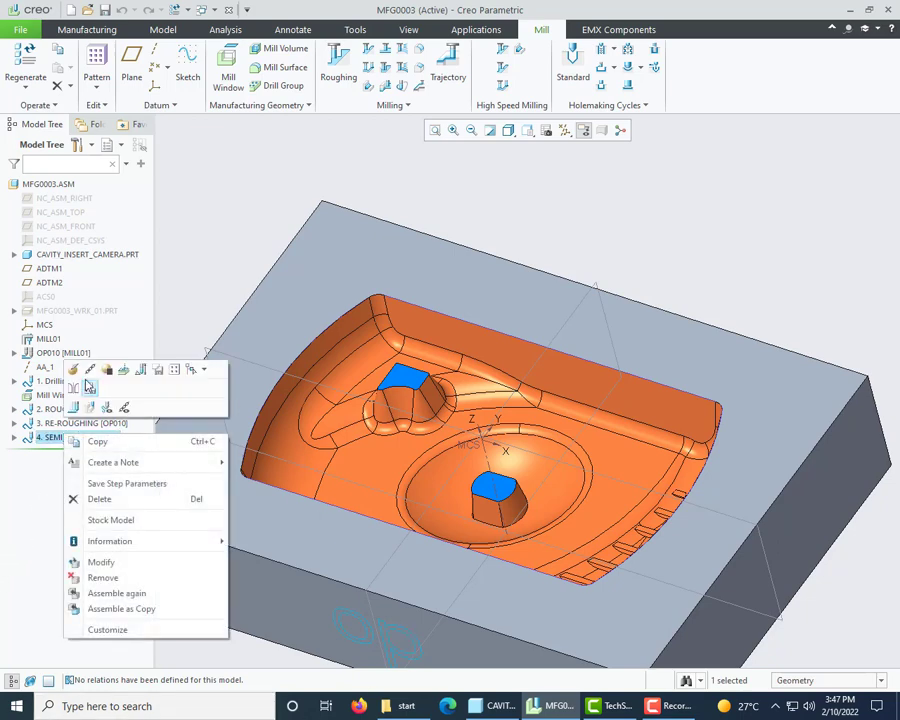
pyautogui.click(75, 371)
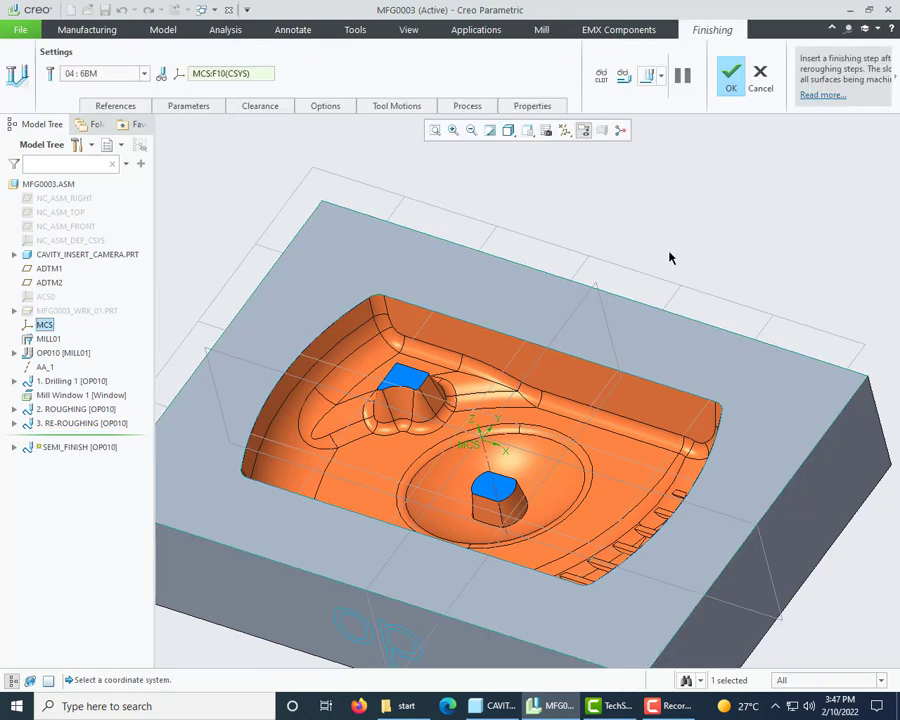
pyautogui.click(763, 80)
# Step: Copy the SEMI_FINISH sequence and paste it as a new finishing sequence after it
pyautogui.rightClick(66, 437)
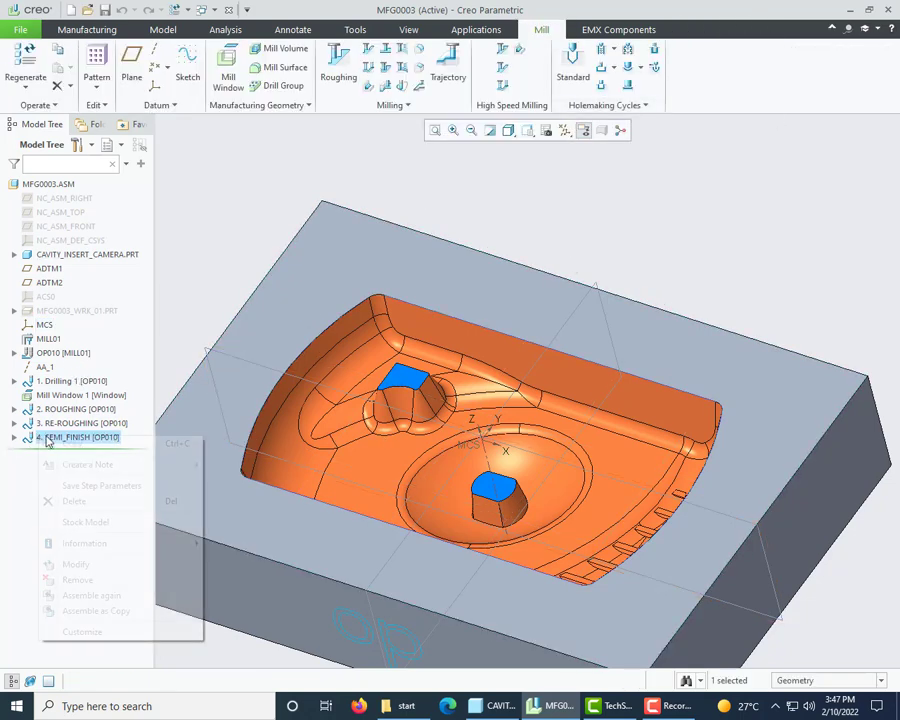
pyautogui.click(72, 446)
pyautogui.rightClick(76, 438)
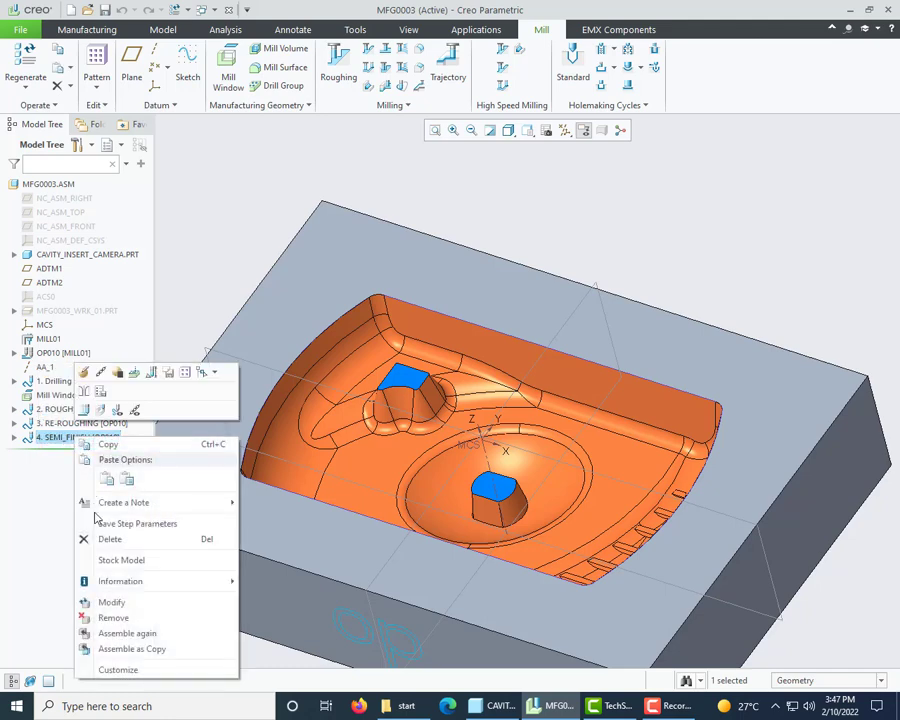
pyautogui.click(110, 483)
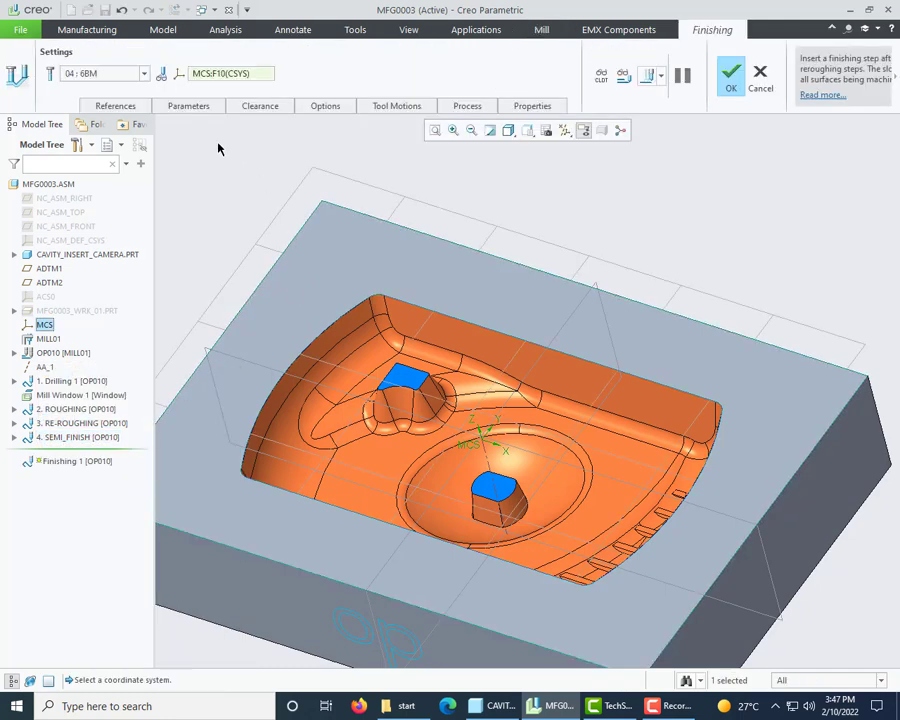
# Step: Set FINISH_STOCK_ALLOW of the pasted finishing sequence to 0
pyautogui.click(190, 106)
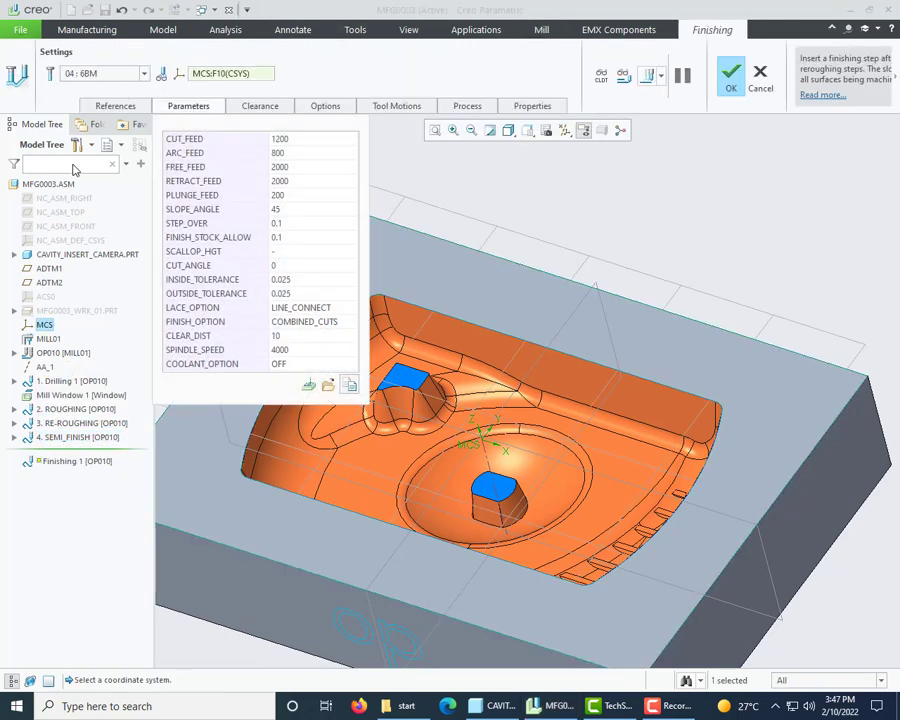
pyautogui.click(308, 238)
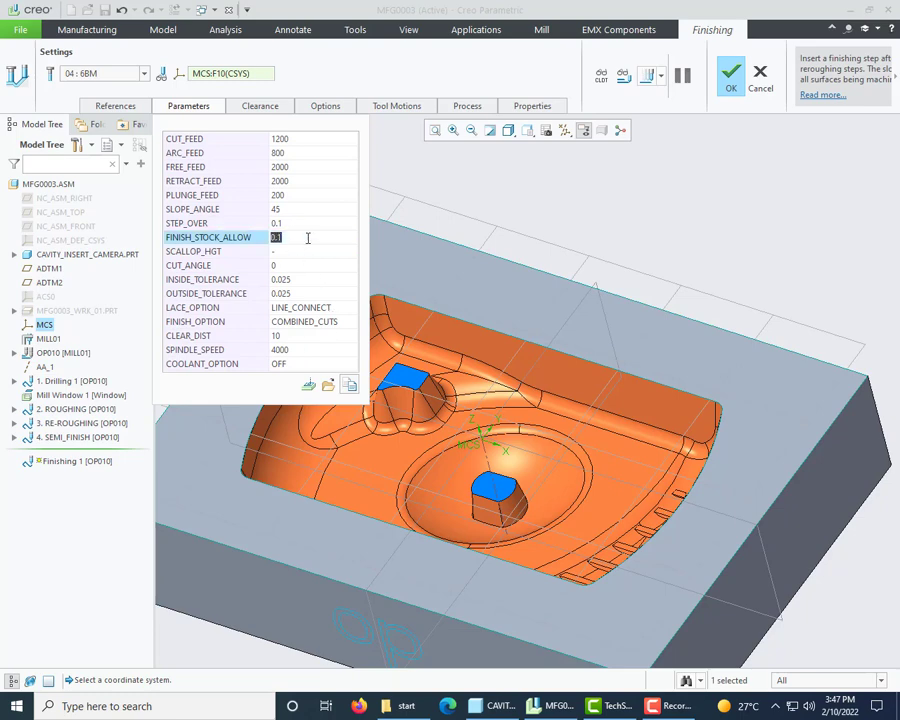
pyautogui.write('0')
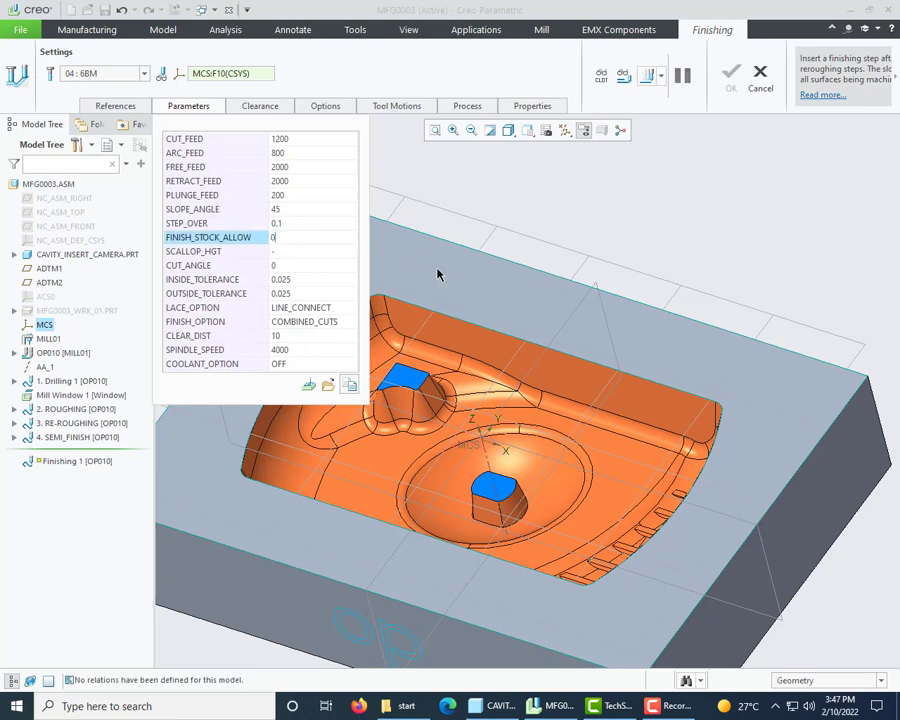
pyautogui.press('Return')
# Step: Compute and play the zero-stock finishing tool path, view the covered cavity, and close the playback
pyautogui.click(650, 76)
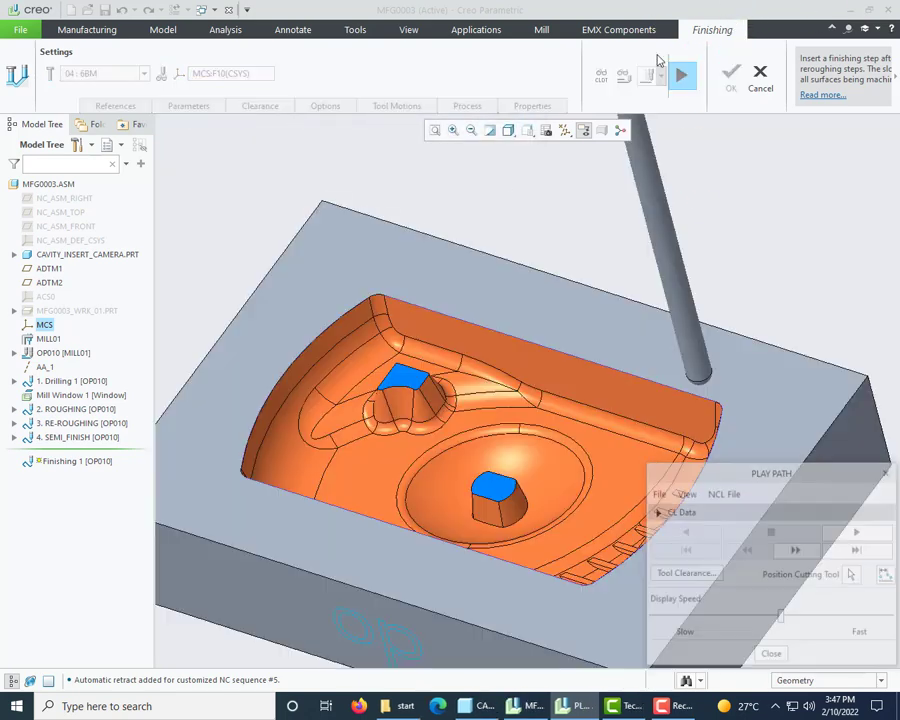
pyautogui.moveTo(460, 400); pyautogui.dragTo(420, 408, button='middle')
pyautogui.click(838, 540)
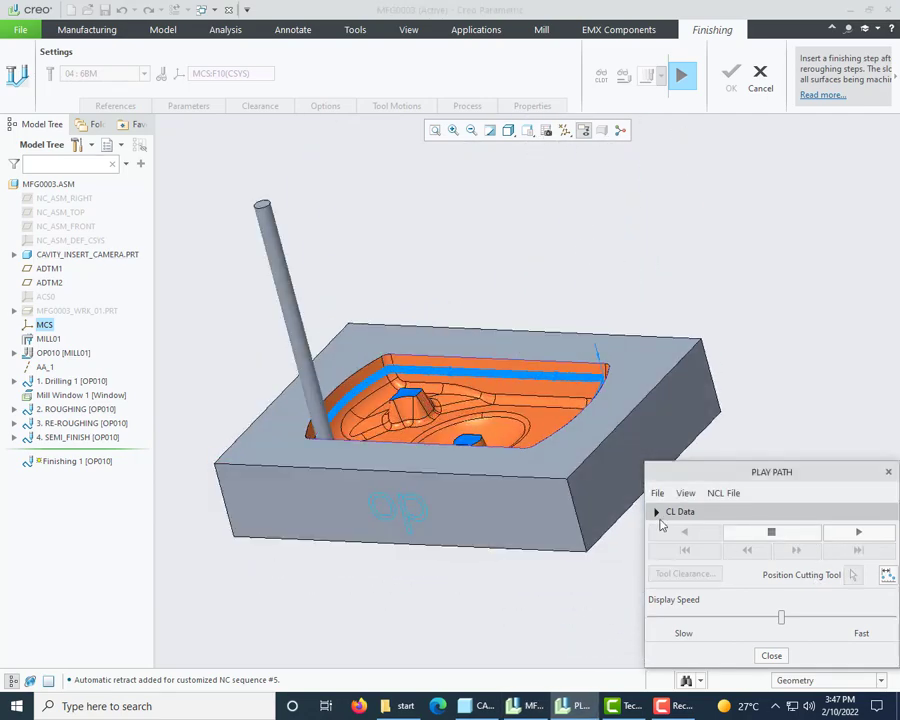
pyautogui.moveTo(281, 468)
pyautogui.mouseDown(button='middle')
pyautogui.moveTo(317, 514)
pyautogui.moveTo(289, 507)
pyautogui.moveTo(331, 474)
pyautogui.moveTo(329, 464)
pyautogui.moveTo(251, 430)
pyautogui.moveTo(305, 414)
pyautogui.moveTo(352, 446)
pyautogui.moveTo(336, 502)
pyautogui.moveTo(365, 422)
pyautogui.moveTo(333, 432)
pyautogui.mouseUp(button='middle')
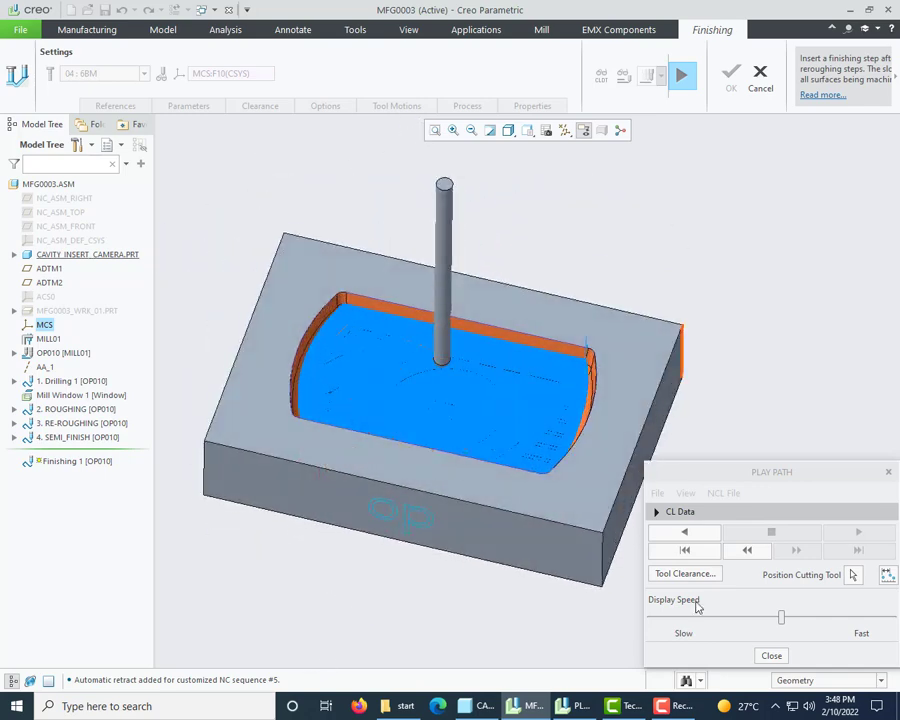
pyautogui.click(774, 656)
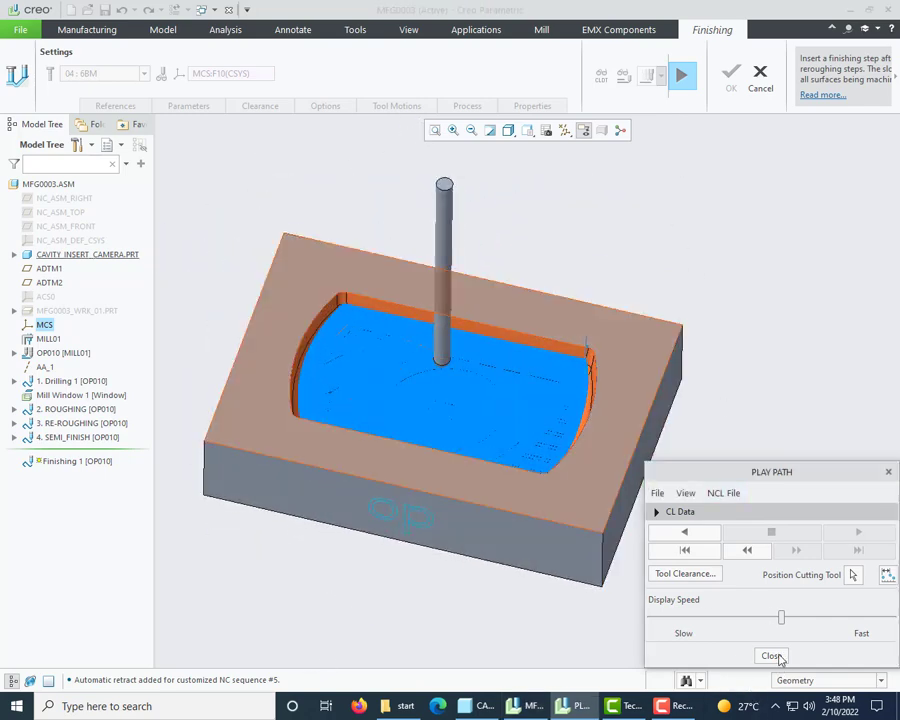
pyautogui.click(772, 656)
# Step: Complete the pasted finishing sequence and save the manufacturing assembly
pyautogui.click(731, 75)
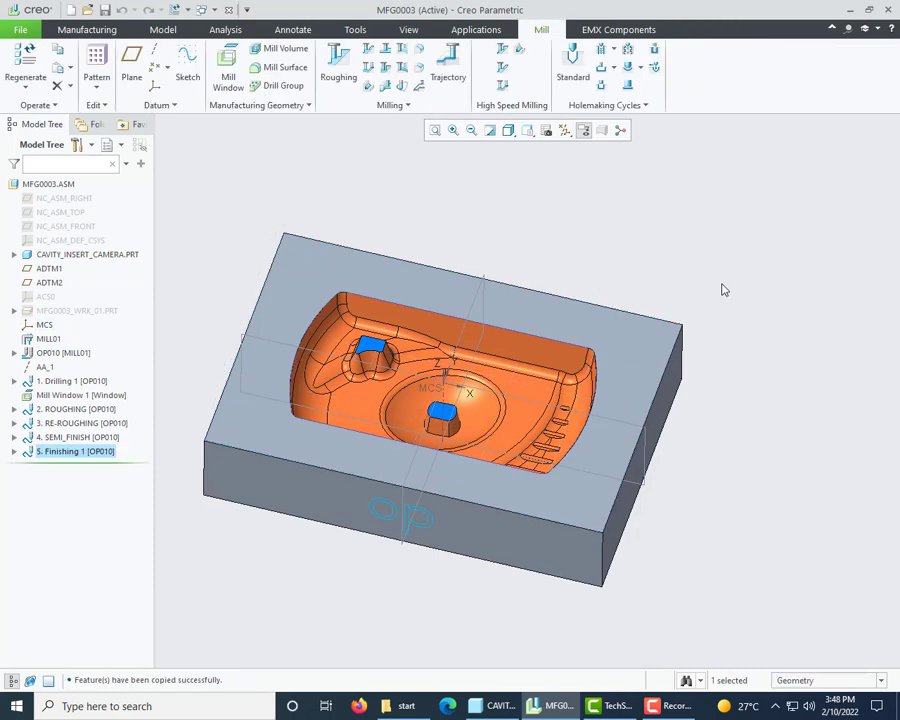
pyautogui.click(104, 10)
# Step: Show the hidden workpiece MFG0003_WRK_01.PRT in the manufacturing assembly
pyautogui.moveTo(590, 446)
pyautogui.mouseDown(button='middle')
pyautogui.moveTo(574, 468)
pyautogui.moveTo(575, 458)
pyautogui.mouseUp(button='middle')
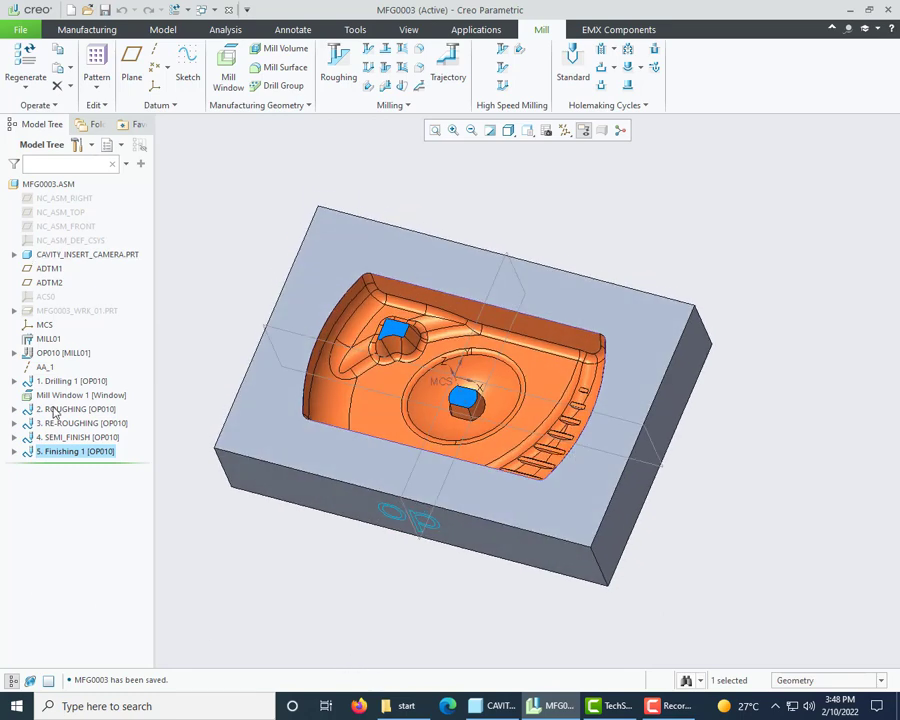
pyautogui.click(55, 410)
pyautogui.keyDown('shift'); pyautogui.click(74, 452); pyautogui.keyUp('shift')
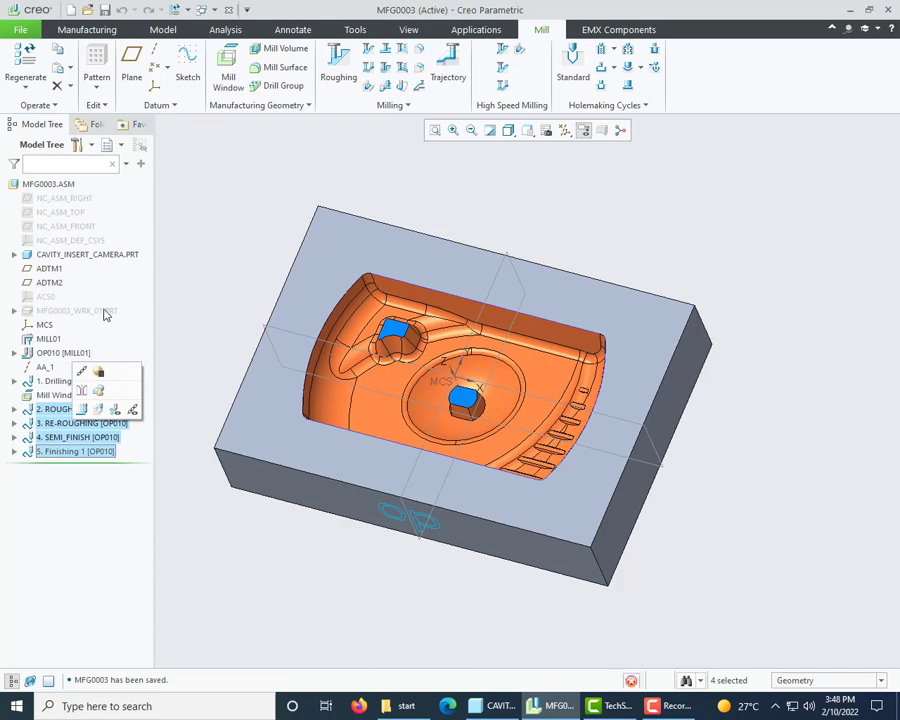
pyautogui.rightClick(112, 311)
pyautogui.click(129, 282)
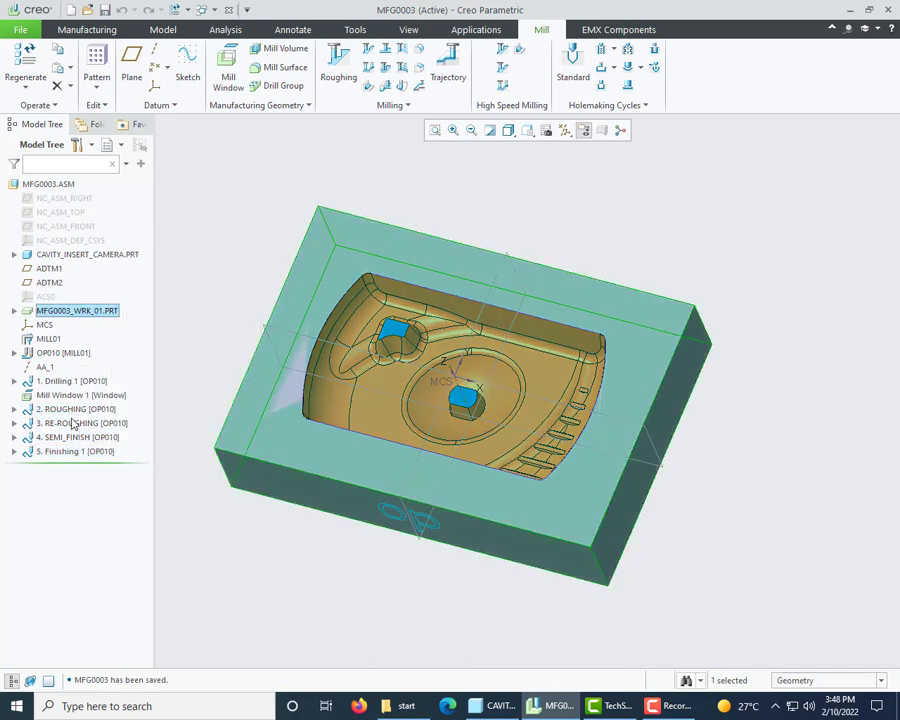
# Step: Start a material removal simulation of all five sequences, from Drilling 1 through Finishing 1
pyautogui.click(83, 383)
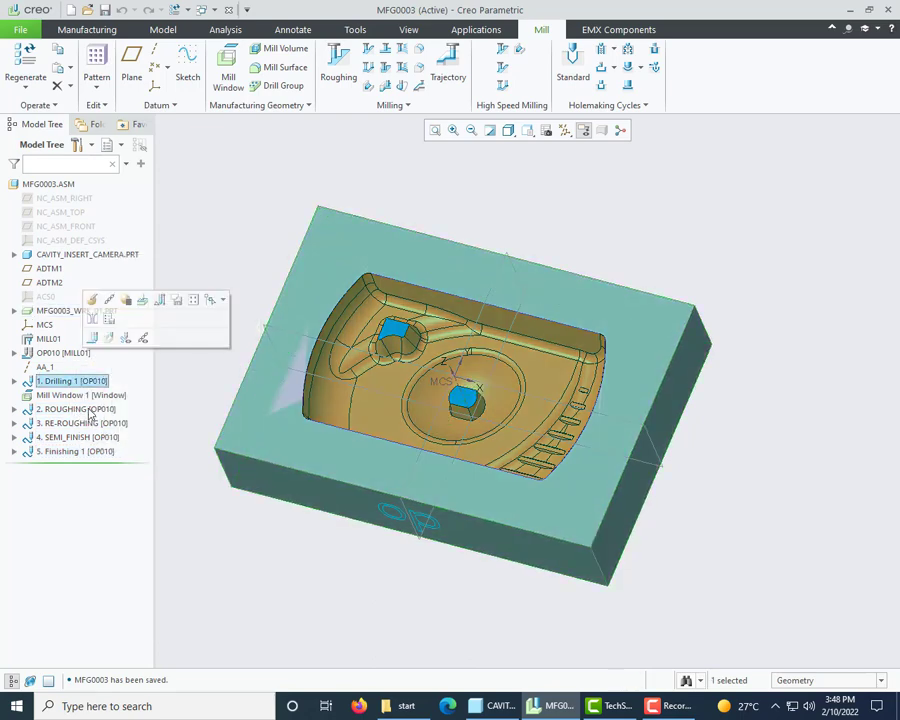
pyautogui.keyDown('ctrl'); pyautogui.click(88, 410); pyautogui.keyUp('ctrl')
pyautogui.keyDown('ctrl'); pyautogui.click(88, 424); pyautogui.keyUp('ctrl')
pyautogui.keyDown('ctrl'); pyautogui.click(88, 438); pyautogui.keyUp('ctrl')
pyautogui.keyDown('ctrl'); pyautogui.click(94, 452); pyautogui.keyUp('ctrl')
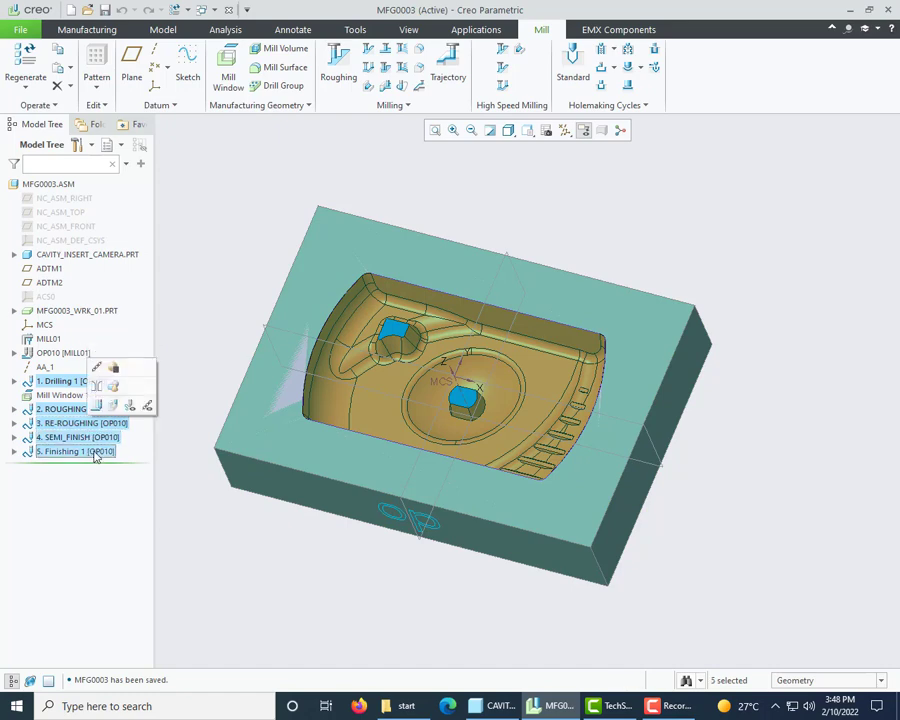
pyautogui.click(113, 405)
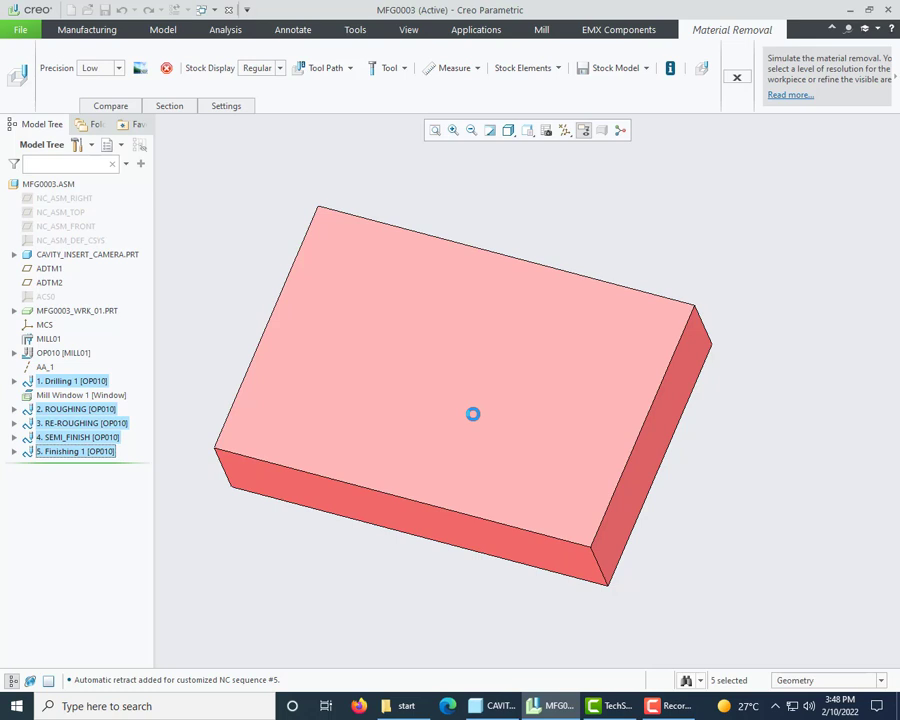
# Step: Turn off the Follow tool path display and play the material removal simulation at the fastest display speed
pyautogui.click(350, 68)
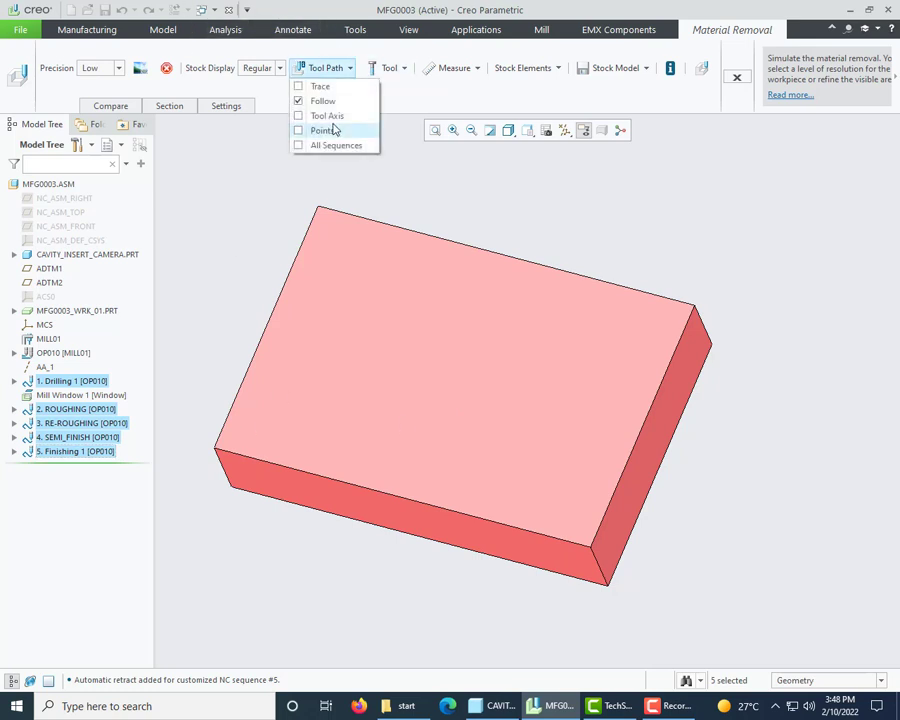
pyautogui.click(322, 100)
pyautogui.click(700, 68)
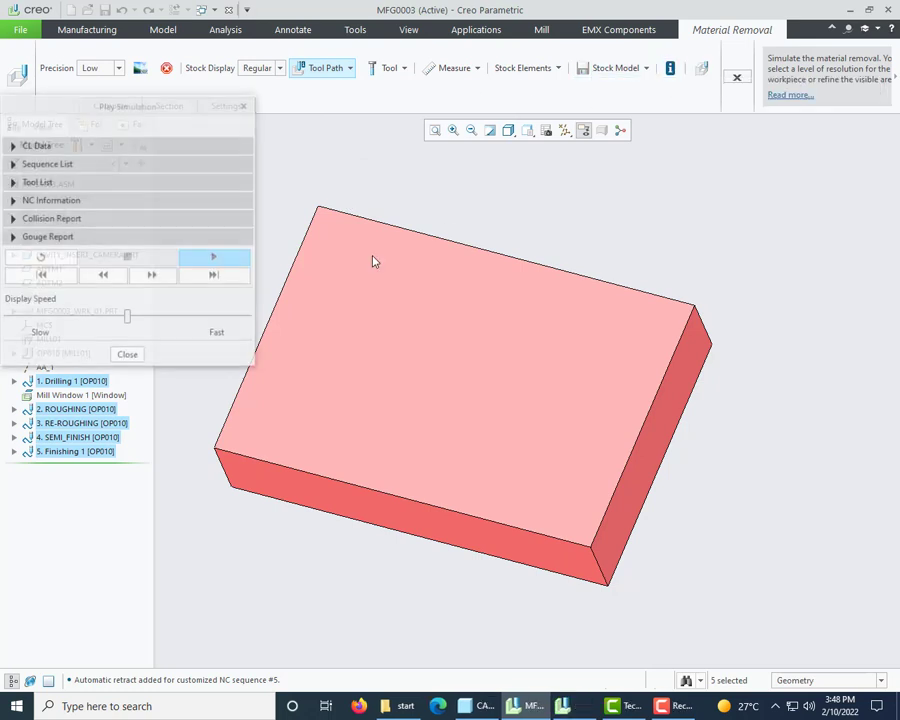
pyautogui.moveTo(127, 317); pyautogui.dragTo(405, 330)
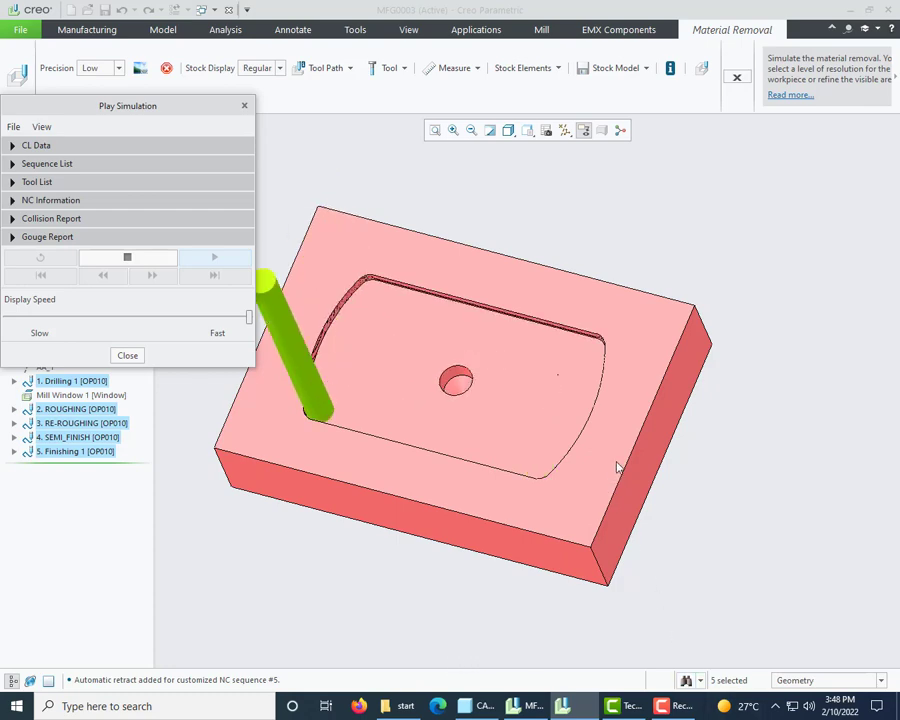
# Step: Examine the cavity floor, the bosses and the walls from several angles while the simulation cuts the stock
pyautogui.moveTo(622, 436); pyautogui.dragTo(589, 467, button='middle')
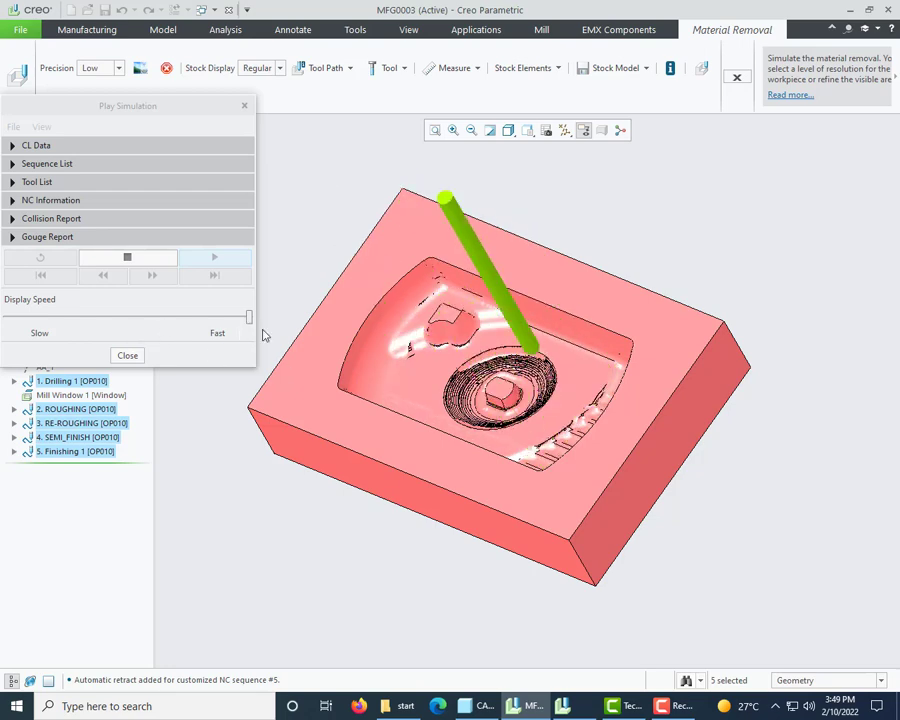
pyautogui.scroll(-8, 430, 372)
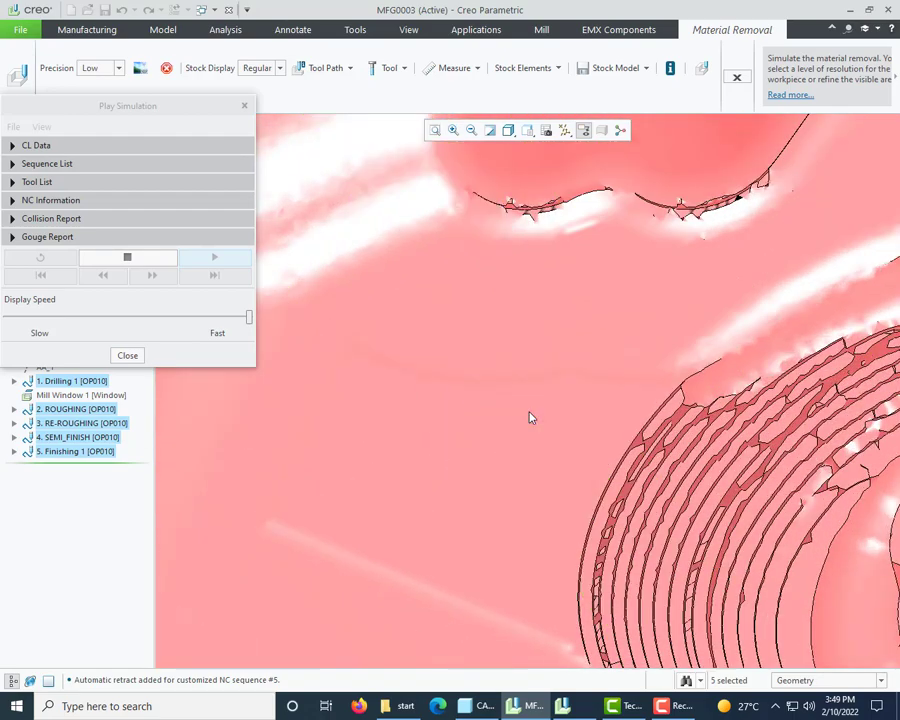
pyautogui.scroll(10, 484, 382)
pyautogui.scroll(4, 507, 393)
pyautogui.moveTo(507, 393); pyautogui.dragTo(552, 405, button='middle')
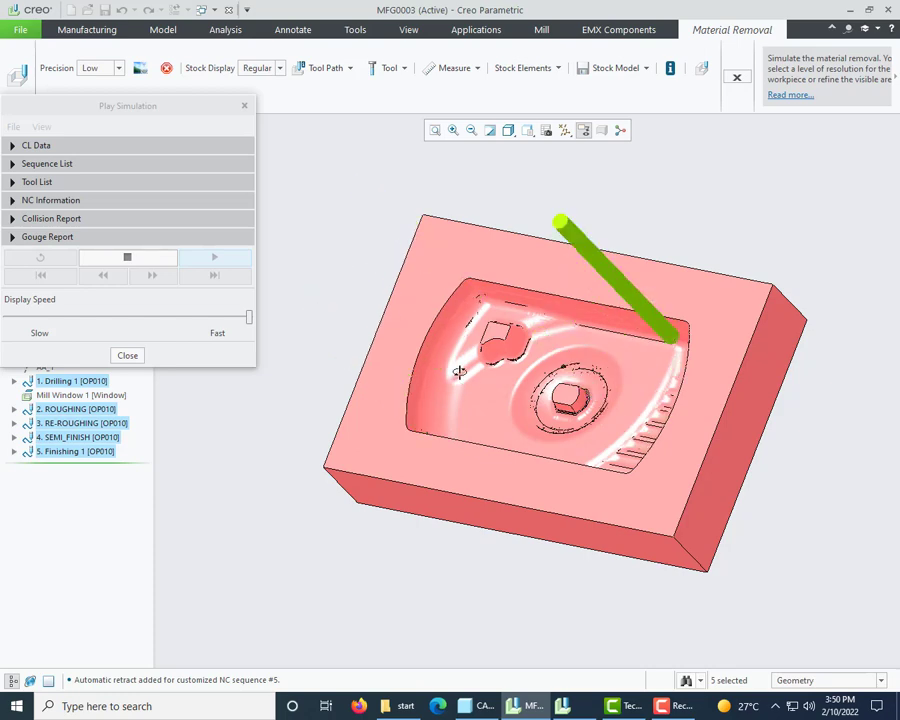
pyautogui.scroll(4, 468, 321)
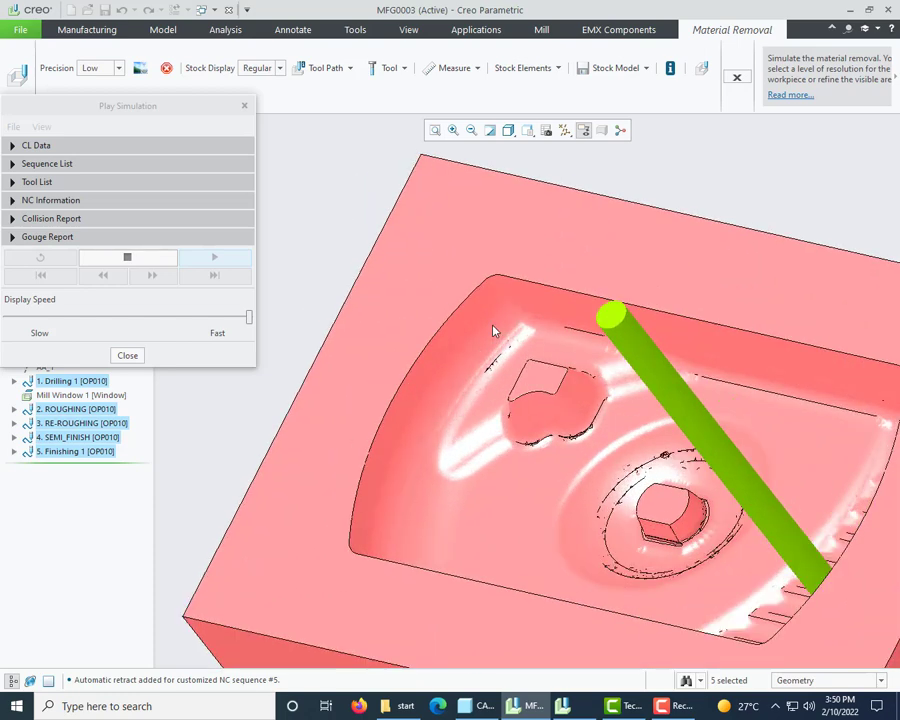
pyautogui.scroll(-4, 485, 328)
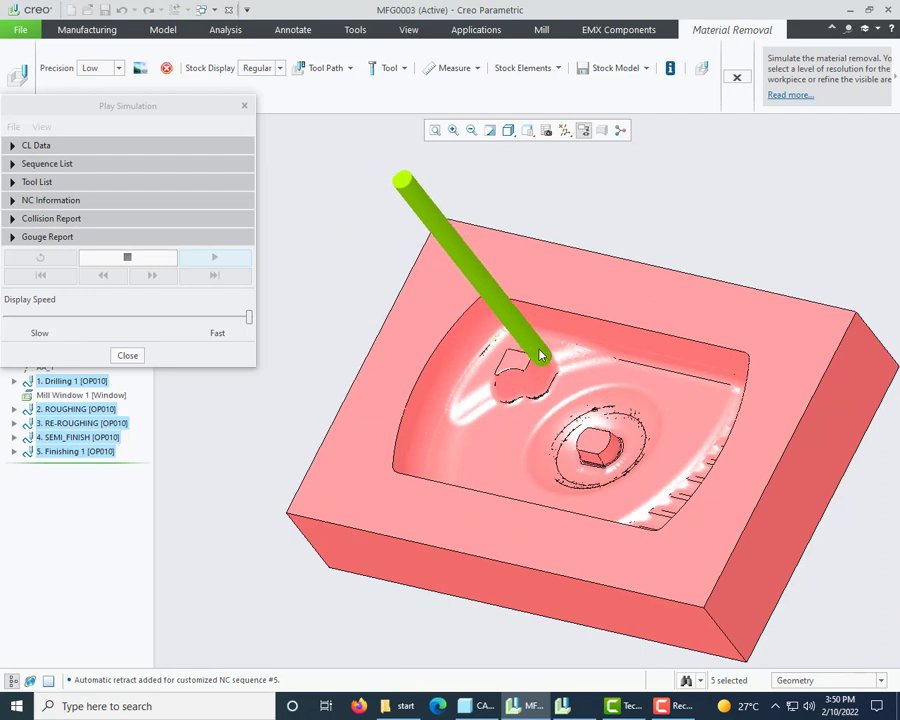
pyautogui.moveTo(703, 460); pyautogui.dragTo(647, 464, button='middle')
# Step: Set the display style to Shading and view the whole block during the simulation
pyautogui.click(510, 131)
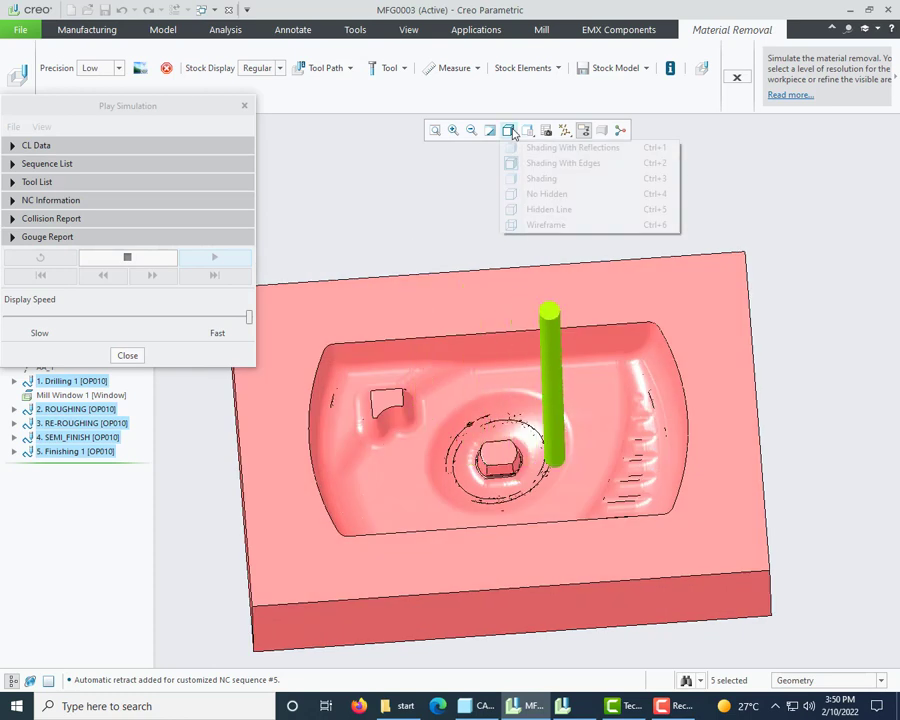
pyautogui.click(516, 180)
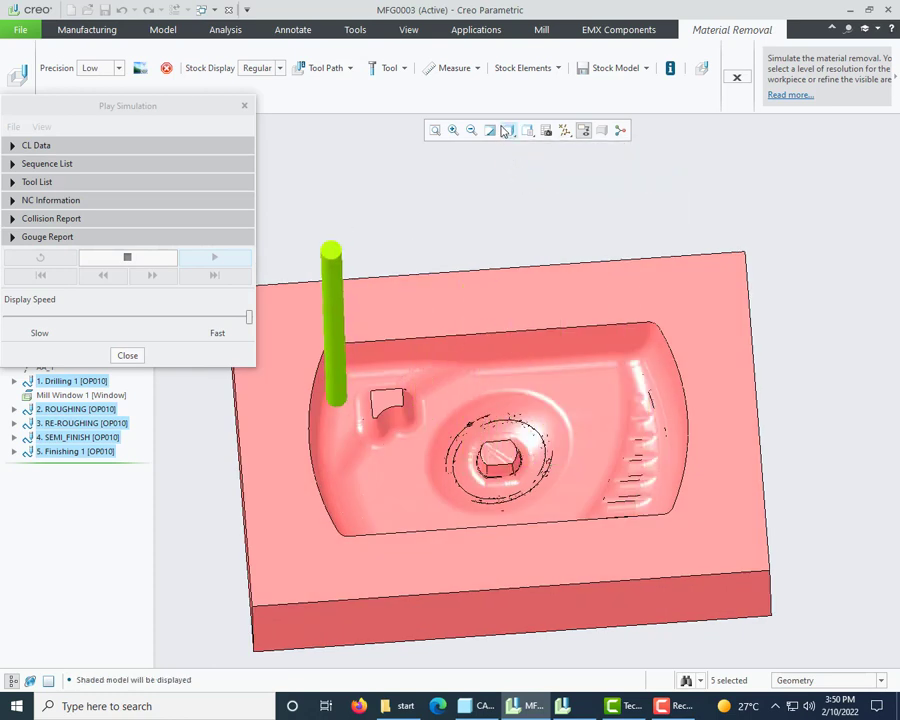
pyautogui.scroll(2, 563, 338)
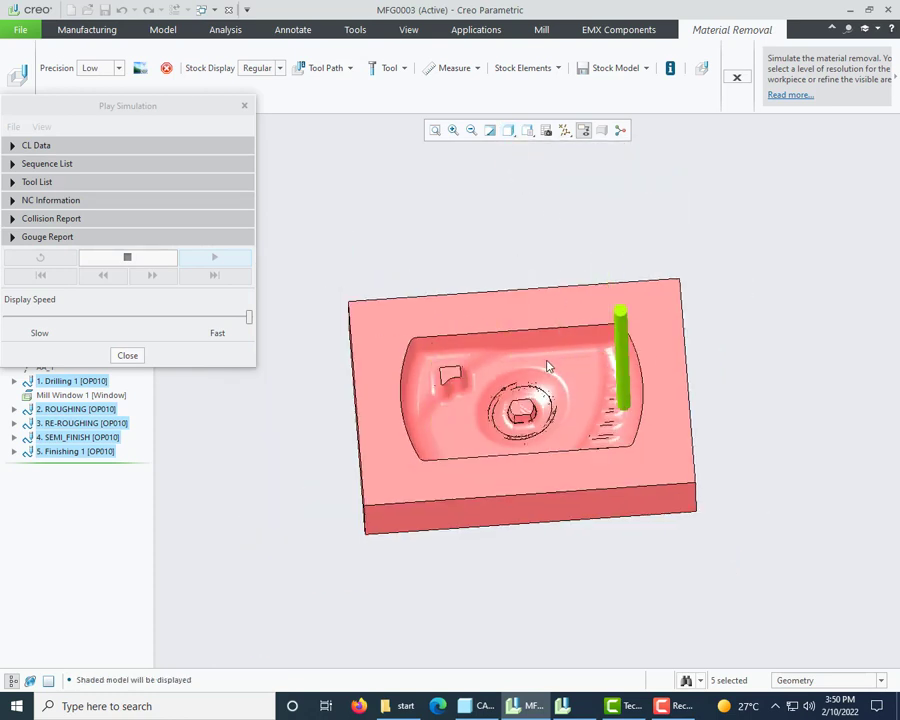
pyautogui.moveTo(548, 366); pyautogui.dragTo(386, 358, button='middle')
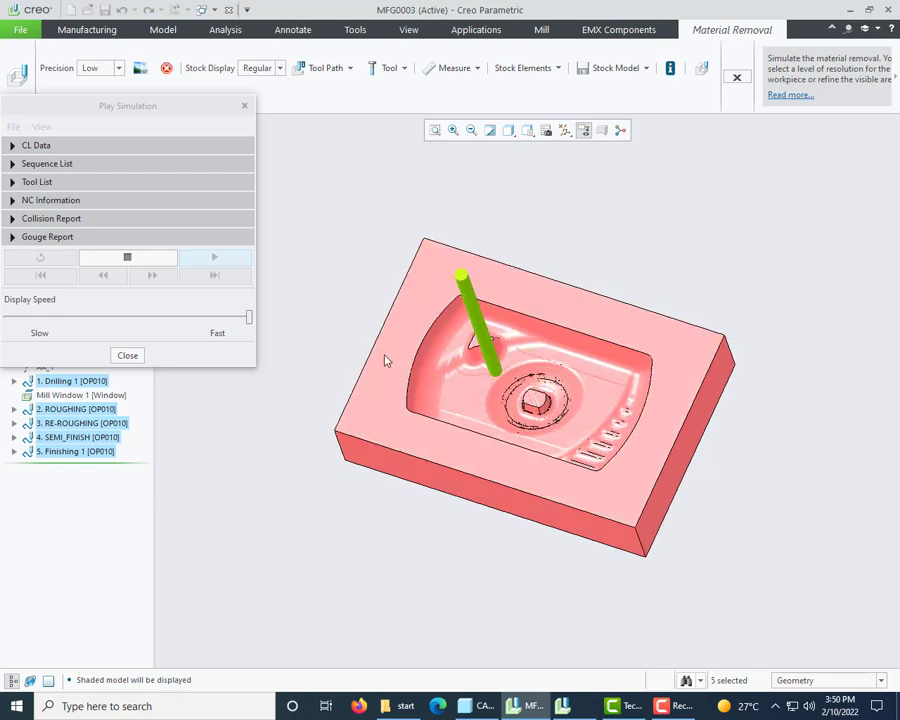
# Step: Inspect the simulated surface around the small grooves and the central boss up close, and close the simulation player
pyautogui.scroll(-3, 386, 358)
pyautogui.scroll(3, 470, 288)
pyautogui.moveTo(452, 296); pyautogui.dragTo(540, 328, button='middle')
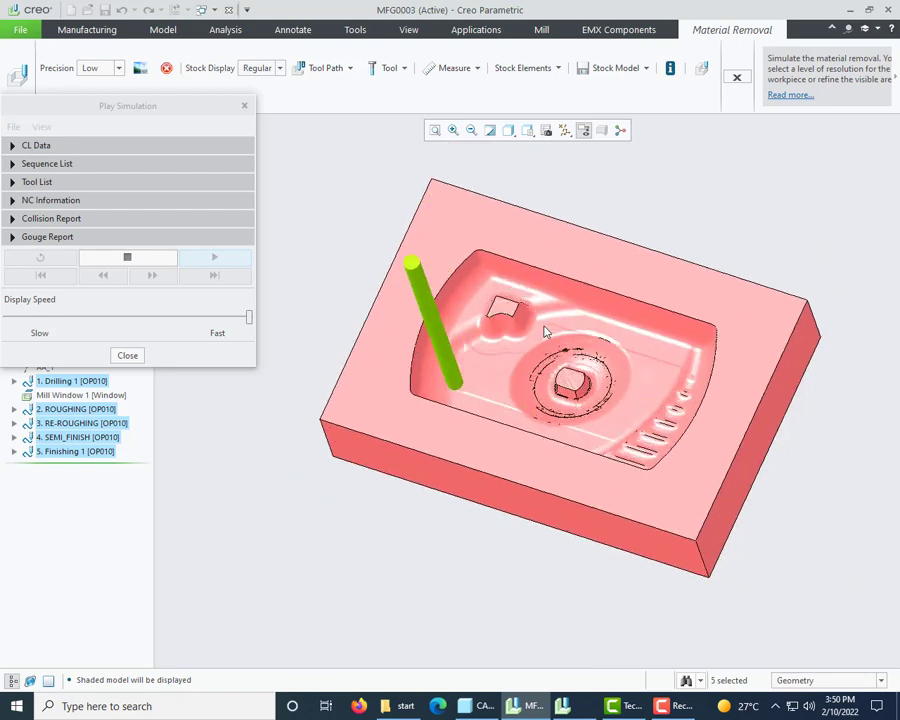
pyautogui.scroll(-2, 560, 350)
pyautogui.scroll(-8, 700, 455)
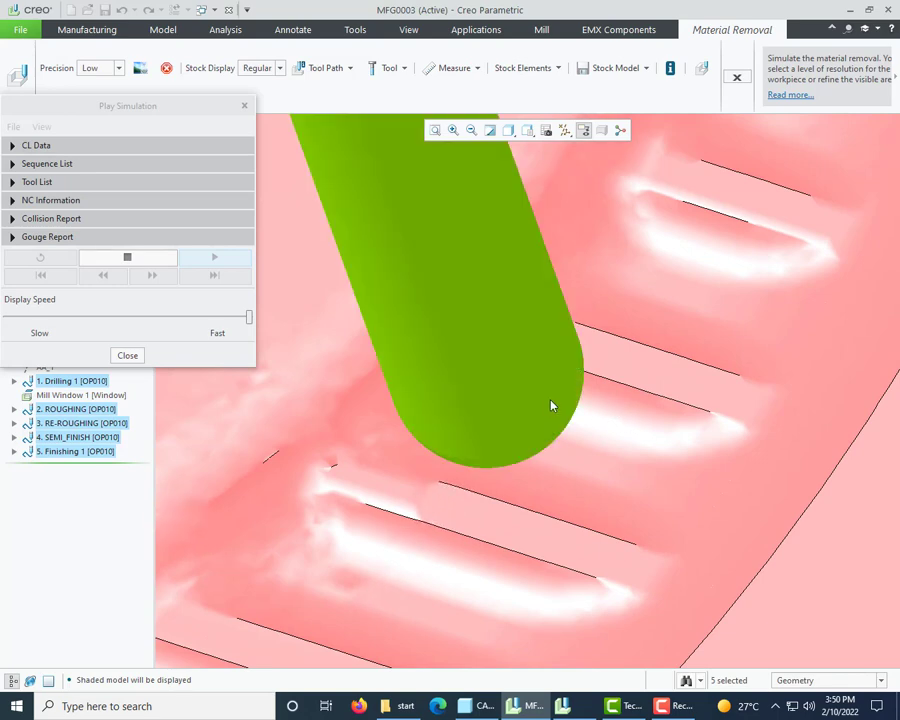
pyautogui.scroll(3, 572, 414)
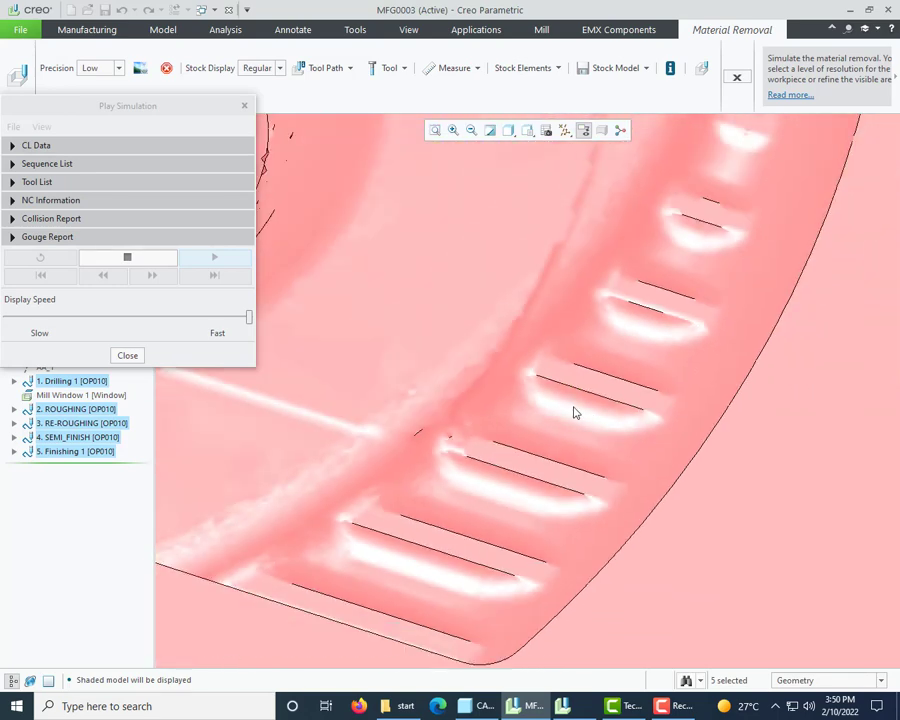
pyautogui.scroll(3, 572, 412)
pyautogui.scroll(2, 617, 412)
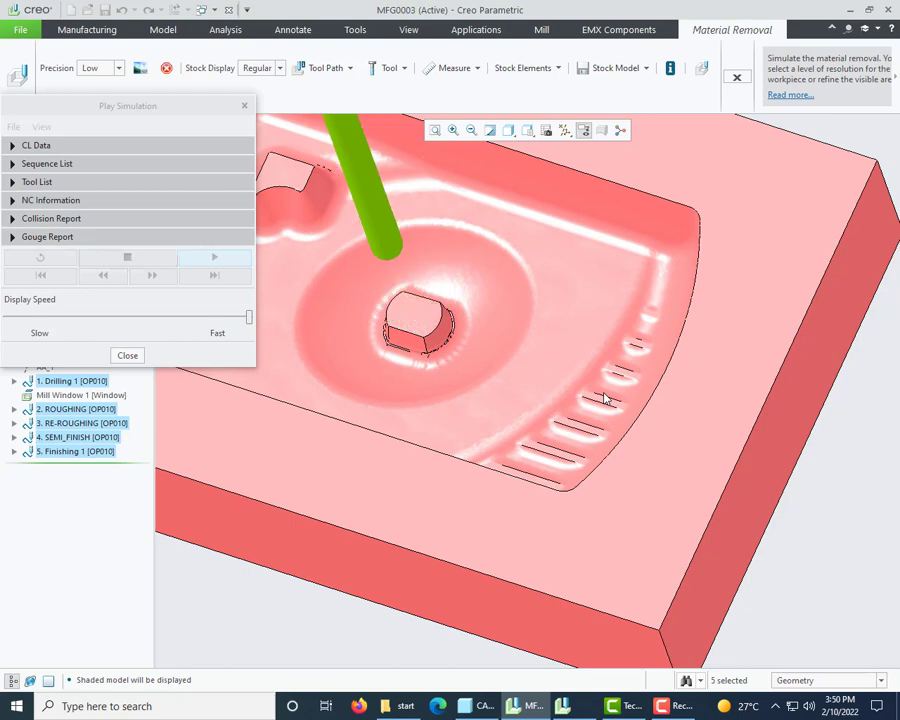
pyautogui.scroll(3, 603, 397)
pyautogui.scroll(-5, 536, 362)
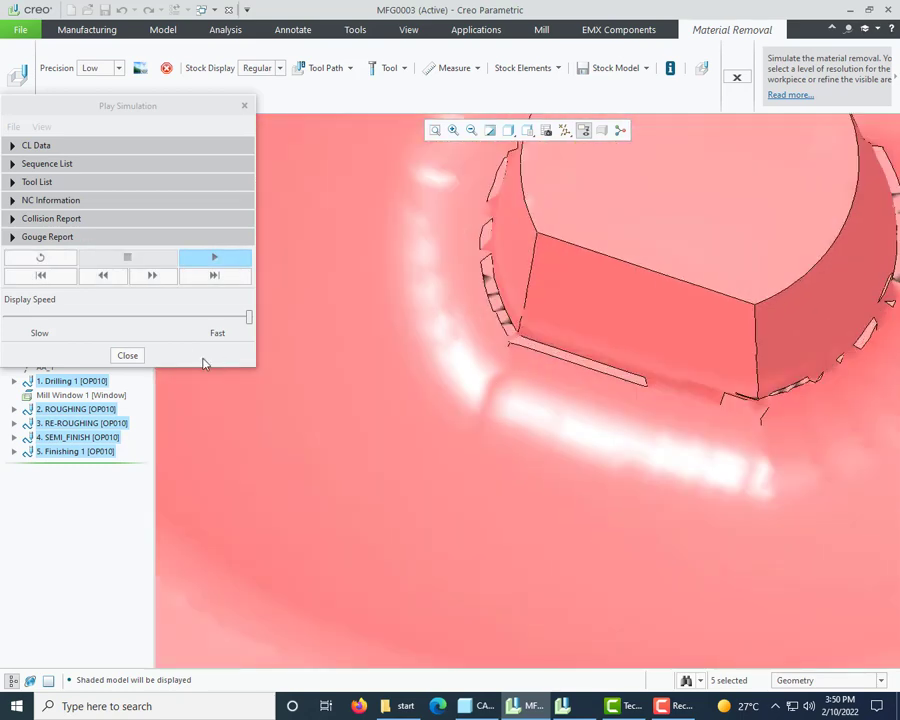
pyautogui.click(127, 356)
# Step: Compare the simulated stock with the target part at 0.00 offset and inspect the color-coded deviations around the central boss and the grooves
pyautogui.click(100, 108)
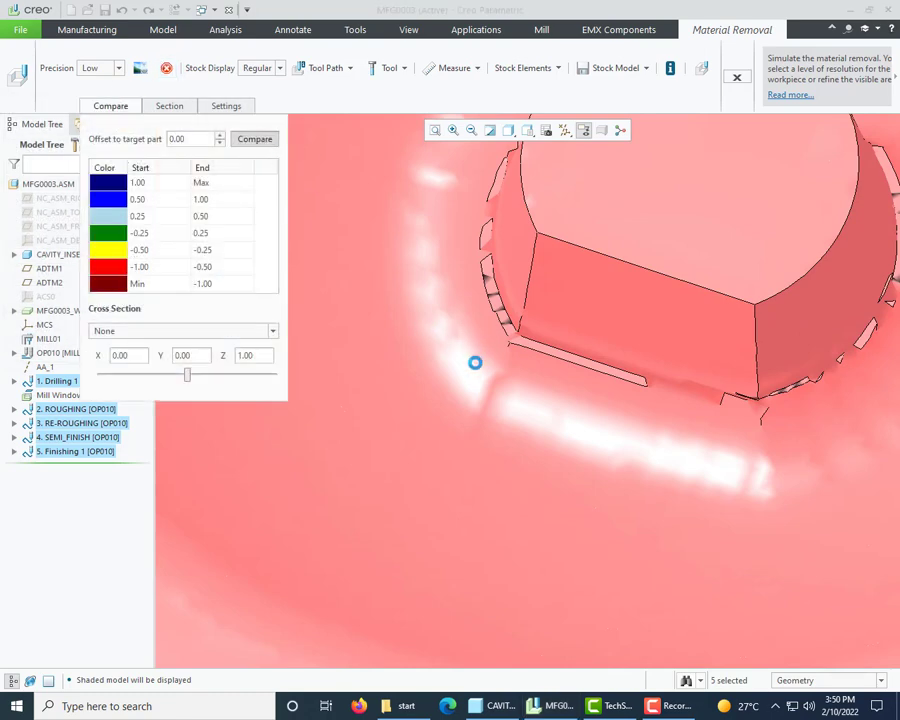
pyautogui.scroll(8, 484, 437)
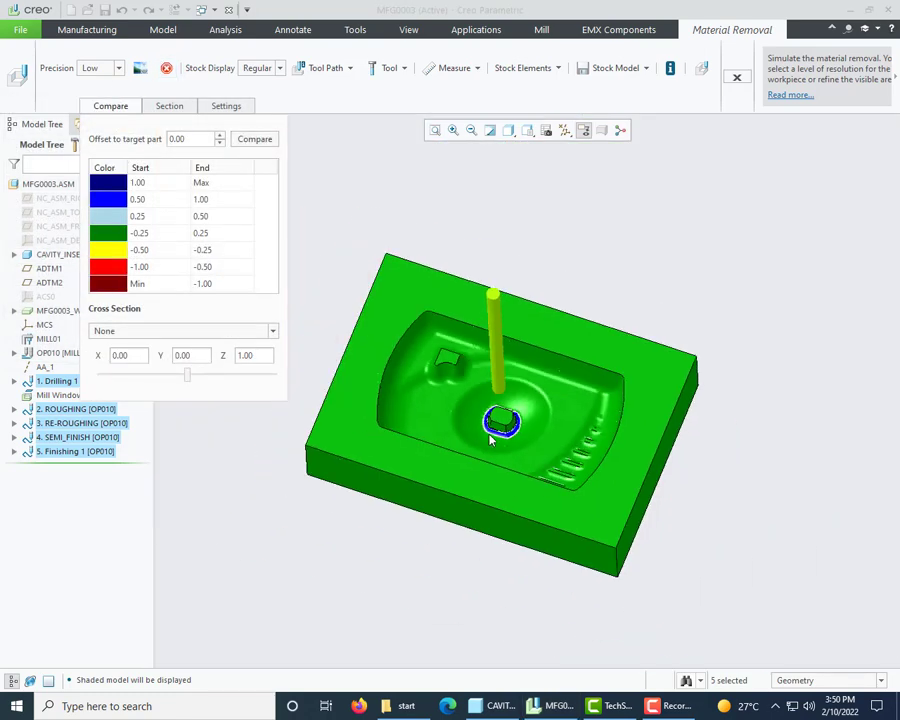
pyautogui.moveTo(478, 405); pyautogui.dragTo(498, 418, button='middle')
pyautogui.scroll(-8, 498, 418)
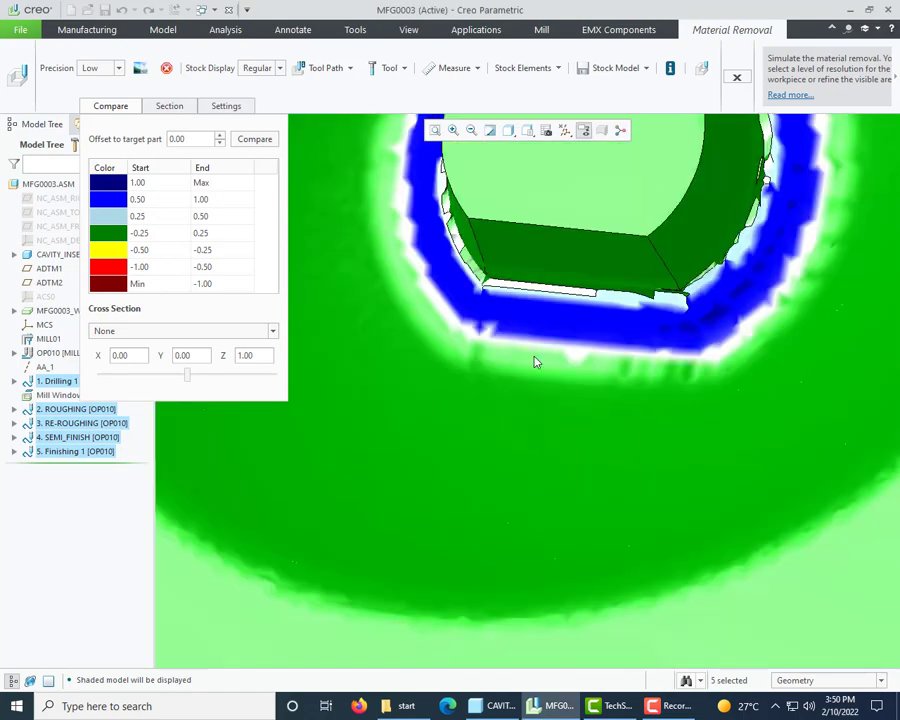
pyautogui.scroll(5, 632, 337)
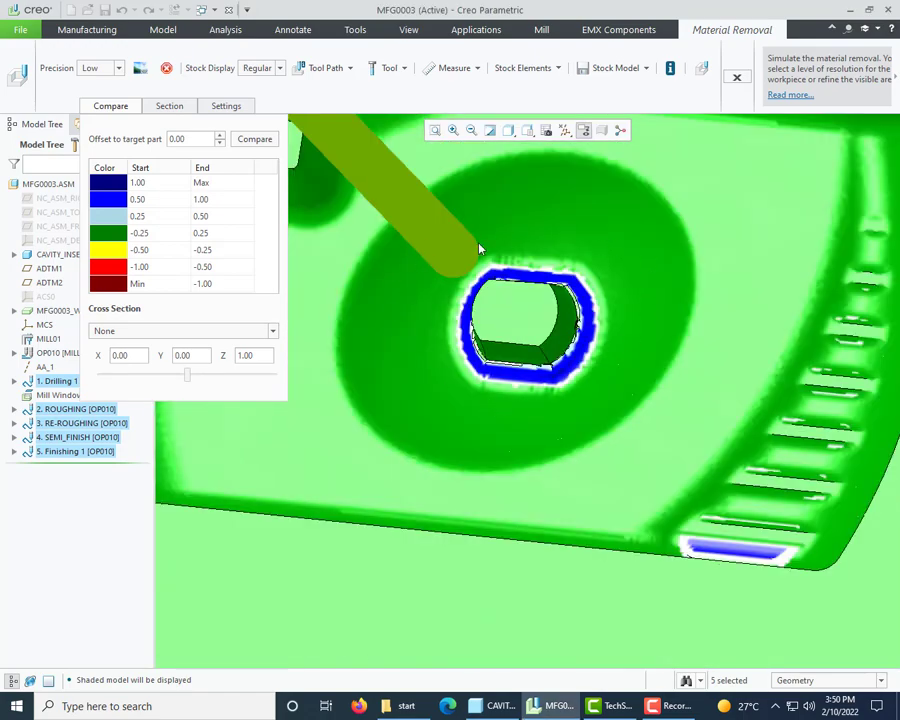
pyautogui.scroll(4, 479, 377)
pyautogui.moveTo(479, 377); pyautogui.dragTo(589, 438, button='middle')
pyautogui.scroll(-8, 560, 450)
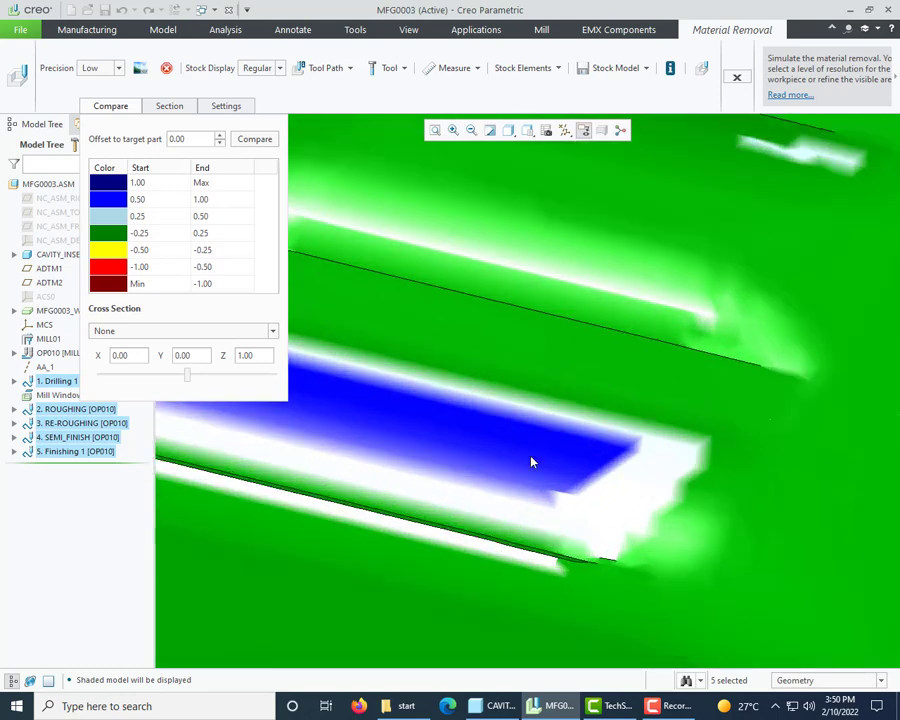
pyautogui.scroll(3, 466, 462)
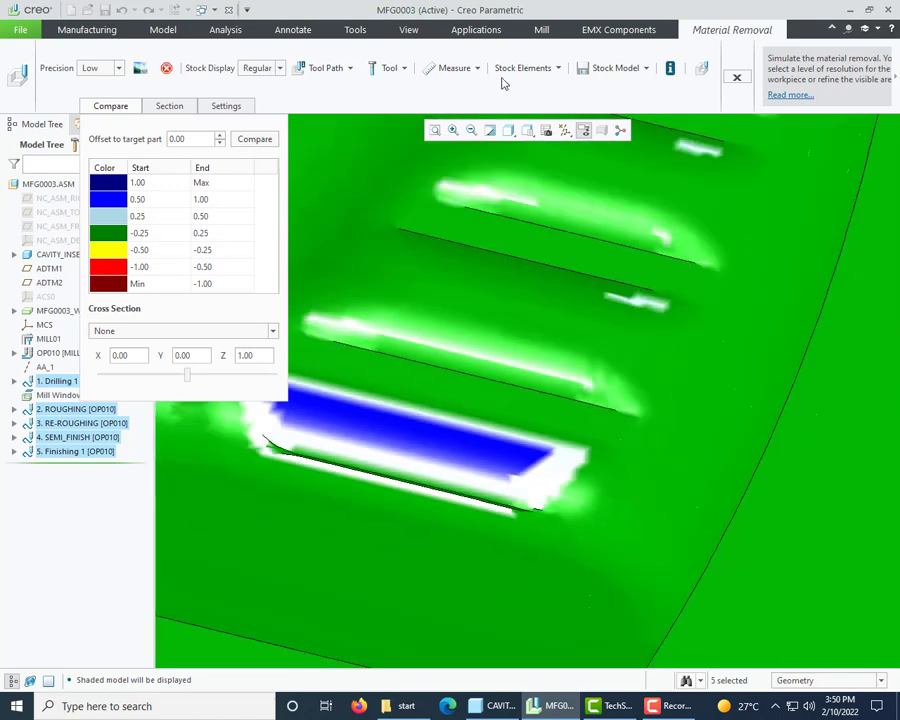
# Step: Measure the deviation at a point in the blue leftover area at the end of the groove row
pyautogui.click(456, 89)
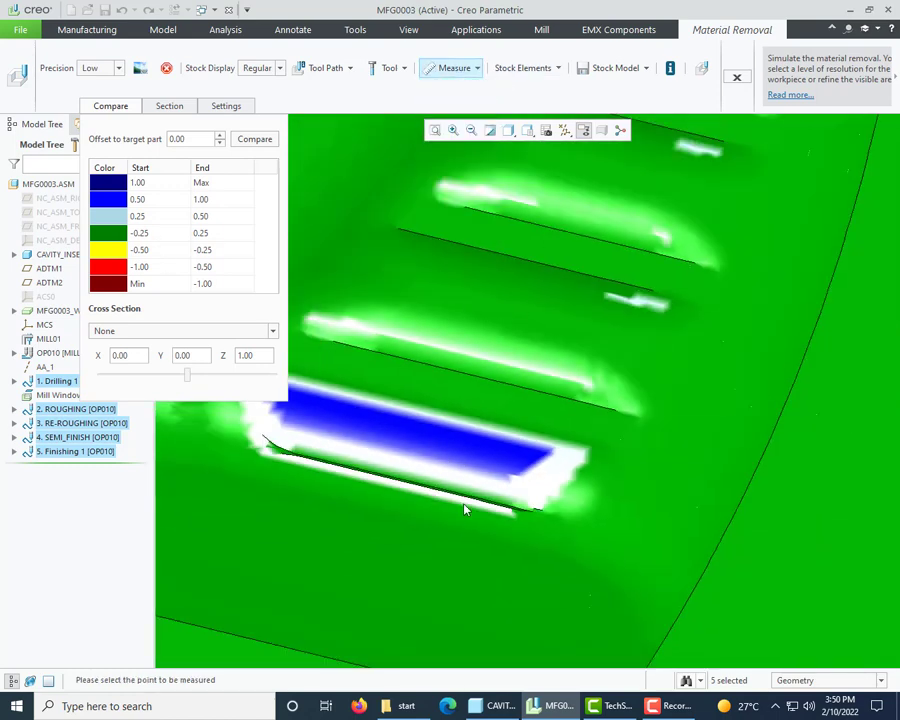
pyautogui.scroll(4, 464, 509)
pyautogui.moveTo(494, 436); pyautogui.dragTo(483, 398, button='middle')
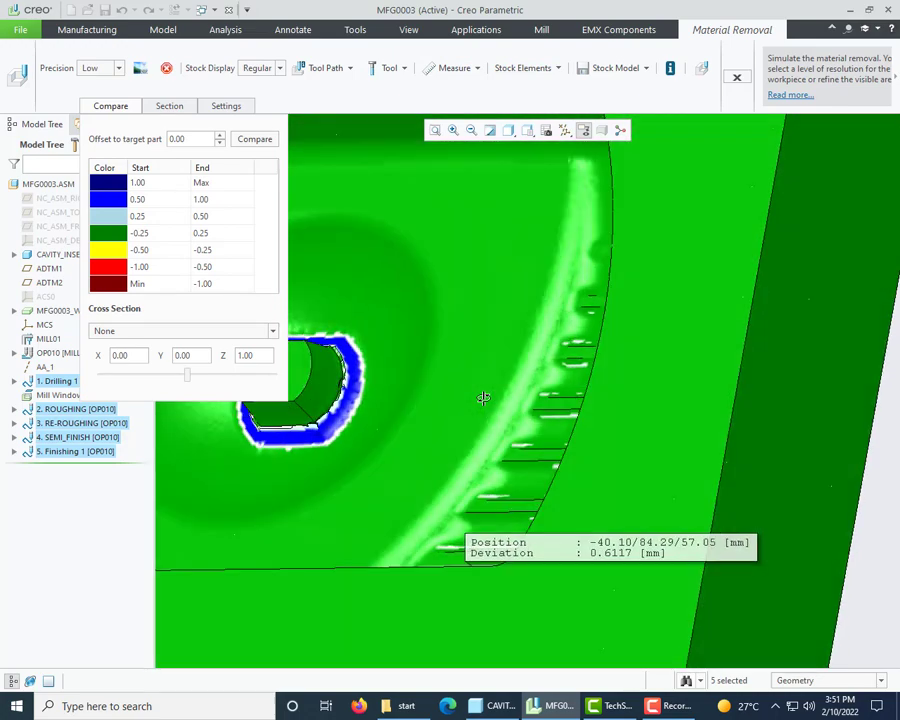
# Step: Measure the deviation at a second point, on the white patch along the edge of a neighboring groove
pyautogui.scroll(-6, 483, 398)
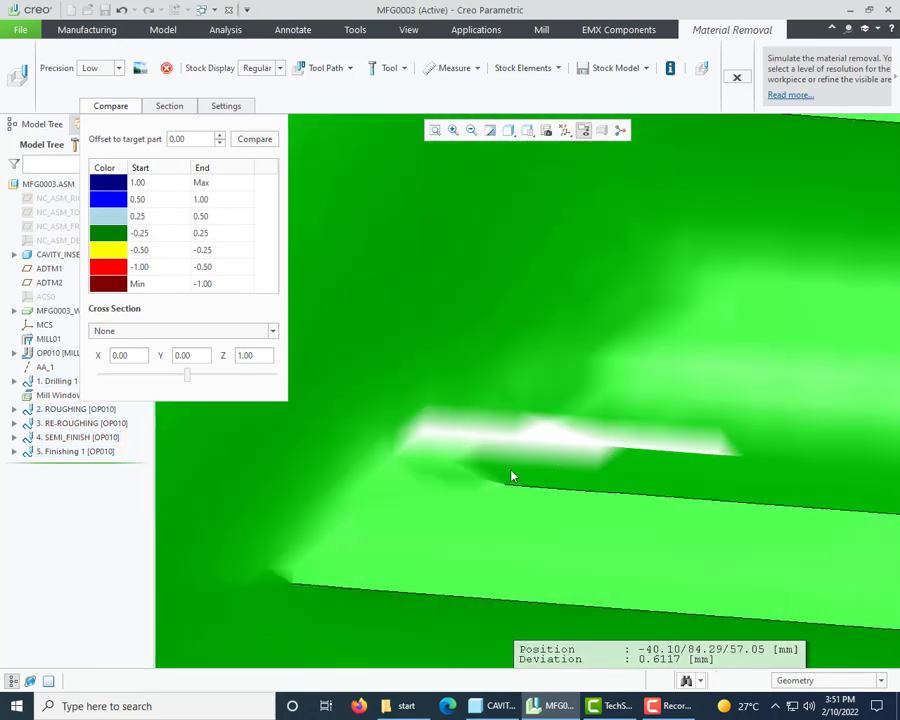
pyautogui.scroll(5, 511, 476)
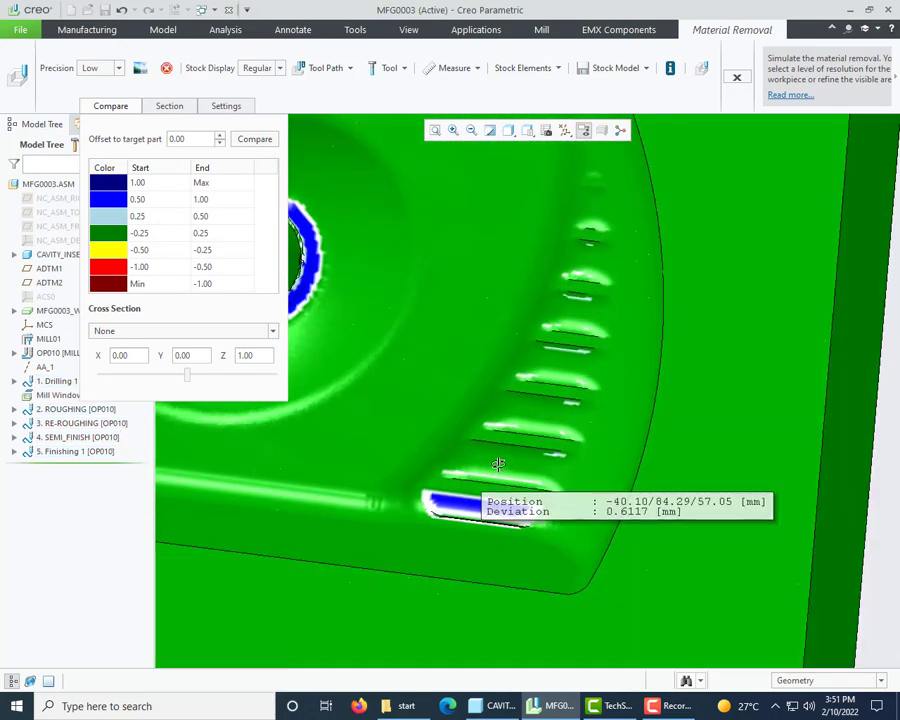
pyautogui.moveTo(497, 464); pyautogui.dragTo(538, 442, button='middle')
pyautogui.scroll(-4, 482, 242)
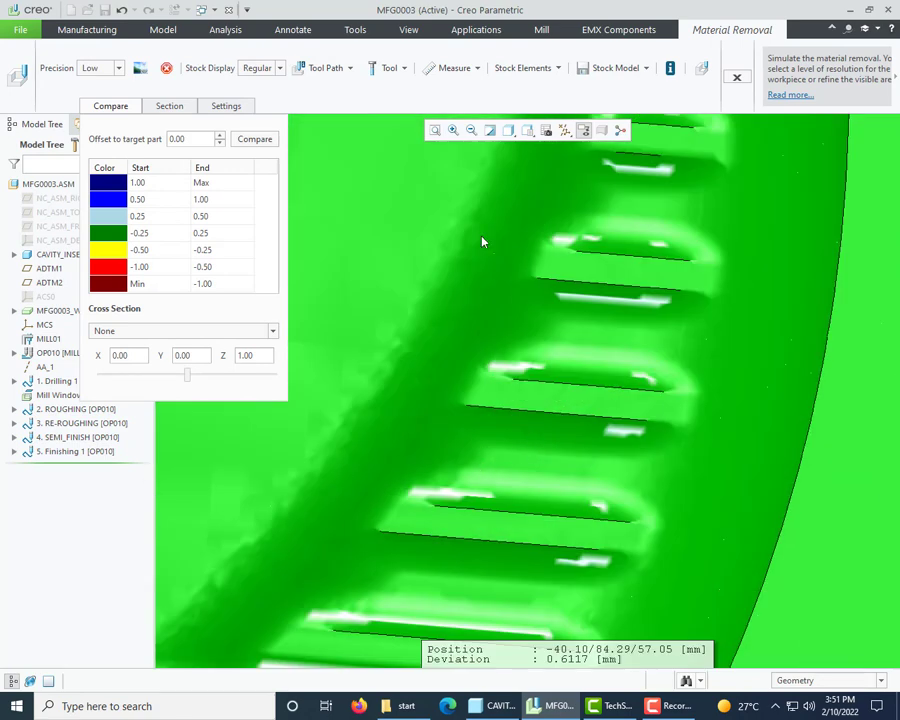
pyautogui.click(458, 72)
pyautogui.click(458, 88)
pyautogui.click(458, 497)
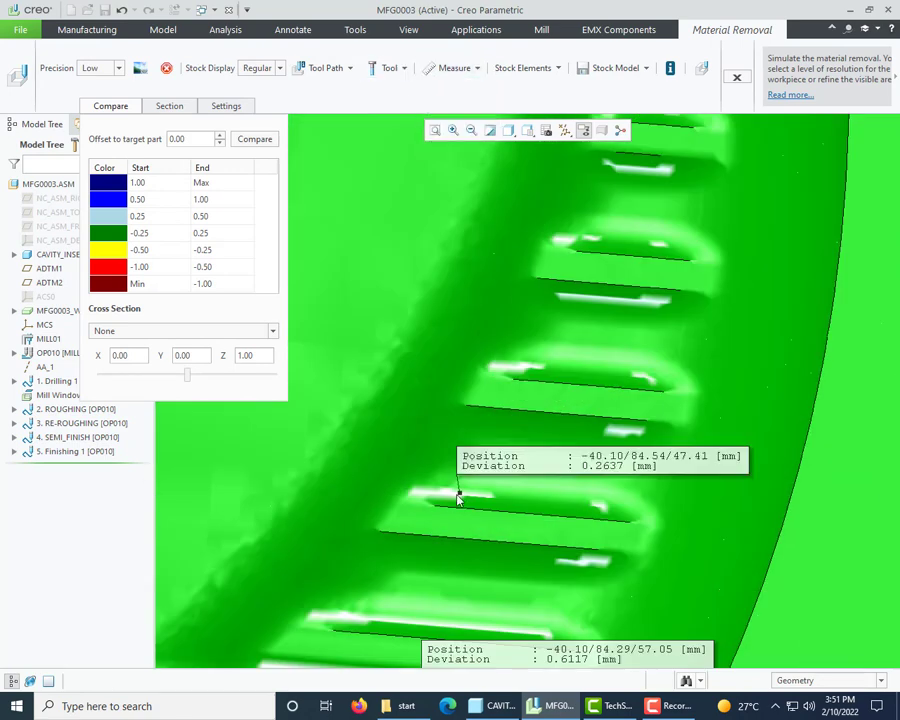
# Step: Measure the deviation at a third point, on the upper edge of a shorter groove further up the row
pyautogui.click(450, 68)
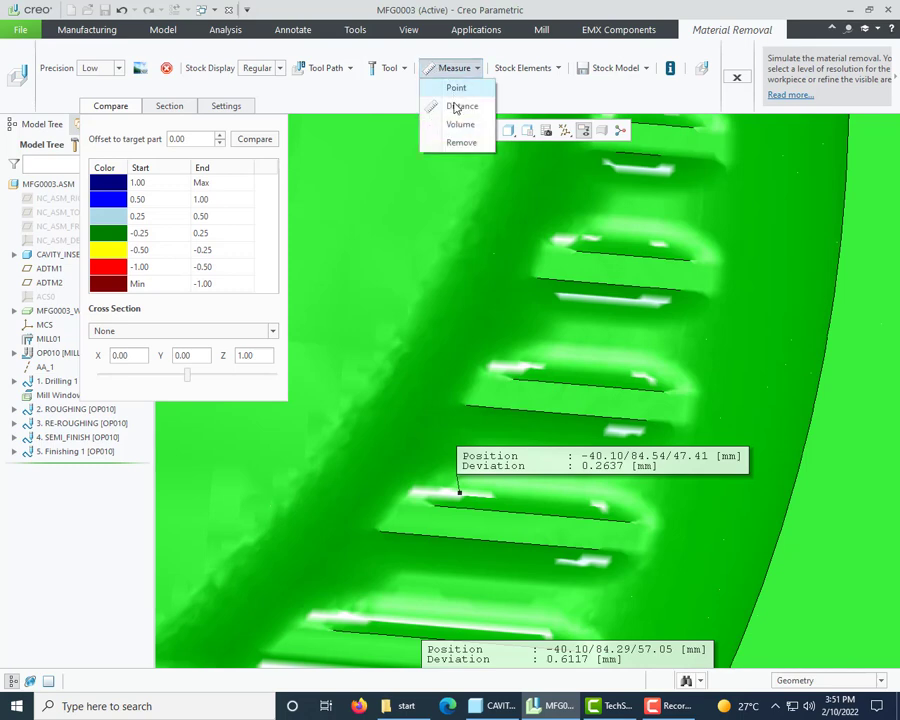
pyautogui.click(458, 88)
pyautogui.scroll(4, 485, 540)
pyautogui.scroll(-5, 542, 448)
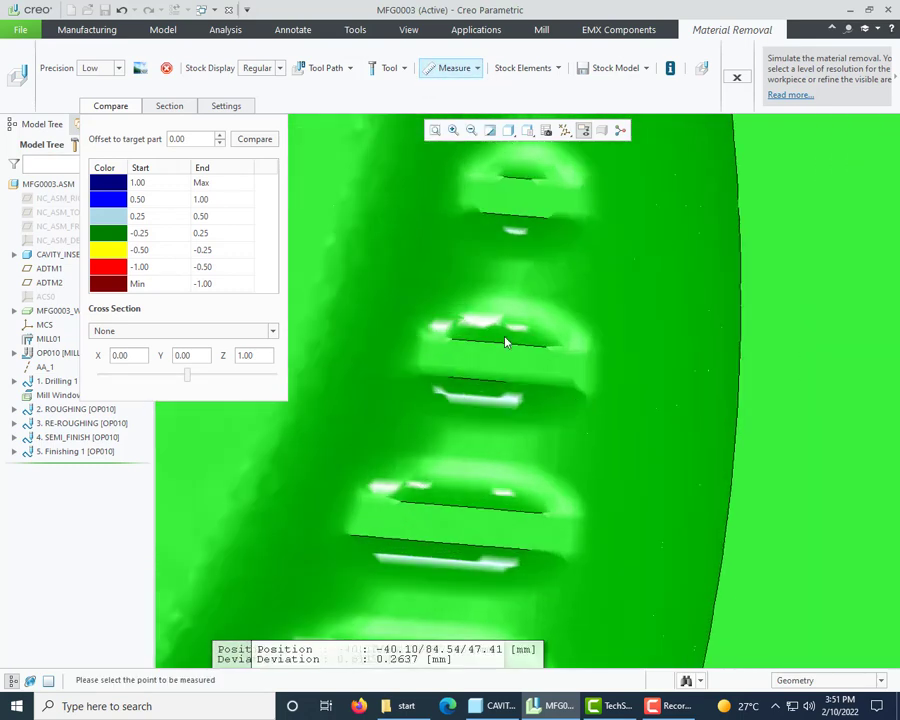
pyautogui.click(503, 334)
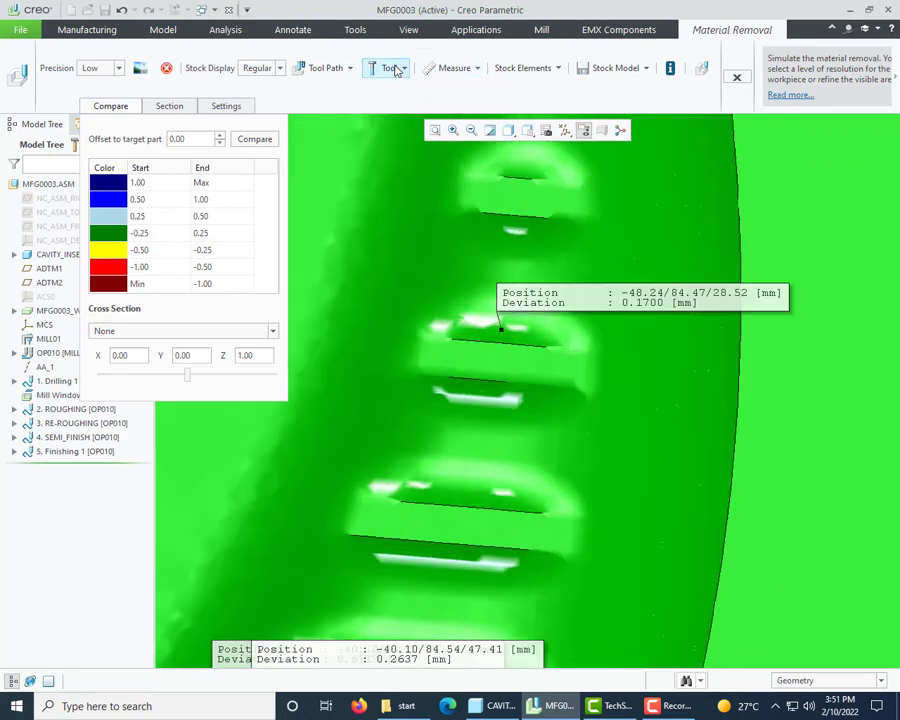
# Step: Measure the deviation at a fourth point, on the smallest groove at the upper end of the row
pyautogui.click(465, 76)
pyautogui.click(456, 88)
pyautogui.scroll(3, 430, 450)
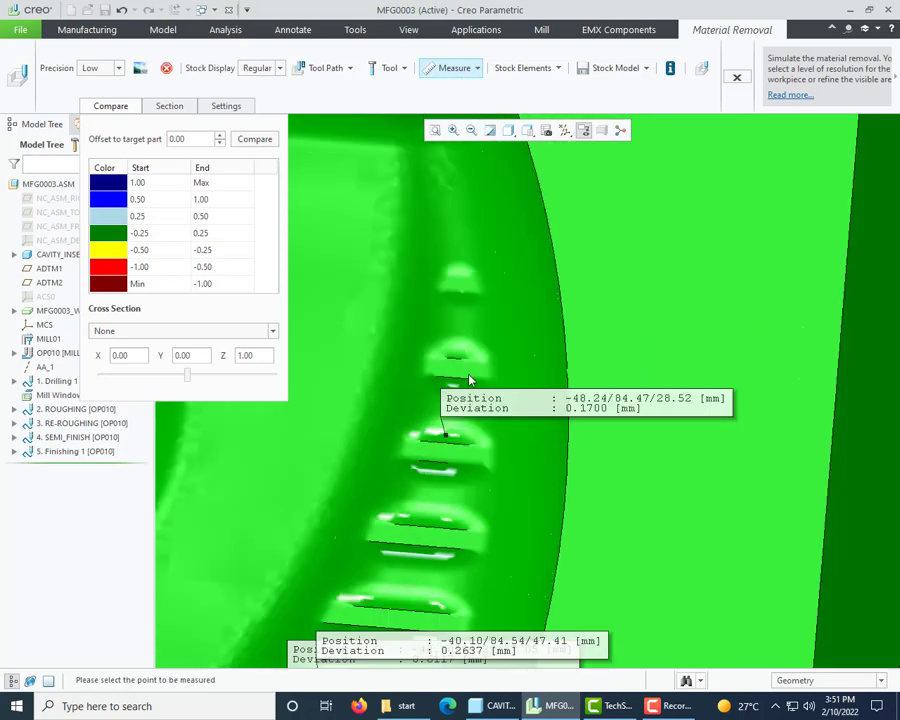
pyautogui.scroll(-1, 465, 244)
pyautogui.click(461, 247)
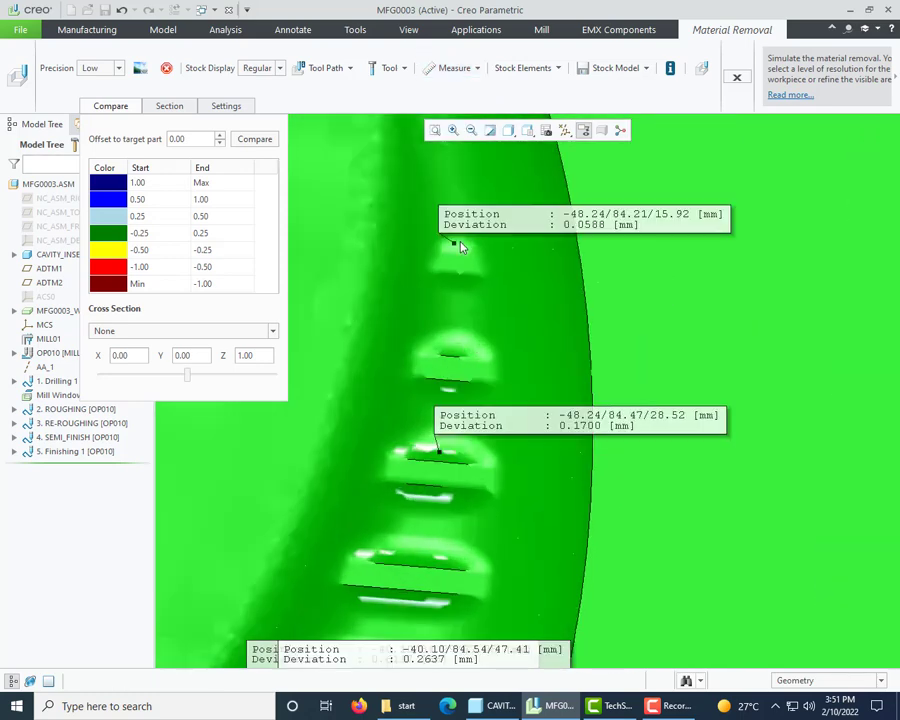
# Step: Review the measured points on the whole insert and close the material removal simulation
pyautogui.scroll(6, 496, 386)
pyautogui.moveTo(511, 386); pyautogui.dragTo(509, 346, button='middle')
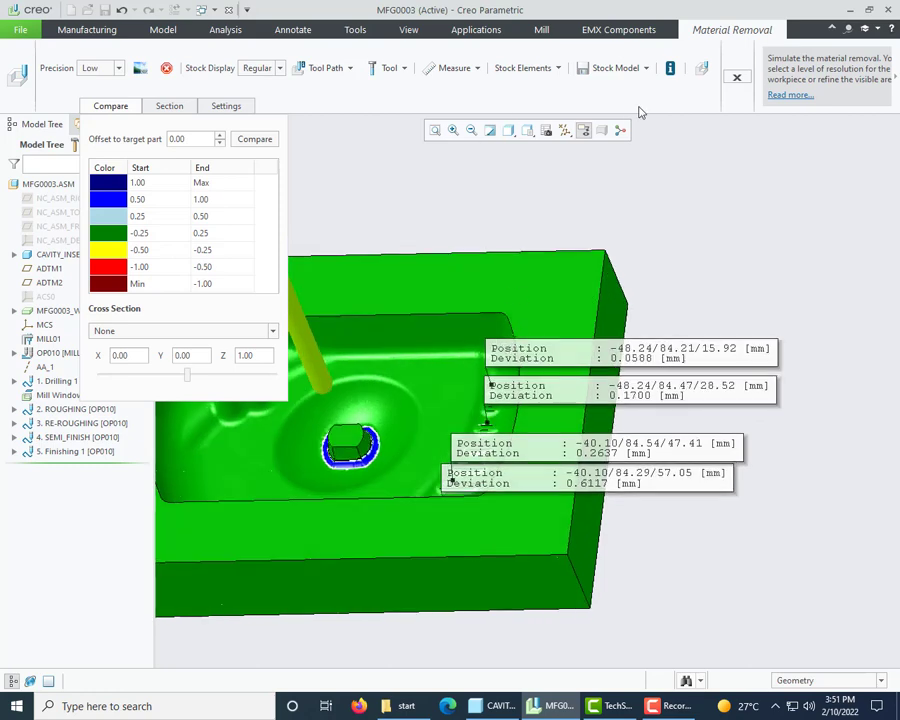
pyautogui.click(737, 77)
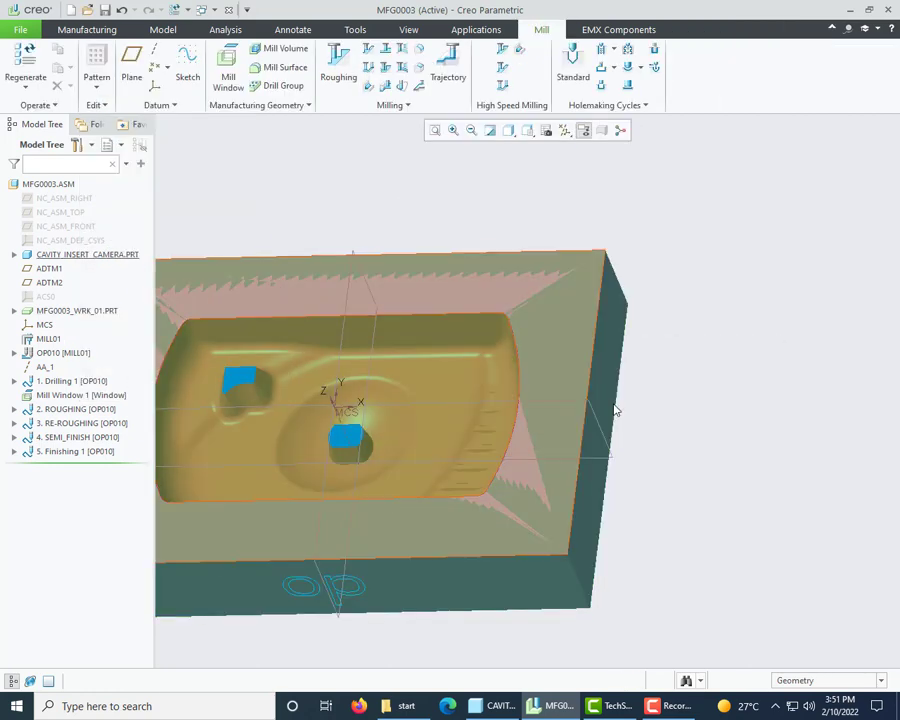
# Step: Hide the workpiece MFG0003_WRK_01.PRT and display the cavity insert shaded with edges
pyautogui.moveTo(538, 490); pyautogui.dragTo(548, 540, button='middle')
pyautogui.rightClick(68, 312)
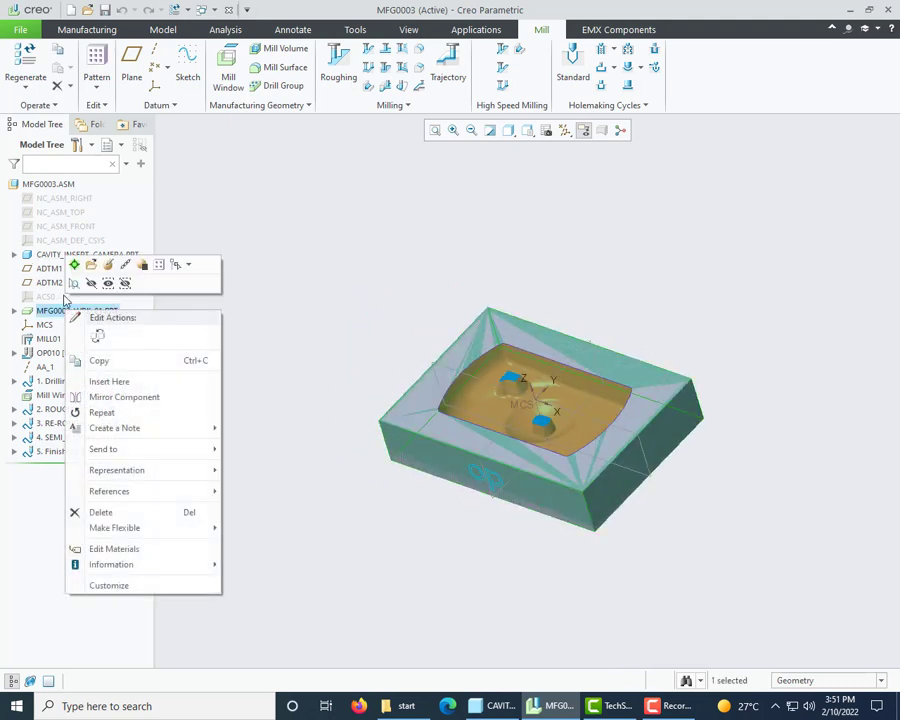
pyautogui.click(91, 285)
pyautogui.moveTo(639, 537); pyautogui.dragTo(567, 547, button='middle')
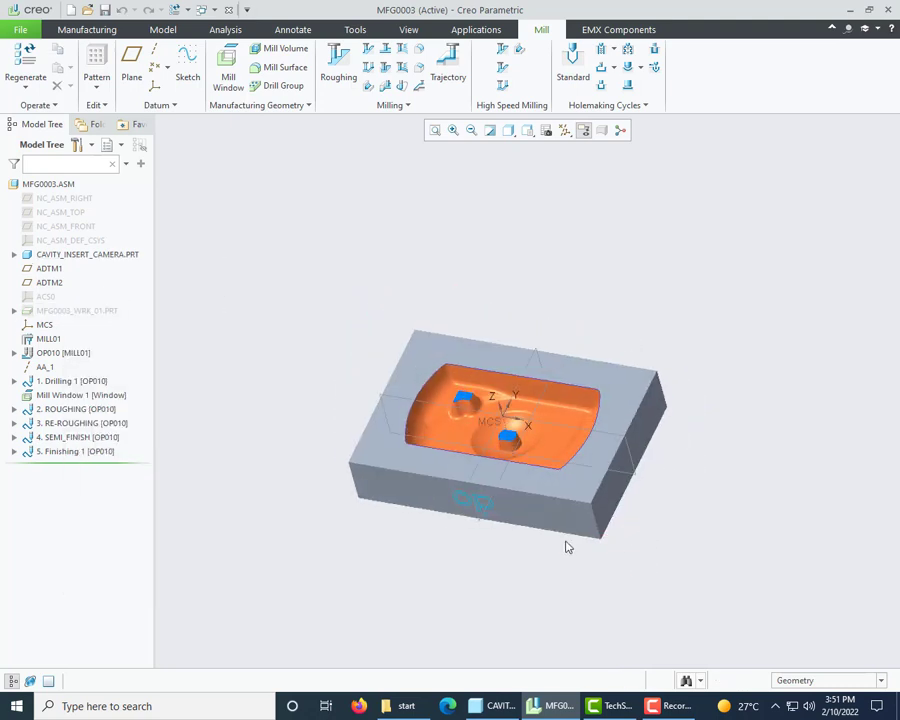
pyautogui.moveTo(476, 526); pyautogui.dragTo(480, 495, button='middle')
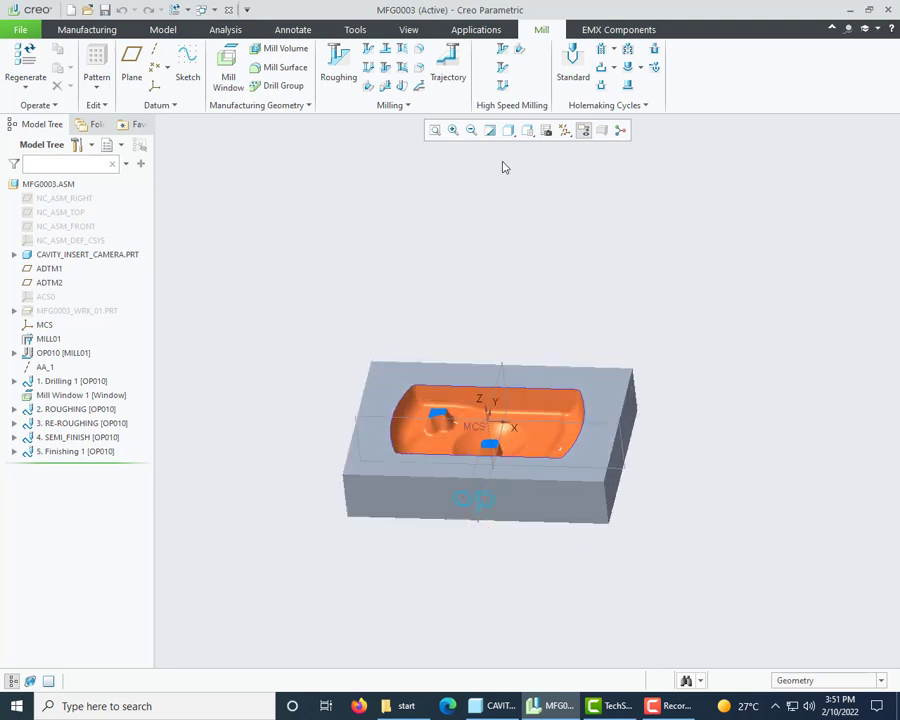
pyautogui.click(508, 131)
pyautogui.click(560, 163)
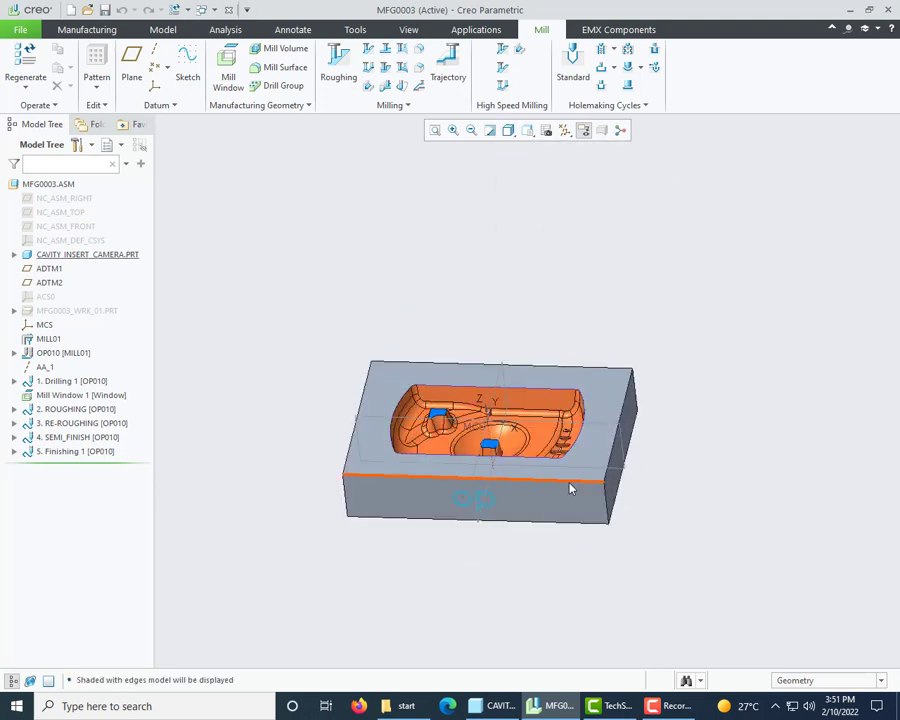
pyautogui.click(668, 710)
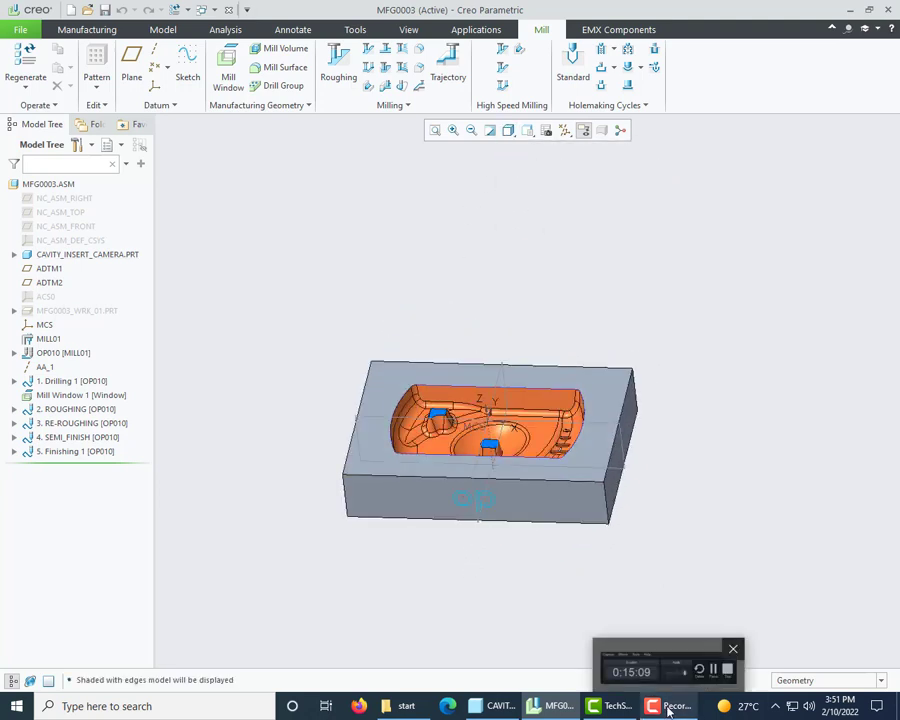